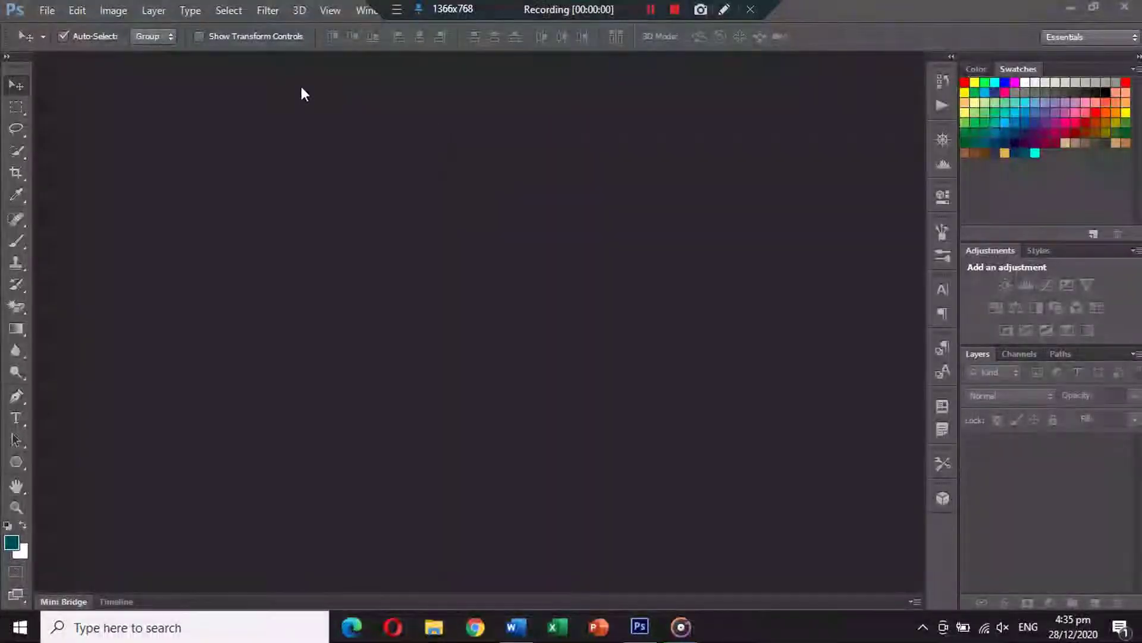
- Create a new 210 × 297 mm, 300 ppi document from the International Paper A4 preset
left_click(48, 14)
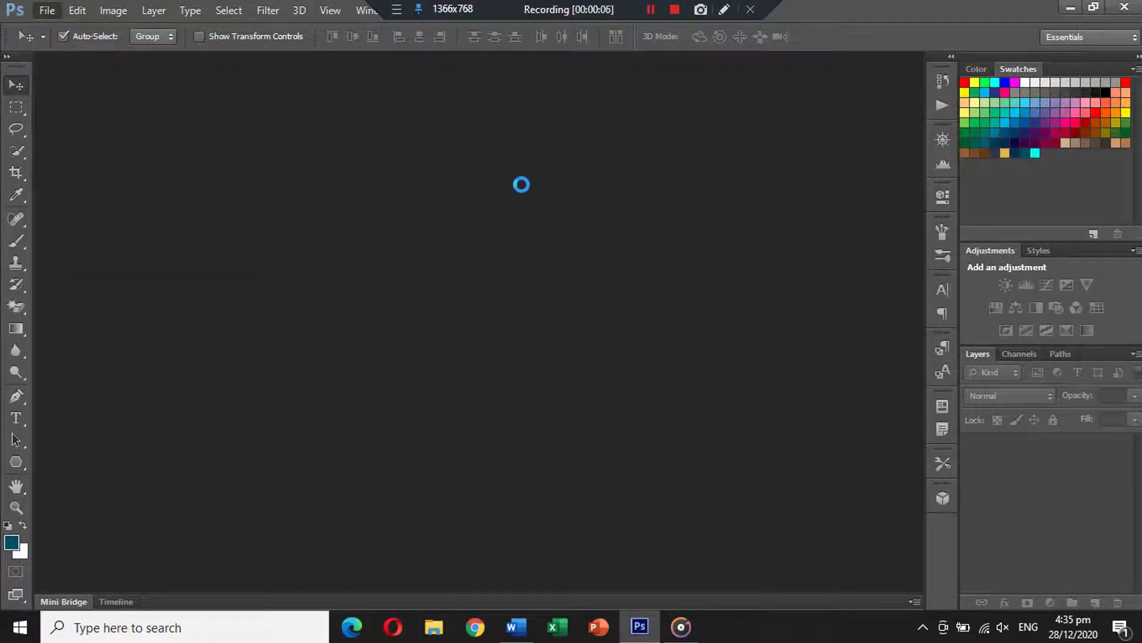
left_click(562, 165)
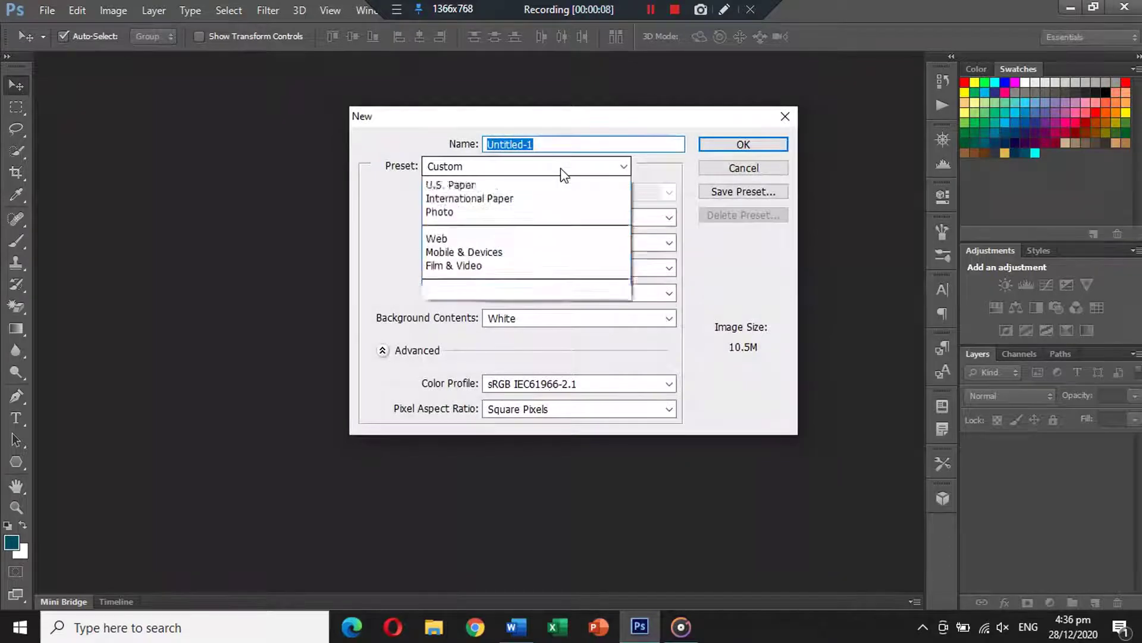
left_click(485, 240)
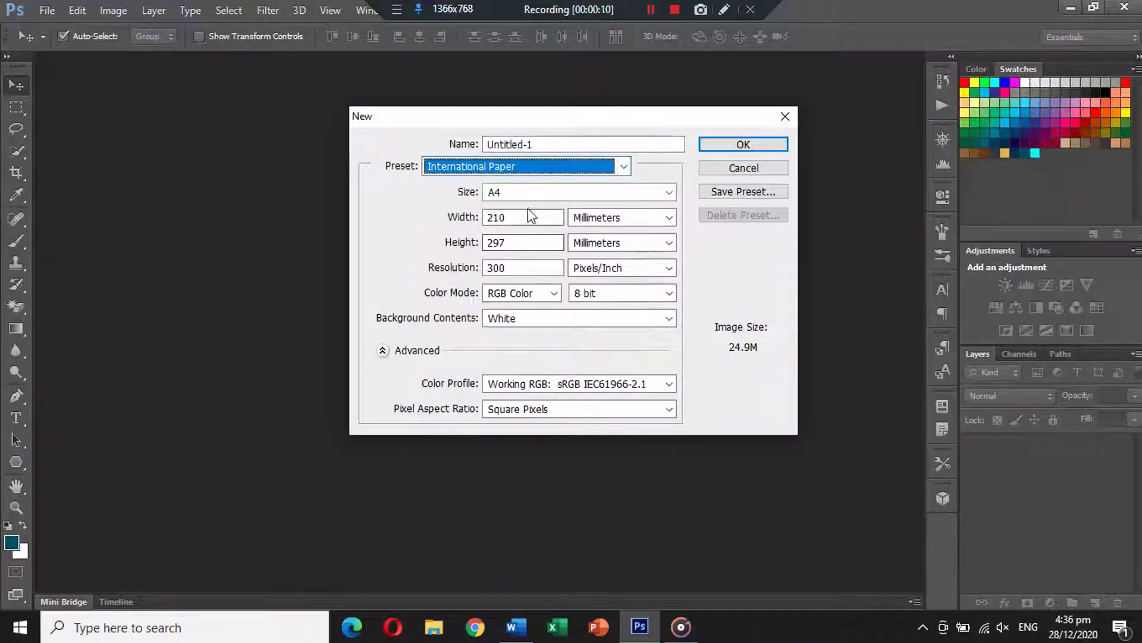
left_click(743, 144)
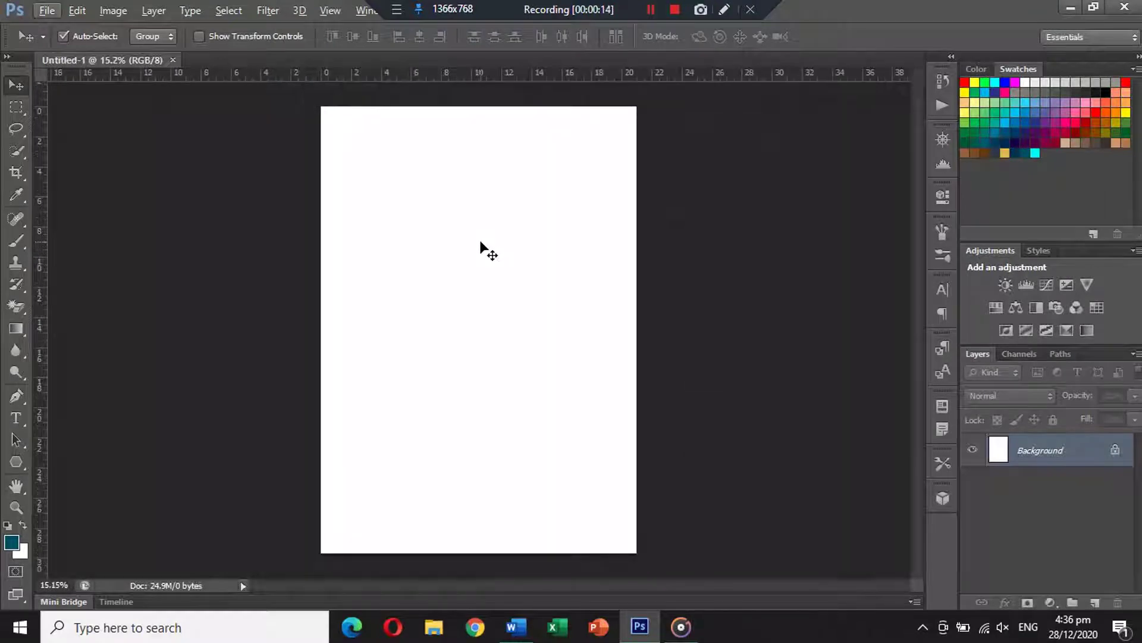
- Add a Solid Color fill layer set to black #000000 over the whole page
left_click(1056, 602)
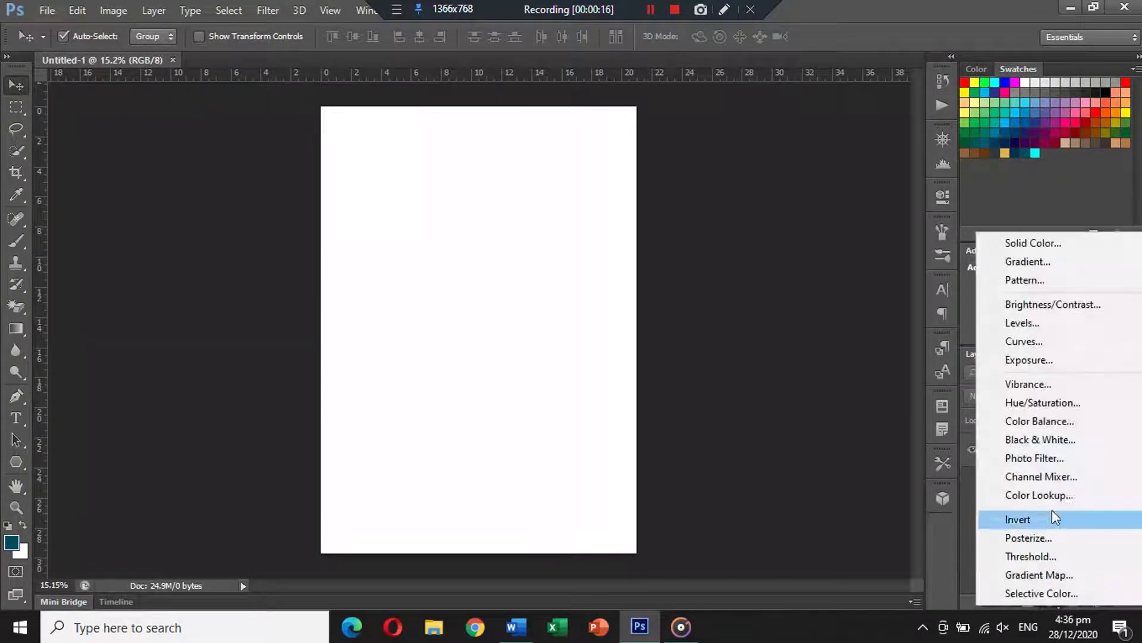
left_click(1037, 244)
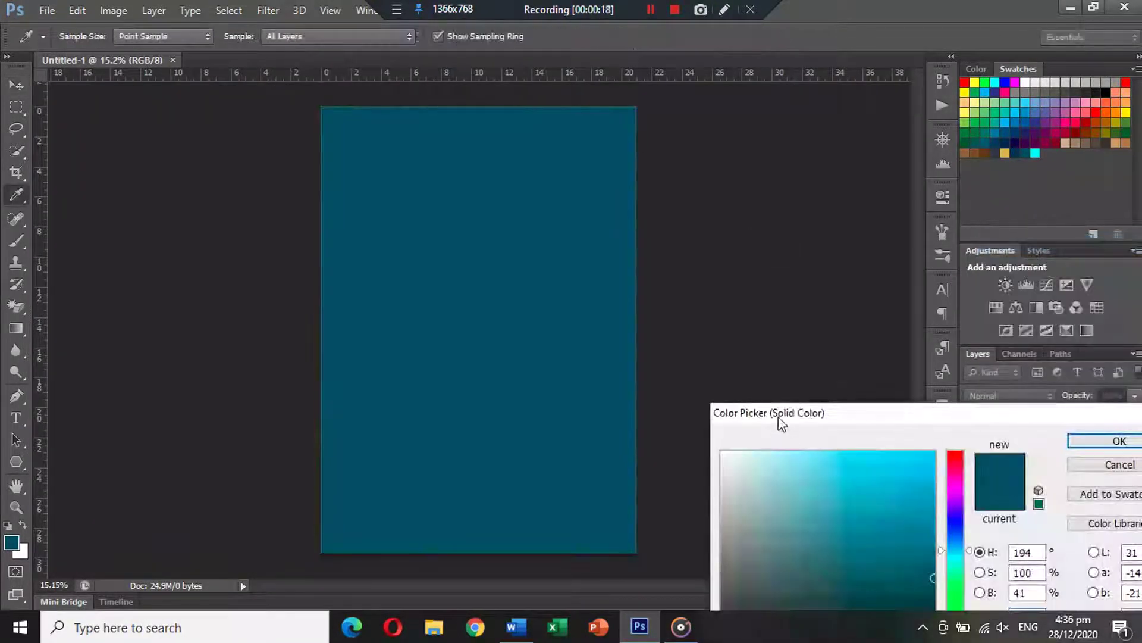
left_click_drag(781, 419, 569, 45)
left_click_drag(530, 261, 490, 324)
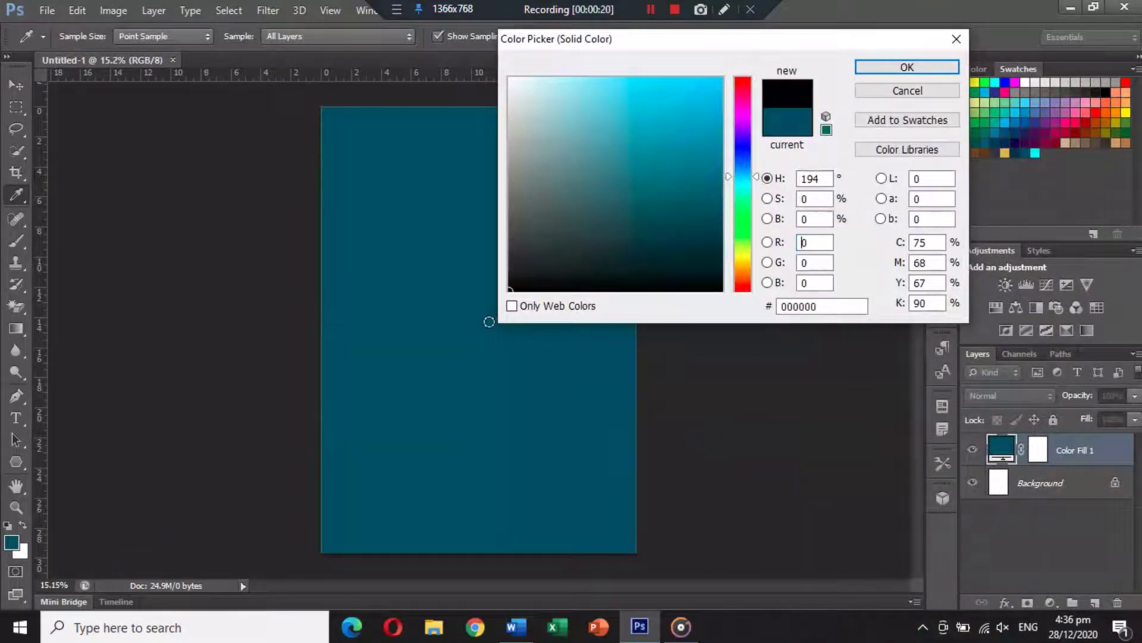
left_click(907, 68)
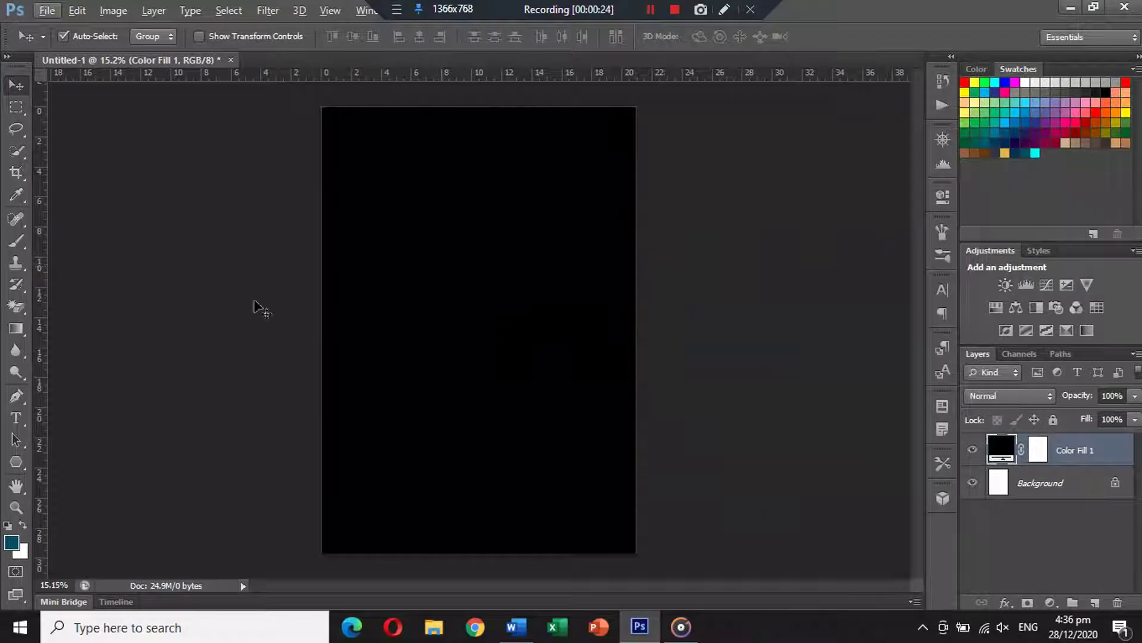
- Draw a wide white rectangle across the upper page and widen it slightly
left_click(16, 462)
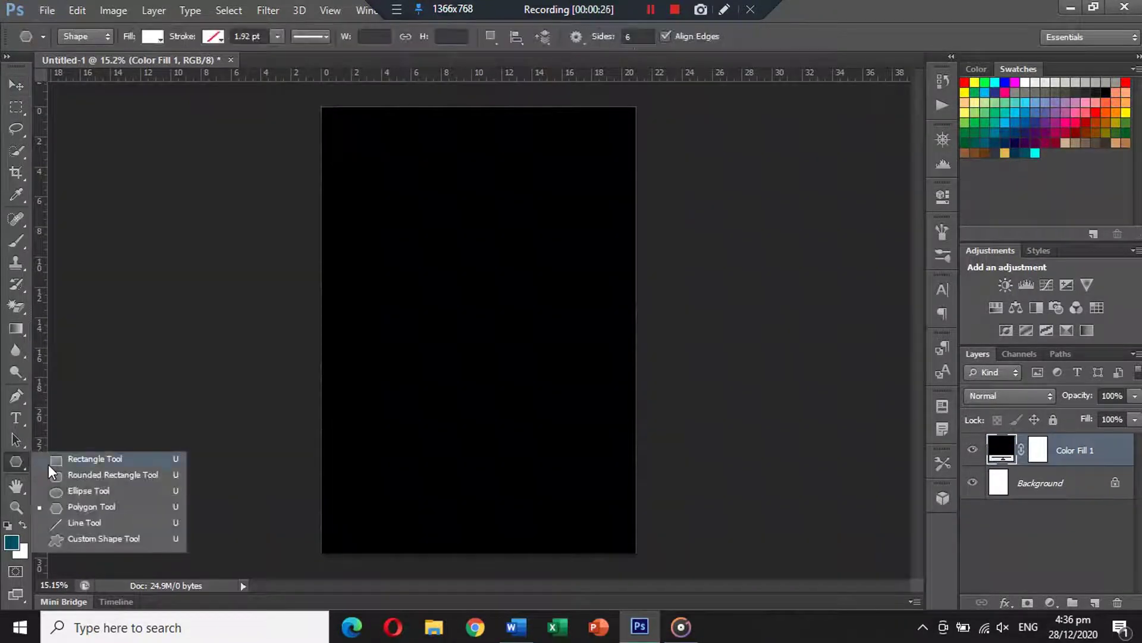
left_click(50, 464)
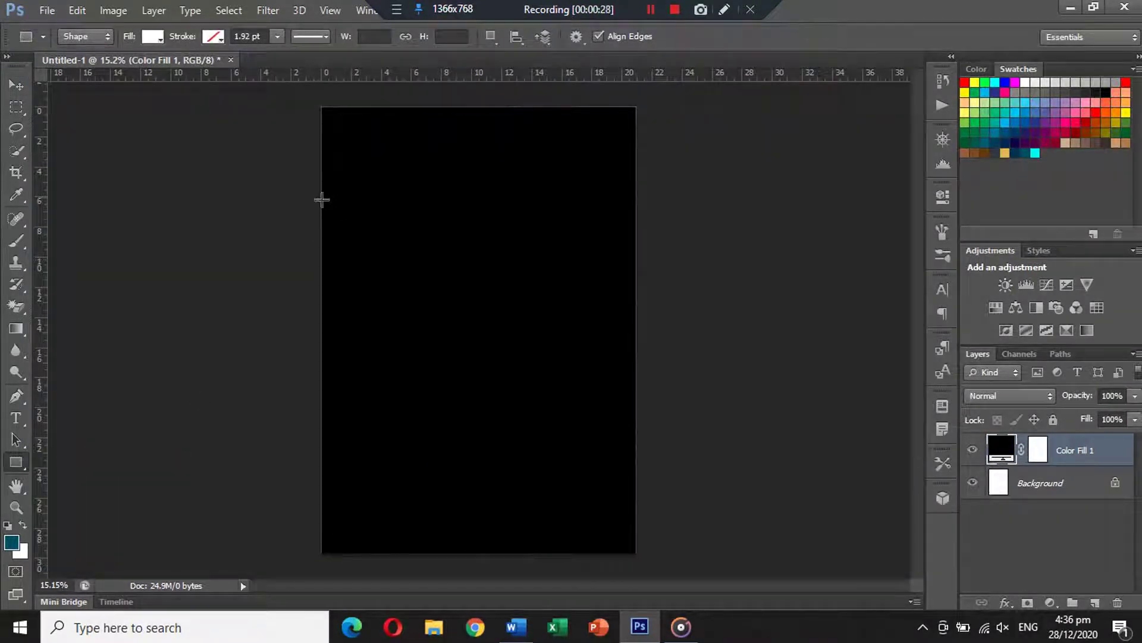
left_click_drag(321, 200, 635, 332)
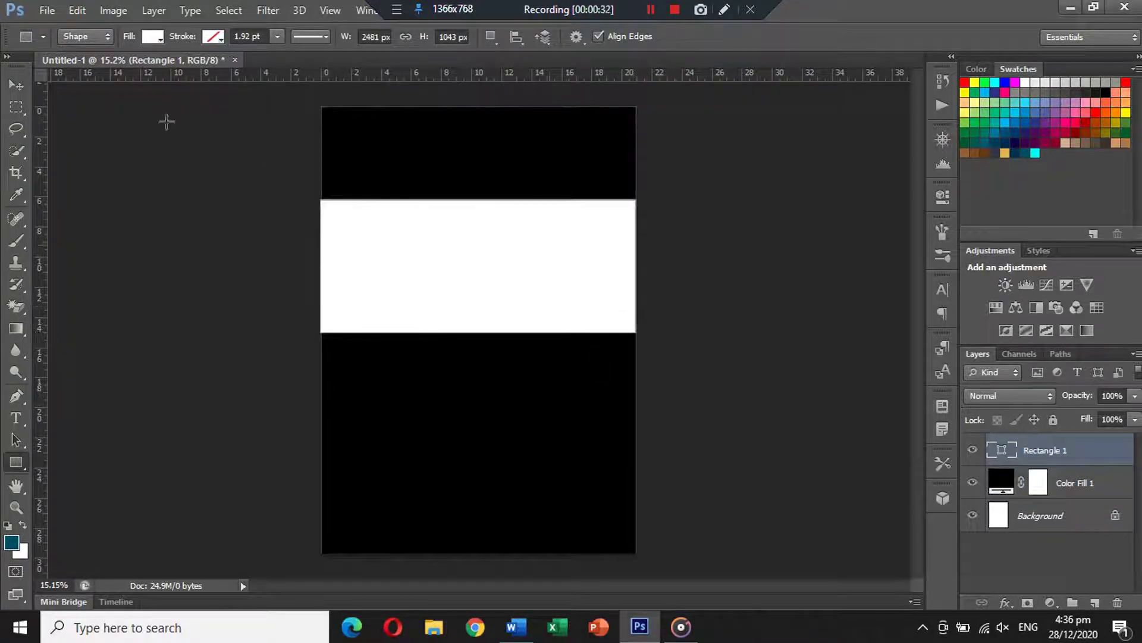
left_click(19, 86)
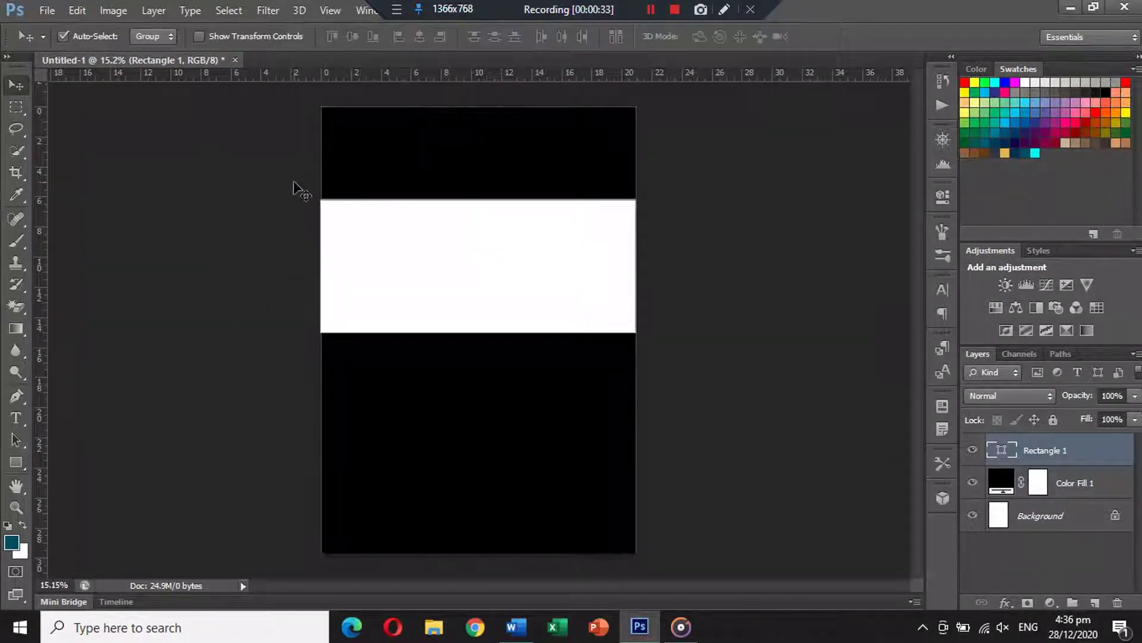
key("ctrl+t")
left_click_drag(321, 266, 322, 266)
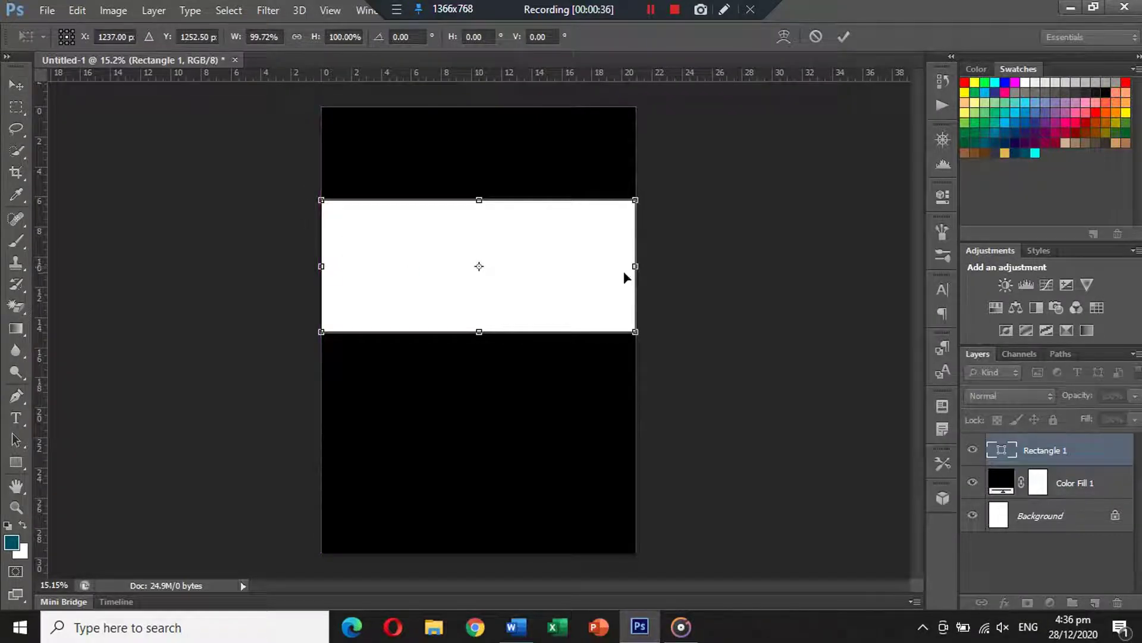
left_click_drag(636, 266, 636, 266)
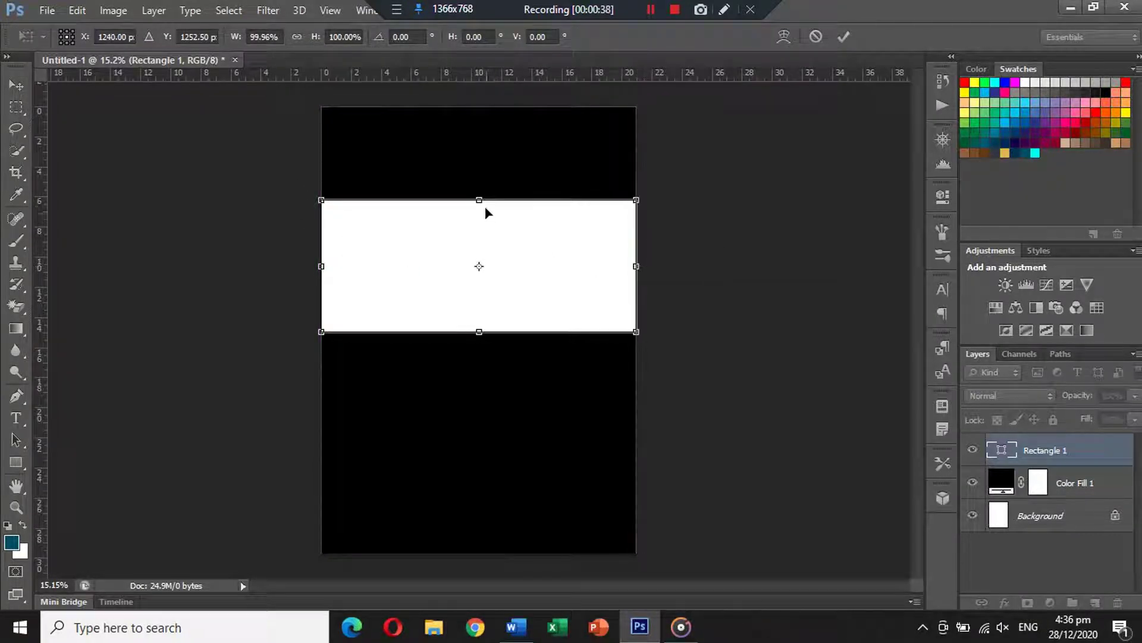
key("Return")
- Slant the band upward to the right with a perspective transform, about -7.4°, then duplicate it
key("ctrl+t")
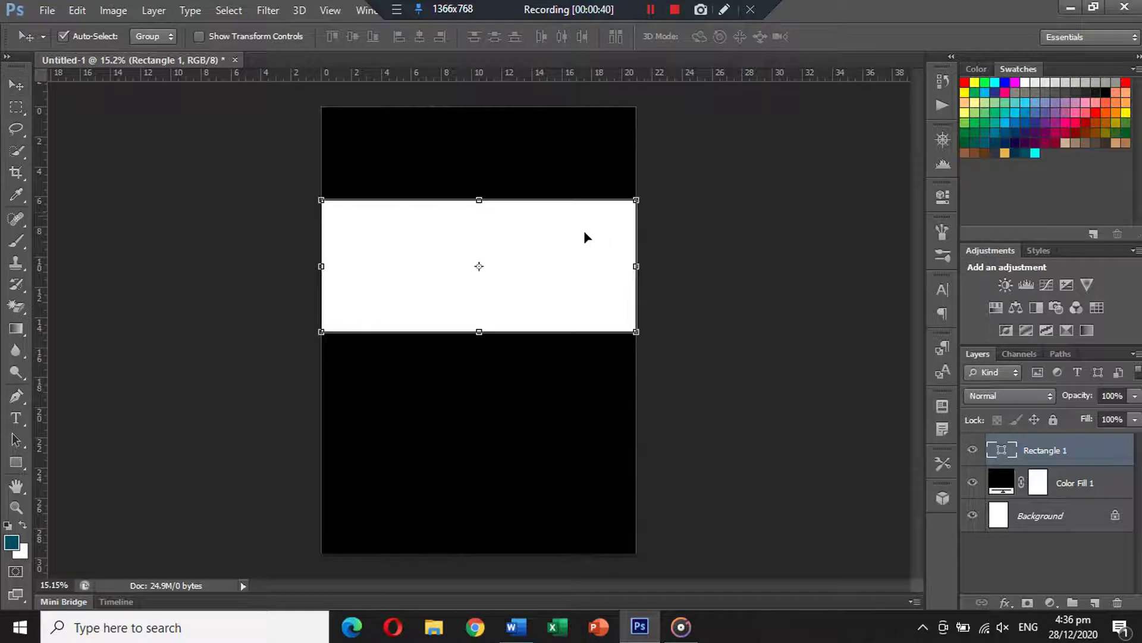
right_click(584, 234)
left_click(650, 342)
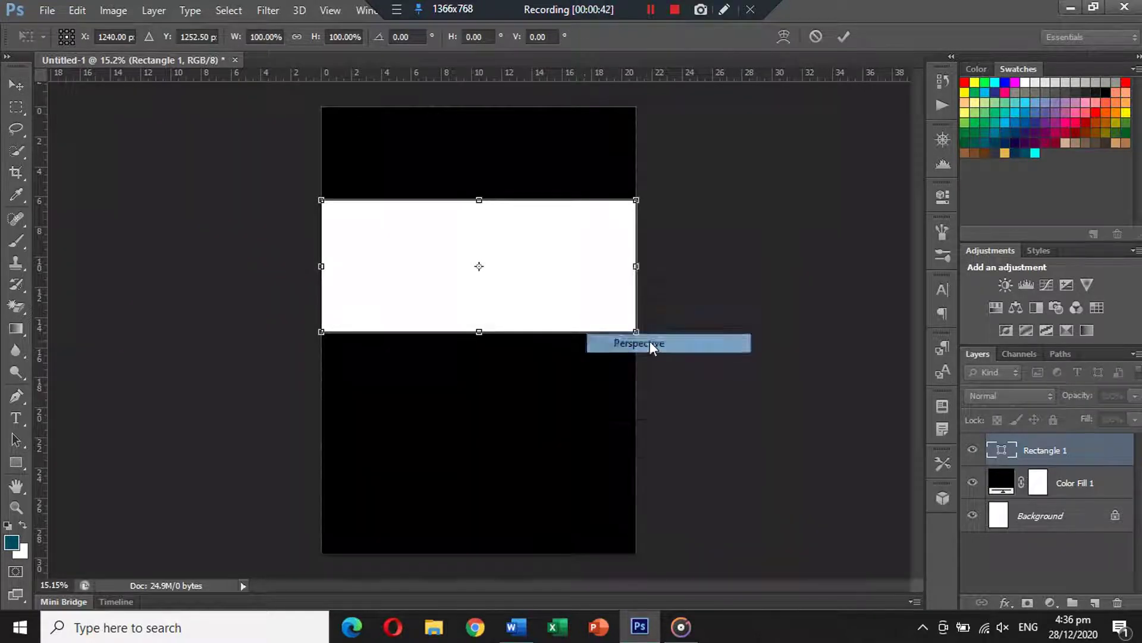
left_click_drag(637, 268, 641, 230)
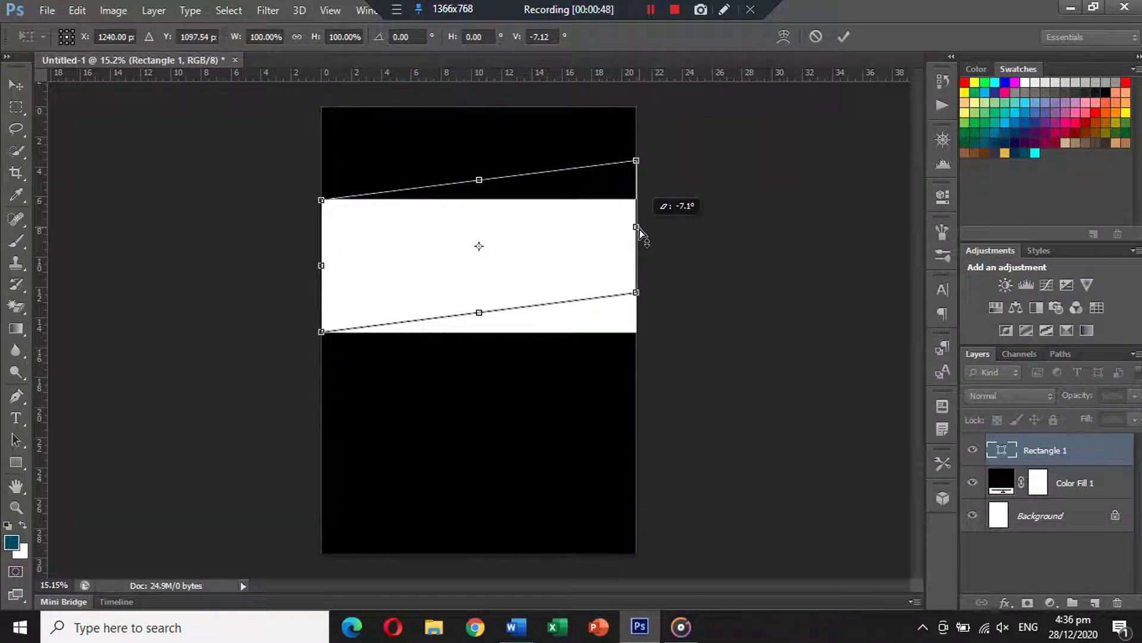
left_click_drag(640, 232, 640, 230)
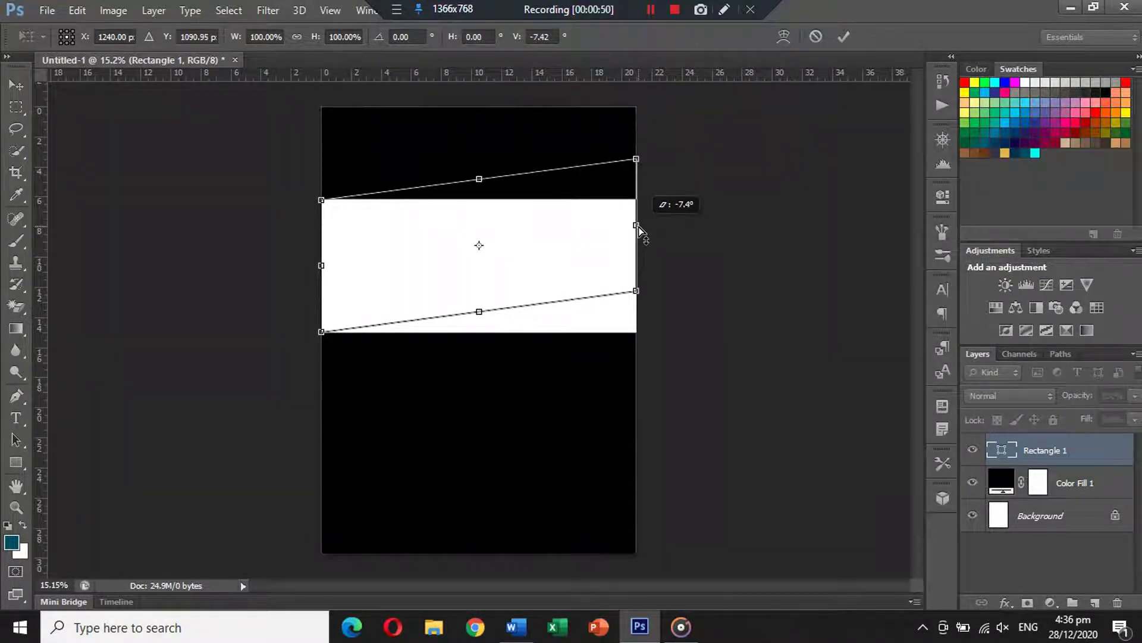
key("Return")
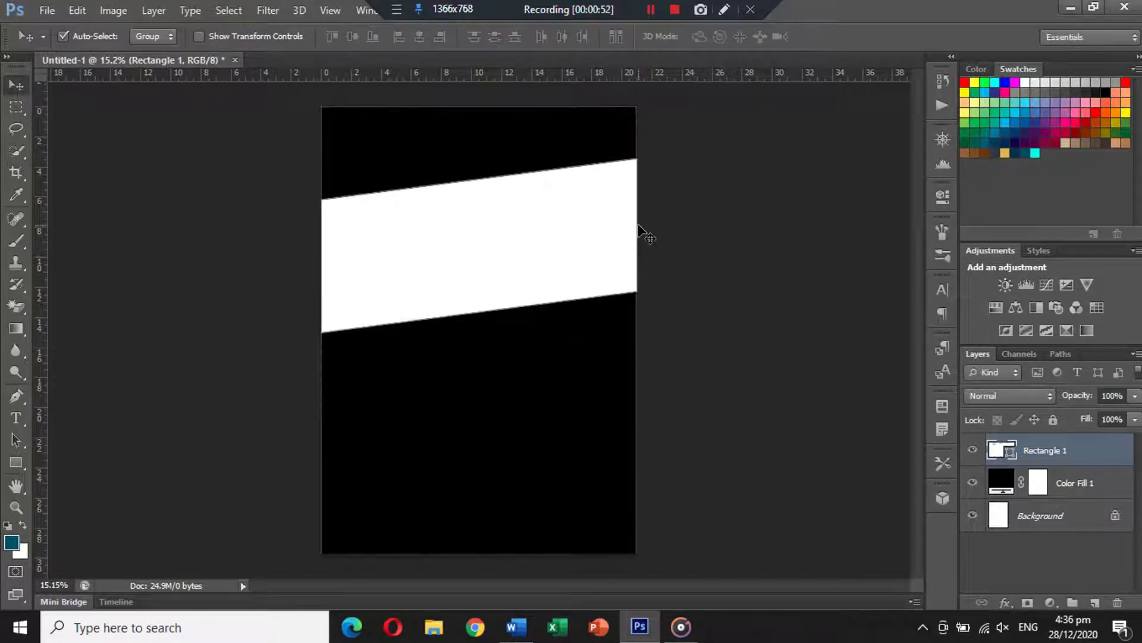
key("ctrl+plus")
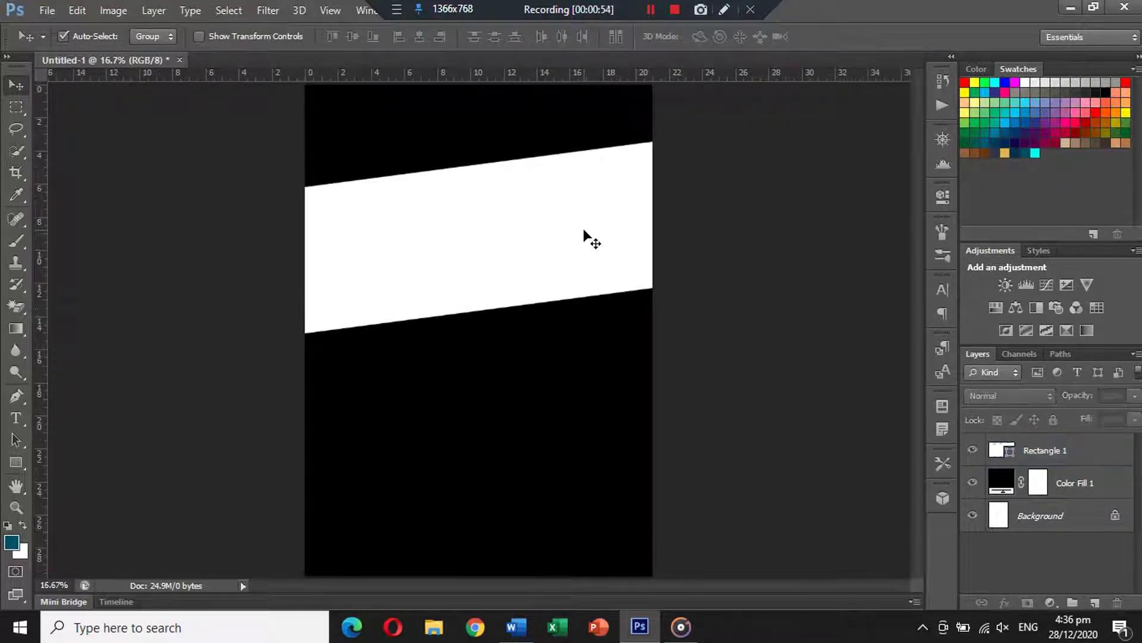
key("ctrl+j")
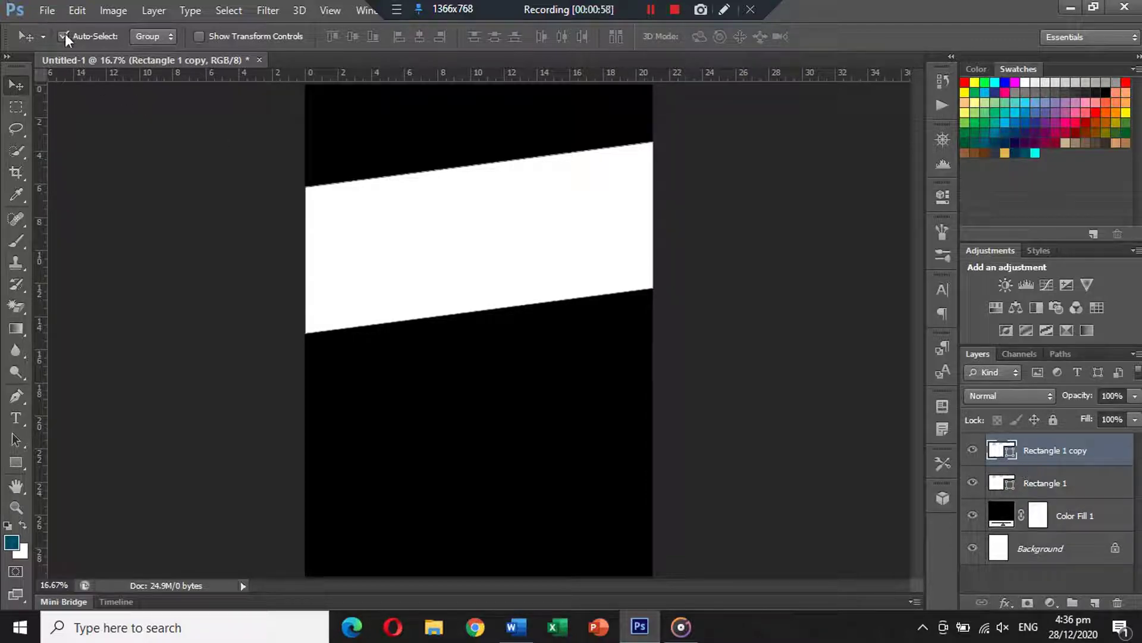
- Open Logo.png, cut all its artwork, and close it without saving
left_click(54, 11)
left_click(56, 44)
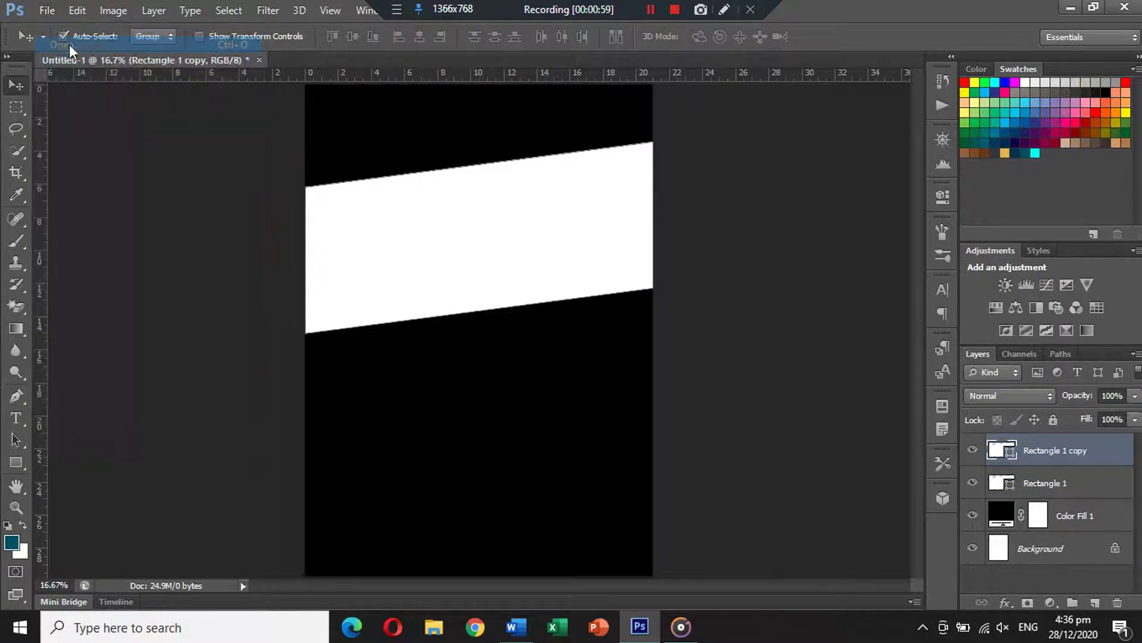
double_click(517, 143)
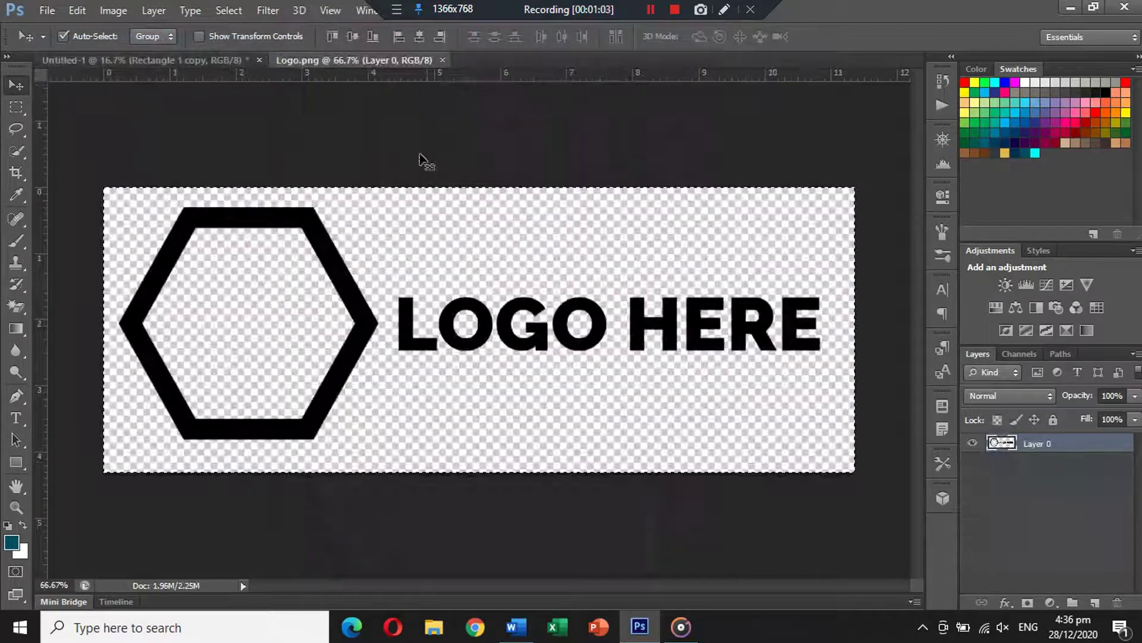
key("ctrl+a")
key("Delete")
left_click(449, 59)
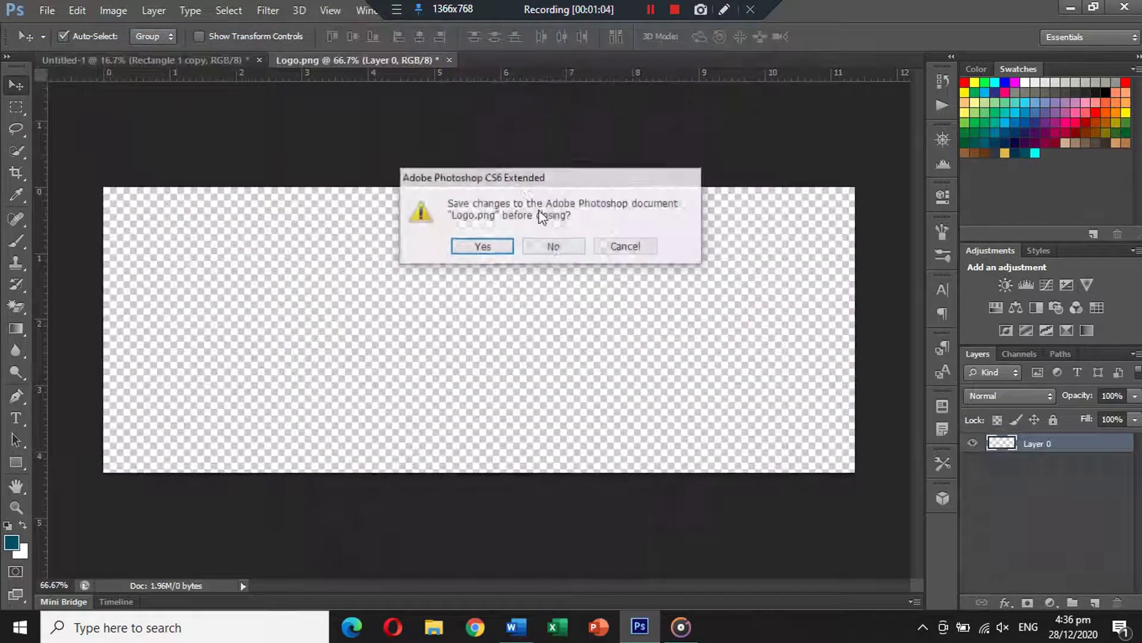
left_click(553, 246)
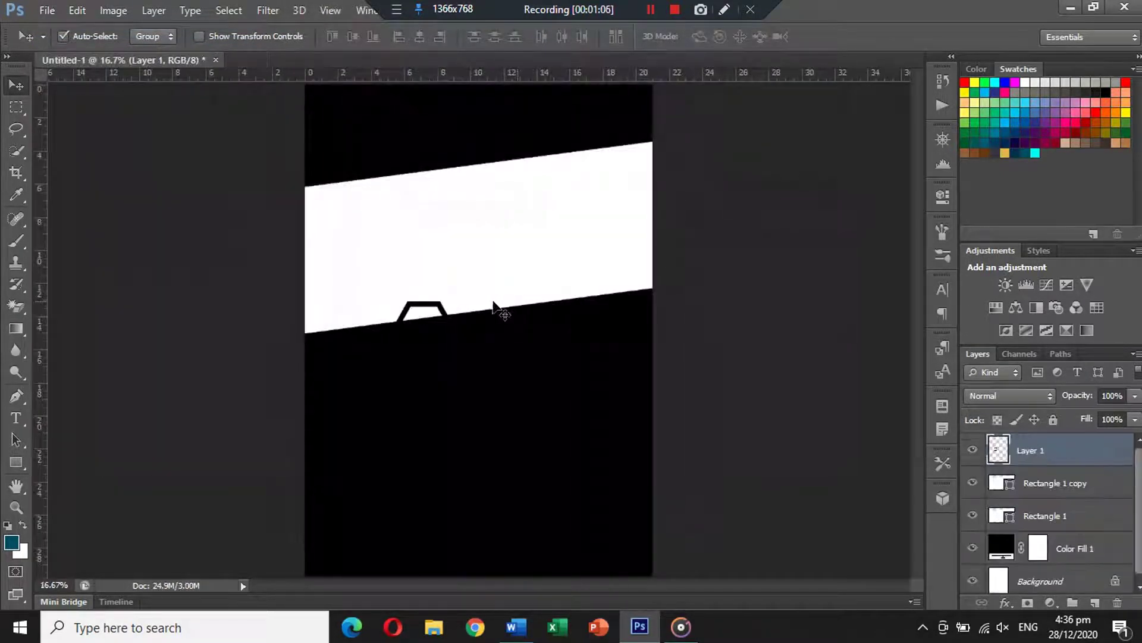
- Scale the pasted logo to about 37% and place it on the white band
key("ctrl+t")
mouse_move(500, 312)
left_mouse_down()
mouse_move(473, 182)
mouse_move(482, 188)
left_mouse_up()
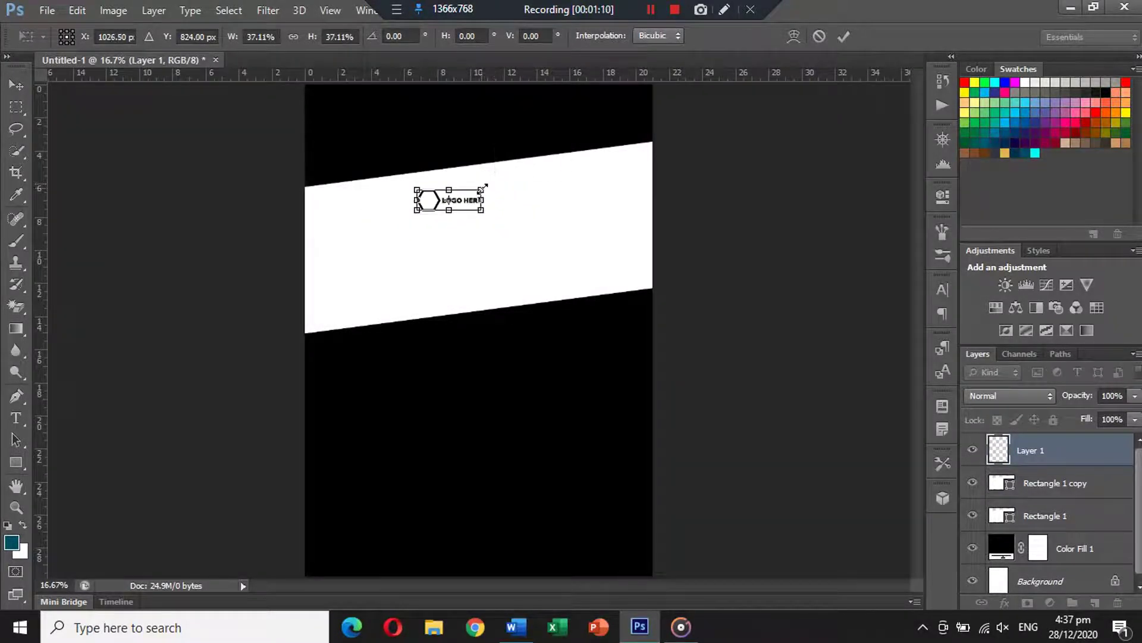
key("Return")
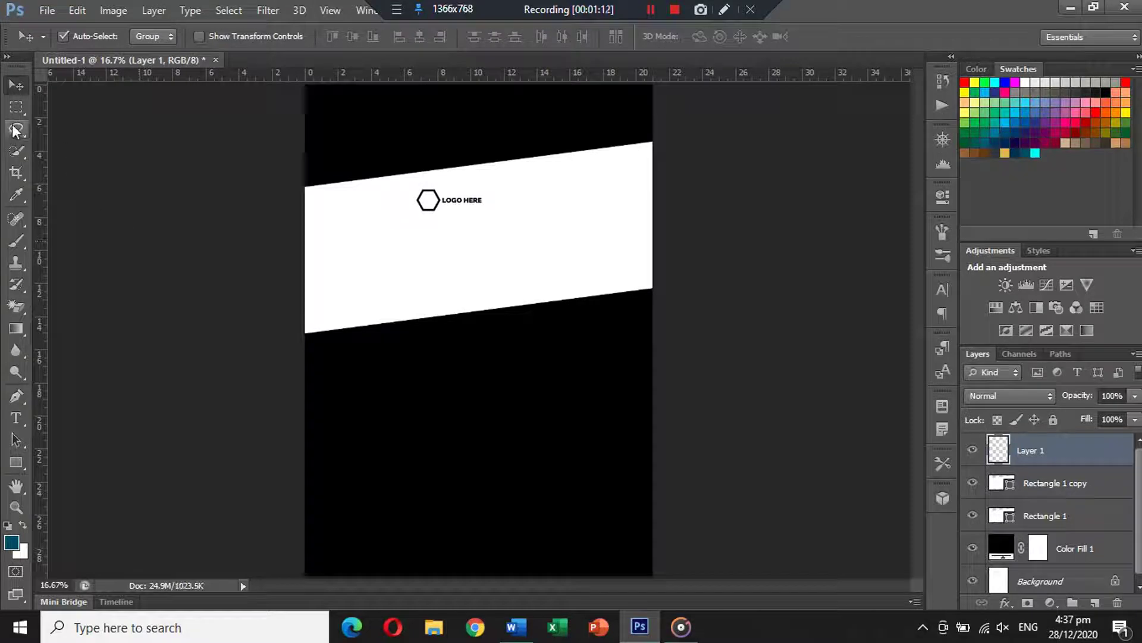
- Copy the area around the LOGO HERE text onto a new Layer 2 above the logo, then deselect
left_click(16, 107)
left_click_drag(505, 222, 441, 187)
key("ctrl+j")
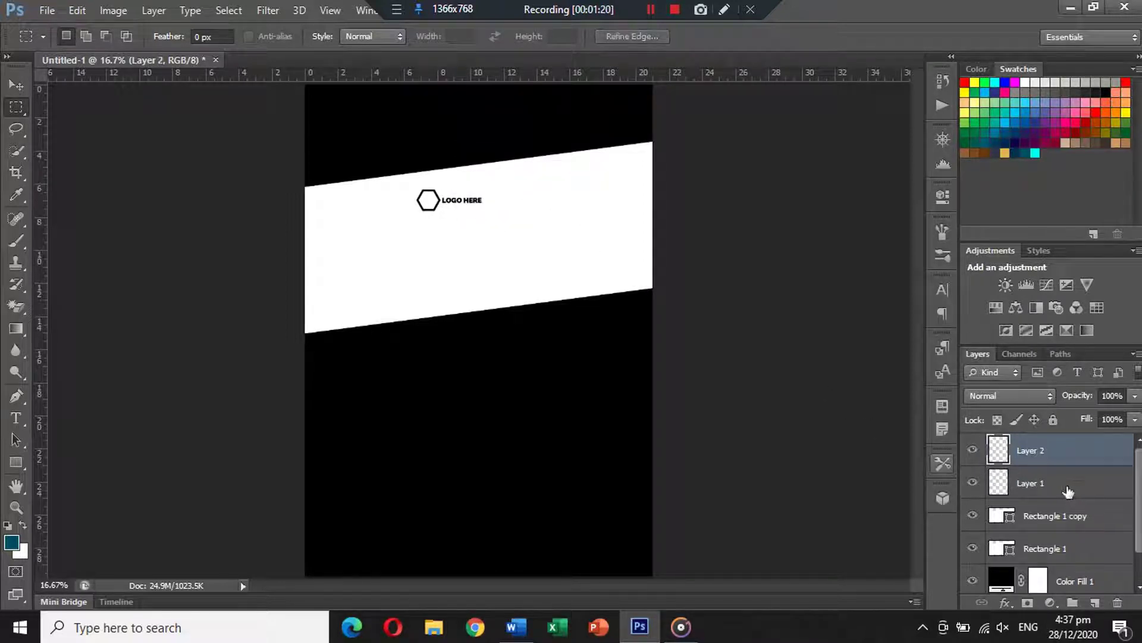
left_click(1065, 487)
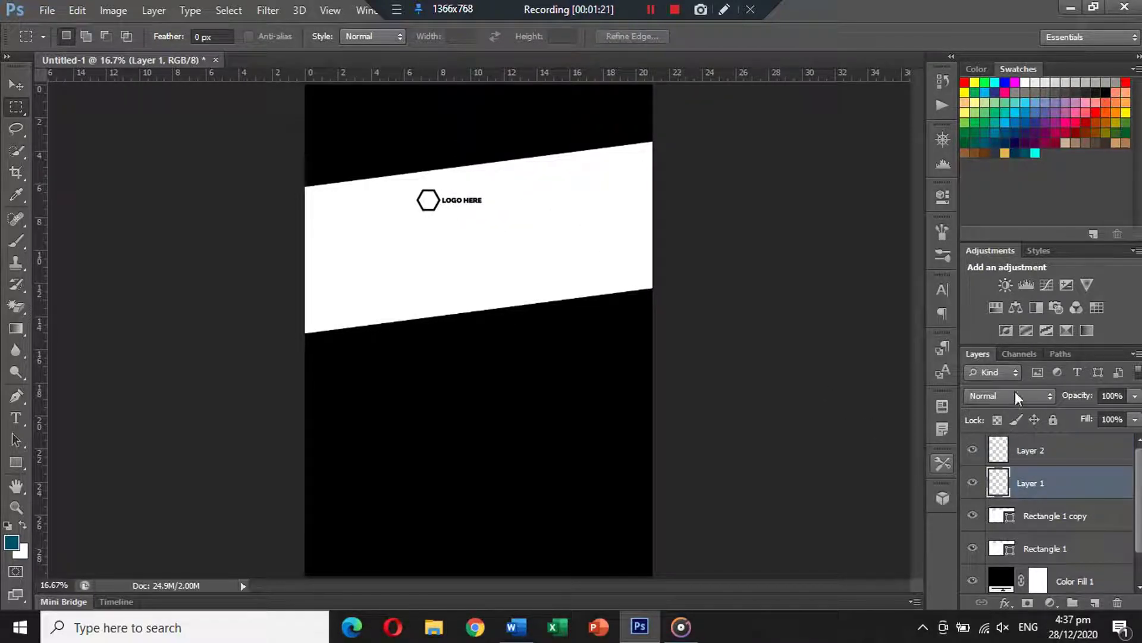
left_click(1000, 450, "ctrl")
left_click(1034, 456)
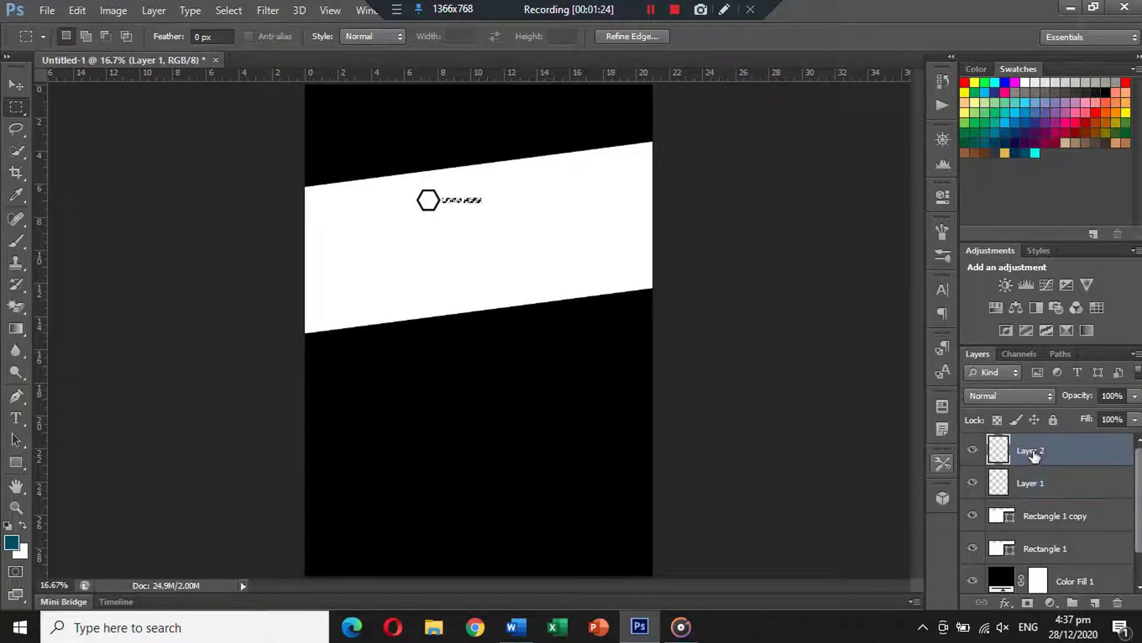
left_click(1034, 481)
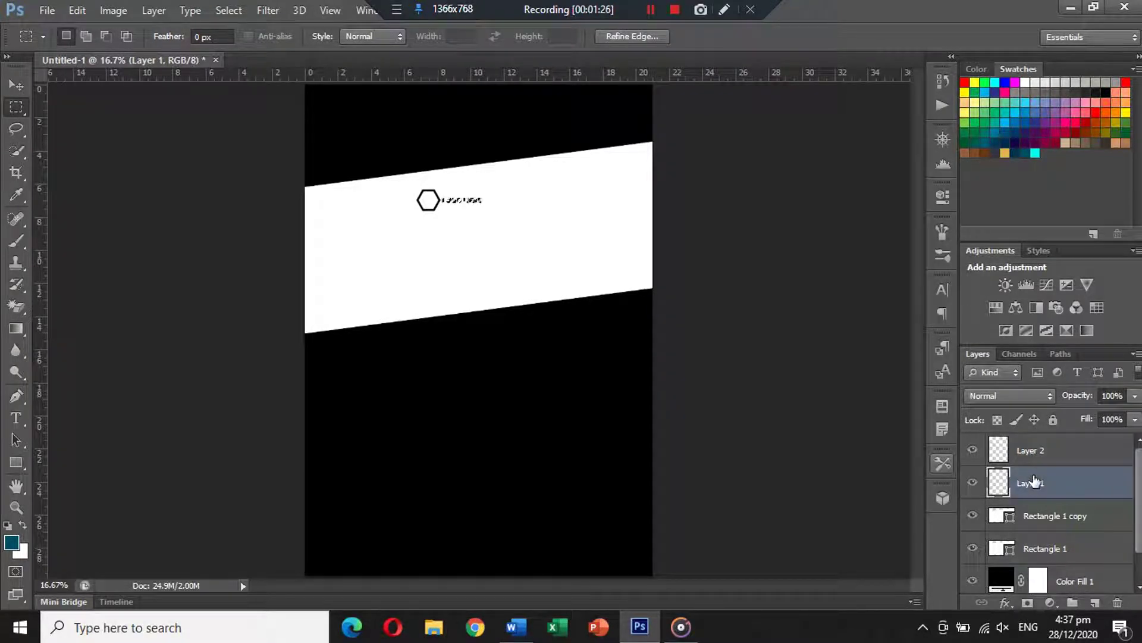
key("ctrl+d")
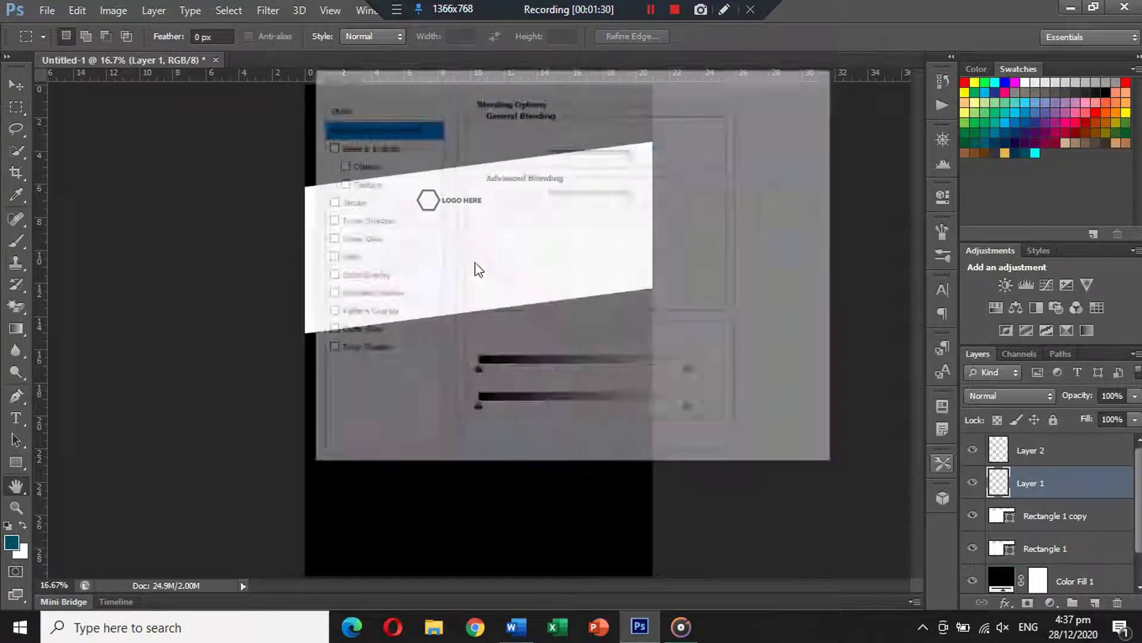
- Try a white Color Overlay on the hexagon's Layer 1, then undo it
left_click(360, 275)
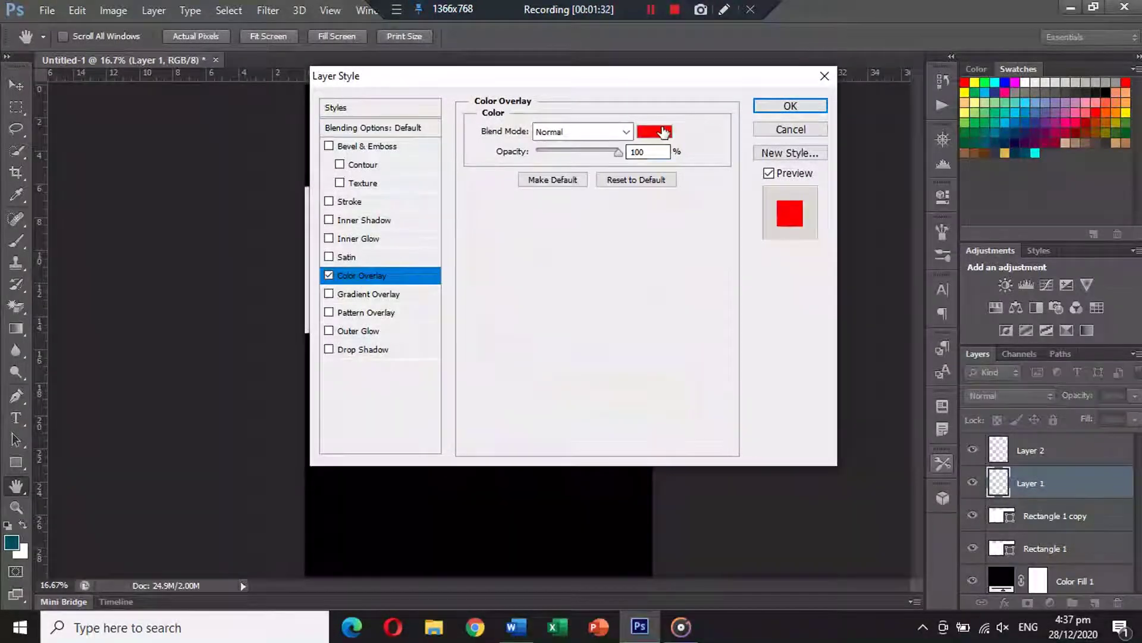
left_click(658, 132)
left_click(870, 68)
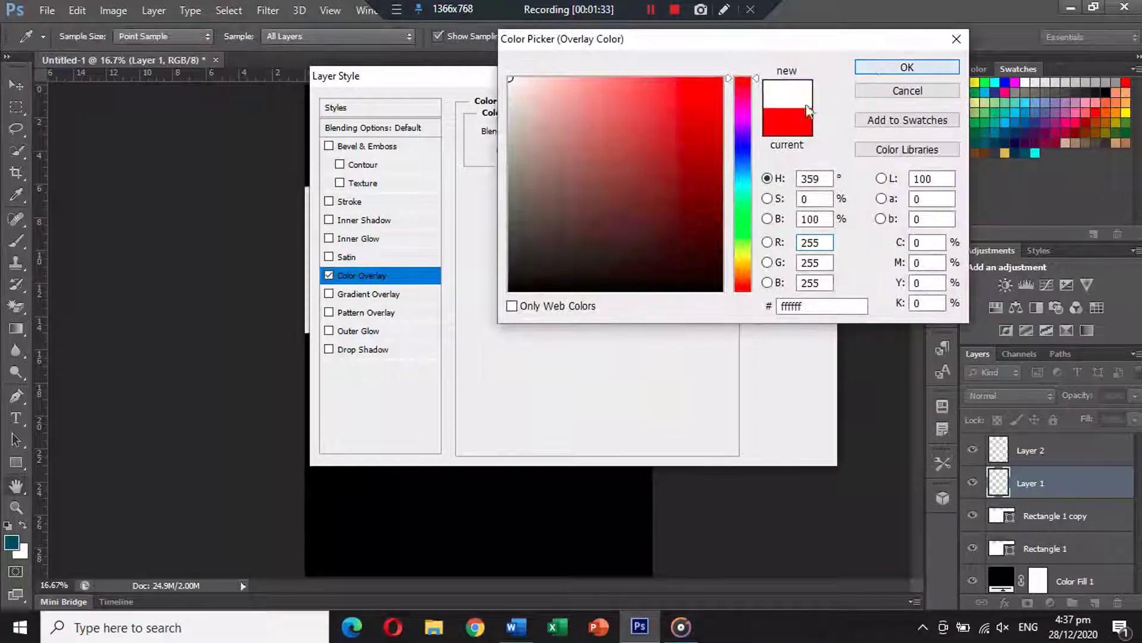
left_click(810, 112)
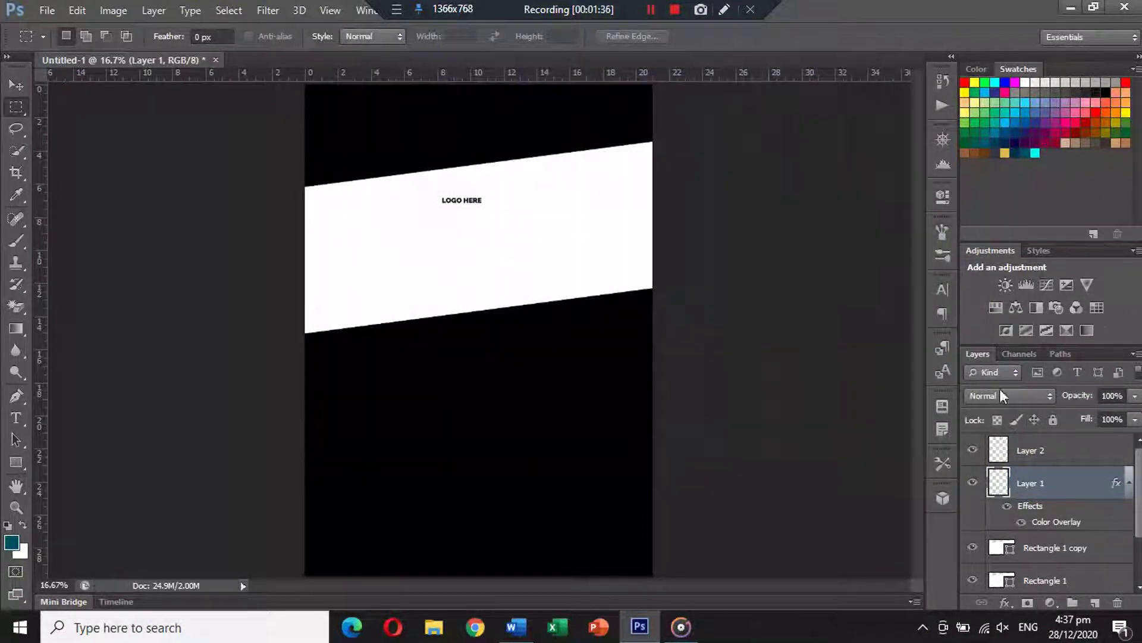
key("ctrl+z")
- Give Layer 2, the LOGO HERE text, a white Color Overlay
left_click(1130, 453)
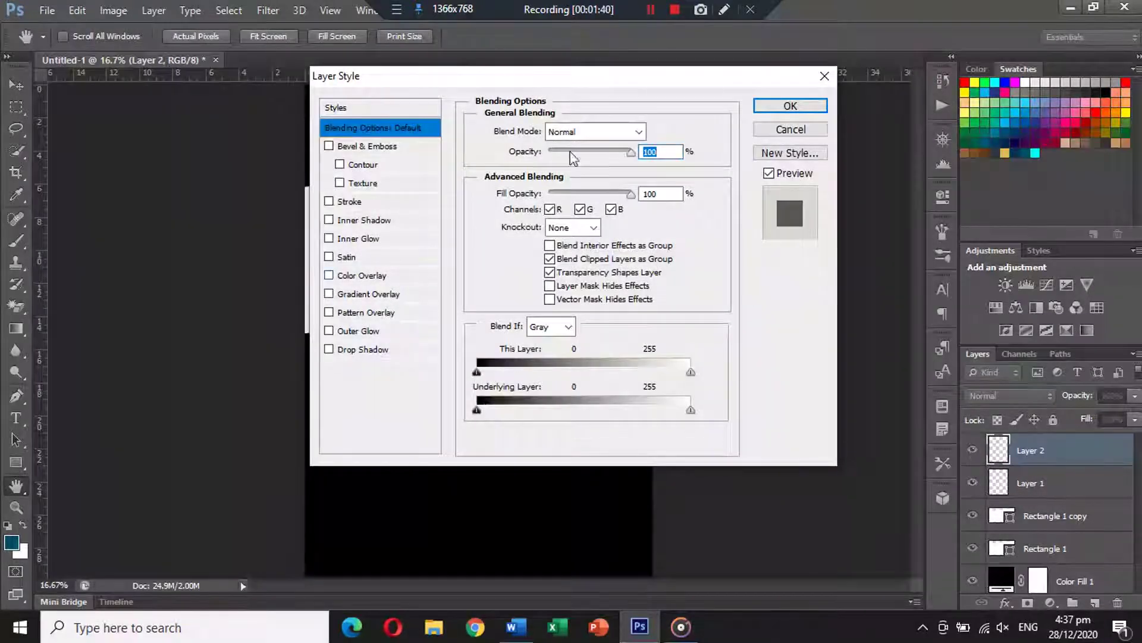
left_click(361, 275)
left_click(653, 132)
left_click(510, 78)
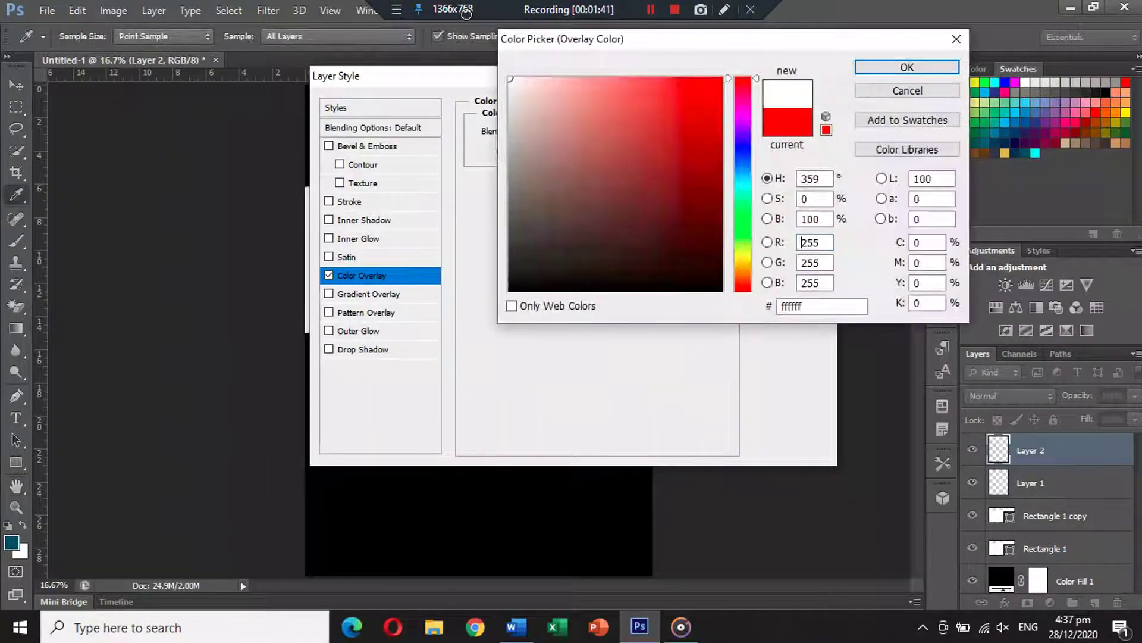
left_click(888, 68)
left_click(823, 112)
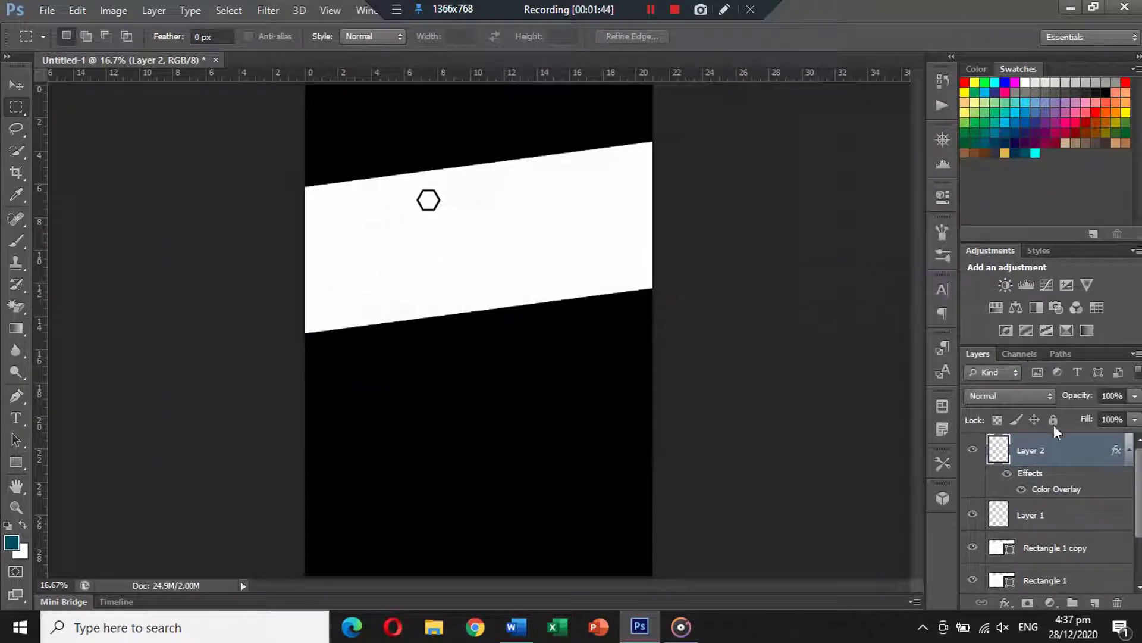
left_click(1125, 453)
left_click(1124, 492)
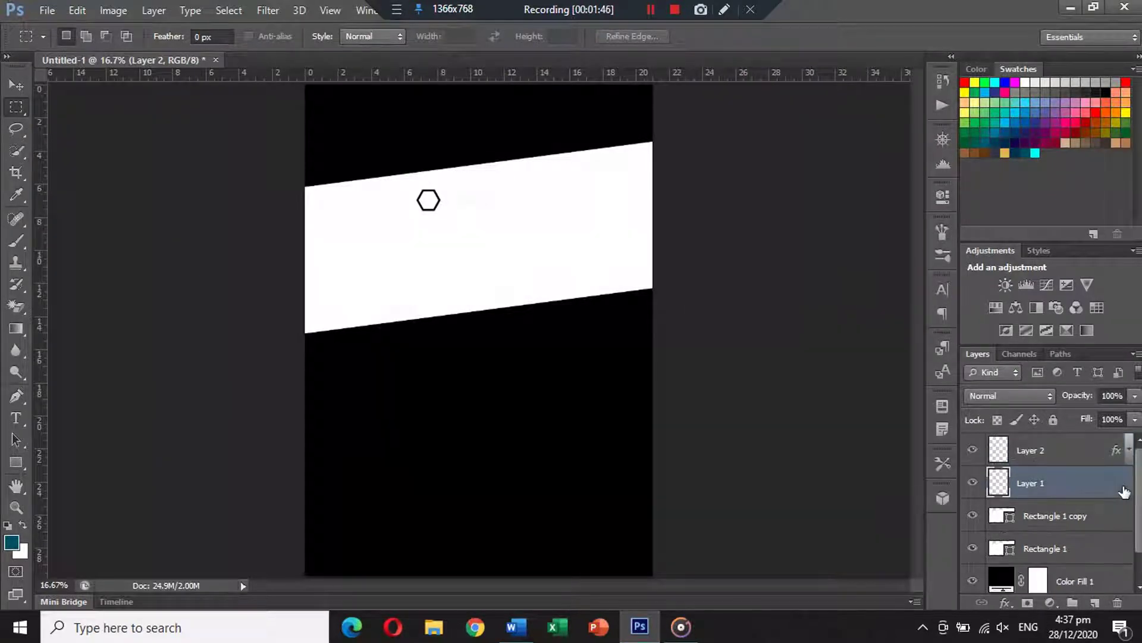
- Add a Color Overlay to the hexagon layer, starting from swatch yellow fff200
double_click(1123, 491)
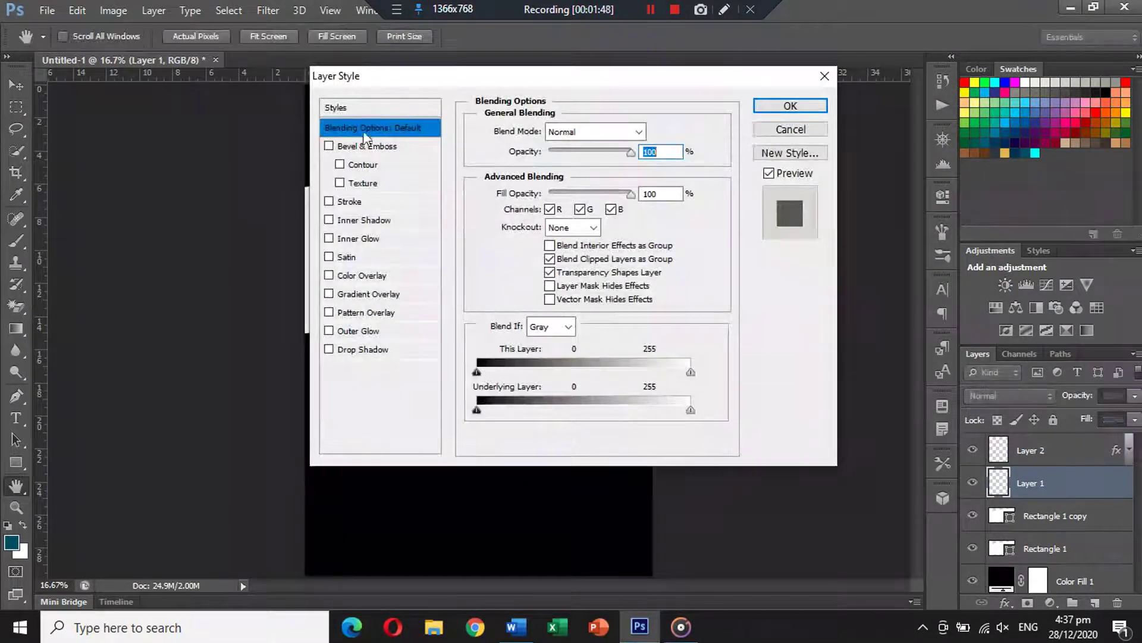
left_click(361, 275)
left_click_drag(559, 76, 570, 292)
left_click(664, 350)
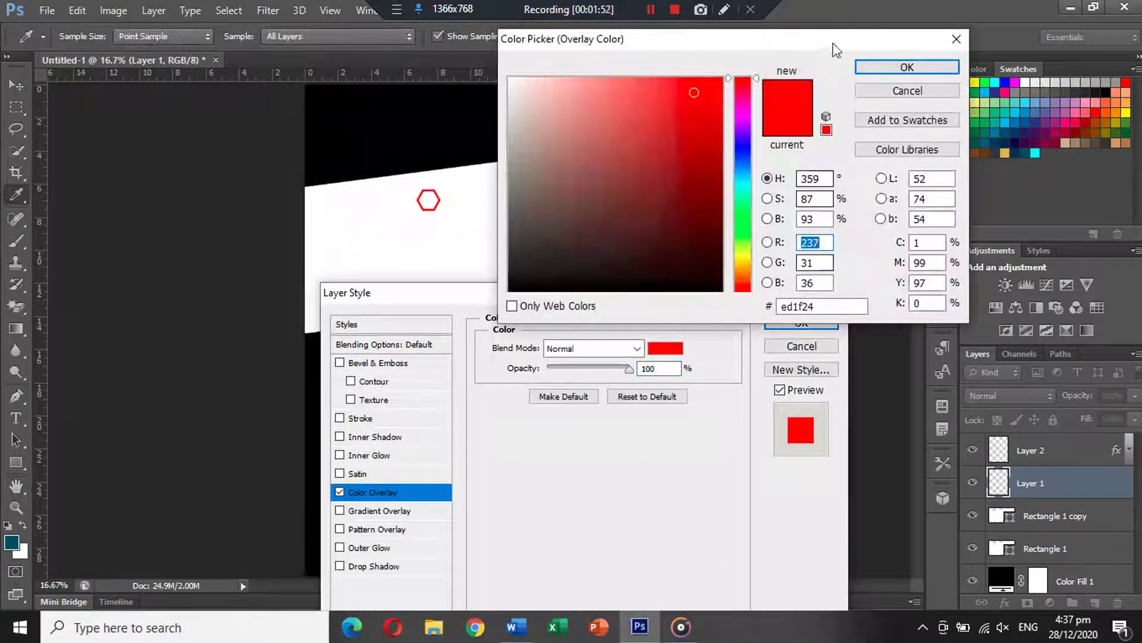
left_click_drag(836, 49, 806, 217)
left_click(1130, 114)
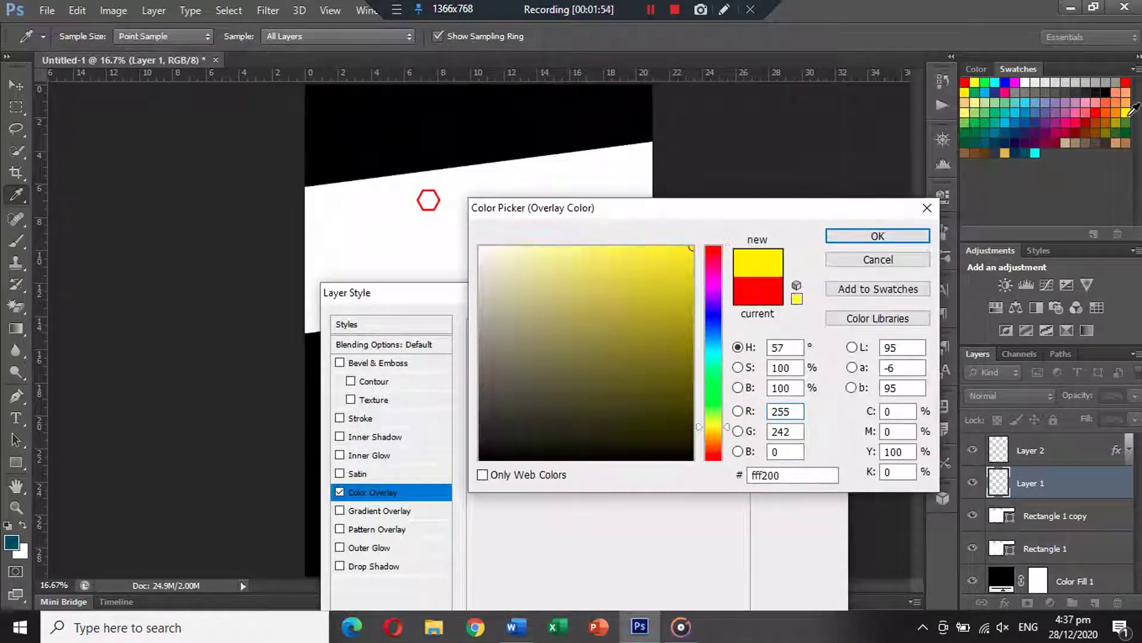
- Refine the hexagon overlay to golden yellow #f2c90a and apply it
mouse_move(684, 292)
left_mouse_down()
mouse_move(665, 301)
mouse_move(680, 288)
mouse_move(676, 309)
mouse_move(681, 253)
mouse_move(701, 239)
left_mouse_up()
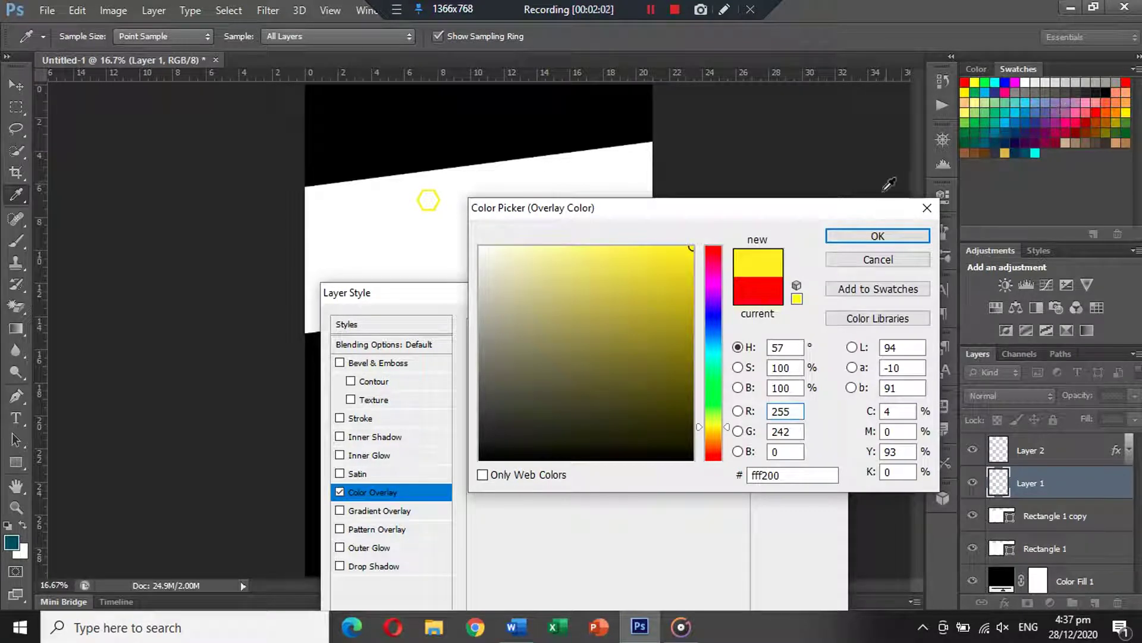
mouse_move(686, 278)
left_mouse_down()
mouse_move(684, 263)
mouse_move(707, 245)
left_mouse_up()
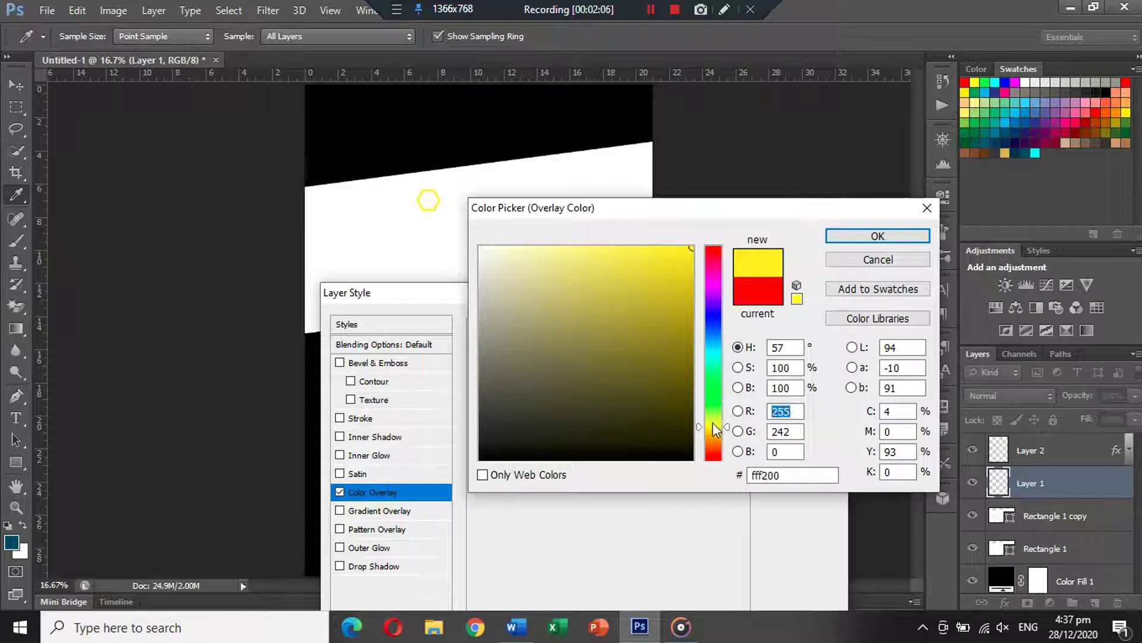
left_click_drag(713, 424, 716, 428)
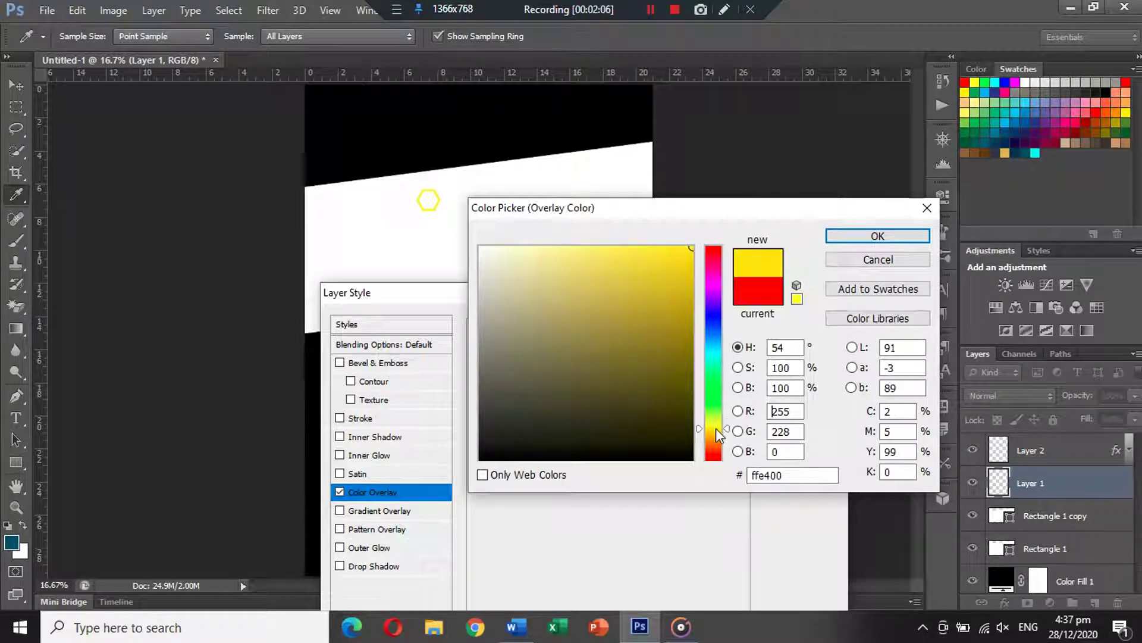
left_click(691, 270)
mouse_move(691, 270)
left_mouse_down()
mouse_move(681, 248)
mouse_move(680, 258)
left_mouse_up()
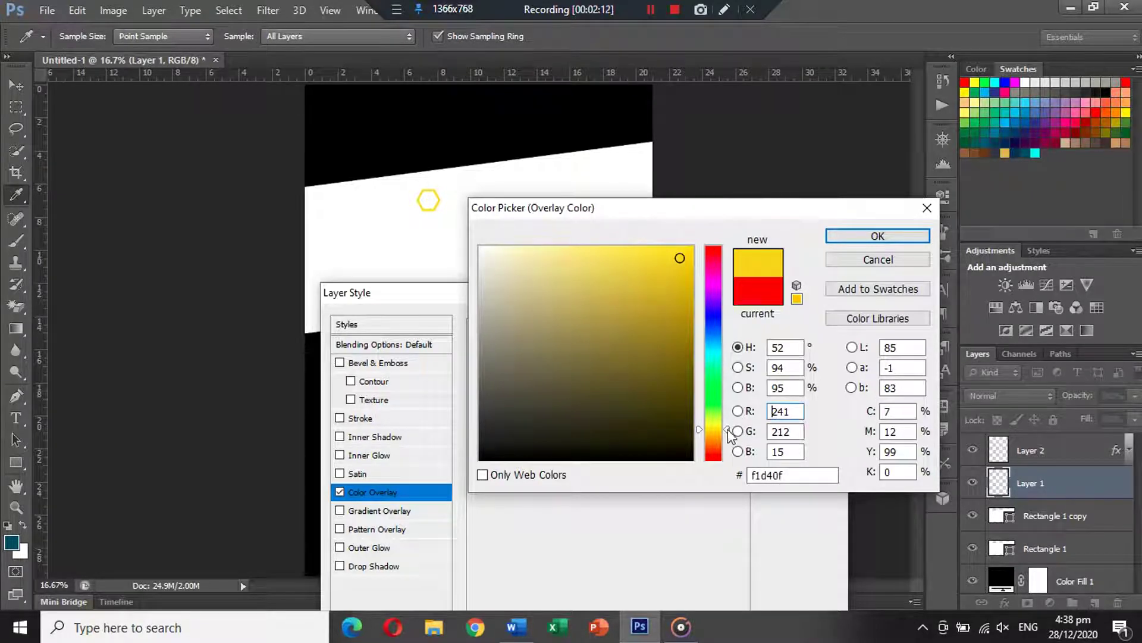
left_click_drag(727, 429, 727, 436)
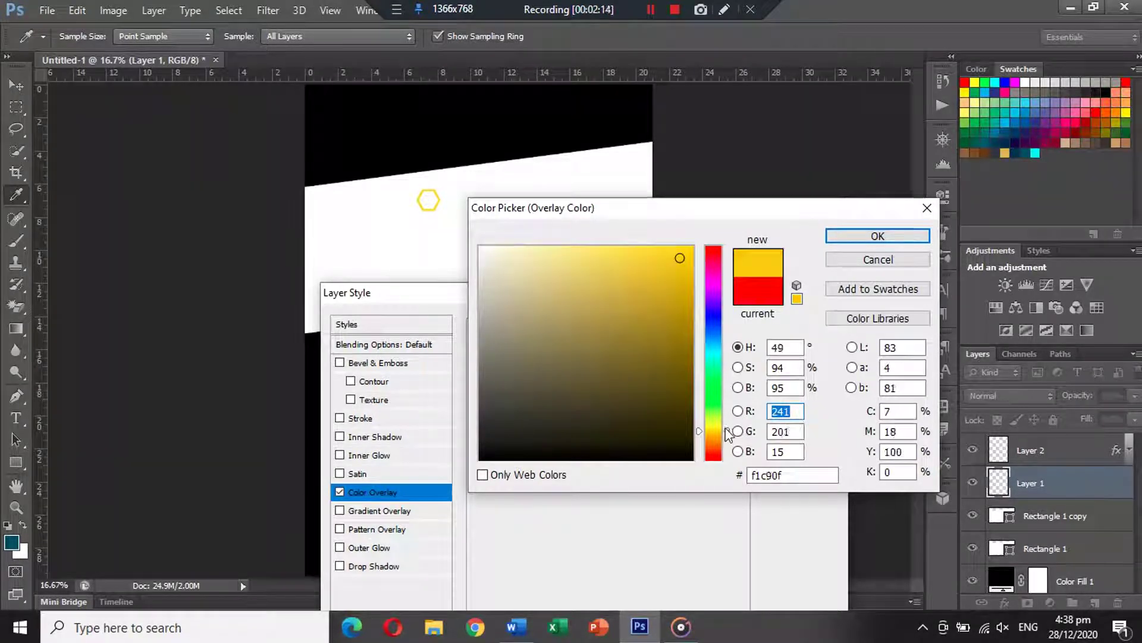
left_click_drag(690, 289, 687, 264)
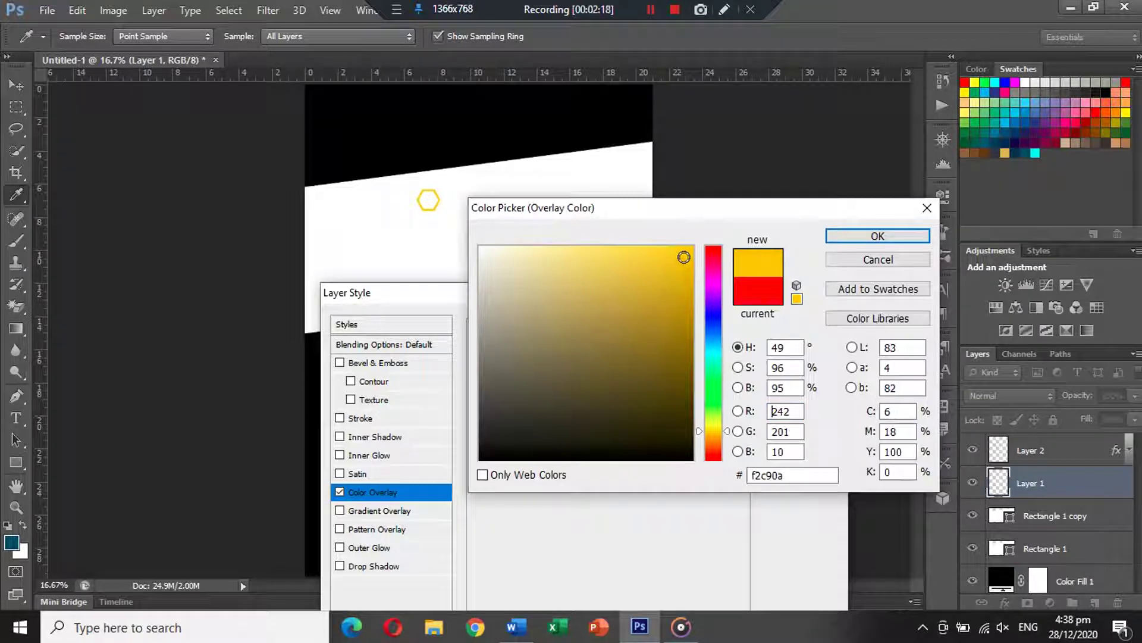
left_click(857, 235)
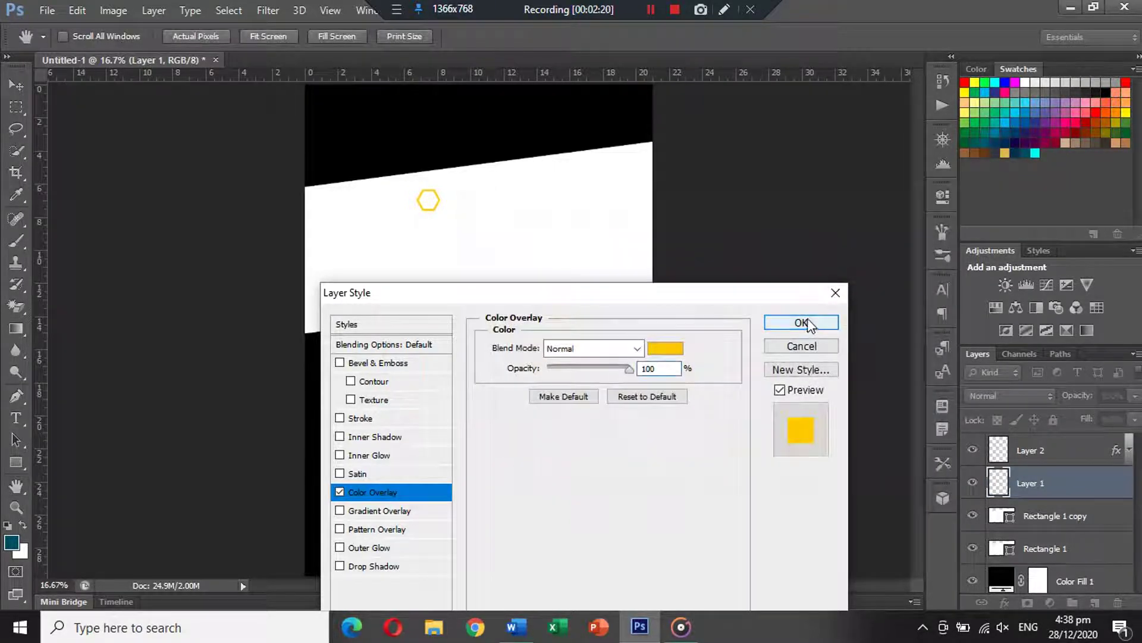
left_click(802, 323)
- Move both logo layers together into the page's top-left corner, slightly enlarged
left_click(1123, 484)
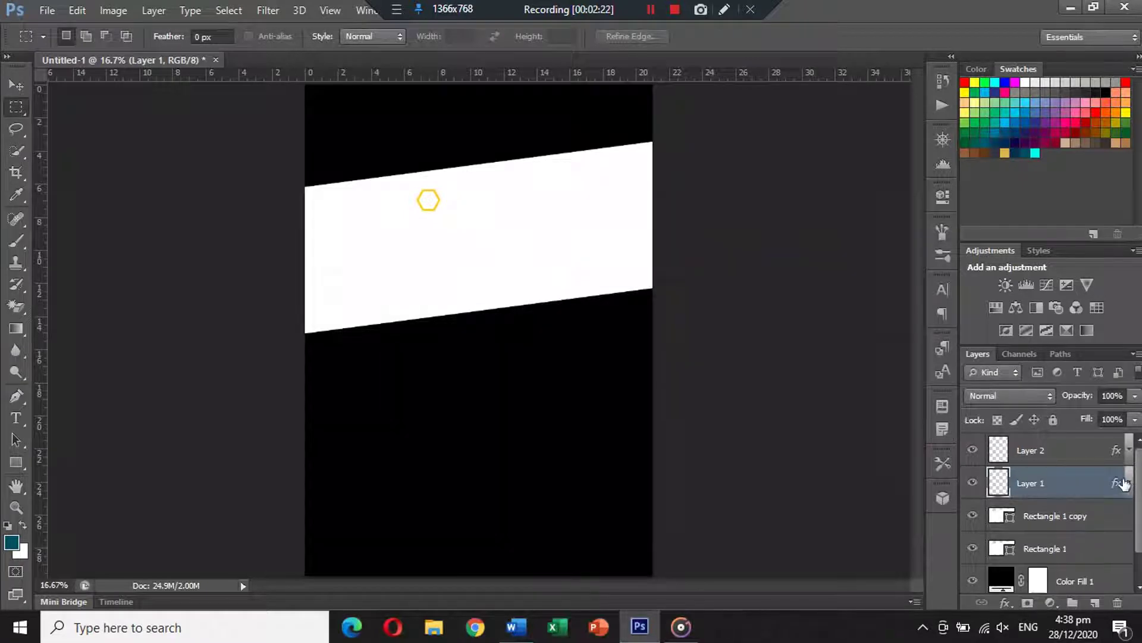
left_click(1093, 455, "shift")
key("ctrl+t")
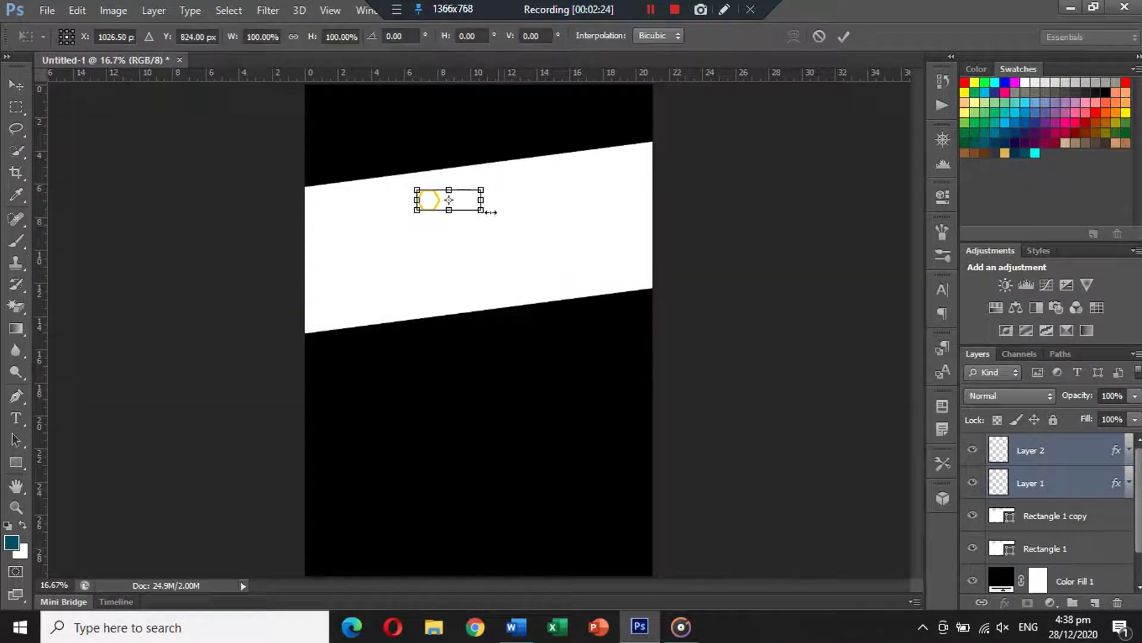
mouse_move(462, 200)
left_mouse_down()
mouse_move(362, 104)
mouse_move(389, 120)
left_mouse_up()
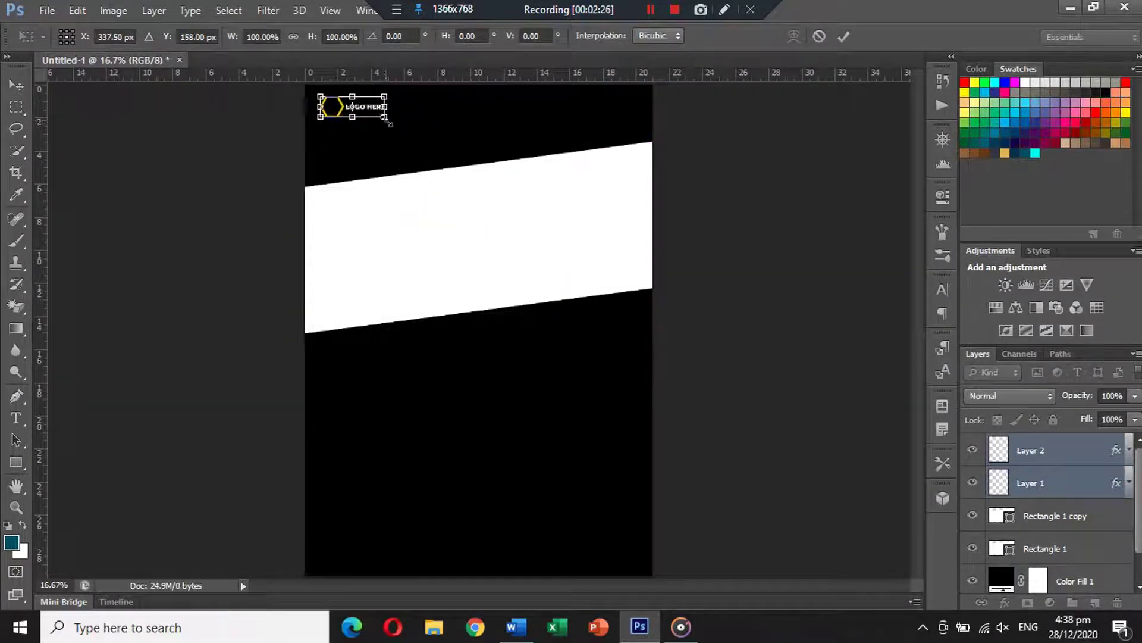
key("Return")
key("m")
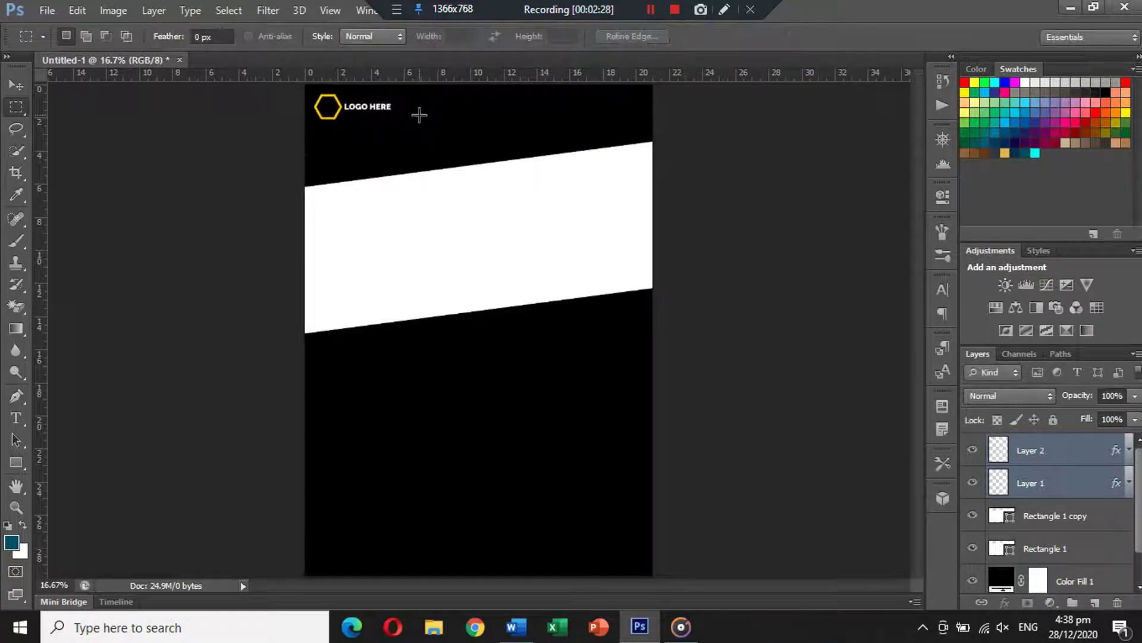
left_click(23, 88)
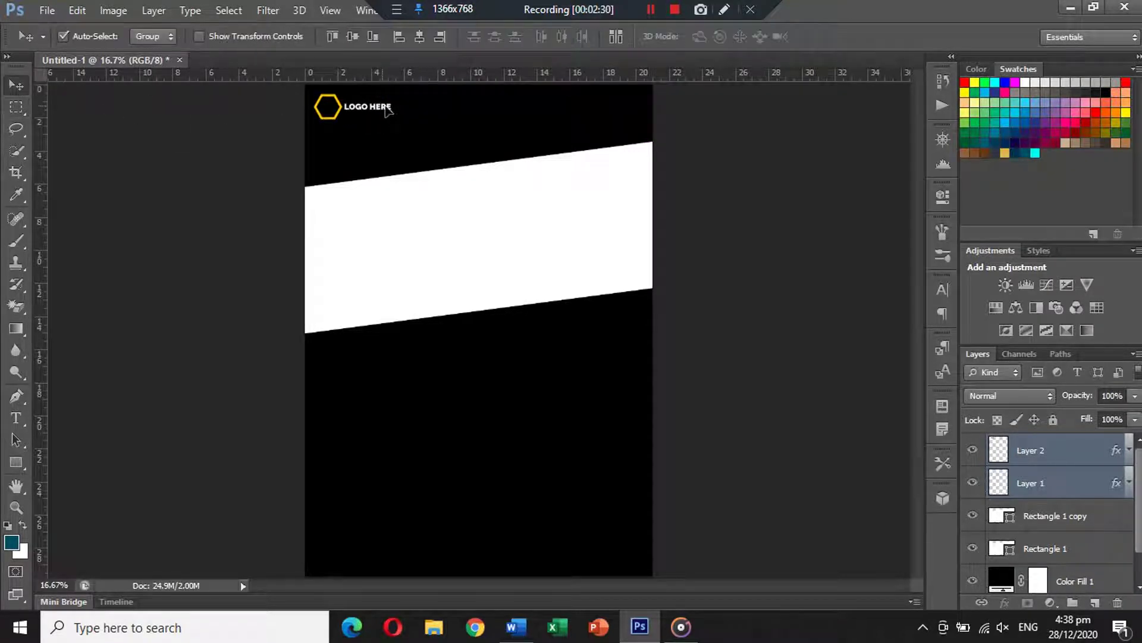
left_click_drag(384, 110, 384, 113)
left_click(471, 197)
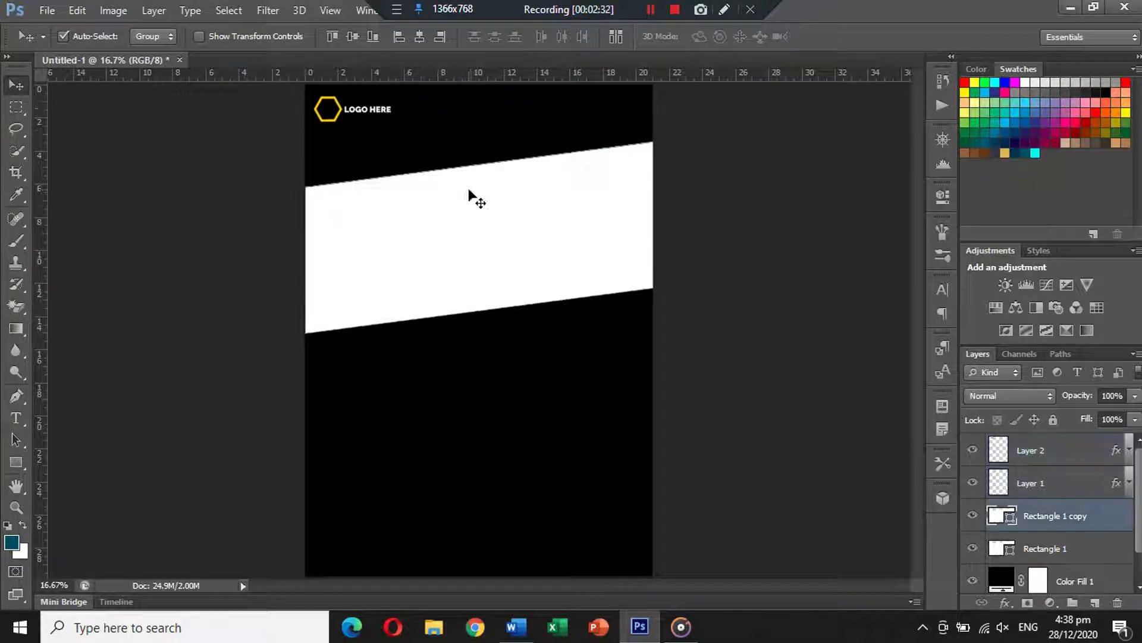
- Paste the city skyline photo below the logo and clip it into the slanted band
left_click(46, 10)
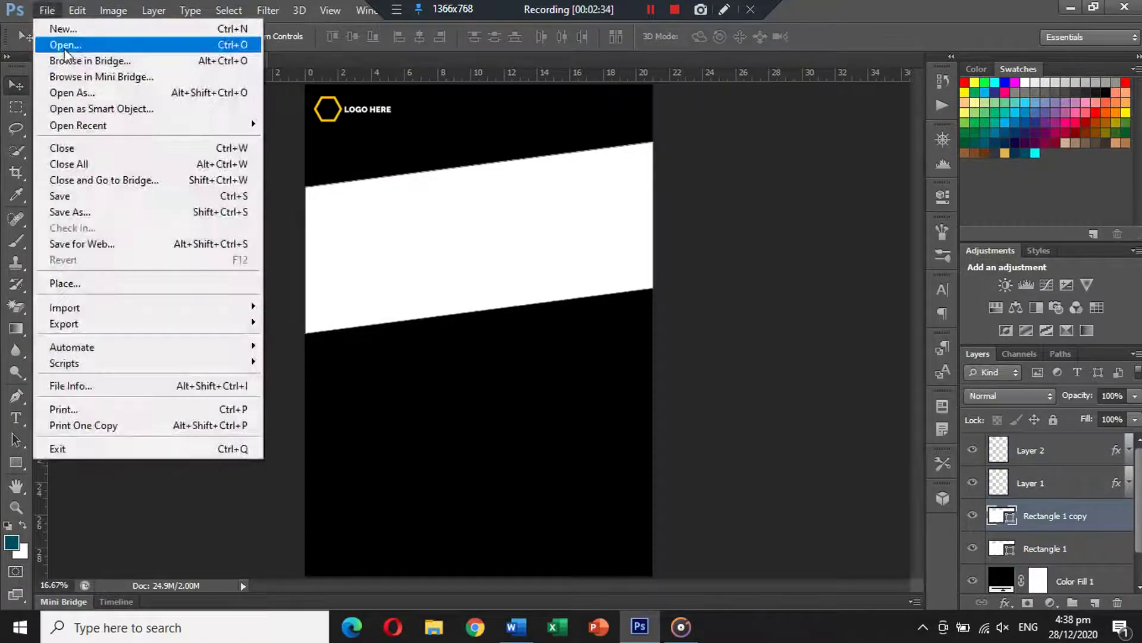
left_click(60, 43)
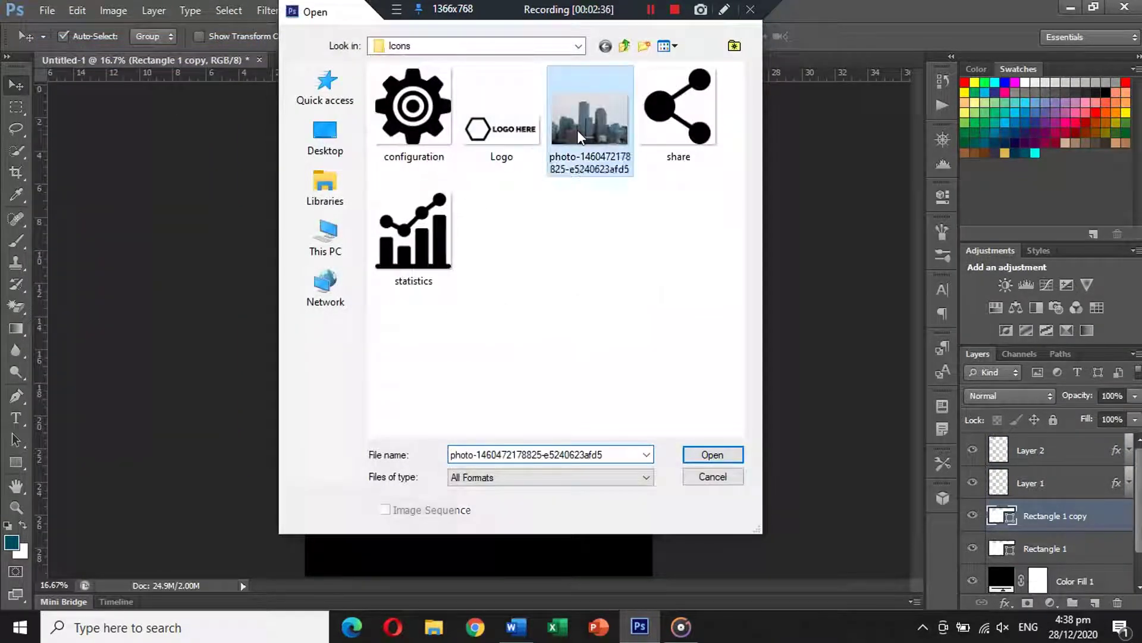
double_click(577, 130)
left_click(563, 246)
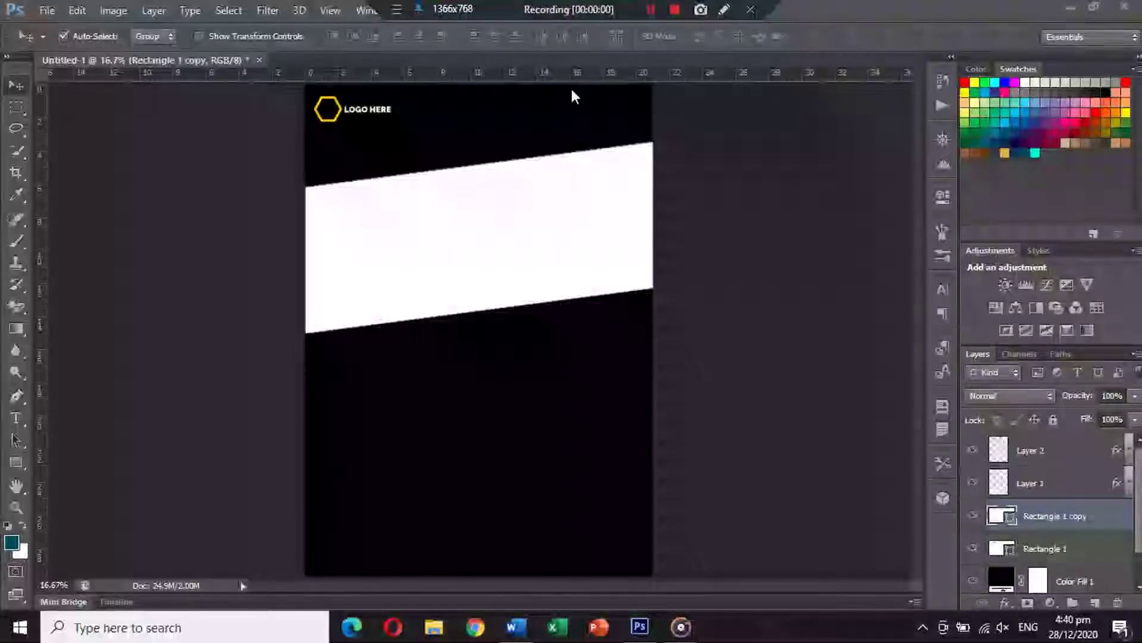
left_click(46, 11)
left_click(60, 44)
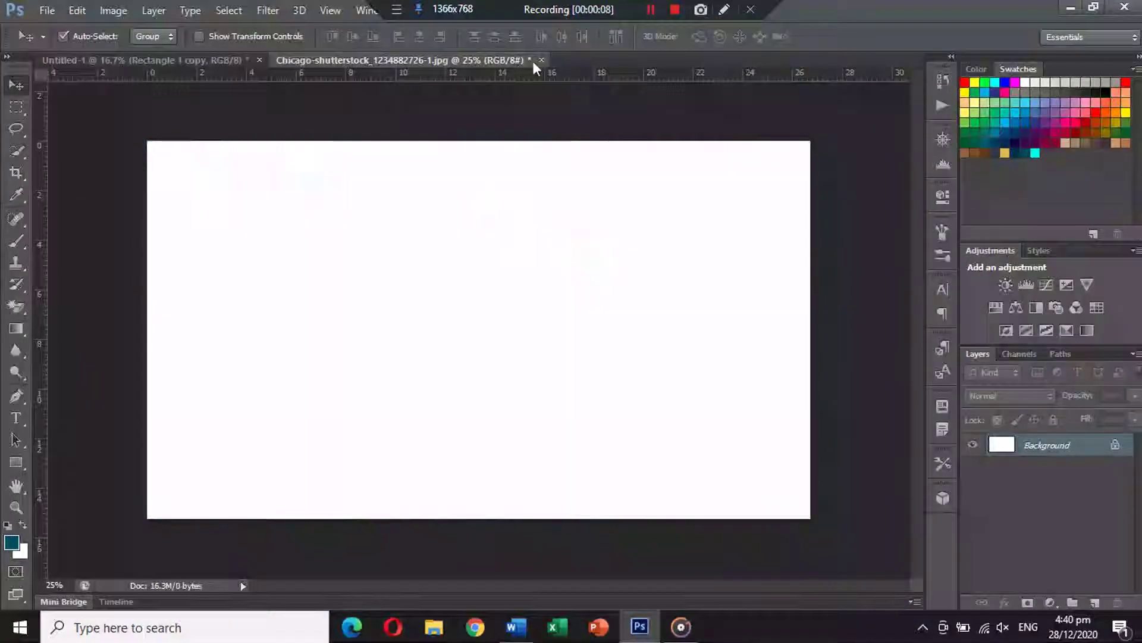
left_click(541, 59)
left_click(571, 248)
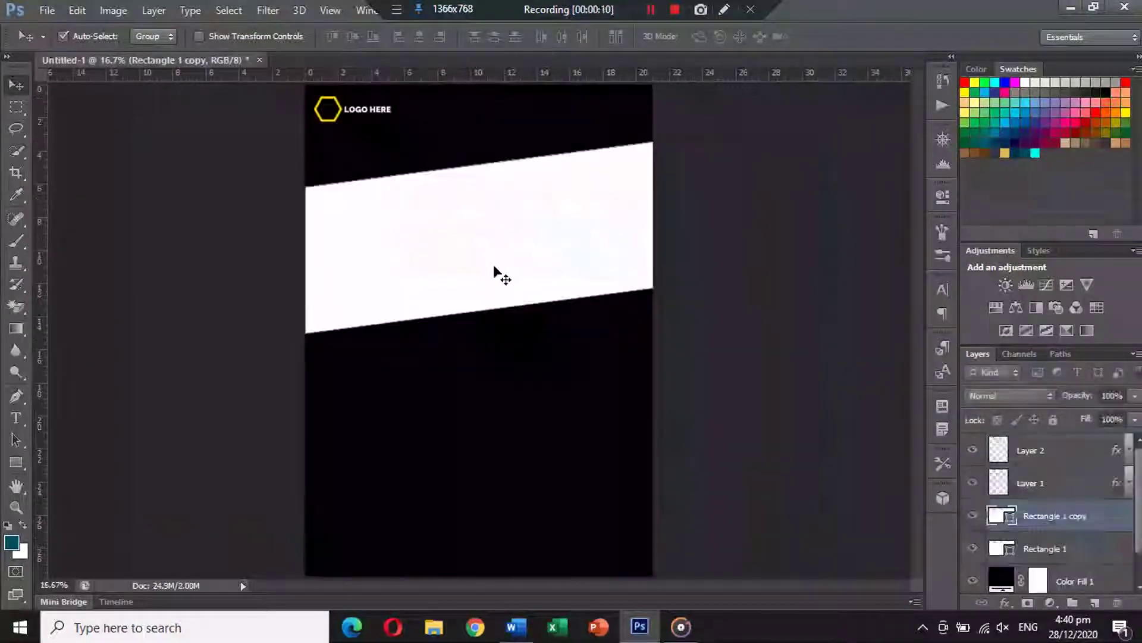
key("ctrl+v")
left_click_drag(517, 277, 518, 197)
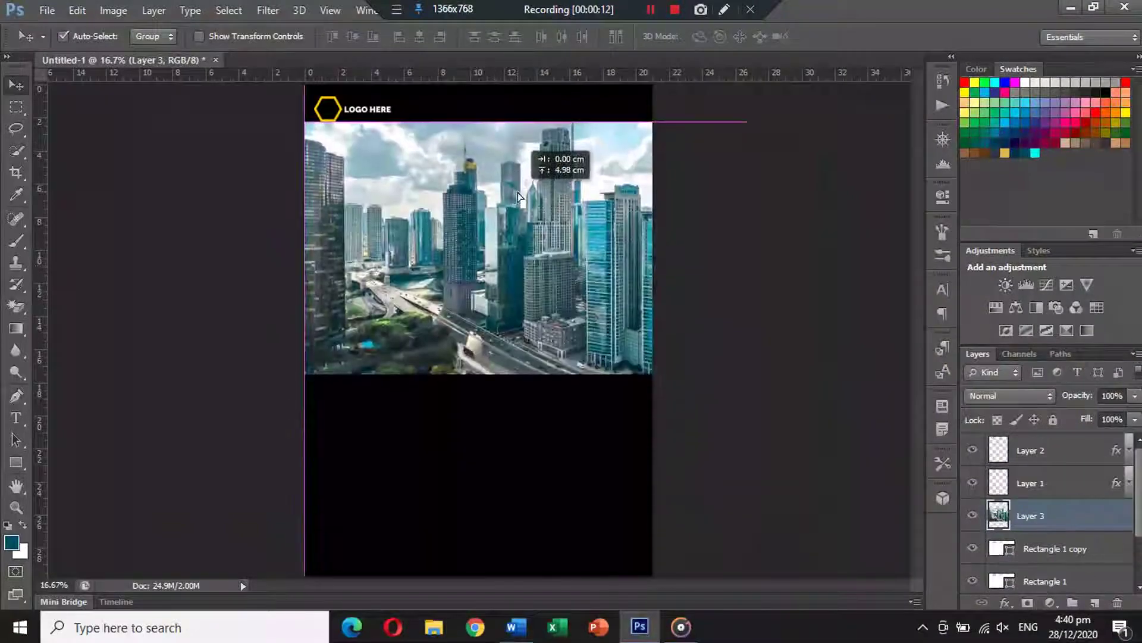
left_click_drag(1086, 543, 1086, 528)
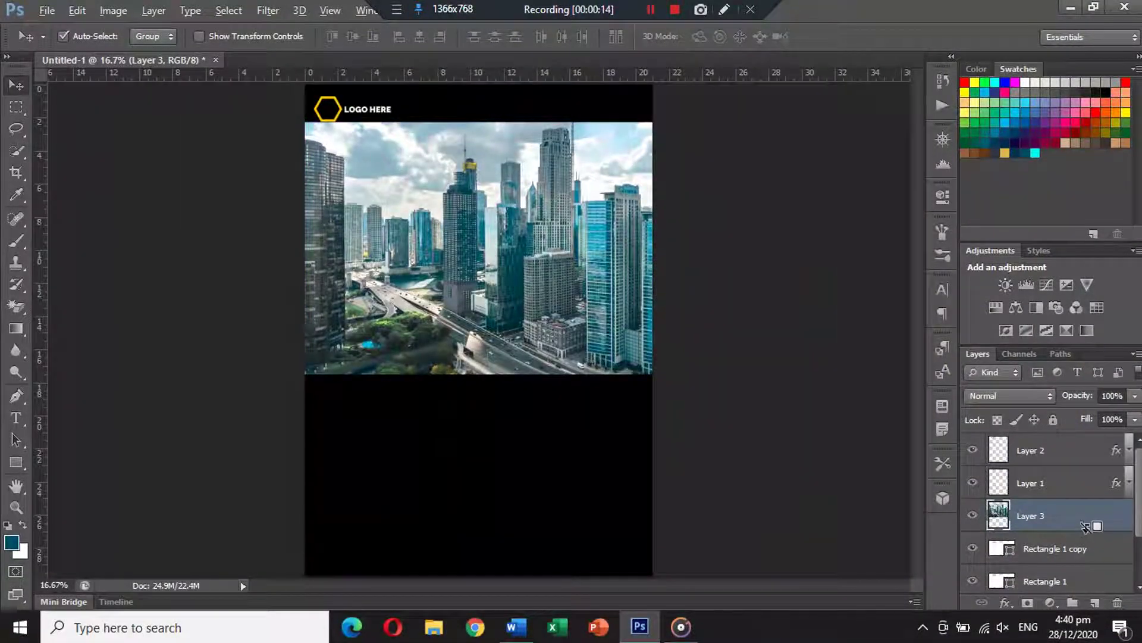
left_click(1085, 527, "alt")
- Scale the city photo to about 79% so it spans the page width
key("ctrl+t")
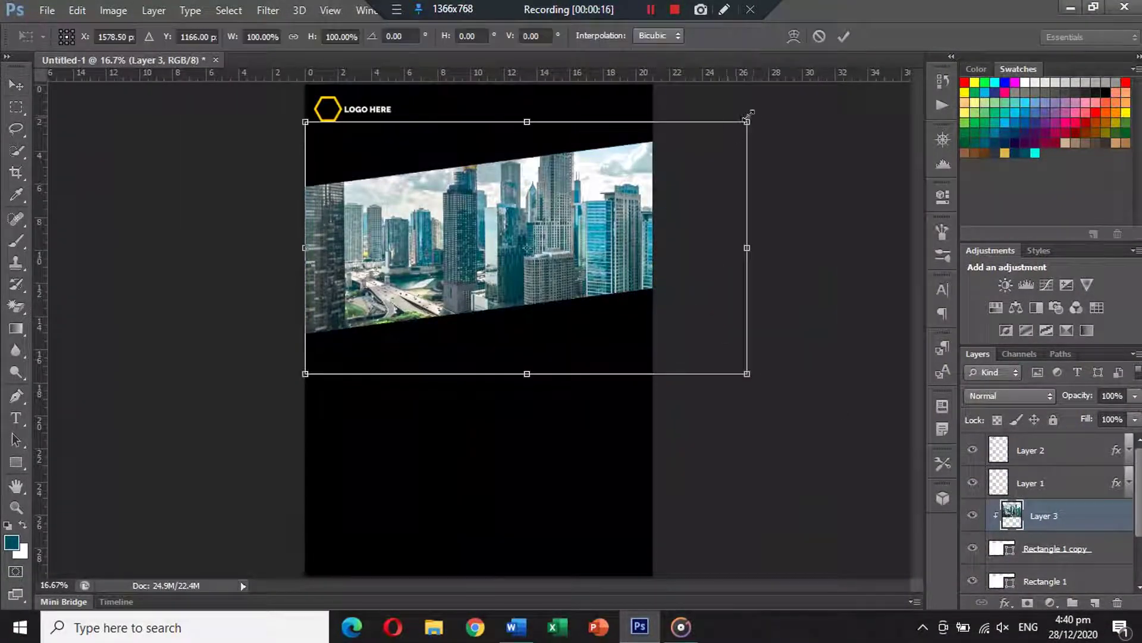
left_click_drag(747, 121, 719, 135)
left_click_drag(712, 177, 662, 171)
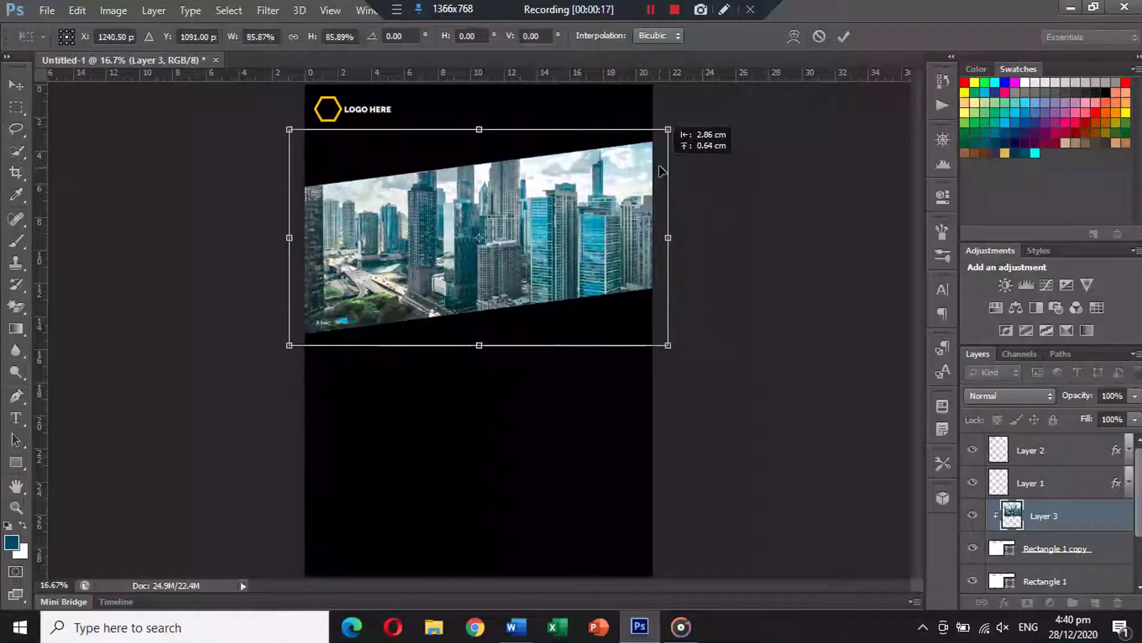
mouse_move(668, 129)
left_mouse_down()
mouse_move(650, 141)
mouse_move(630, 189)
mouse_move(630, 170)
left_mouse_up()
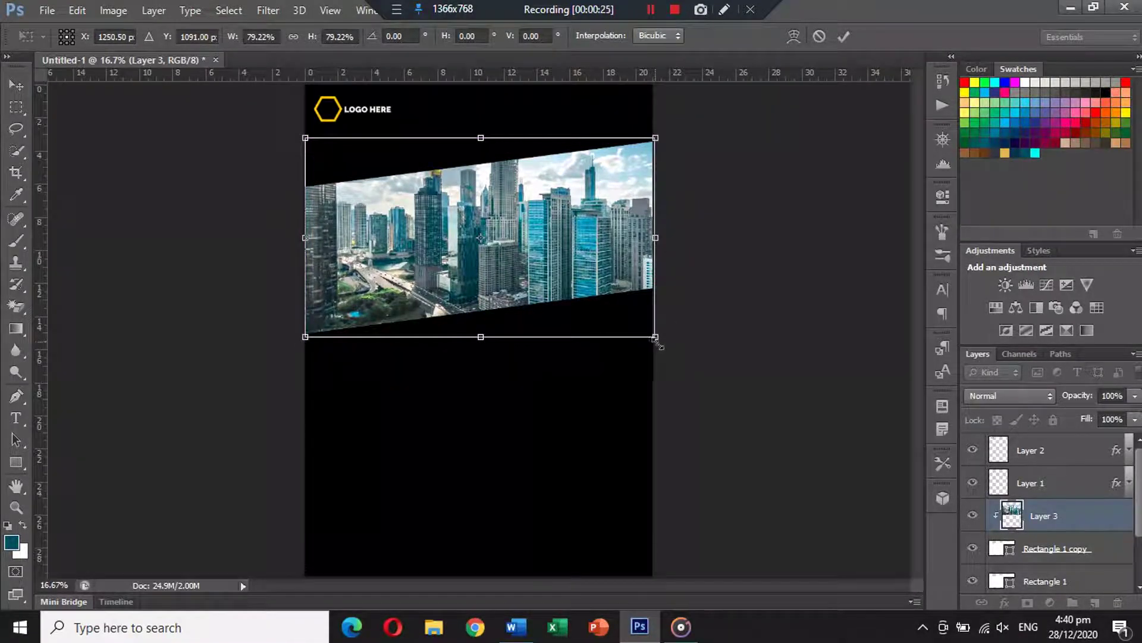
left_click_drag(656, 337, 660, 332)
key("Return")
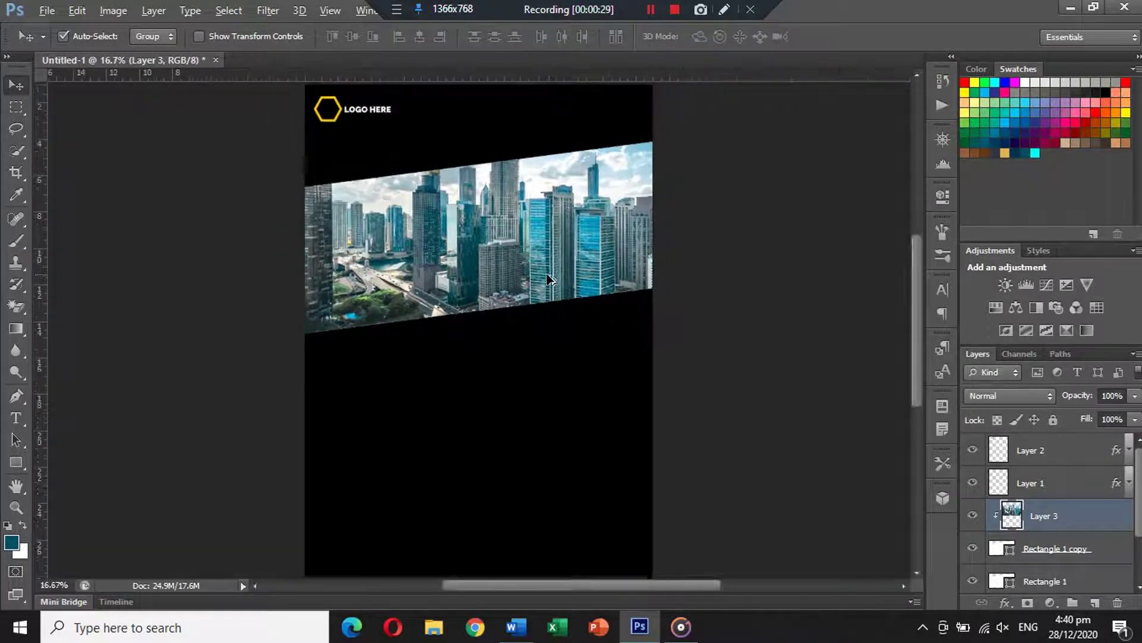
- Select Rectangle 1 and try a transform, committing it without changes
left_click(1059, 555)
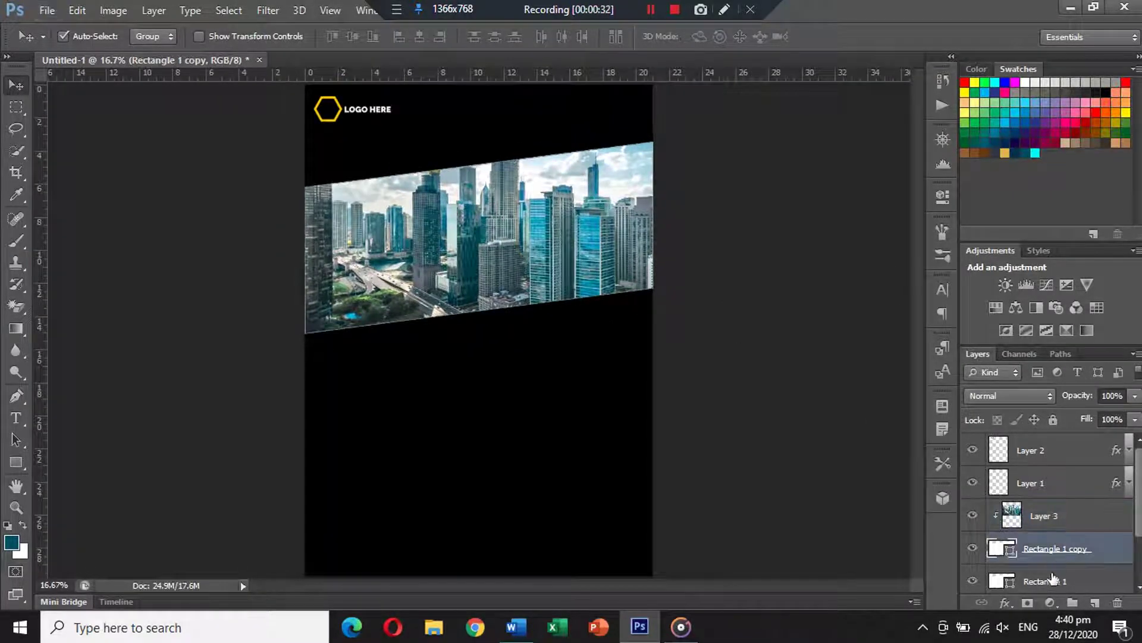
left_click(1053, 578)
key("ctrl+t")
right_click(603, 183)
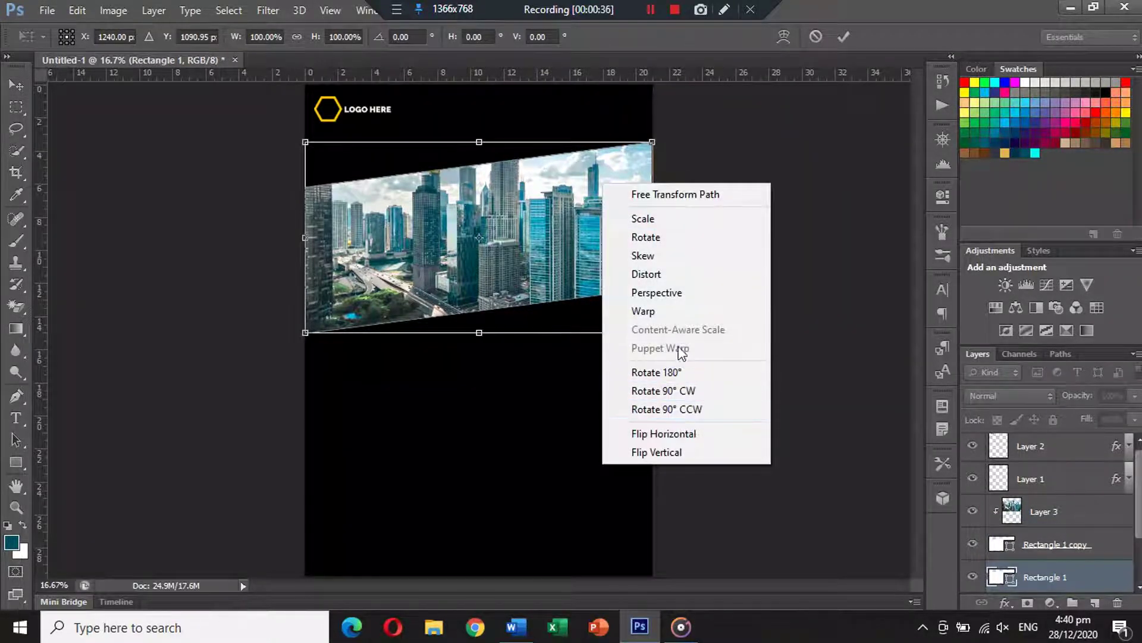
left_click(574, 255)
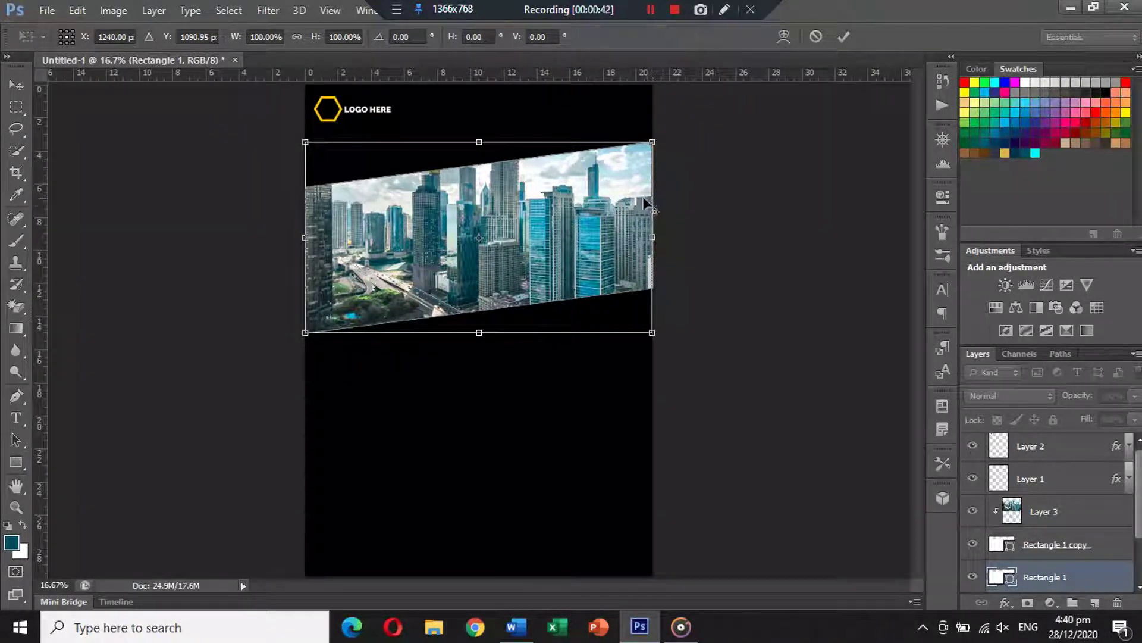
key("alt+space")
key("Escape")
key("Return")
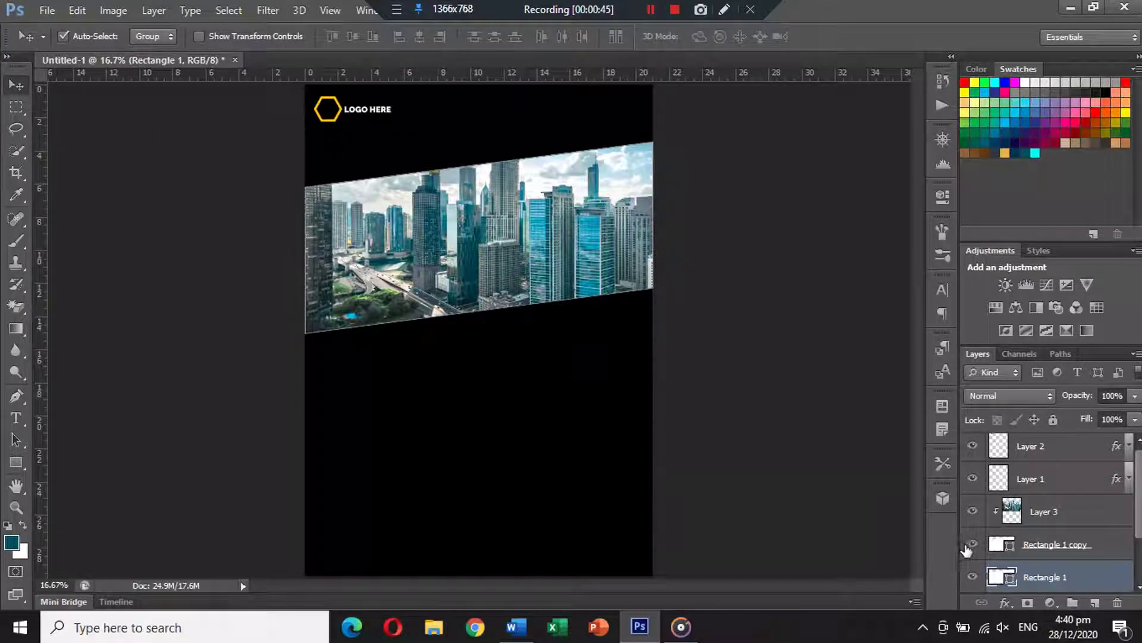
left_click(972, 543)
scroll(1047, 581, "down", 1)
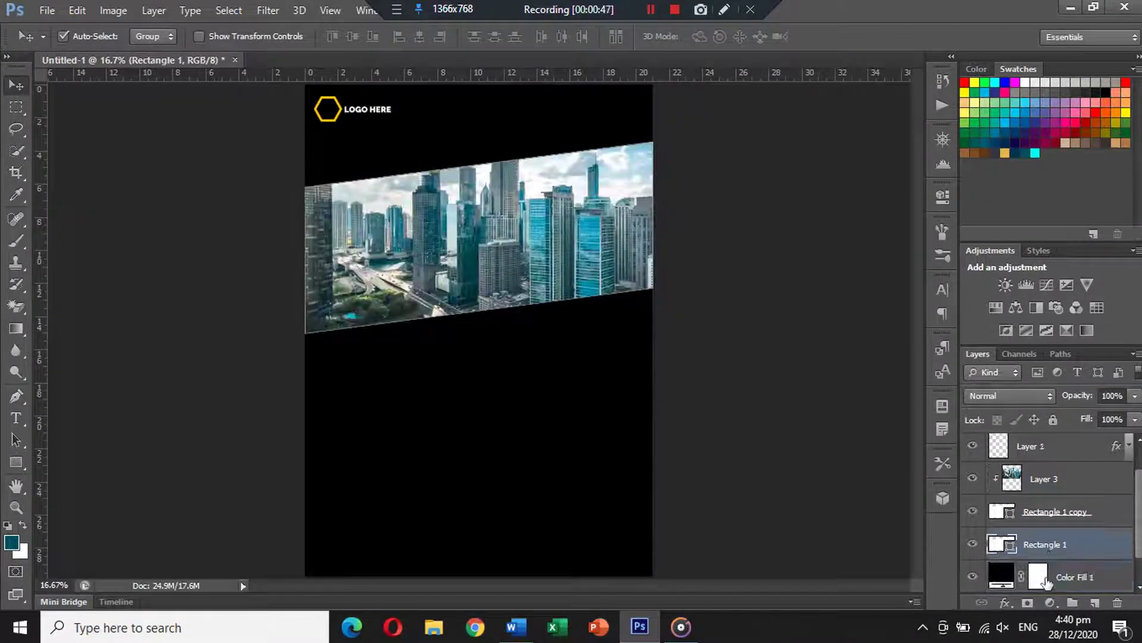
- Stretch Rectangle 1's right corner up to about 122% height so white wedges frame the photo
key("ctrl+t")
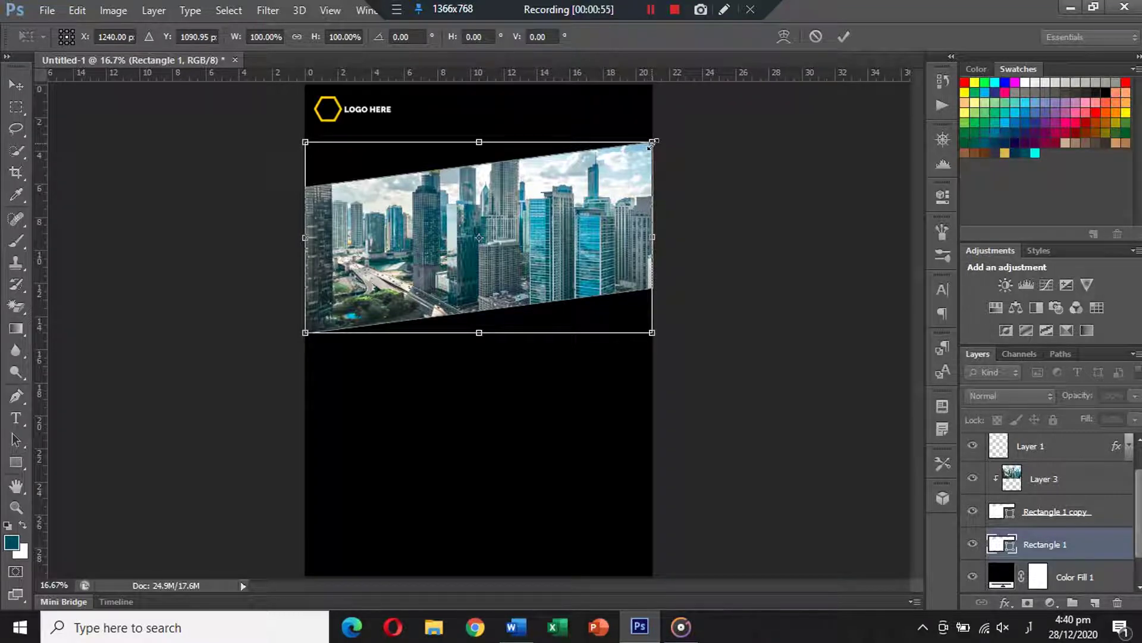
mouse_move(653, 145)
left_mouse_down()
mouse_move(654, 110)
mouse_move(654, 121)
left_mouse_up()
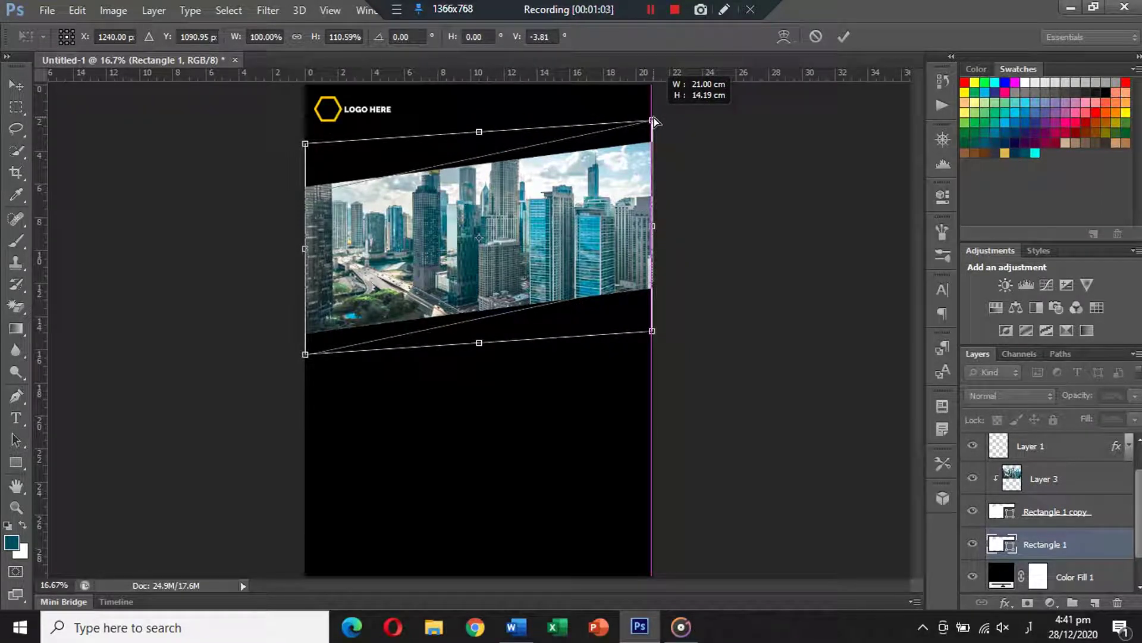
key("ctrl+z")
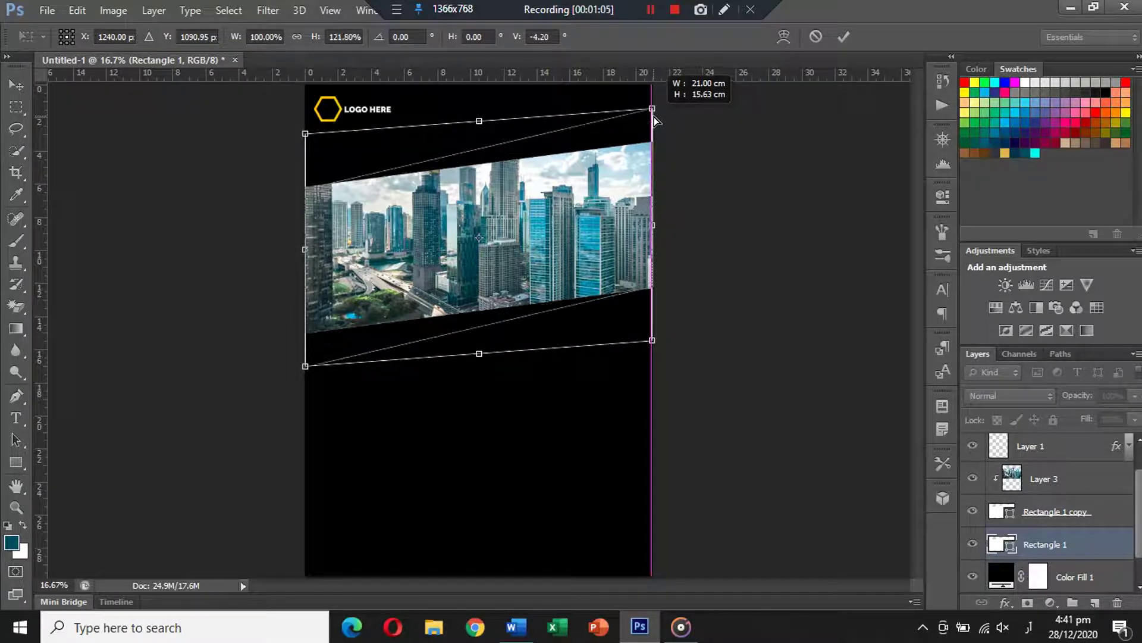
key("ctrl+z")
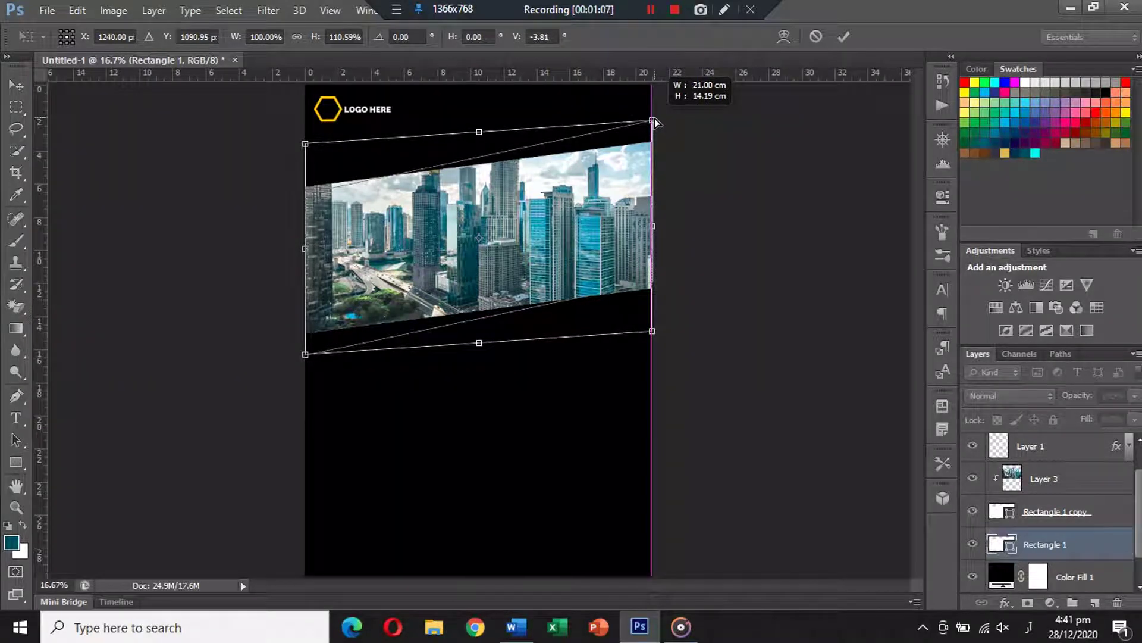
key("ctrl+z")
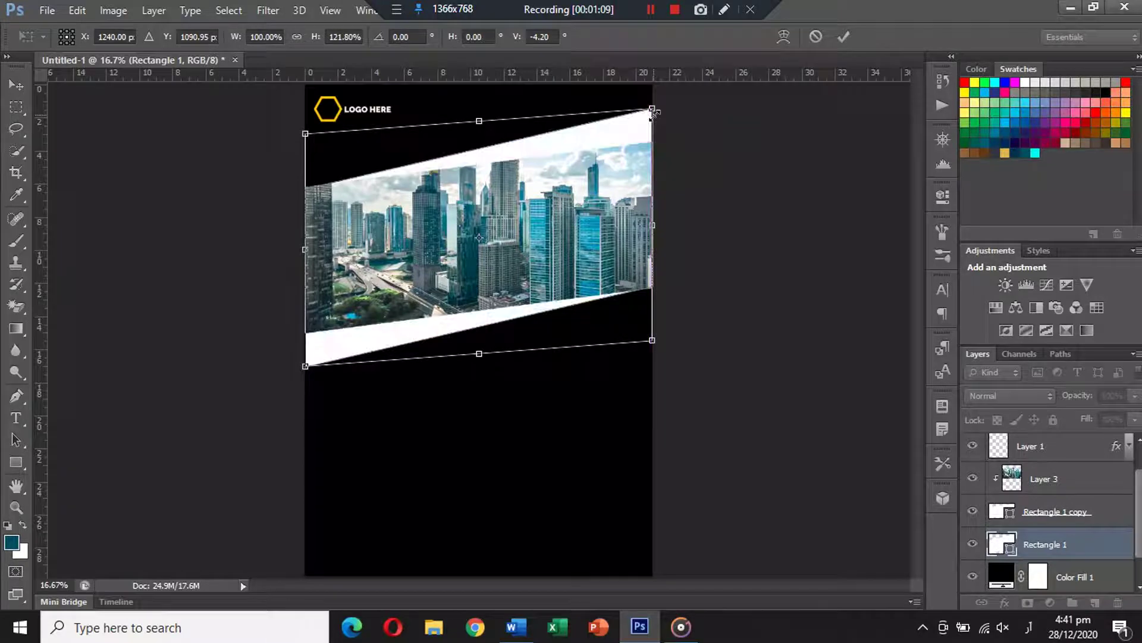
key("Return")
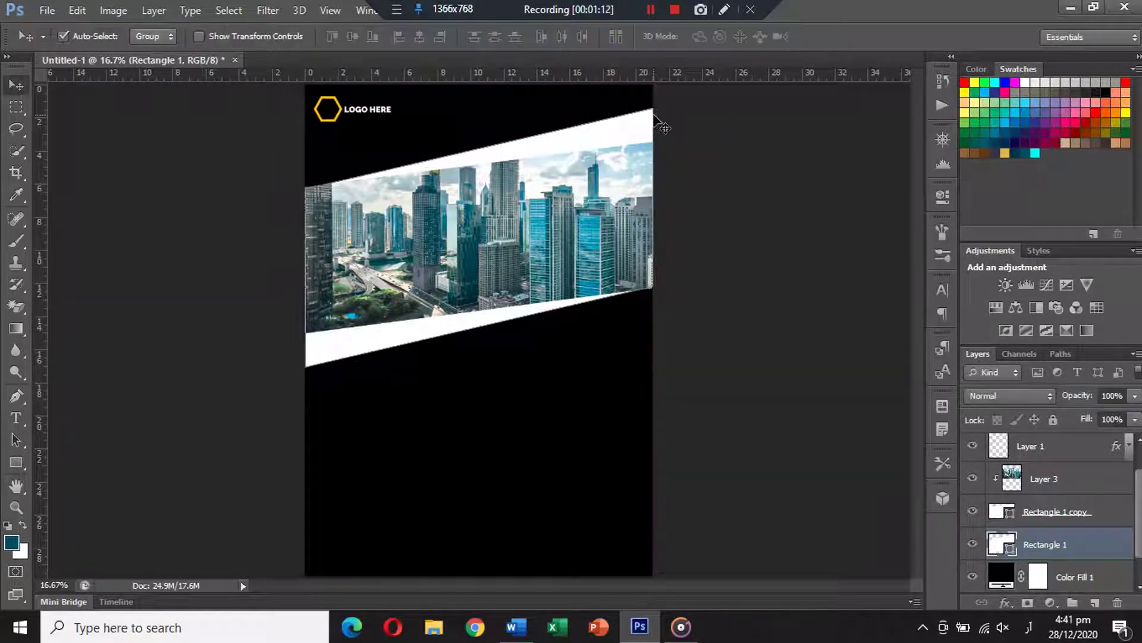
- Set the foreground colour to the logo hexagon's golden yellow (#f2c90a)
left_click(11, 542)
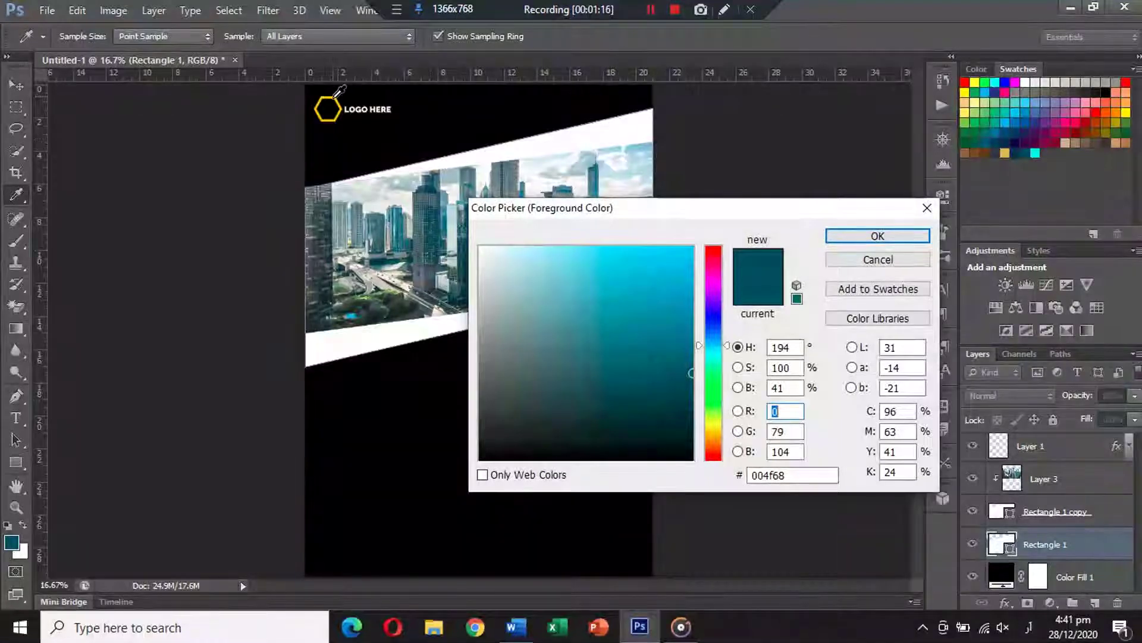
left_click(335, 97)
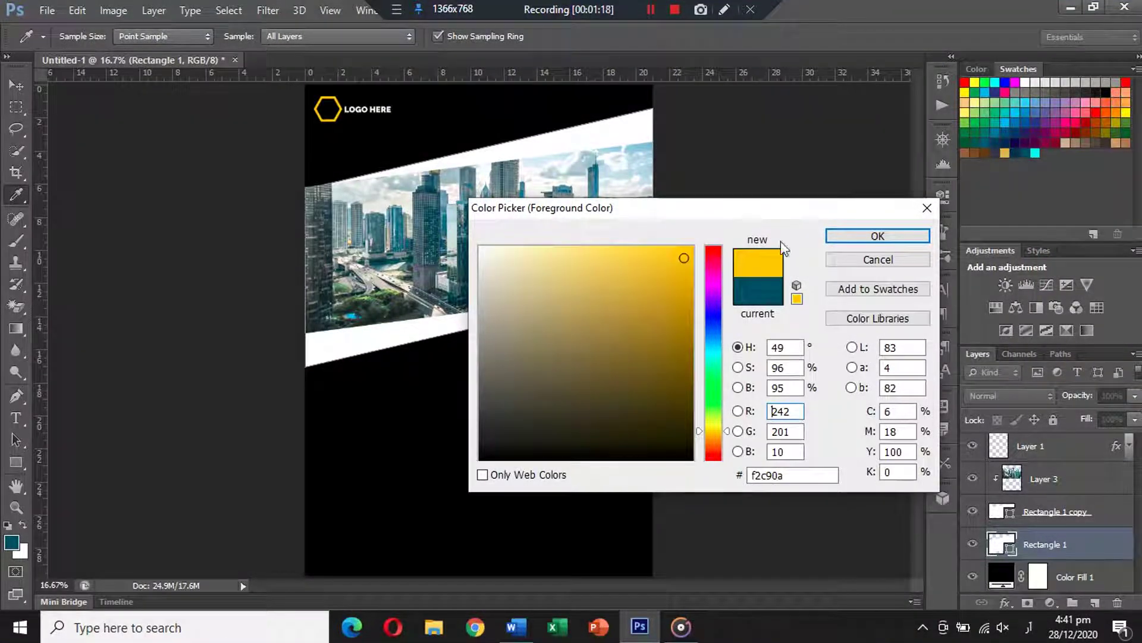
left_click(877, 236)
- Refill Rectangle 1's white bands around the city photo with that yellow
key("v")
left_click(16, 462)
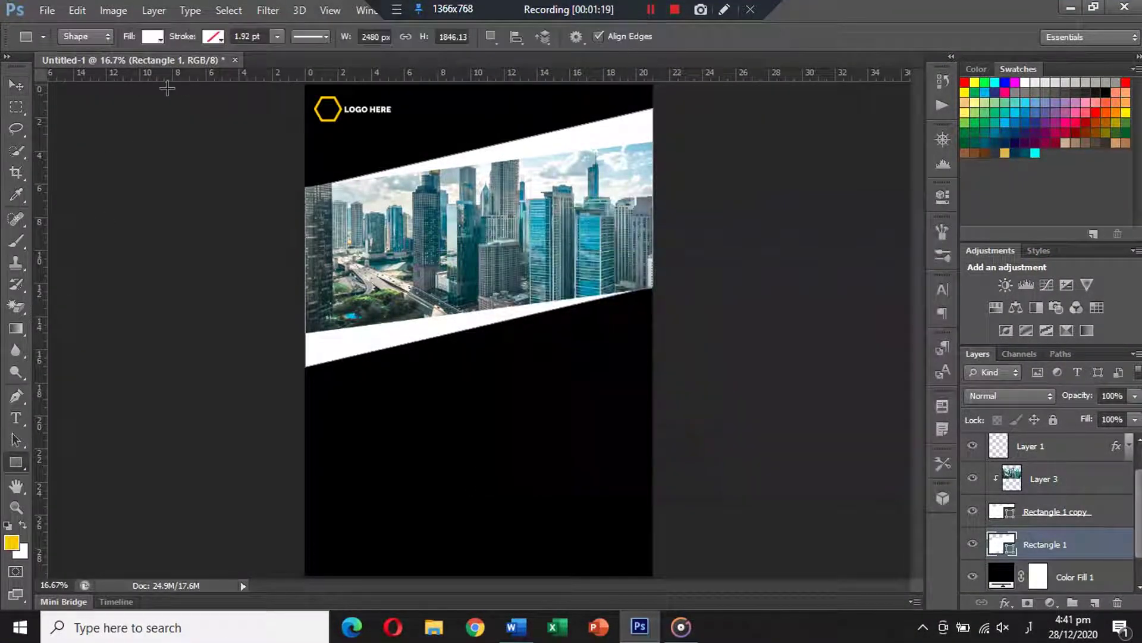
left_click(150, 38)
left_click(72, 117)
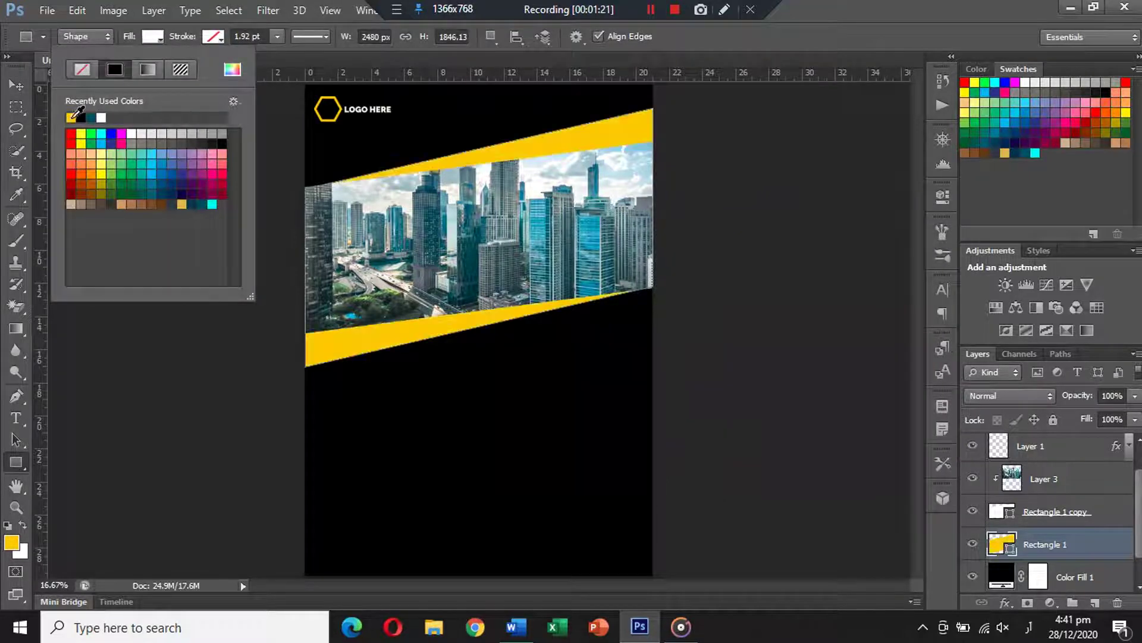
left_click(16, 85)
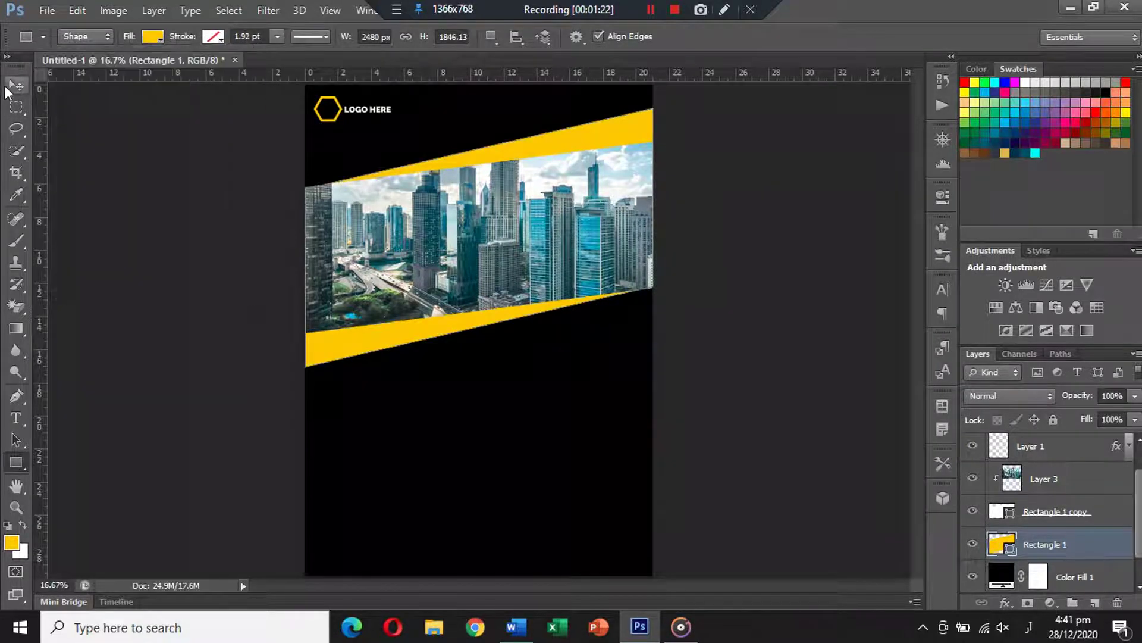
left_click(702, 272)
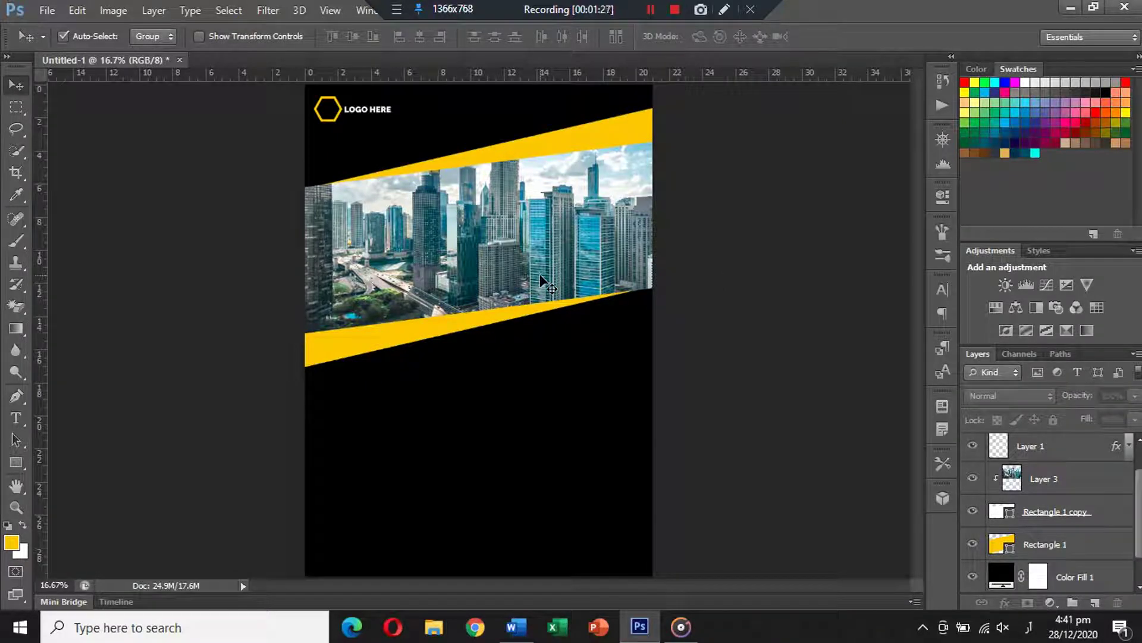
- Lower the yellow band's top edge slightly with Free Transform
left_click(512, 144)
key("ctrl+t")
left_click_drag(479, 109, 479, 113)
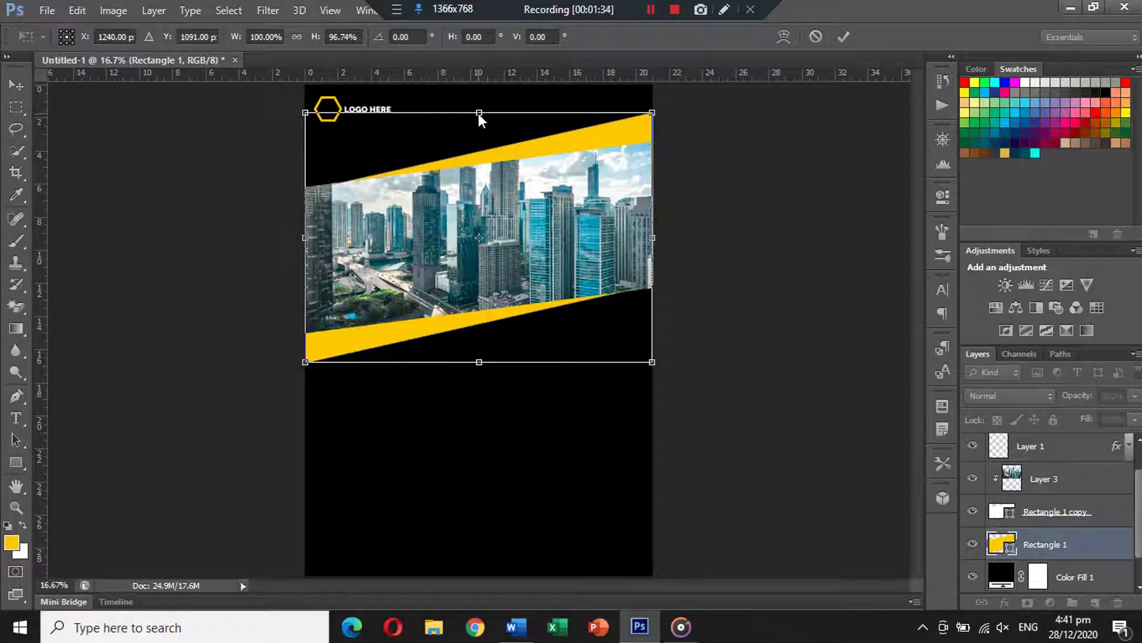
key("alt+space")
key("Return")
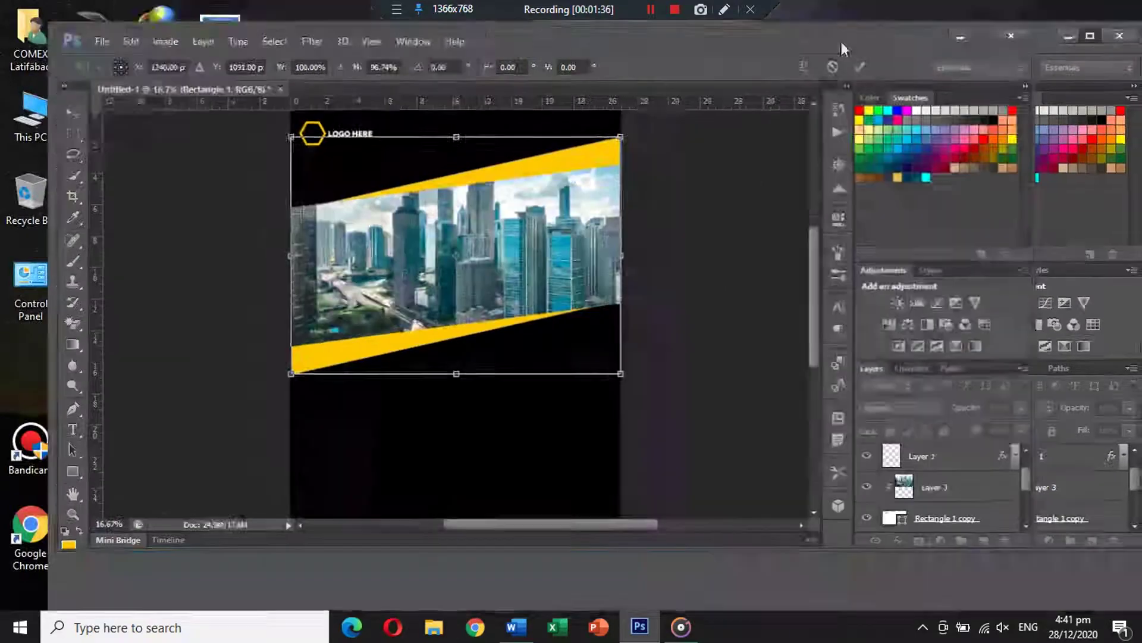
double_click(841, 42)
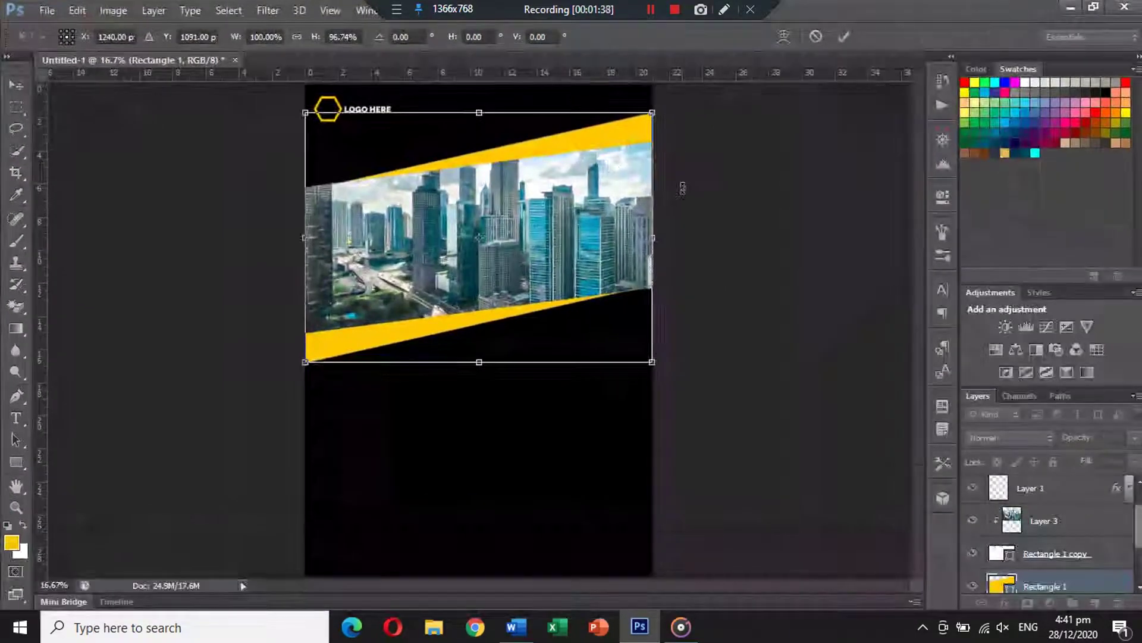
key("Return")
left_click(682, 266)
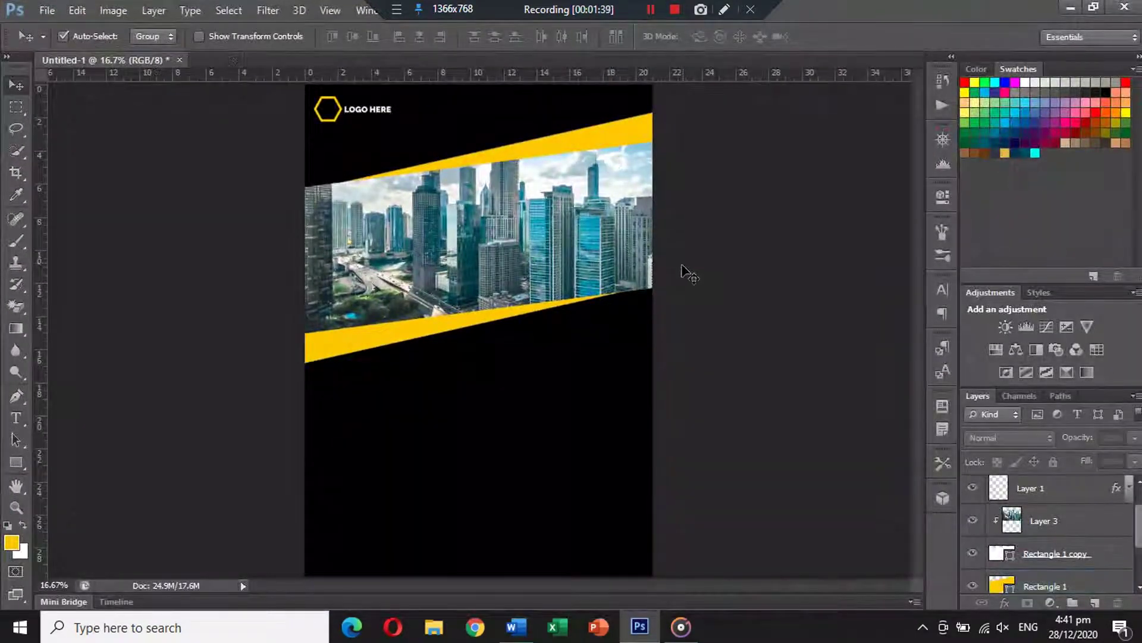
- Draw a yellow-filled Rectangle 2 (2092 × 403 px) just below the logo
left_click(16, 462)
left_click(152, 38)
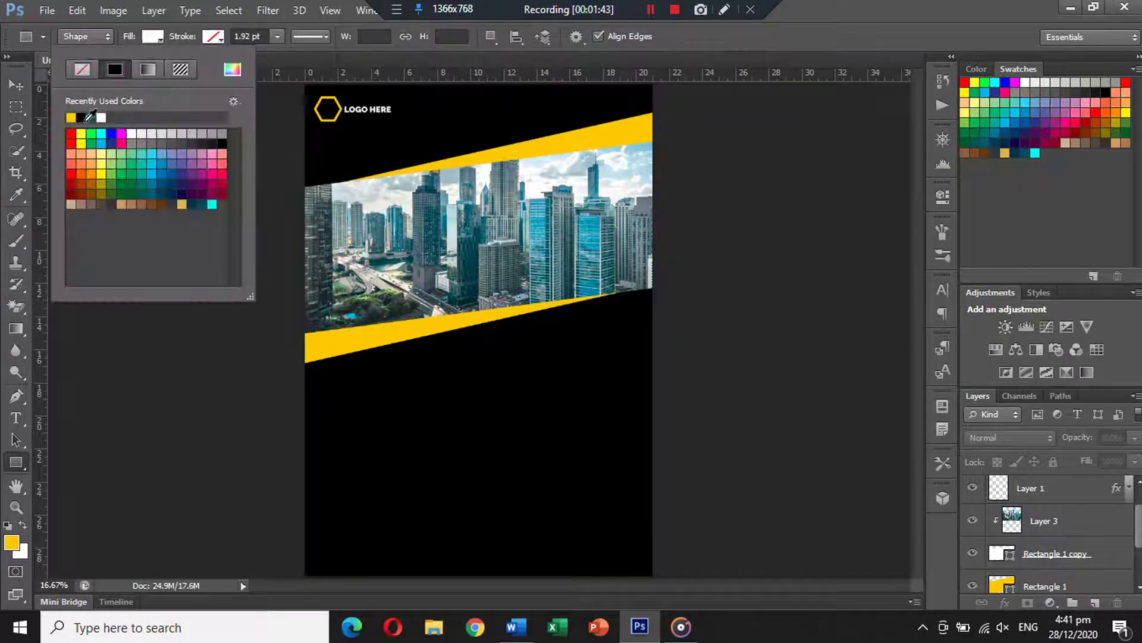
left_click(77, 114)
left_click(711, 69)
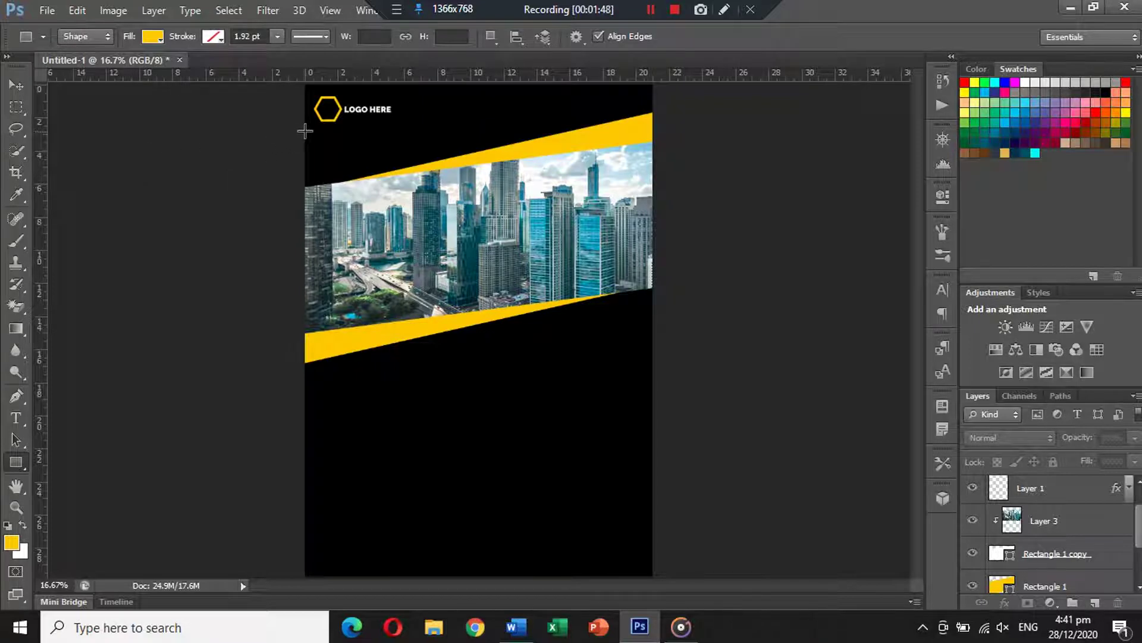
mouse_move(306, 131)
left_mouse_down()
mouse_move(598, 149)
mouse_move(599, 187)
left_mouse_up()
- Stretch Rectangle 2 to the page's left edge and slant it into a sloped band
key("v")
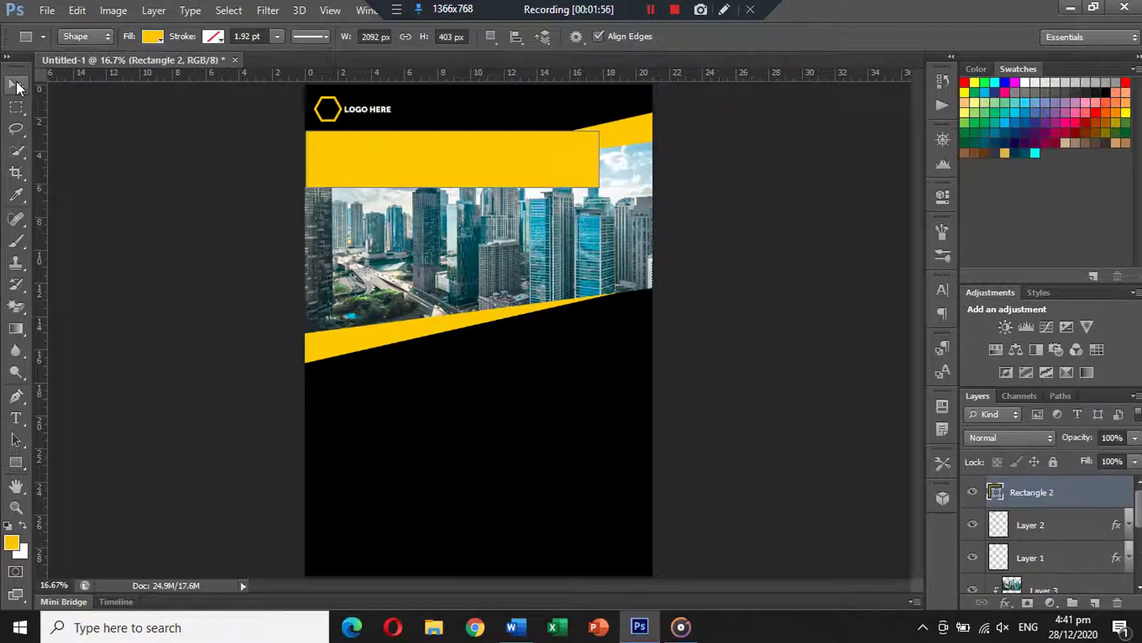
key("ctrl+t")
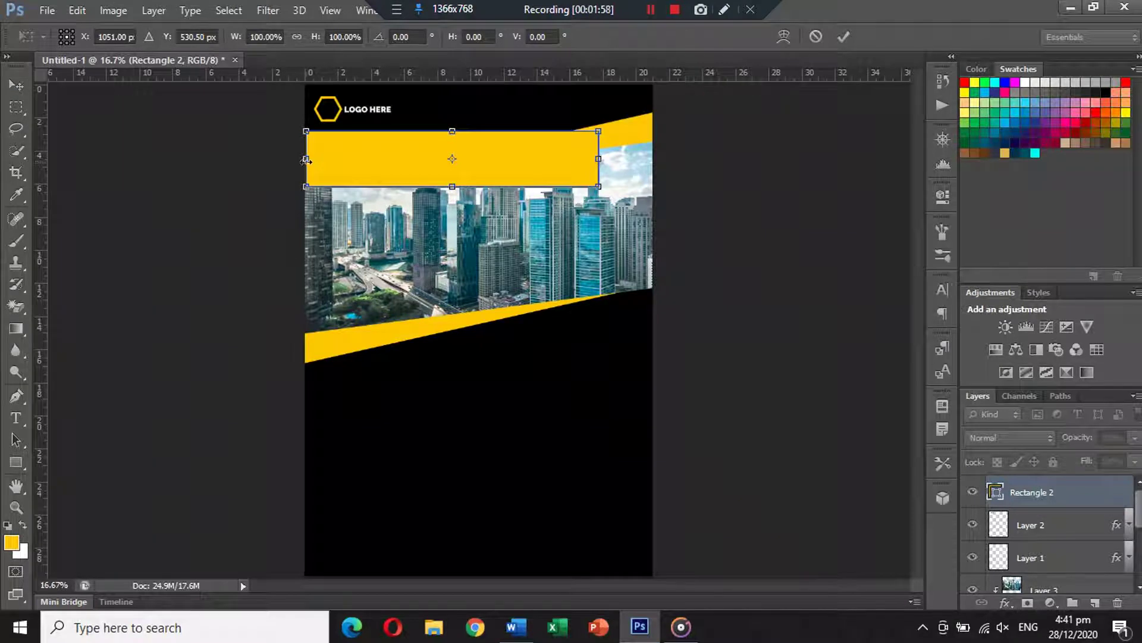
left_click_drag(306, 160, 304, 159)
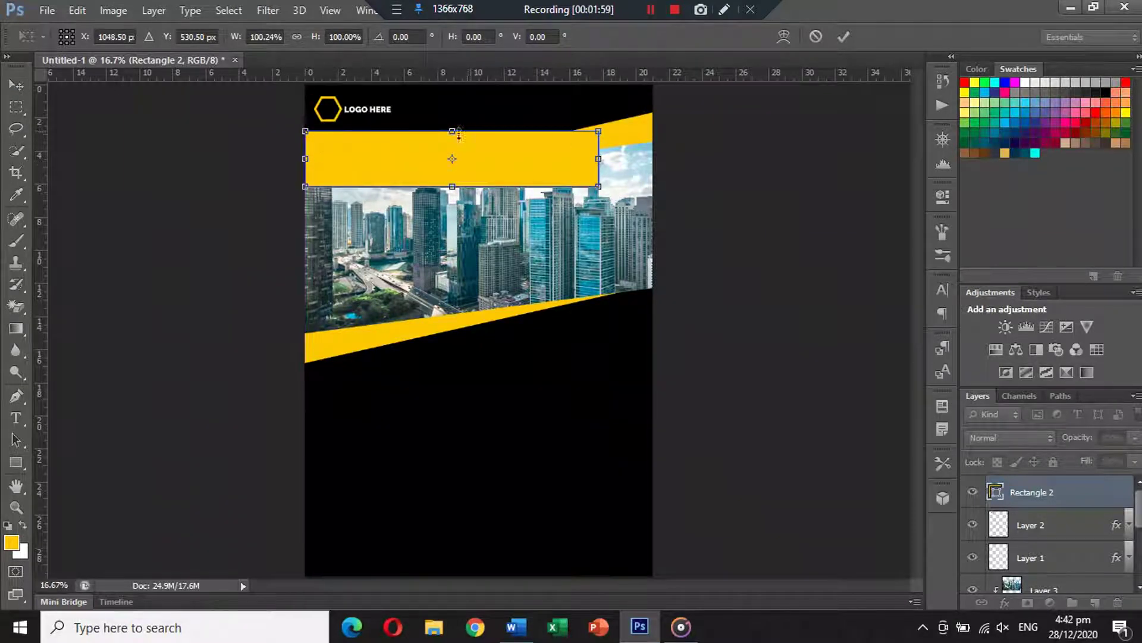
left_click_drag(459, 132, 459, 123)
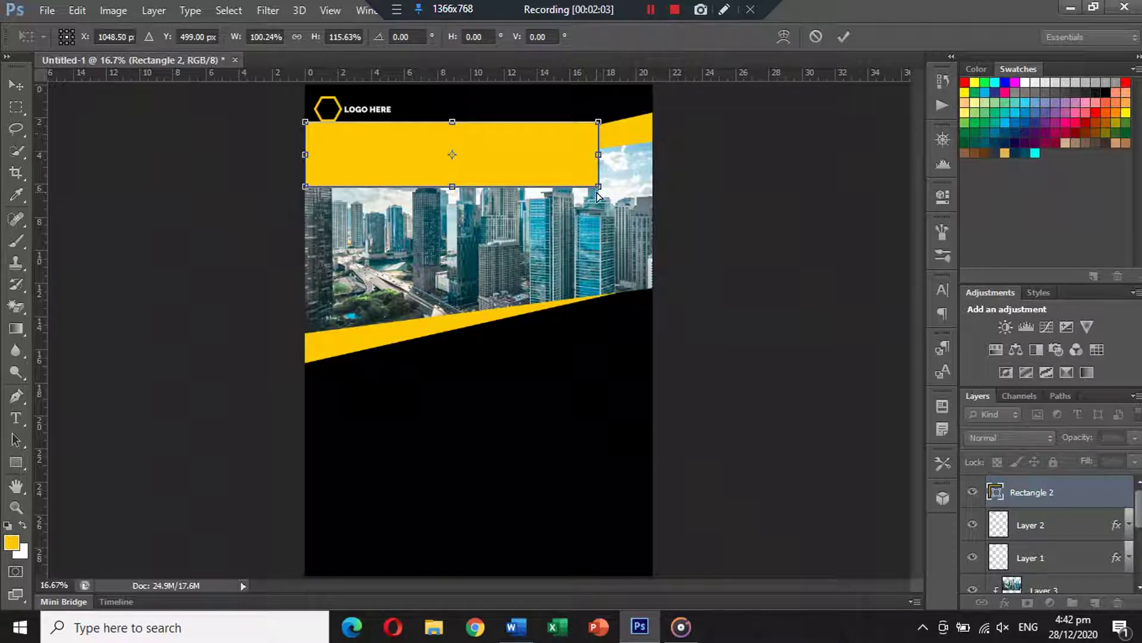
left_click_drag(600, 188, 598, 123)
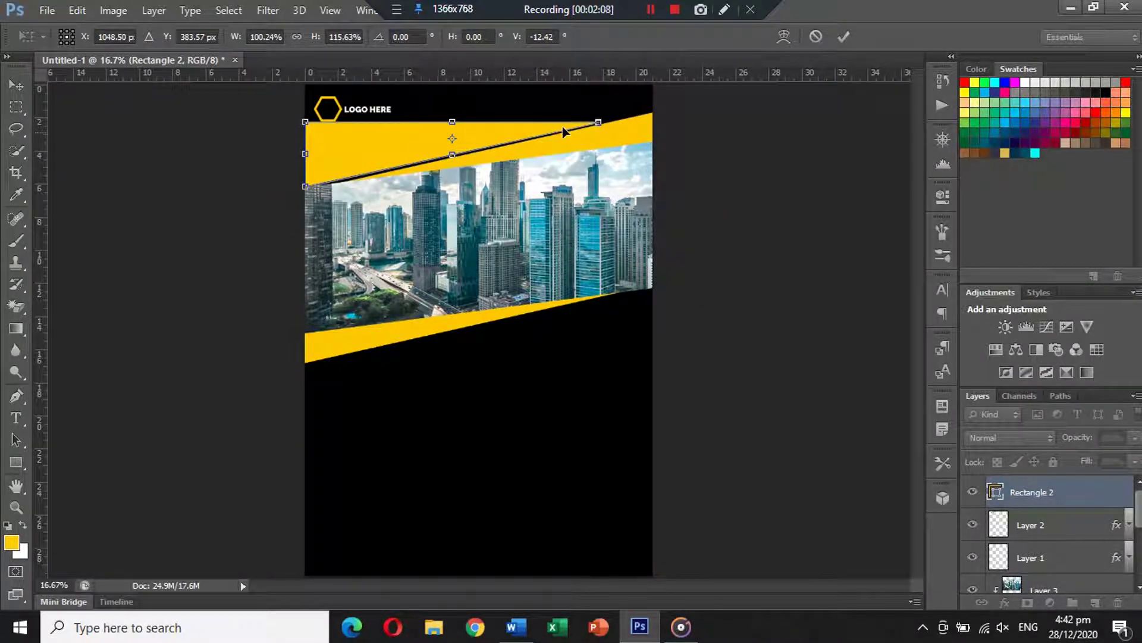
left_click_drag(600, 123, 600, 121)
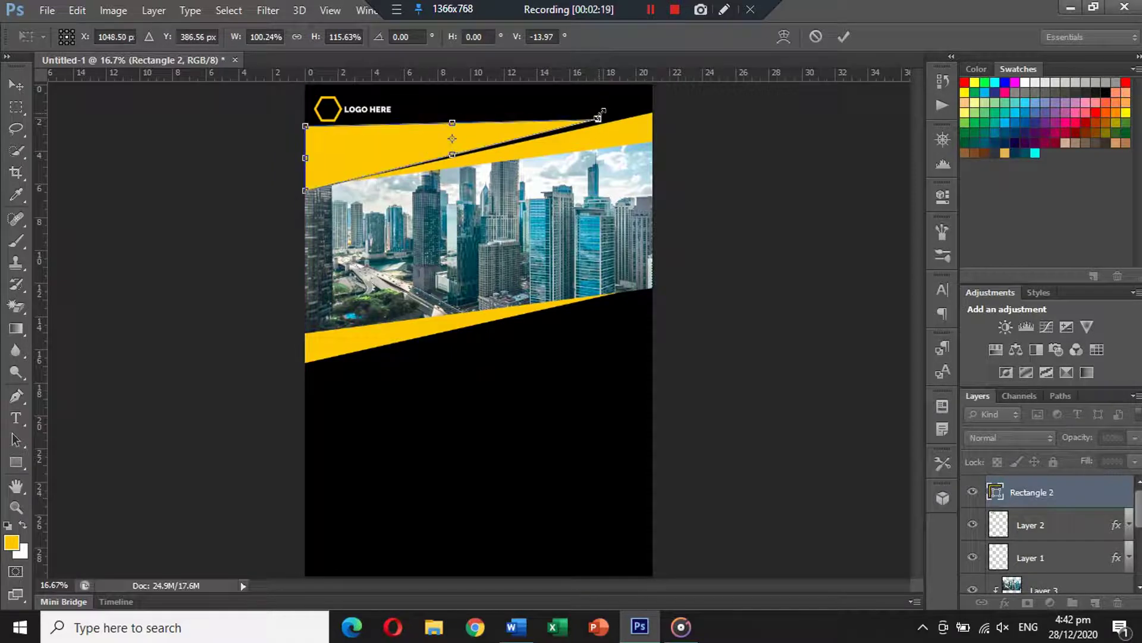
key("Return")
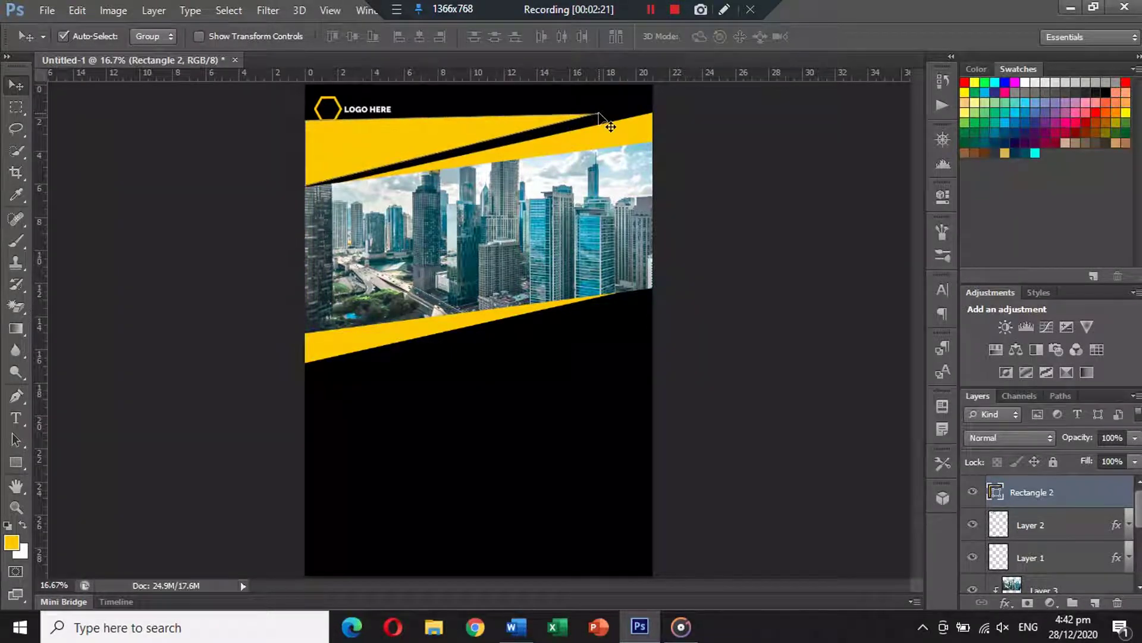
- Delete the skewed yellow wedge above the city photo
left_click(586, 209)
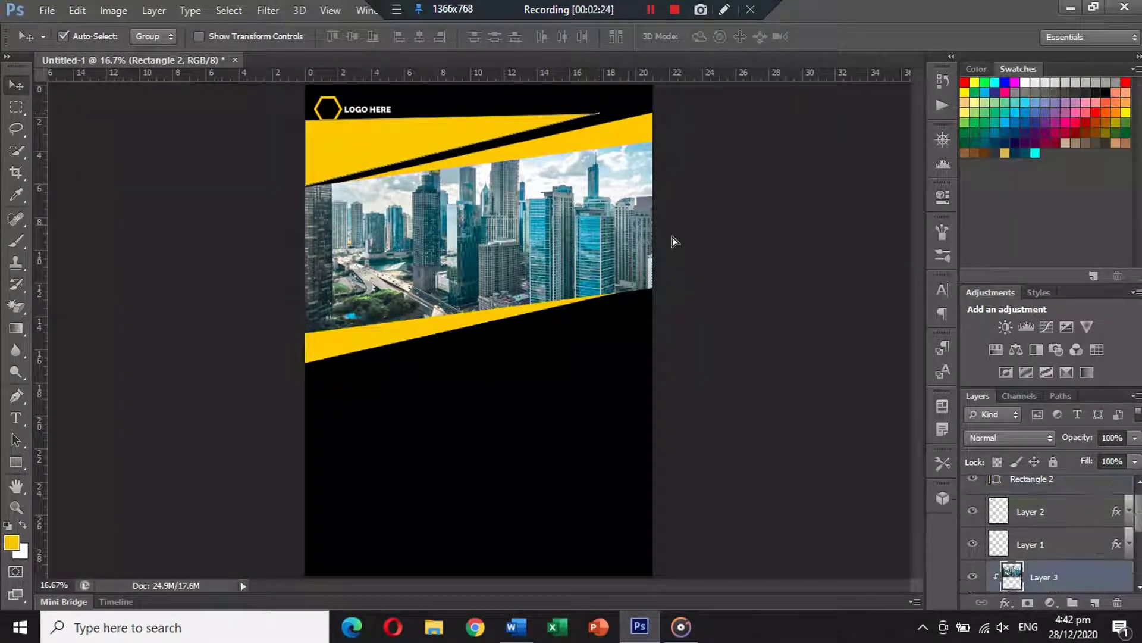
left_click(456, 152)
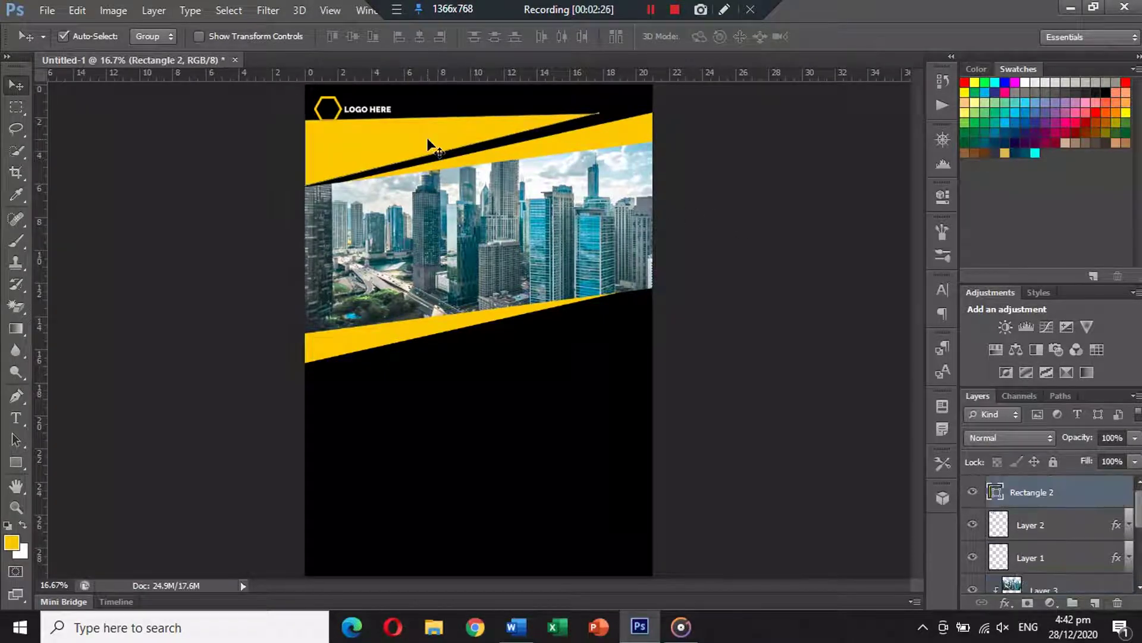
key("Delete")
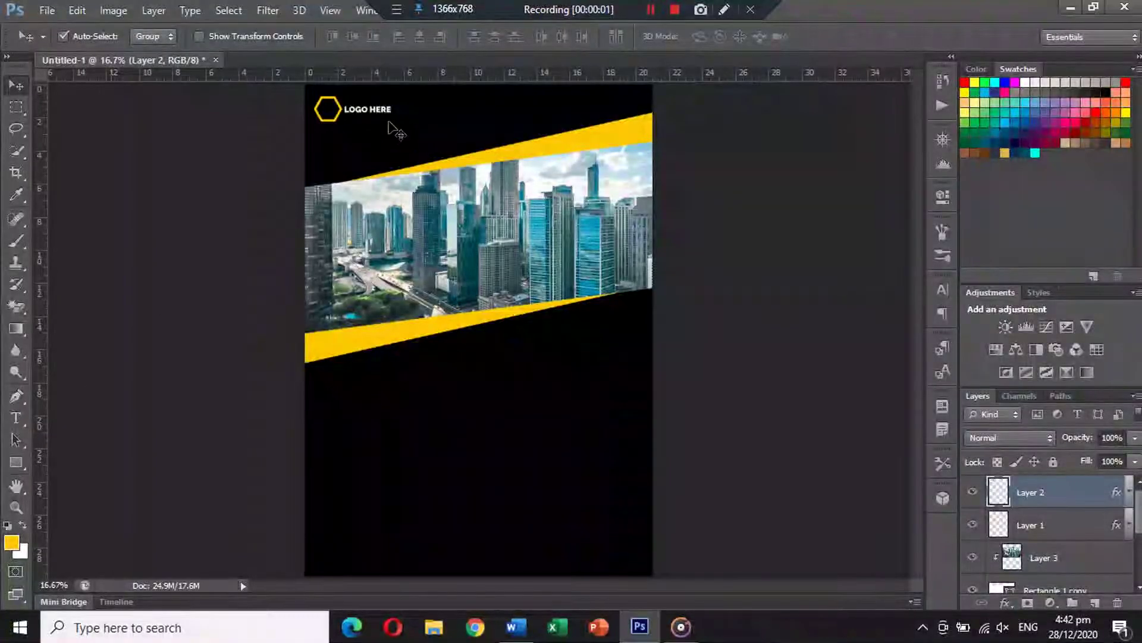
- Redraw a yellow Rectangle 2 (1947 × 403 px) from the left page edge across the photo's top
left_click(16, 462)
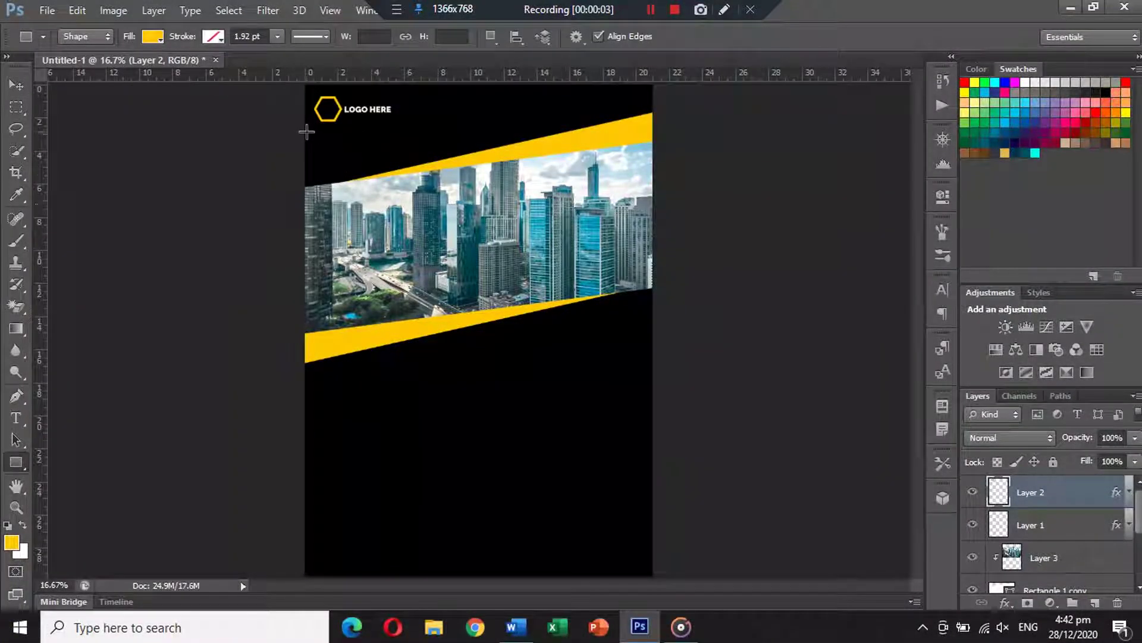
left_click_drag(307, 131, 576, 187)
key("shift")
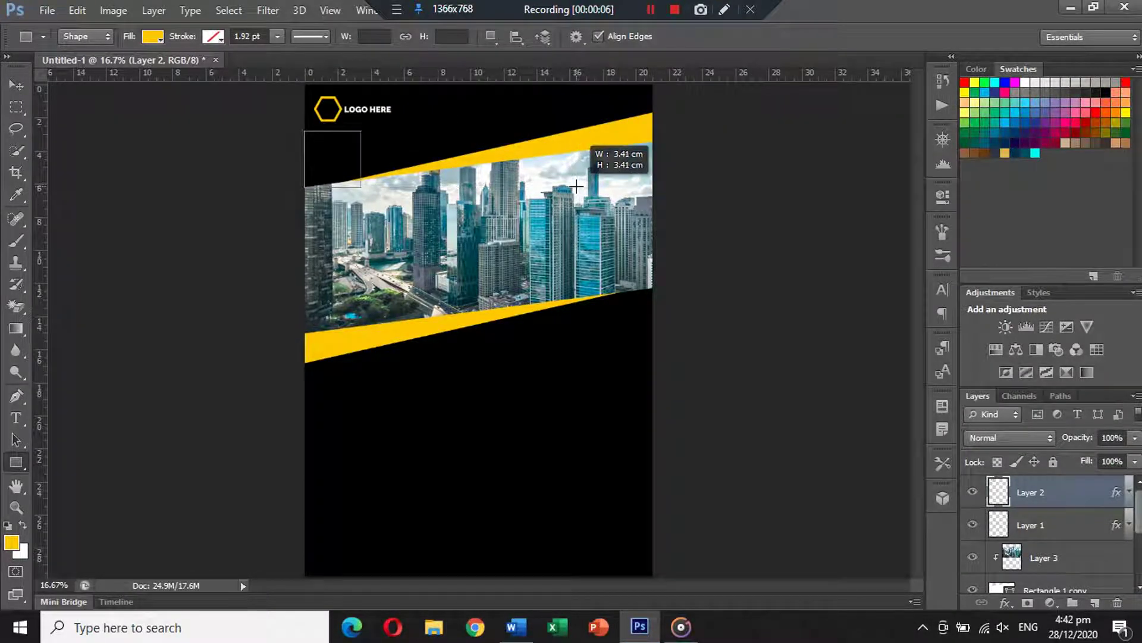
left_click_drag(576, 186, 577, 187)
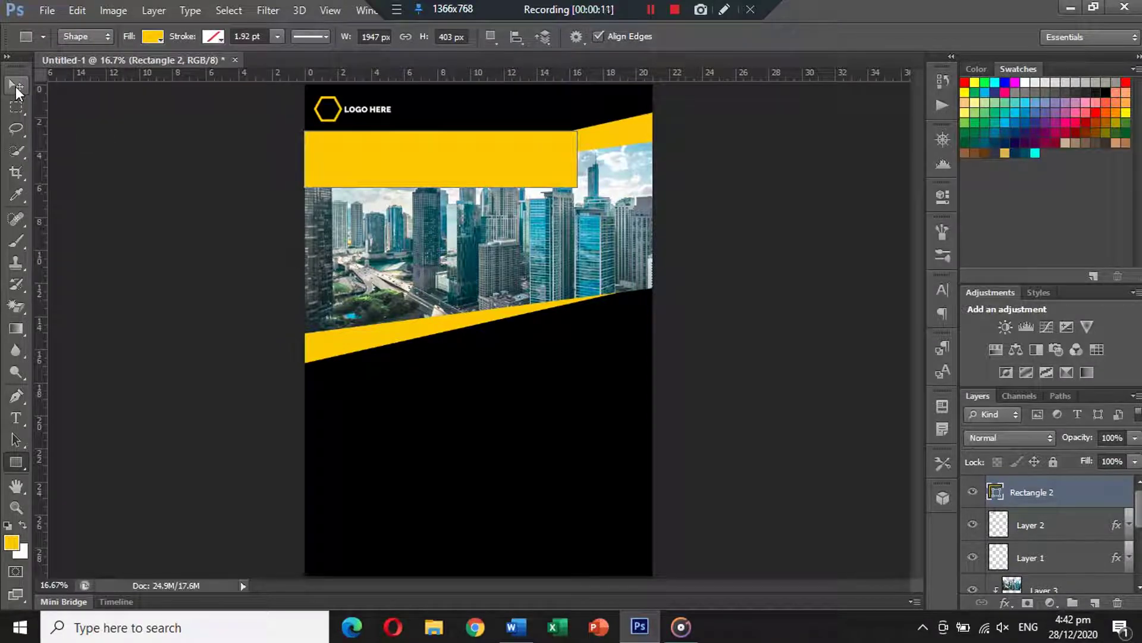
left_click(15, 87)
- Skew the yellow rectangle's right side upward into a slant
key("ctrl+t")
left_click_drag(441, 131, 441, 122)
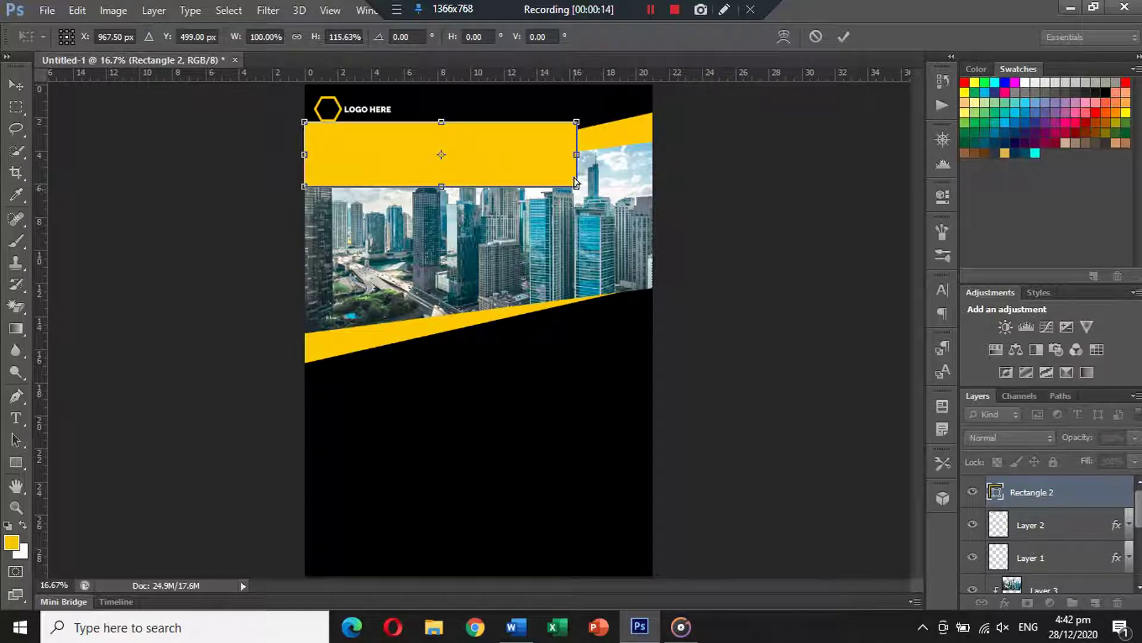
left_click_drag(576, 186, 578, 125)
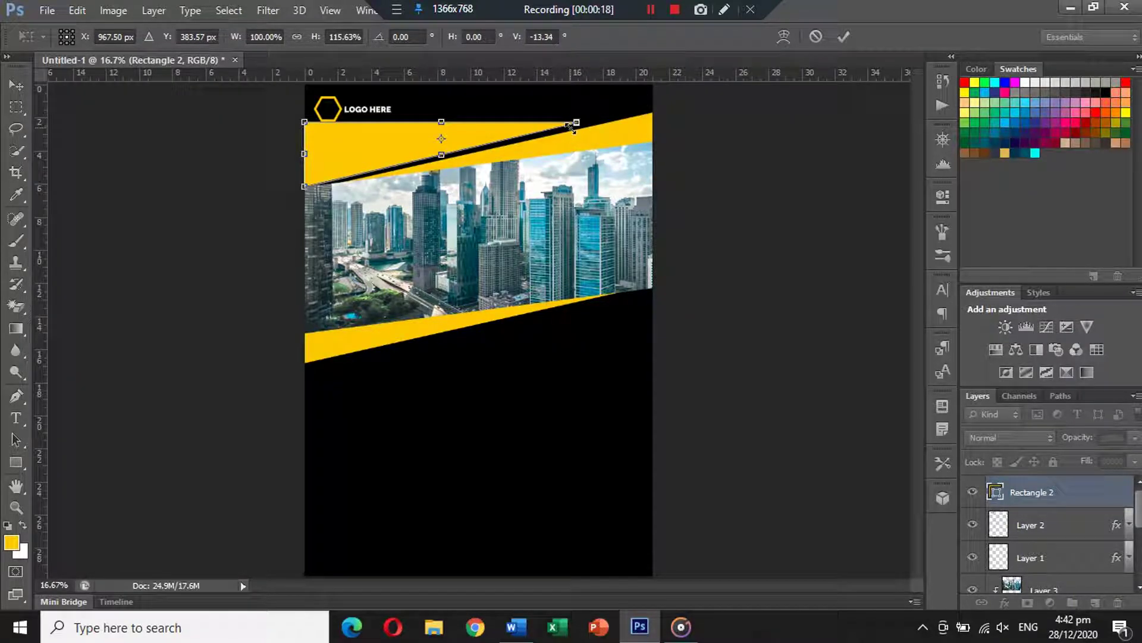
key("Return")
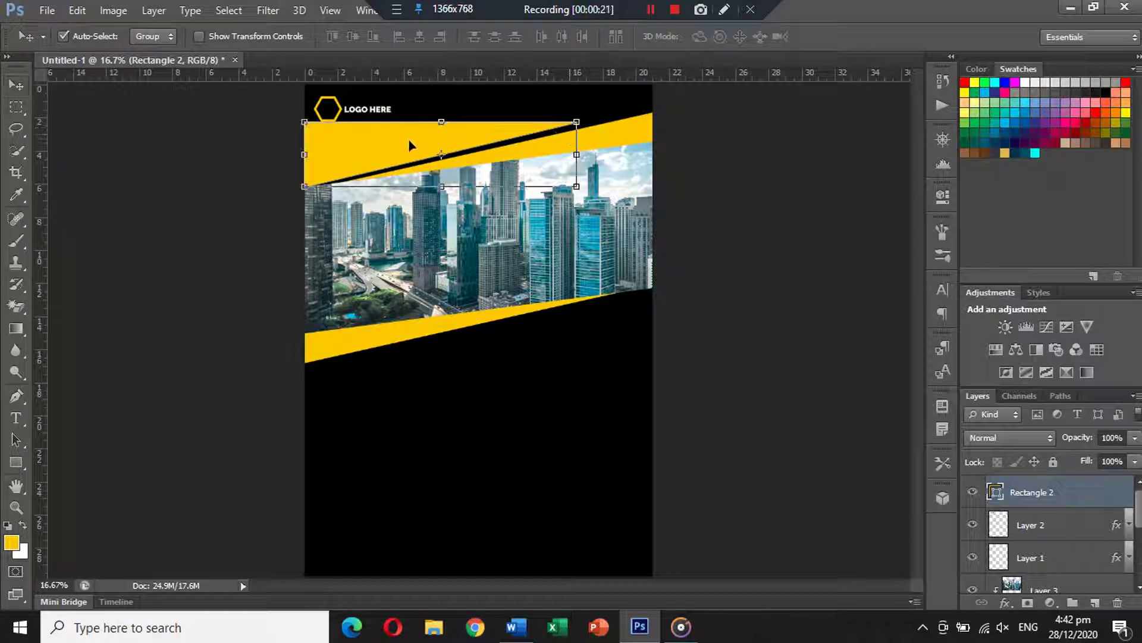
- Thin and tilt the slanted shape into a wedge tapering to the right
key("ctrl+t")
left_click_drag(441, 122, 445, 135)
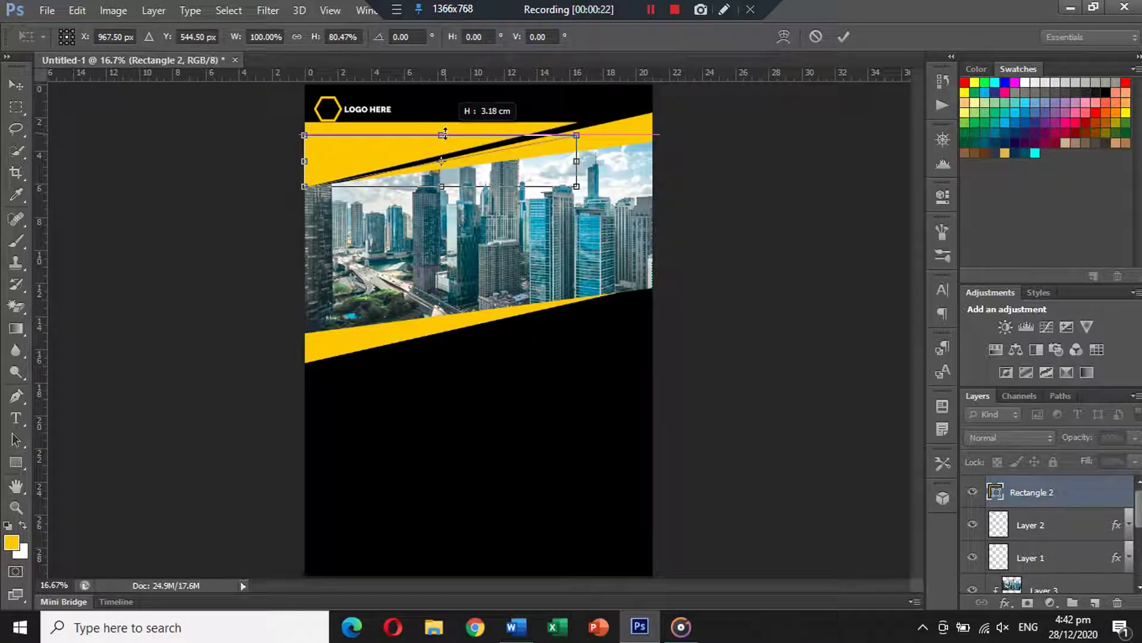
mouse_move(444, 135)
left_mouse_down()
mouse_move(450, 145)
mouse_move(387, 148)
left_mouse_up()
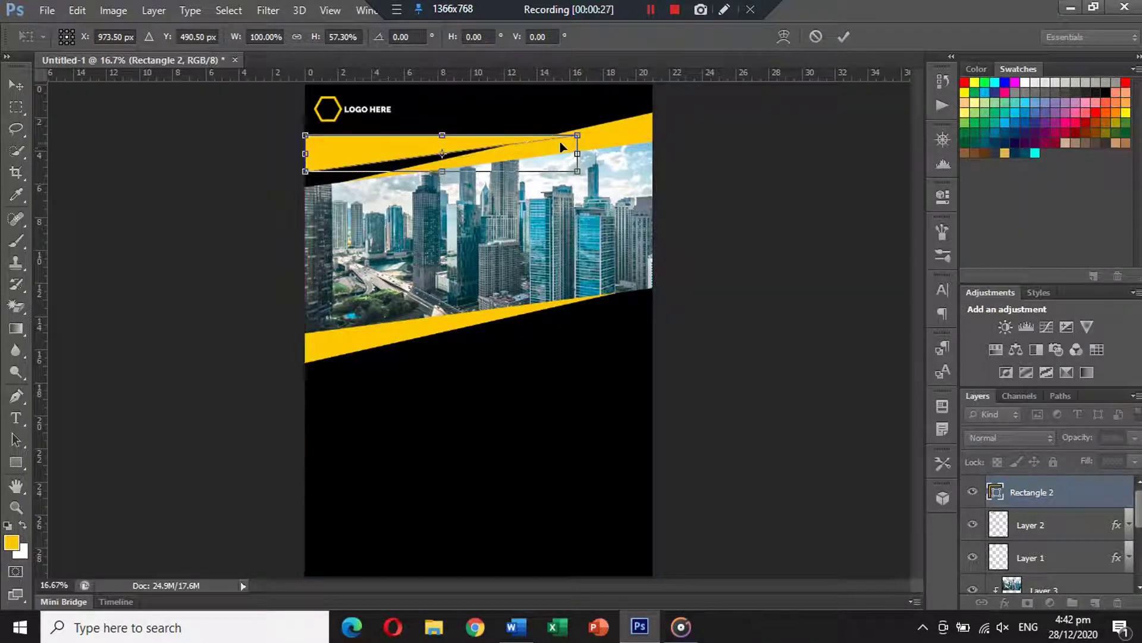
left_click_drag(583, 132, 583, 118)
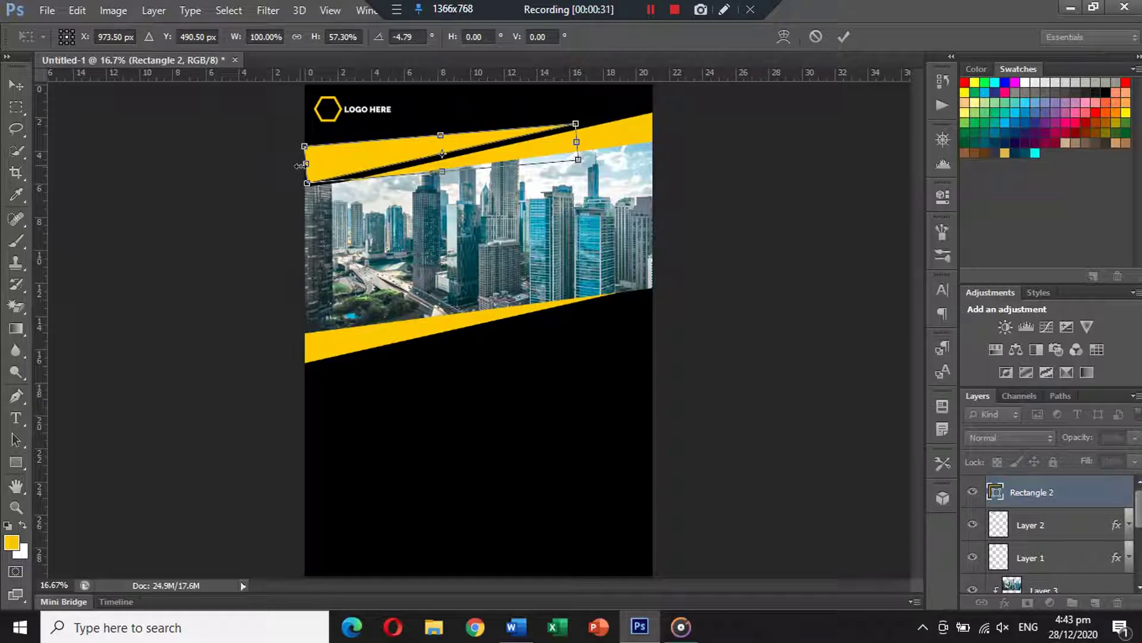
left_click_drag(306, 164, 301, 164)
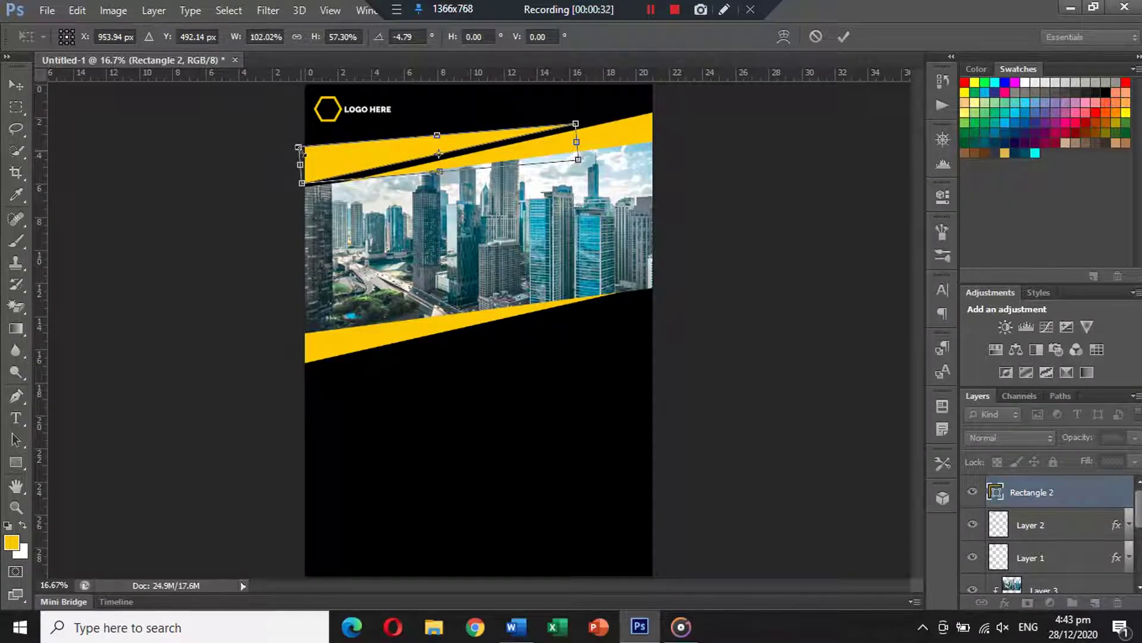
left_click_drag(298, 146, 300, 142)
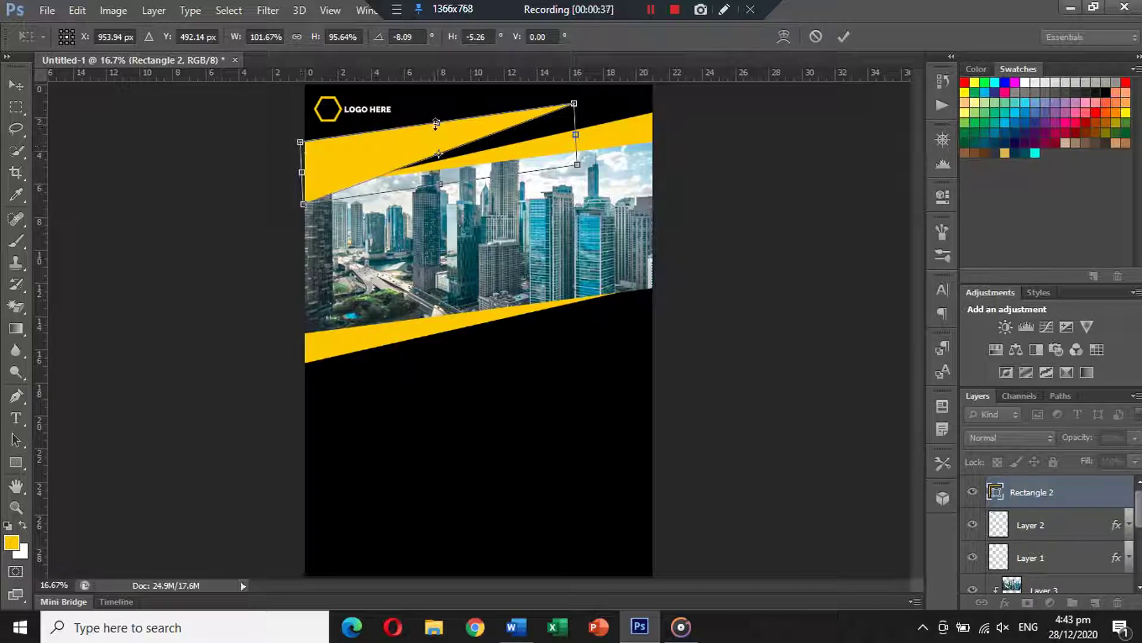
mouse_move(437, 123)
left_mouse_down()
mouse_move(438, 138)
mouse_move(379, 147)
left_mouse_up()
left_click_drag(306, 162, 302, 162)
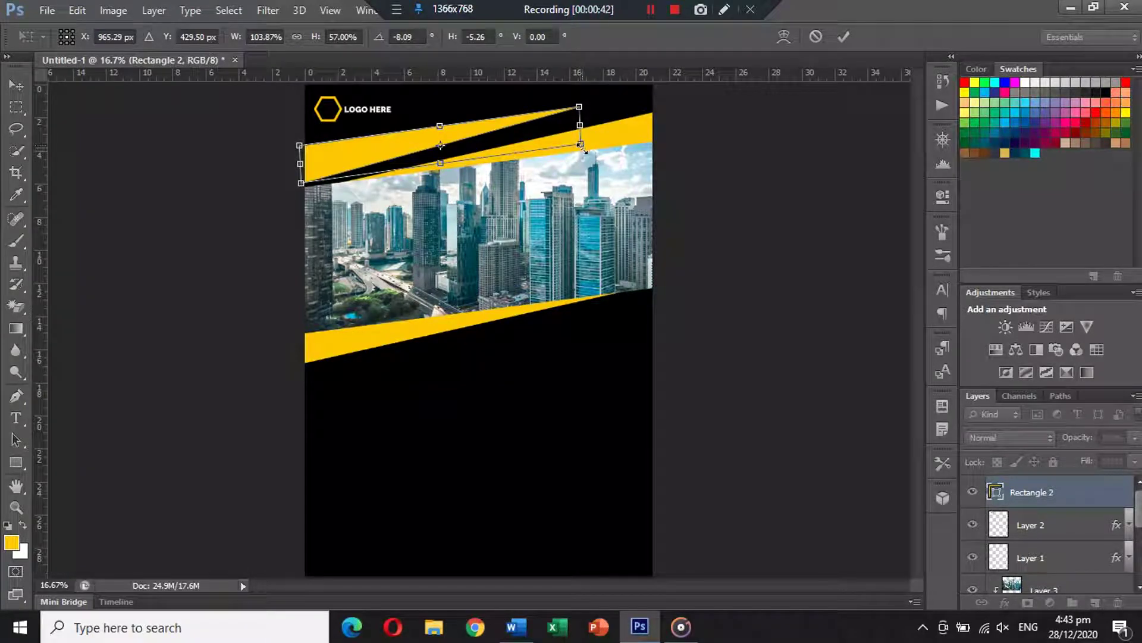
left_click_drag(581, 145, 580, 121)
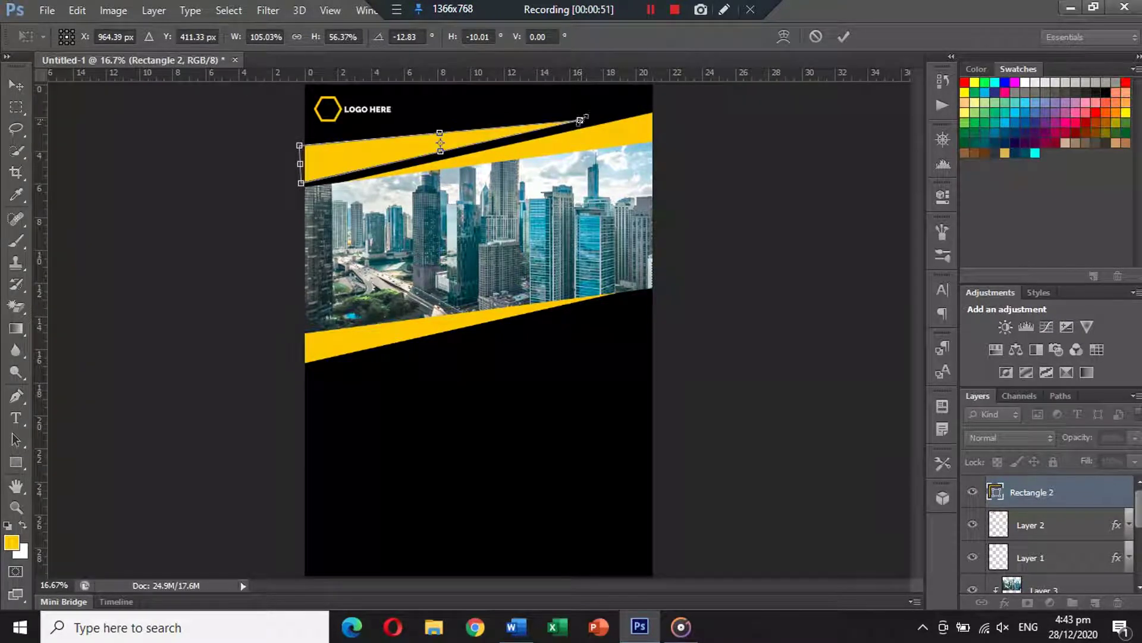
key("Return")
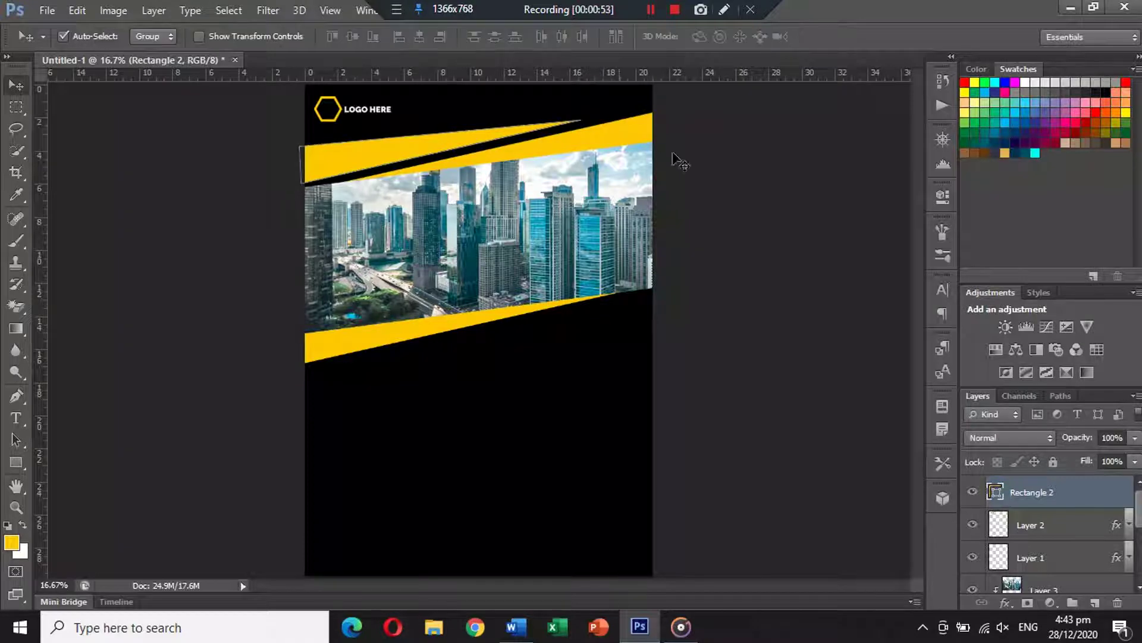
- Rotate the yellow wedge about 1.5 degrees
left_click(741, 188)
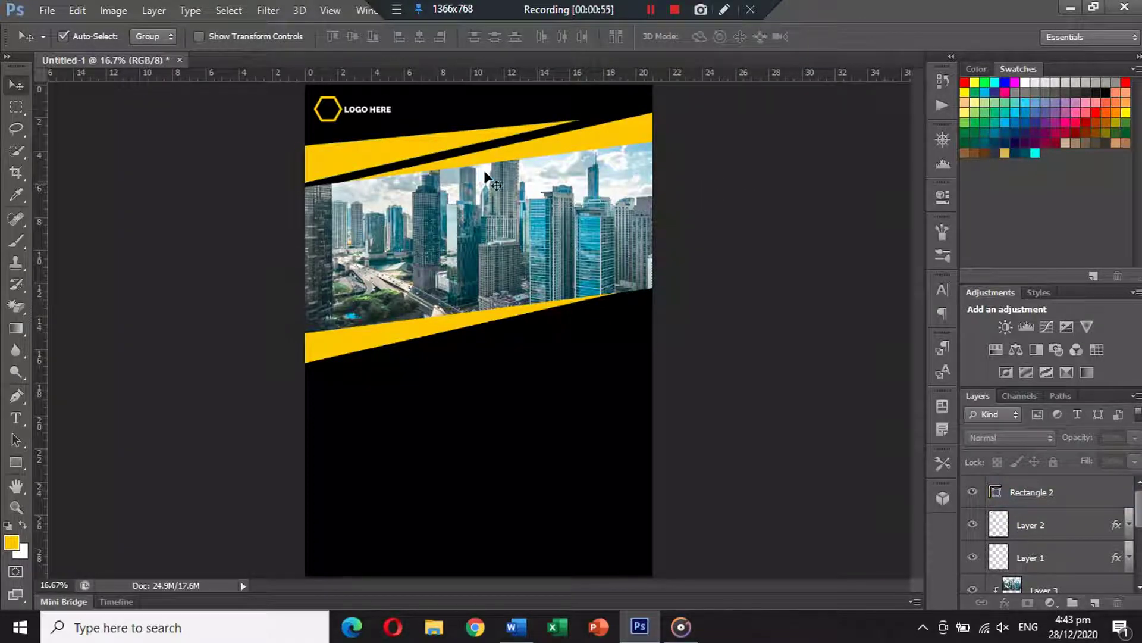
left_click(379, 156)
key("ctrl+t")
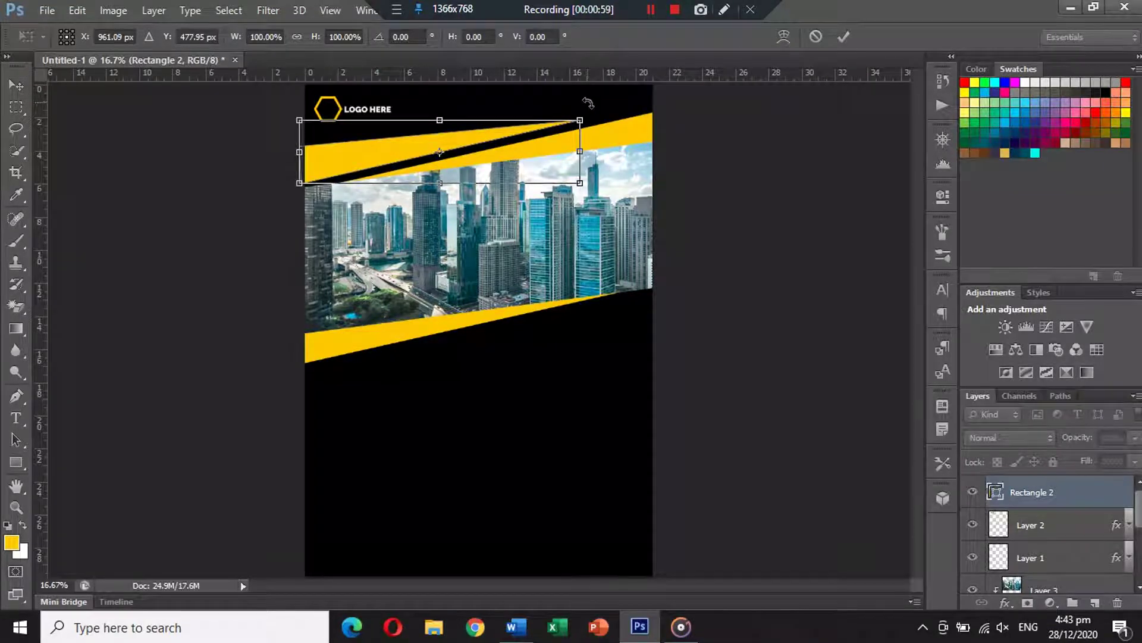
left_click_drag(588, 103, 589, 106)
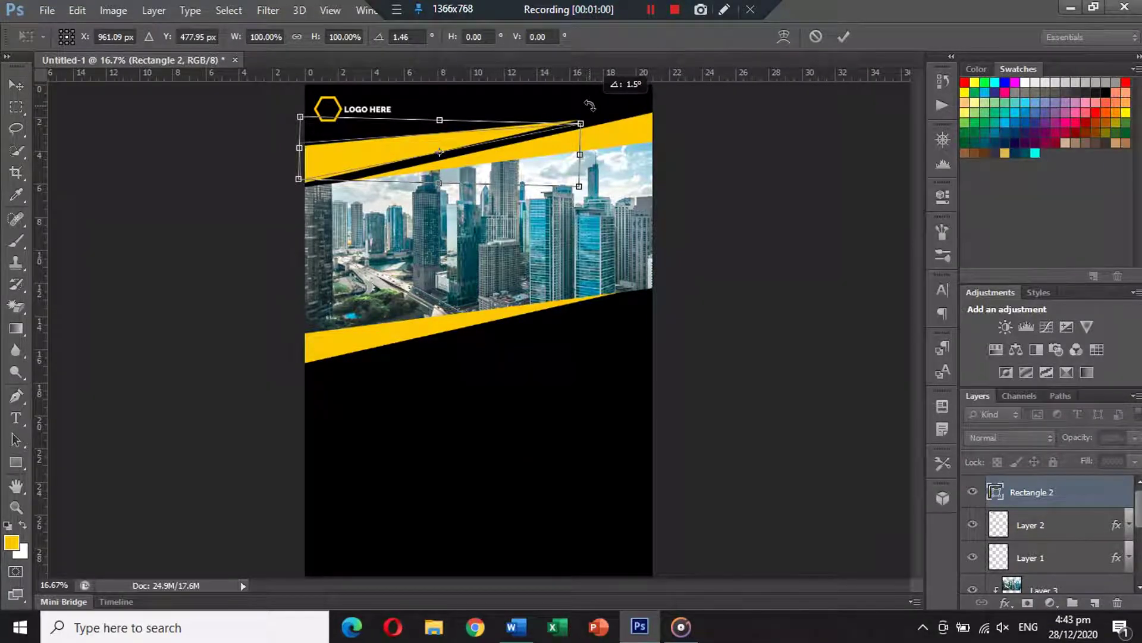
key("Return")
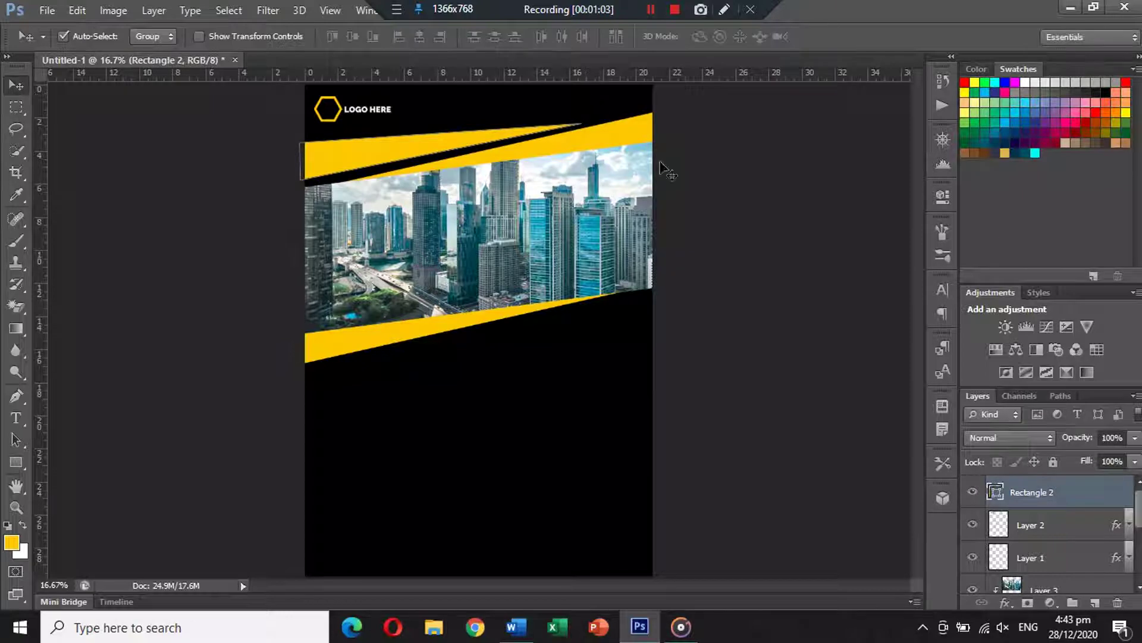
left_click(665, 170)
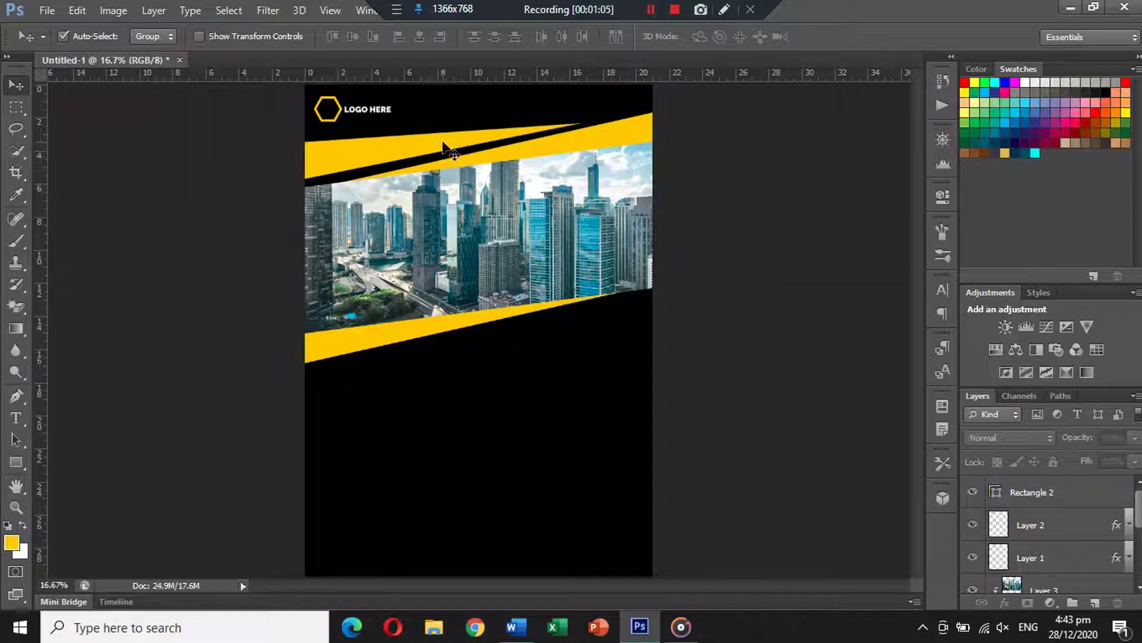
- Place a duplicate of the yellow wedge below the city photo
left_click_drag(444, 143, 573, 357)
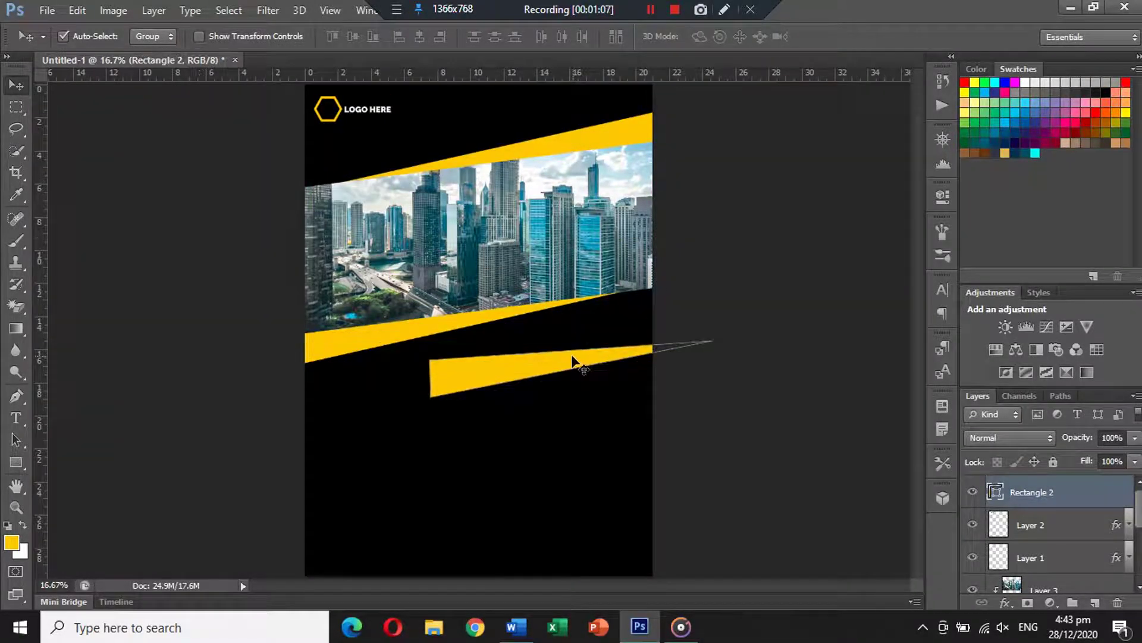
key("ctrl+z")
left_click_drag(401, 146, 573, 360)
- Flip the duplicate wedge so it tapers leftward
key("ctrl+t")
right_click(533, 355)
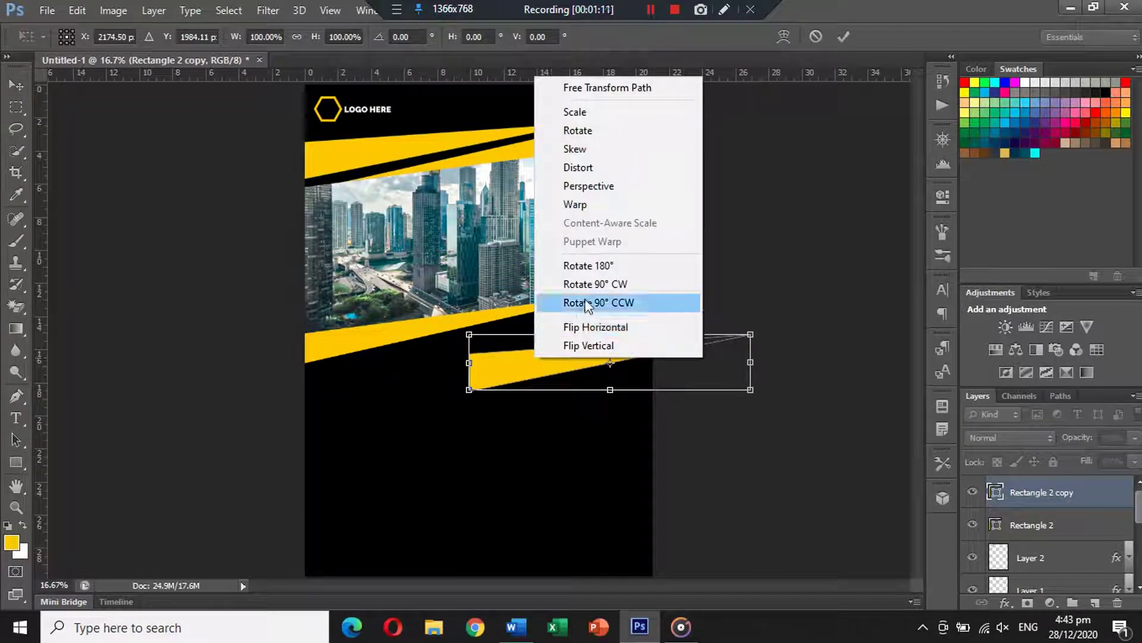
left_click(593, 326)
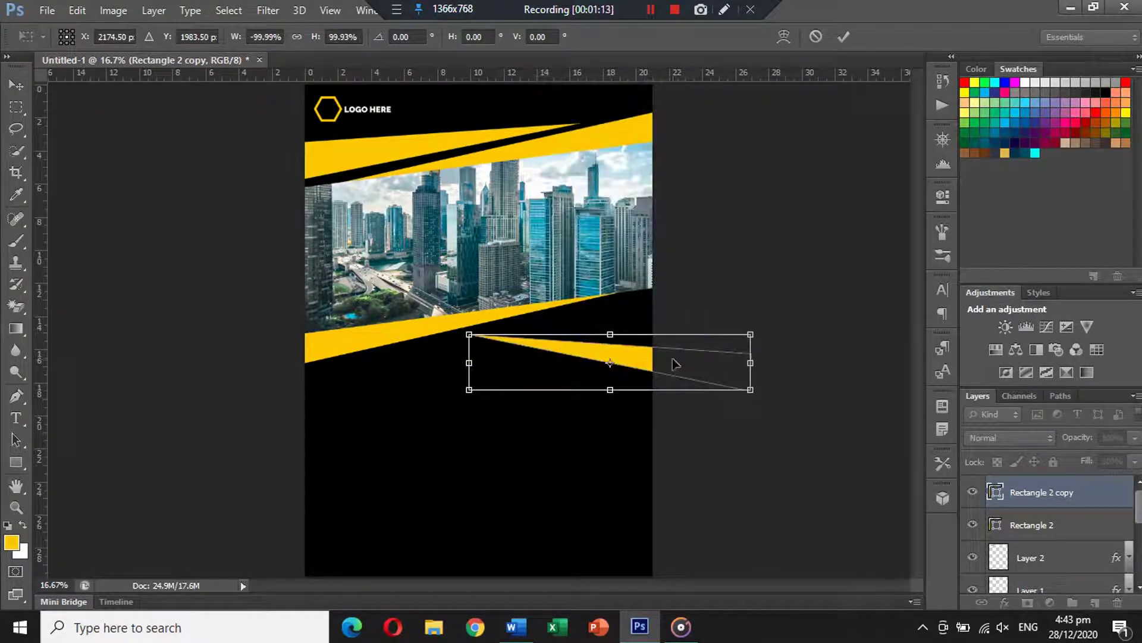
right_click(637, 367)
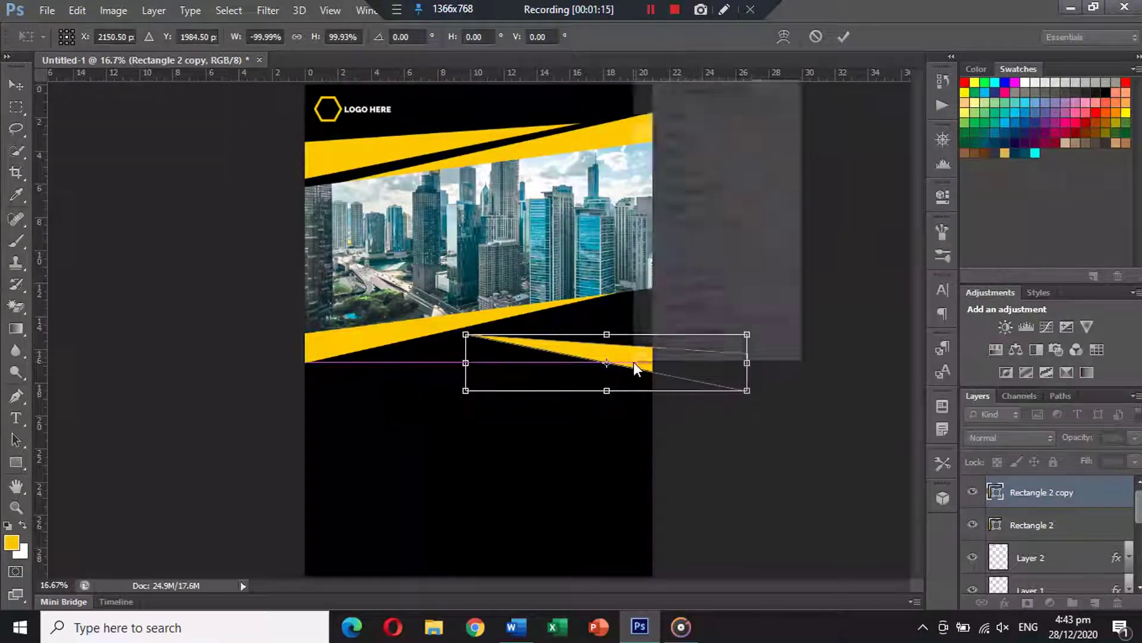
left_click(695, 287)
right_click(625, 331)
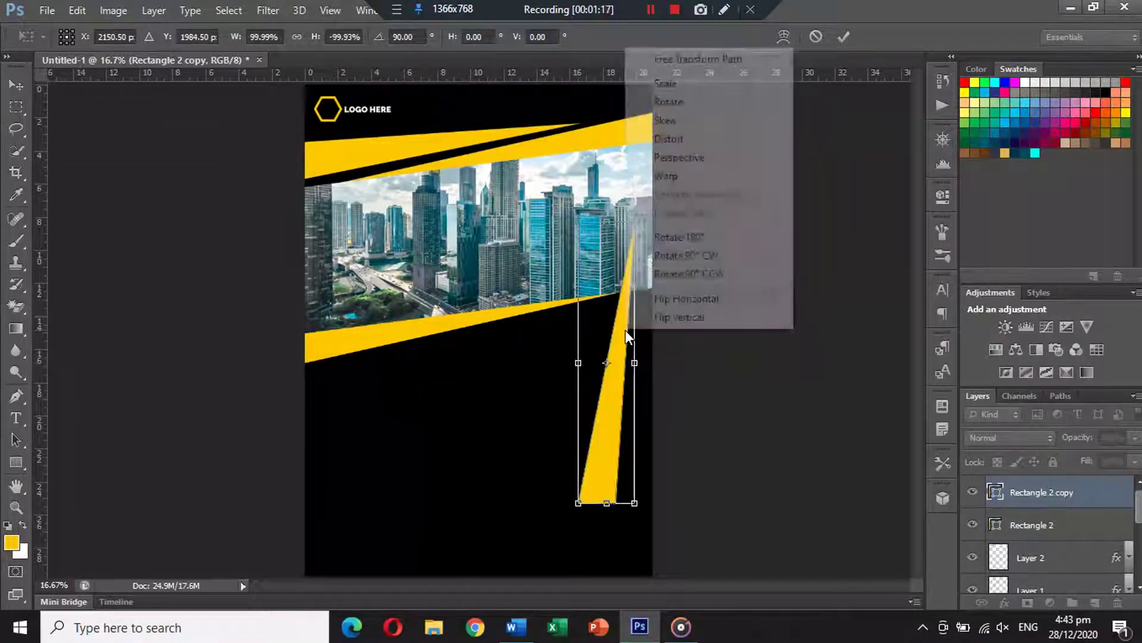
left_click(691, 276)
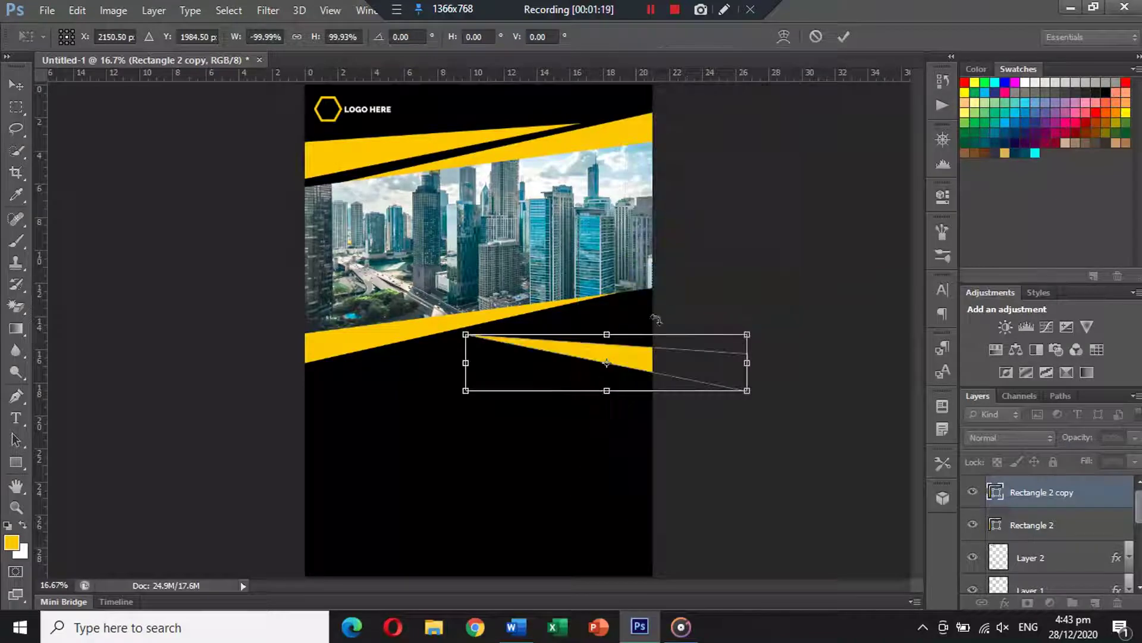
right_click(636, 352)
left_click(684, 268)
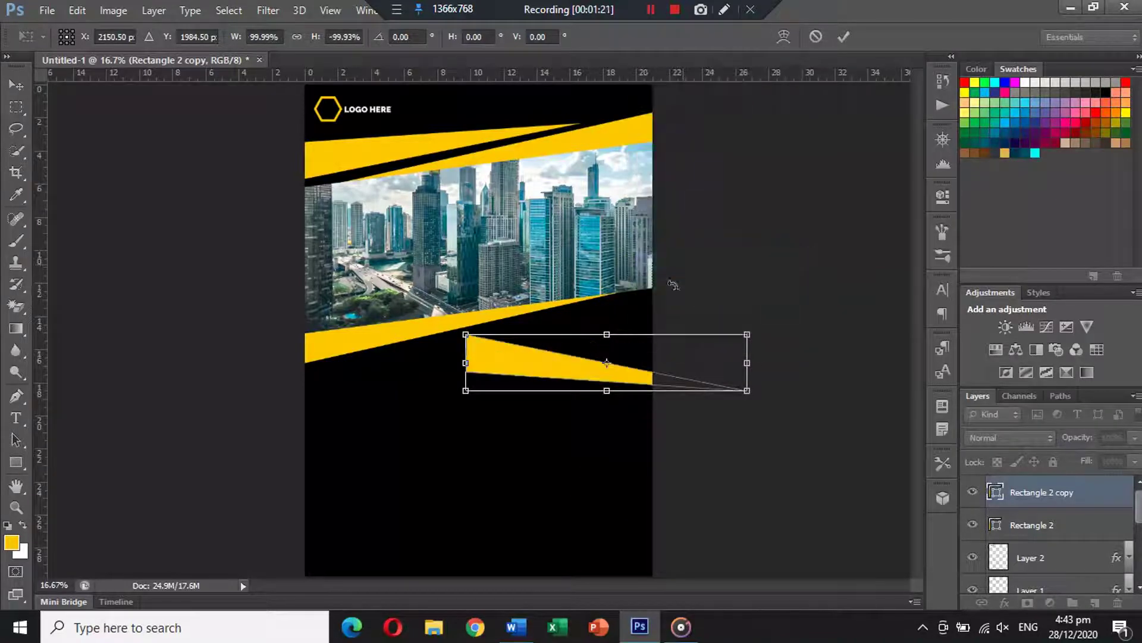
right_click(637, 374)
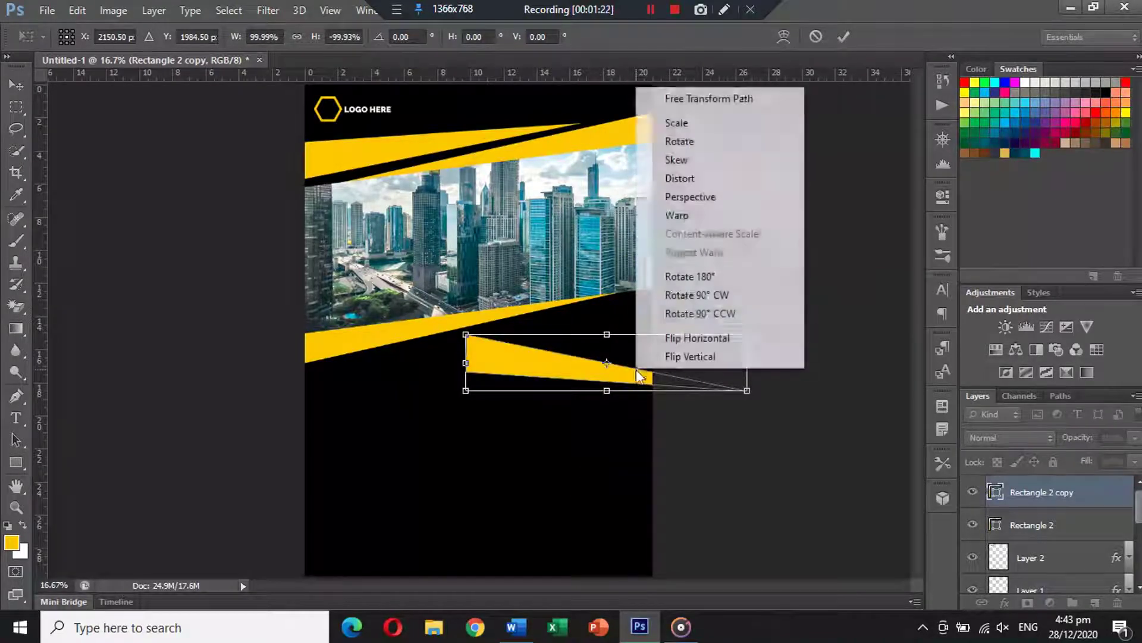
left_click(698, 337)
- Fit the flipped copy against the photo's lower edge and commit it
mouse_move(643, 372)
left_mouse_down()
mouse_move(644, 324)
mouse_move(660, 314)
mouse_move(623, 339)
left_mouse_up()
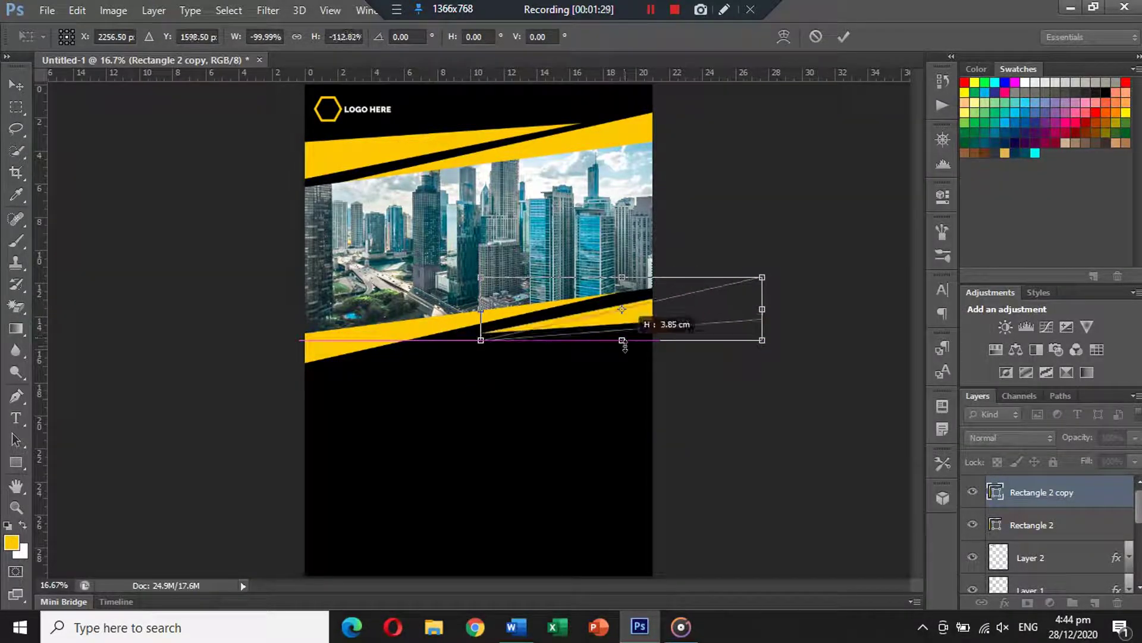
left_click_drag(624, 347, 640, 316)
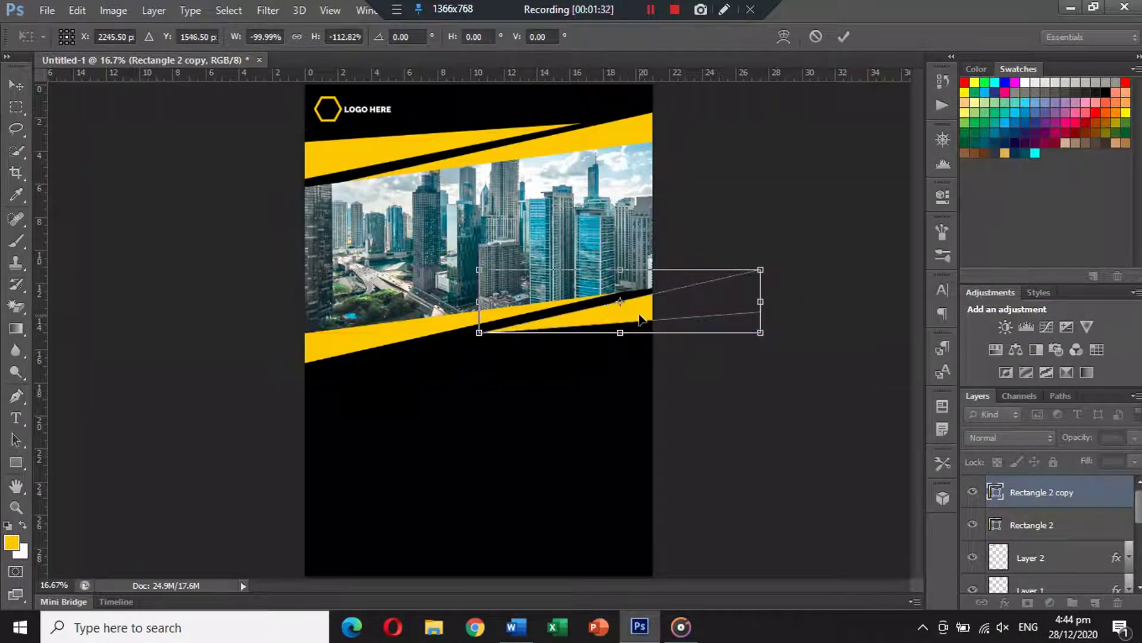
key("Return")
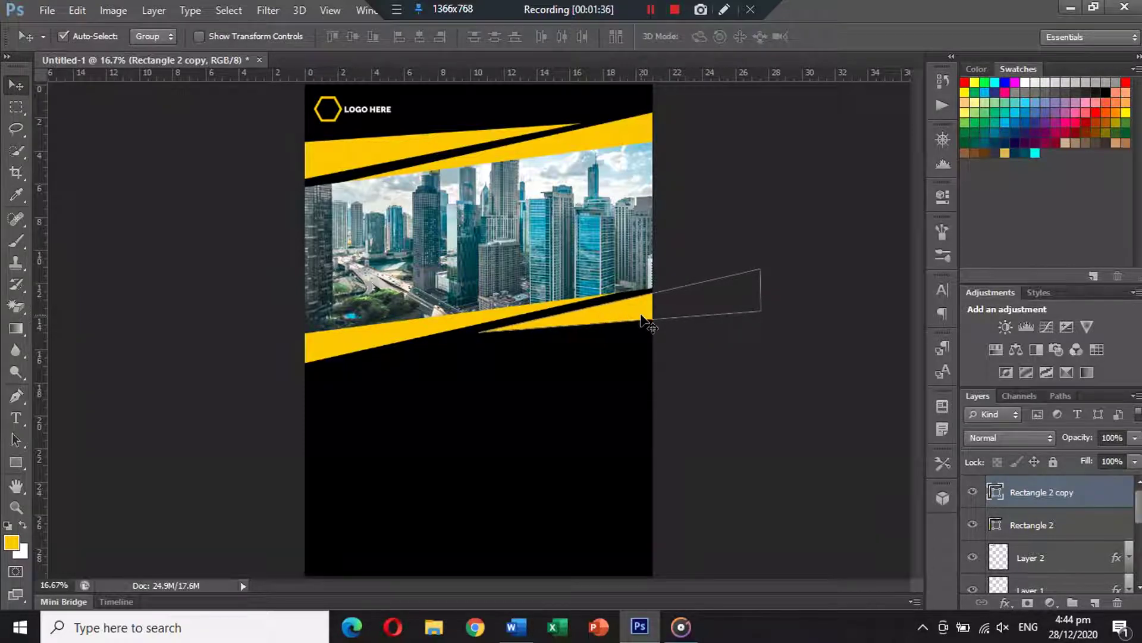
- Create a small six-sided Polygon 1 on the lower page
left_click(813, 370)
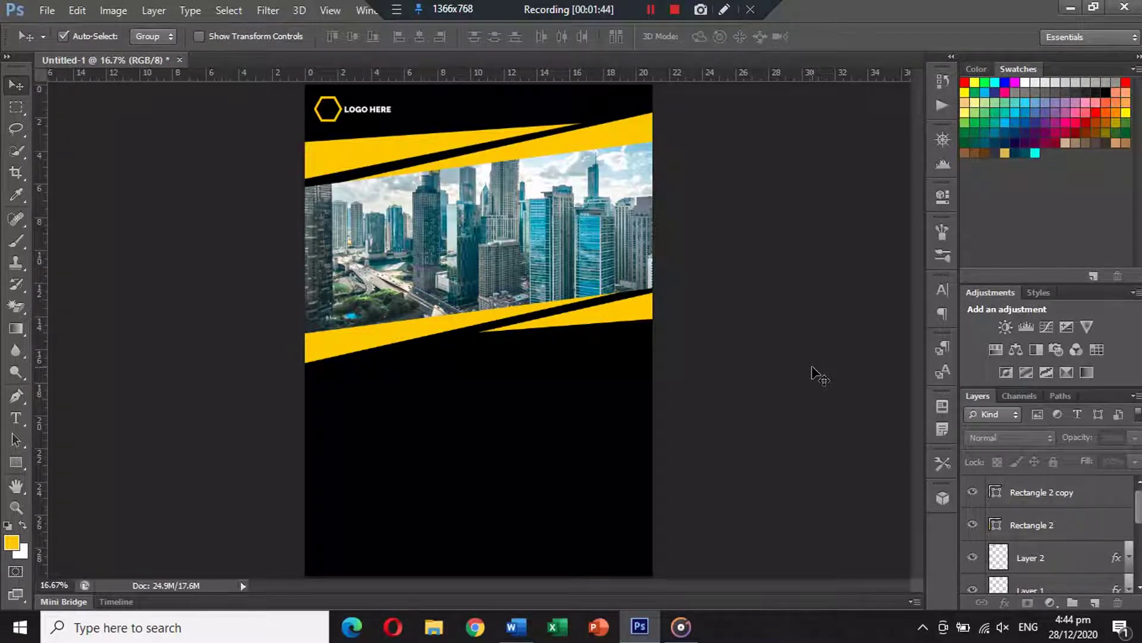
left_click_drag(17, 462, 85, 469)
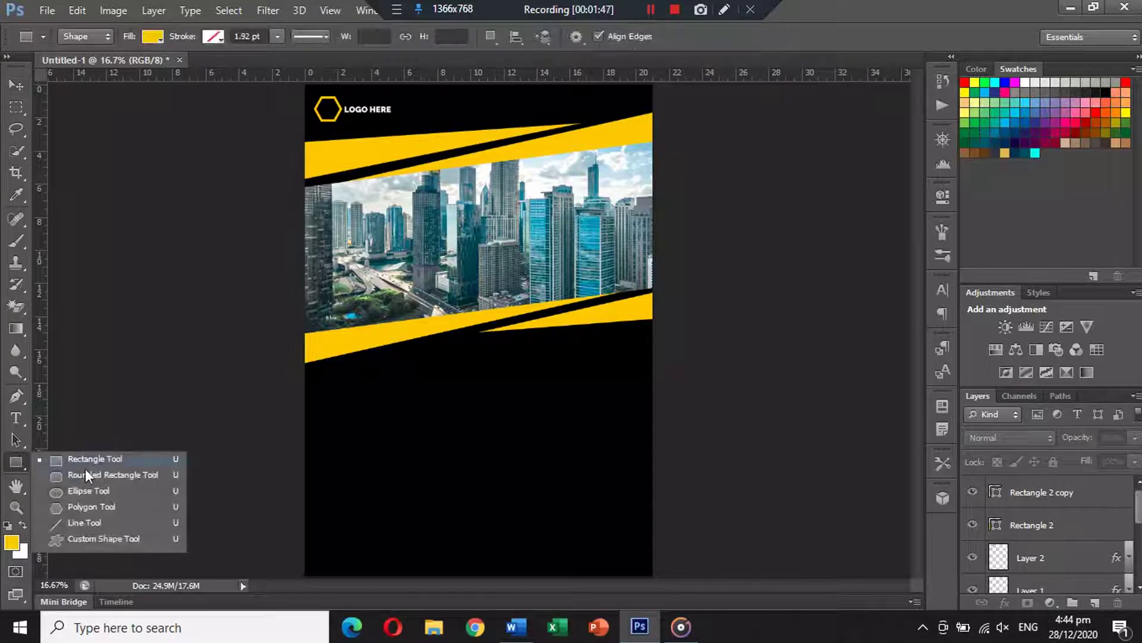
left_click(91, 503)
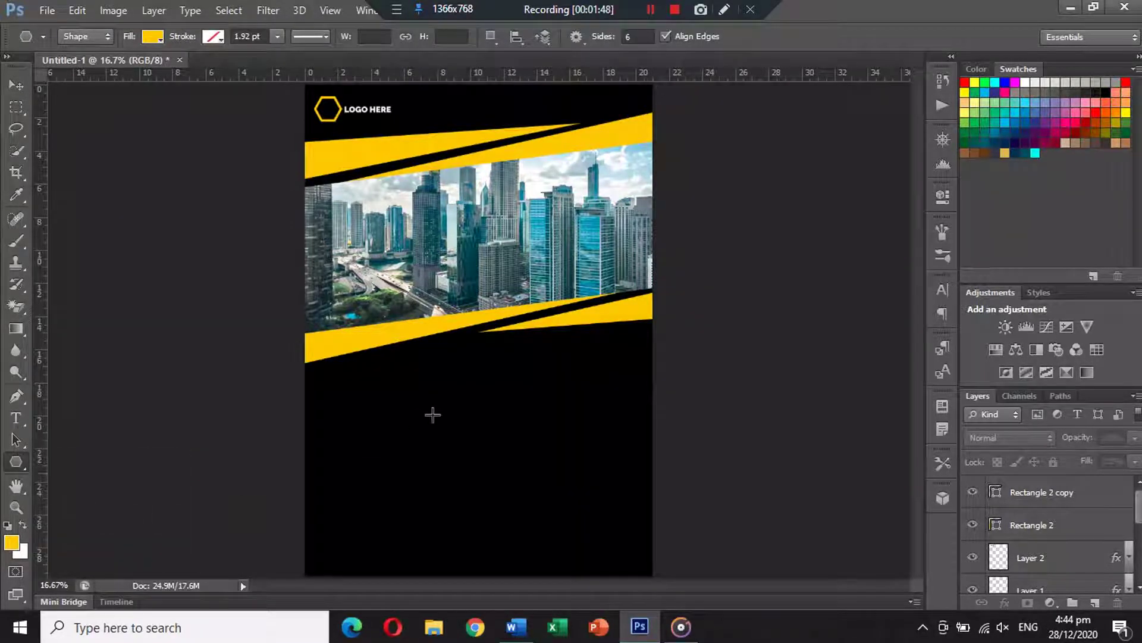
left_click(470, 404)
left_click(596, 330)
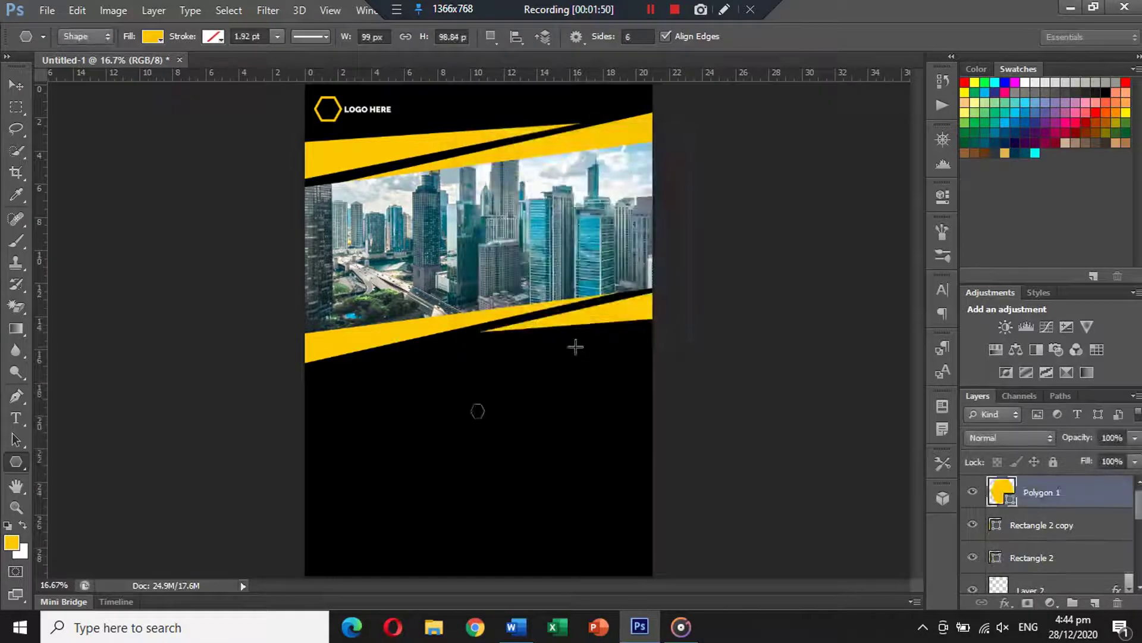
- Scale the hexagon up and place it over the photo's lower-left edge
left_click(16, 85)
key("ctrl+t")
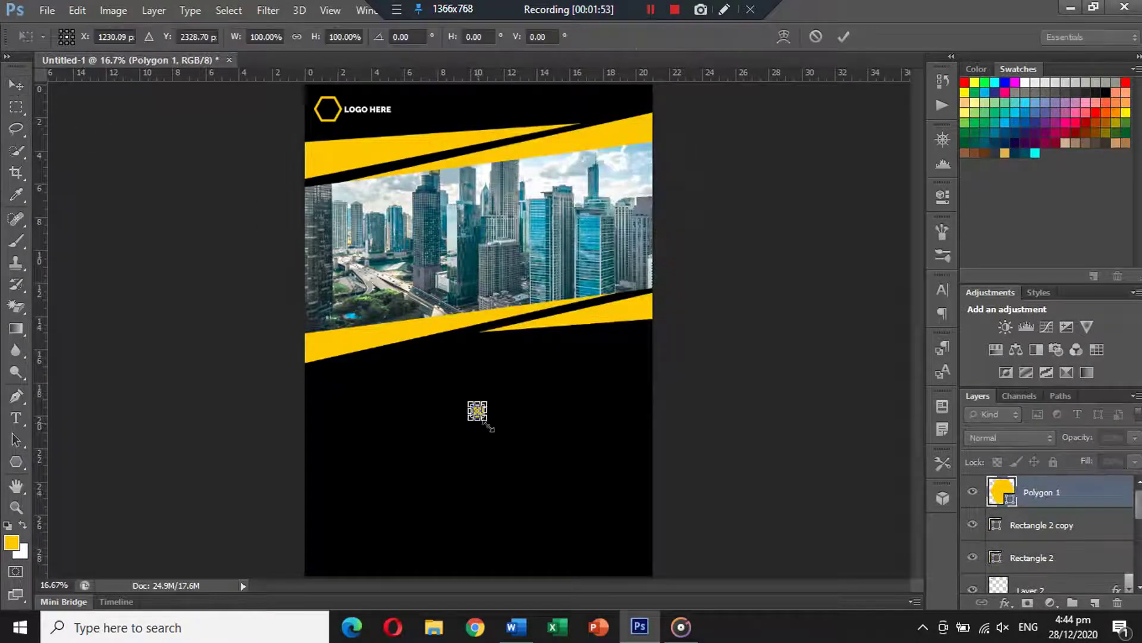
left_click_drag(487, 421, 532, 466)
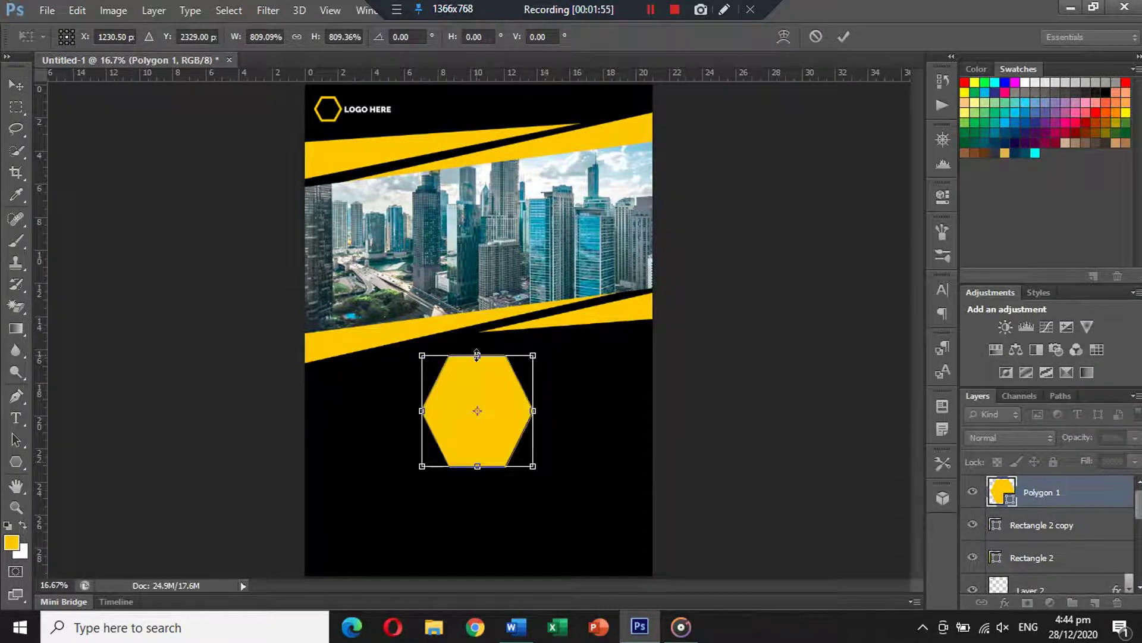
left_click_drag(477, 355, 478, 385)
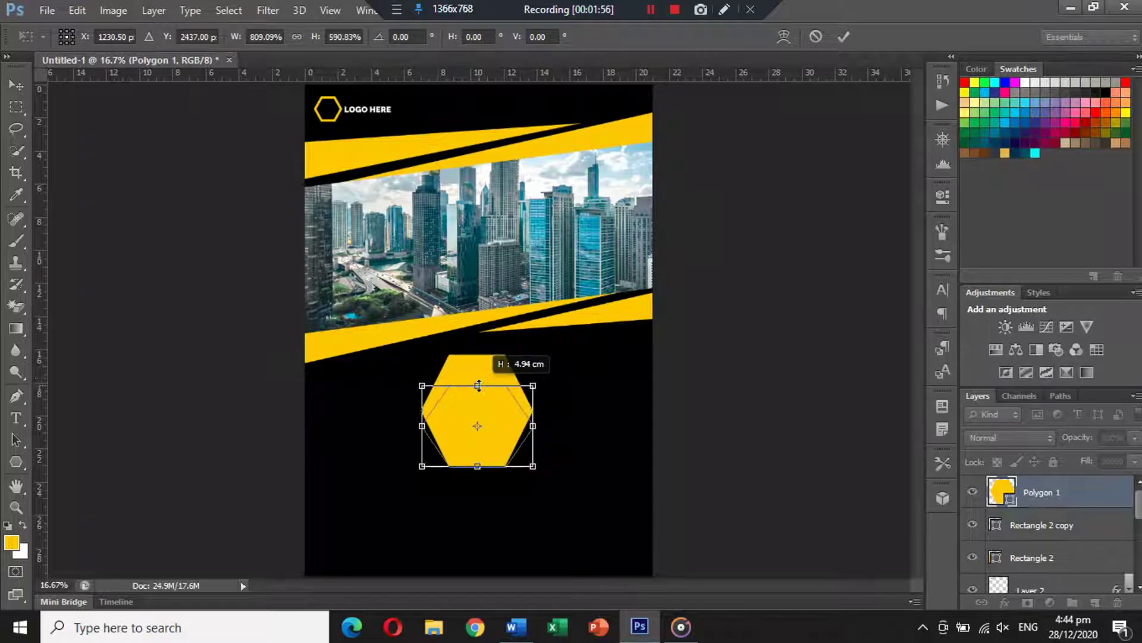
left_click_drag(479, 385, 477, 382)
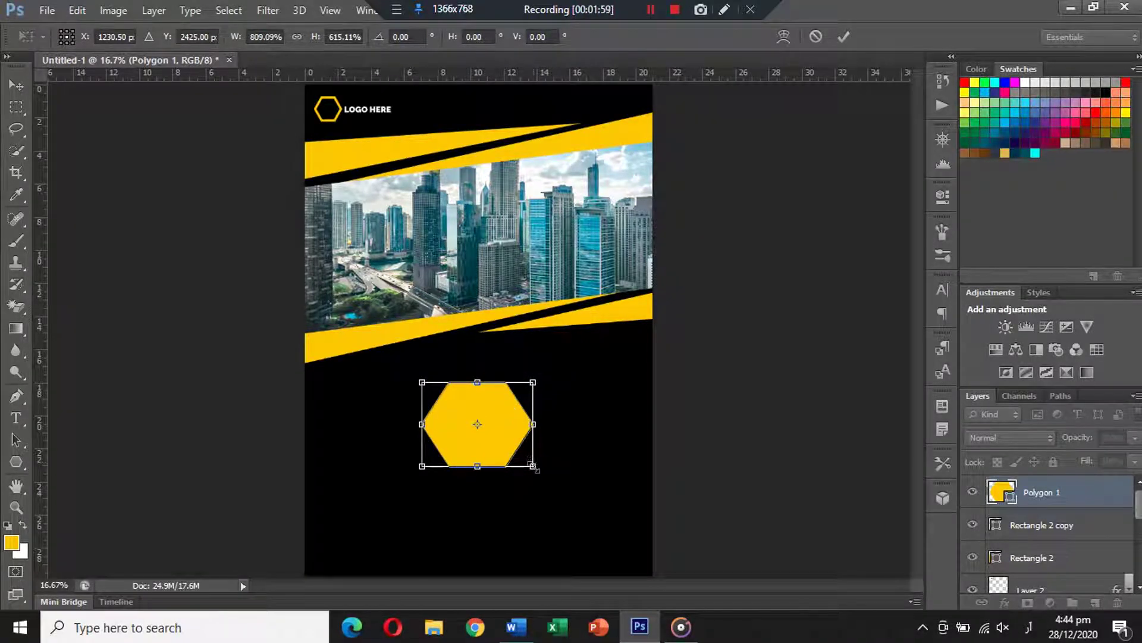
left_click_drag(534, 467, 538, 471)
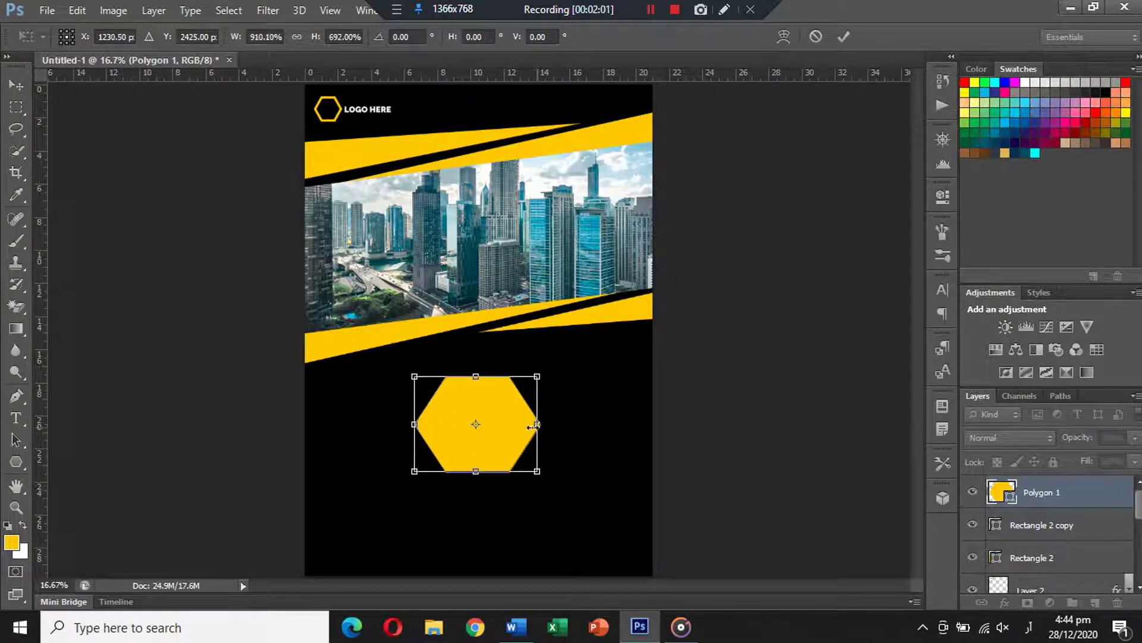
left_click_drag(537, 424, 423, 326)
key("Return")
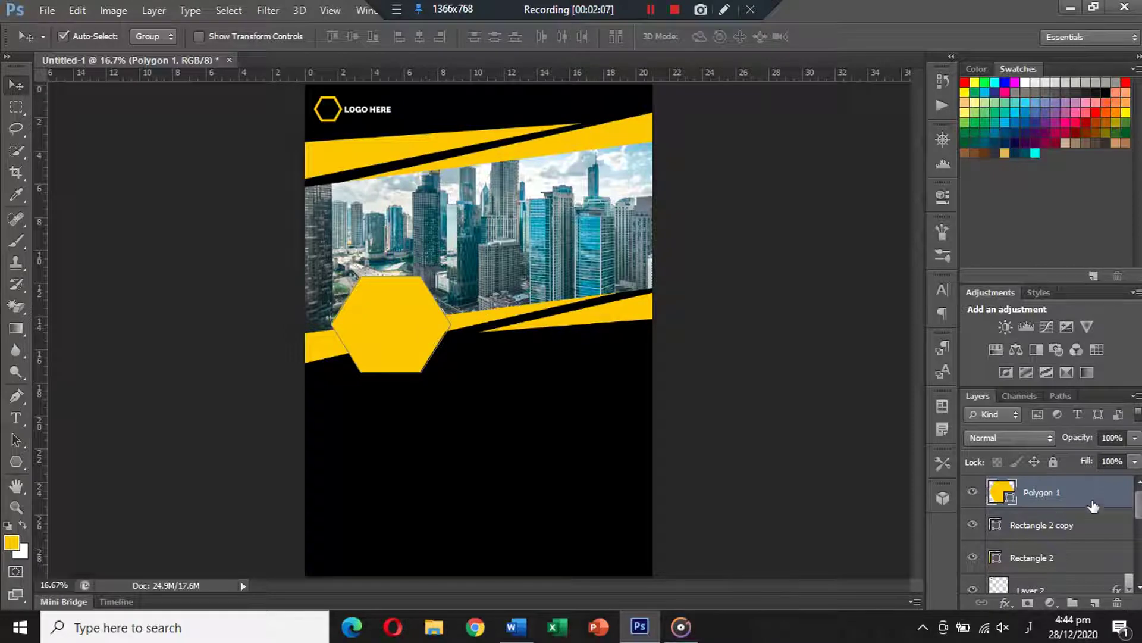
- Give Polygon 1 a thick white Stroke positioned Inside
double_click(1116, 495)
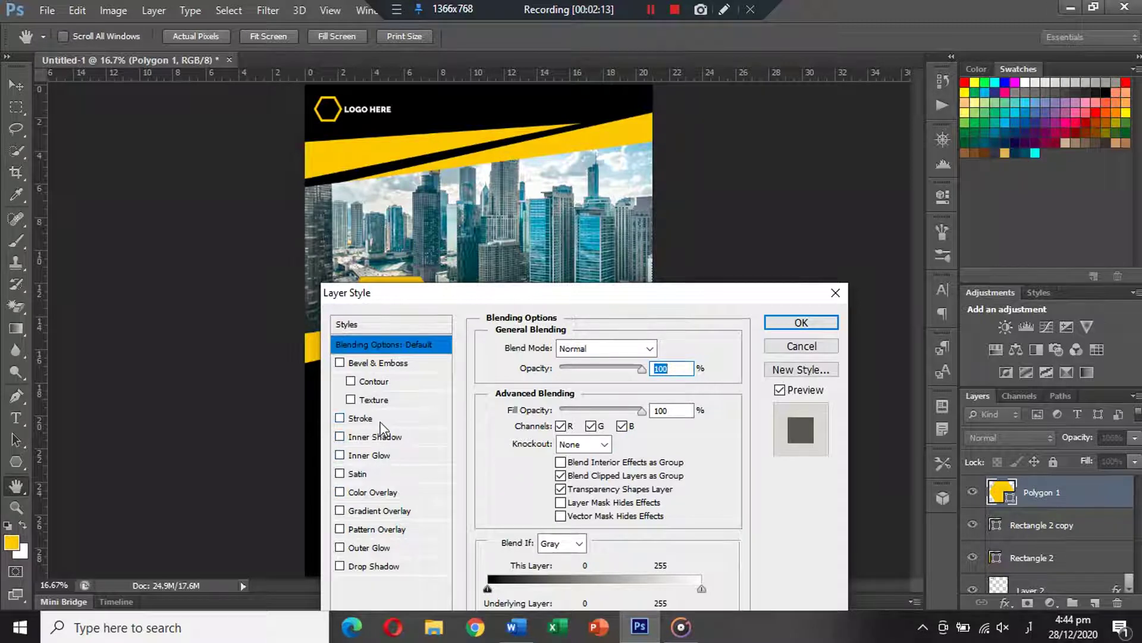
left_click(360, 418)
left_click_drag(480, 297, 635, 175)
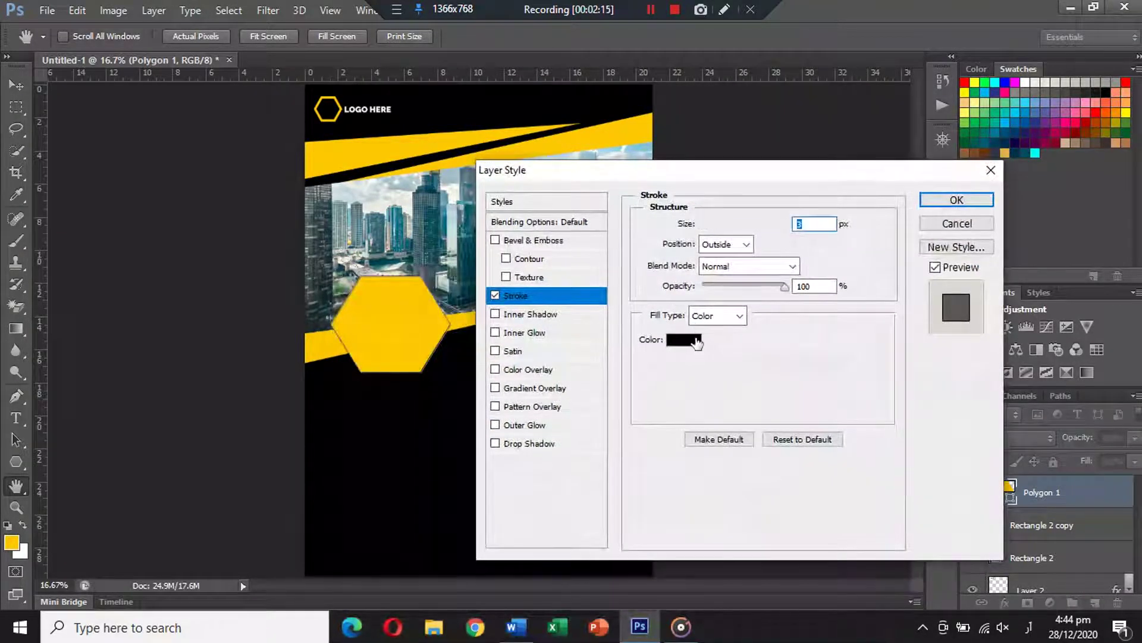
left_click(684, 339)
left_click(480, 247)
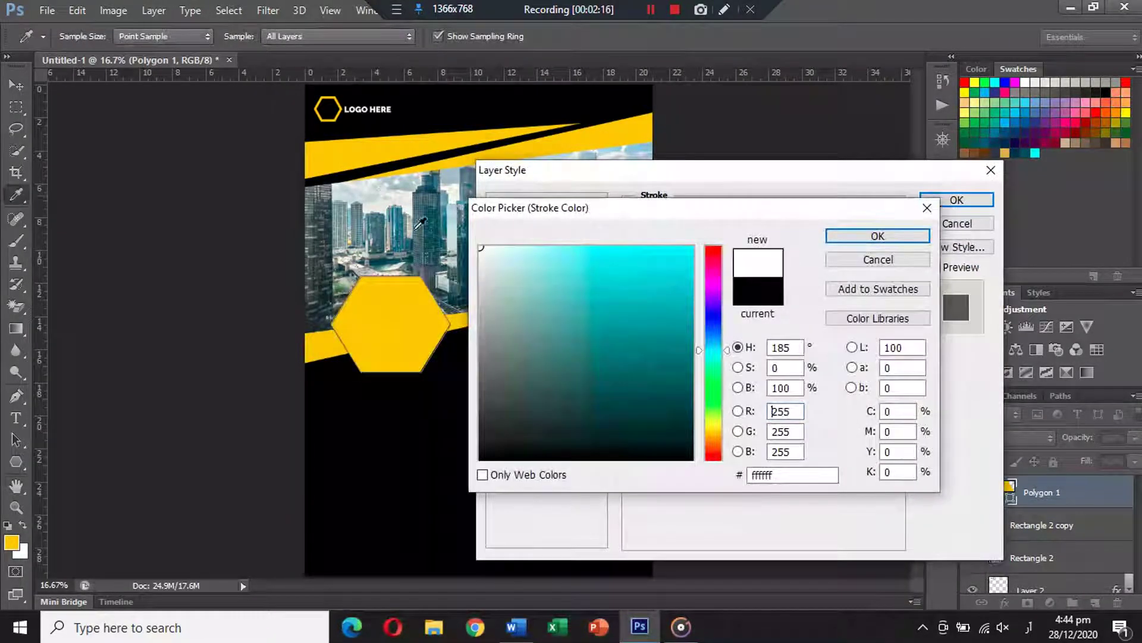
left_click(912, 241)
left_click_drag(704, 225, 713, 225)
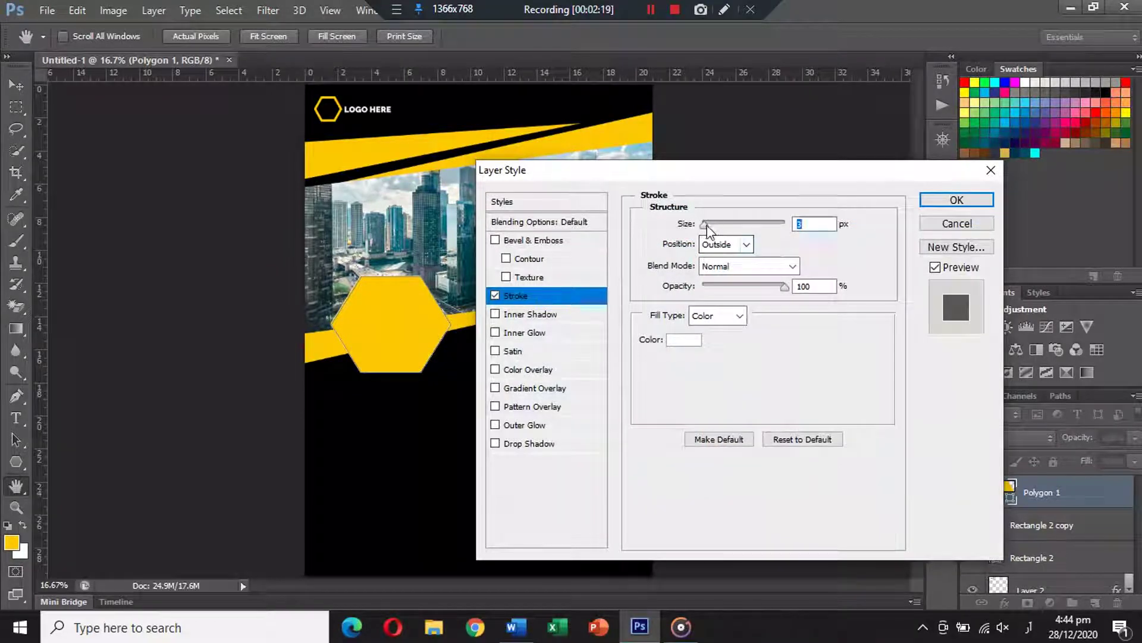
left_click(747, 244)
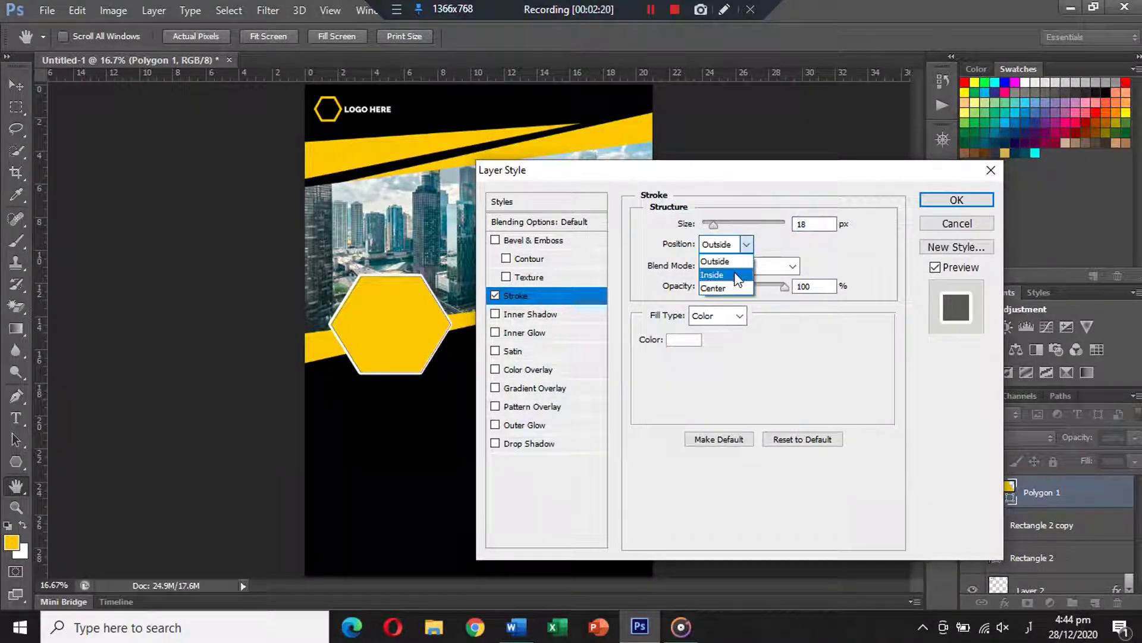
left_click(714, 264)
left_click(720, 223)
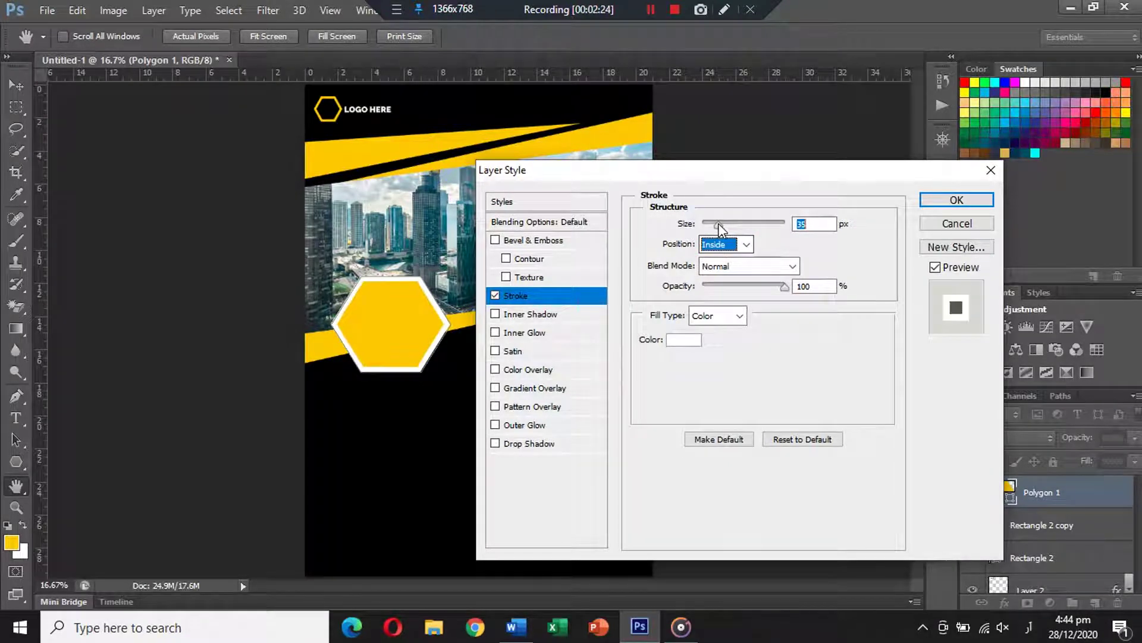
left_click(952, 199)
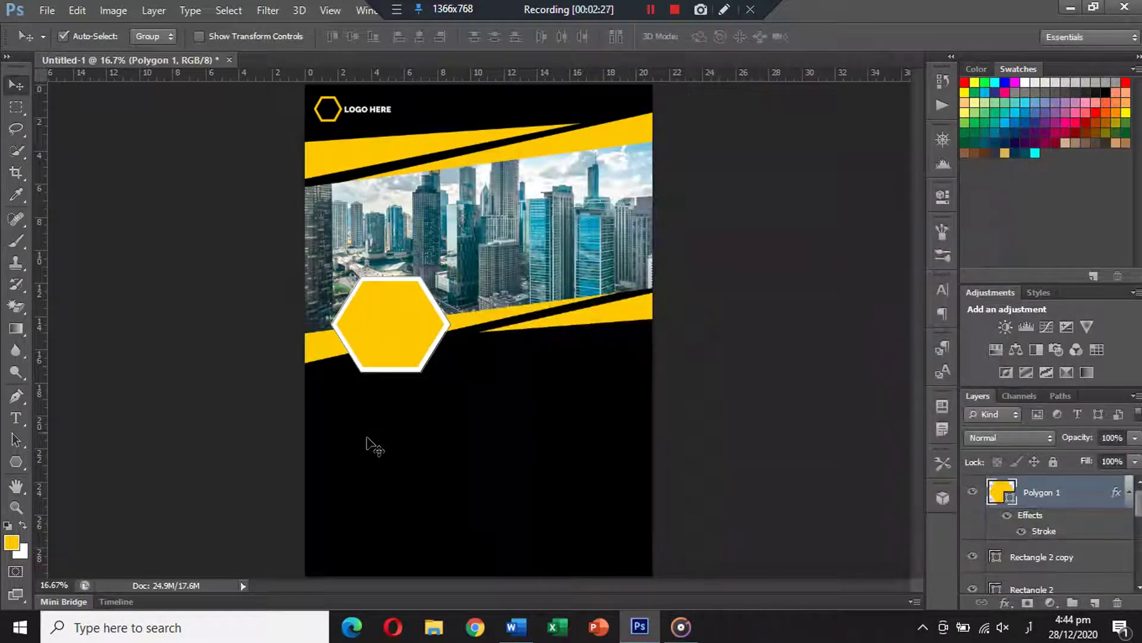
- Stretch the hexagon slightly taller and nudge it lower
key("ctrl+t")
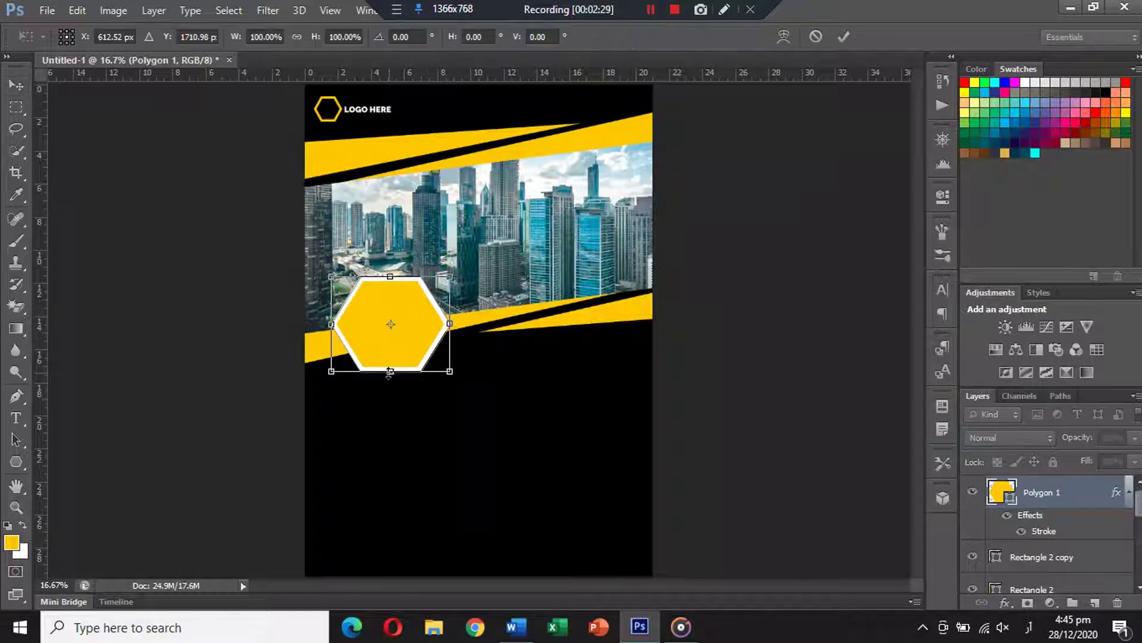
left_click_drag(390, 372, 390, 377)
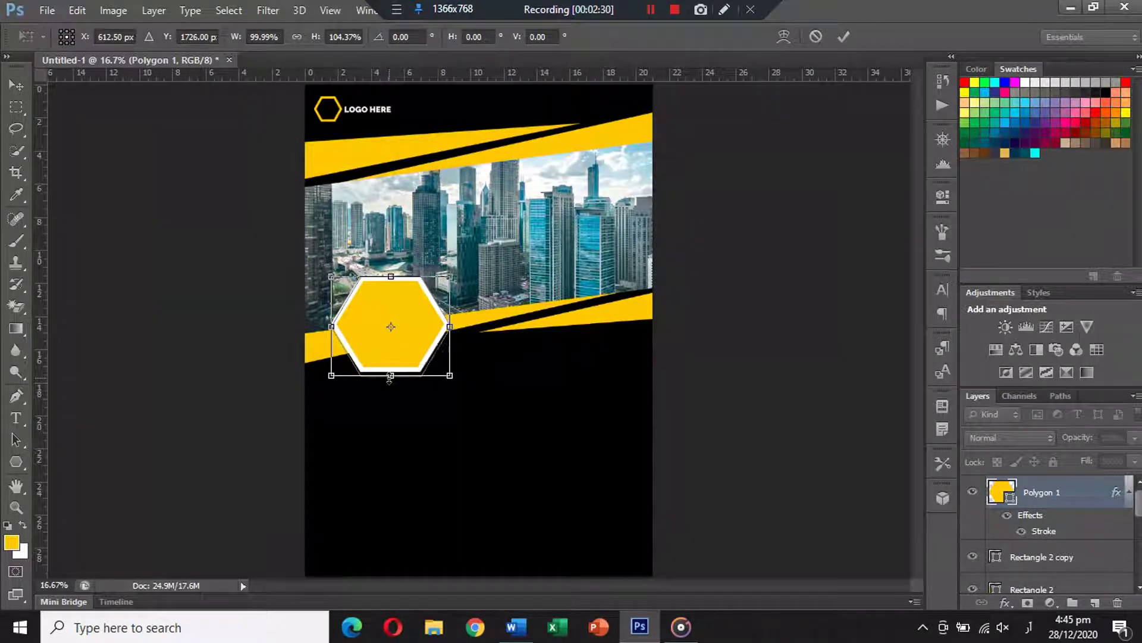
key("Return")
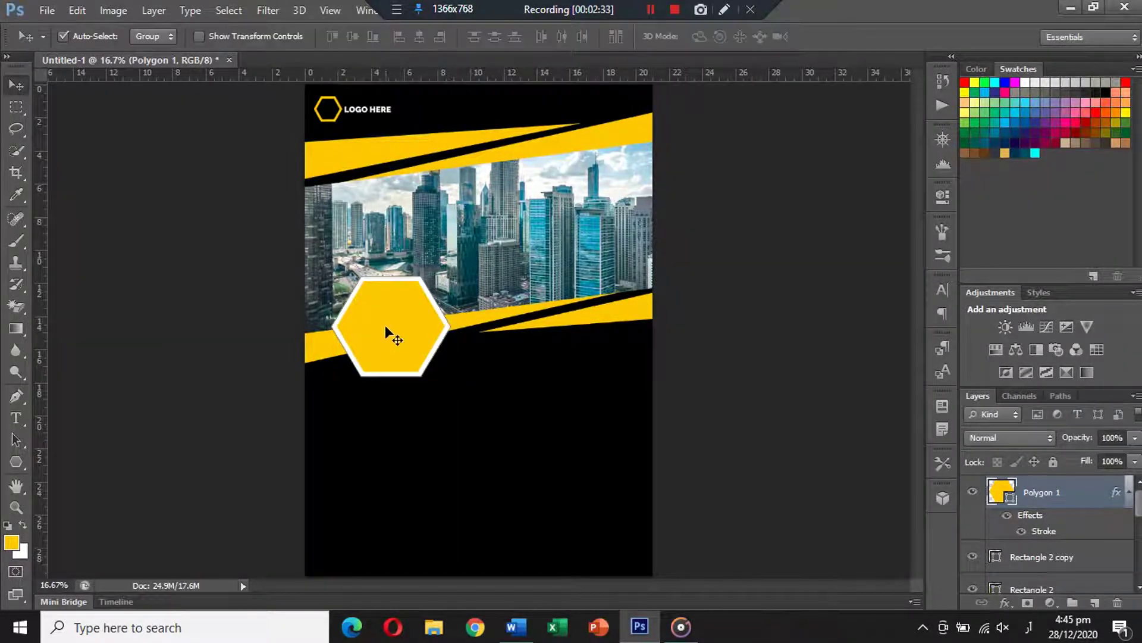
left_click_drag(385, 326, 387, 329)
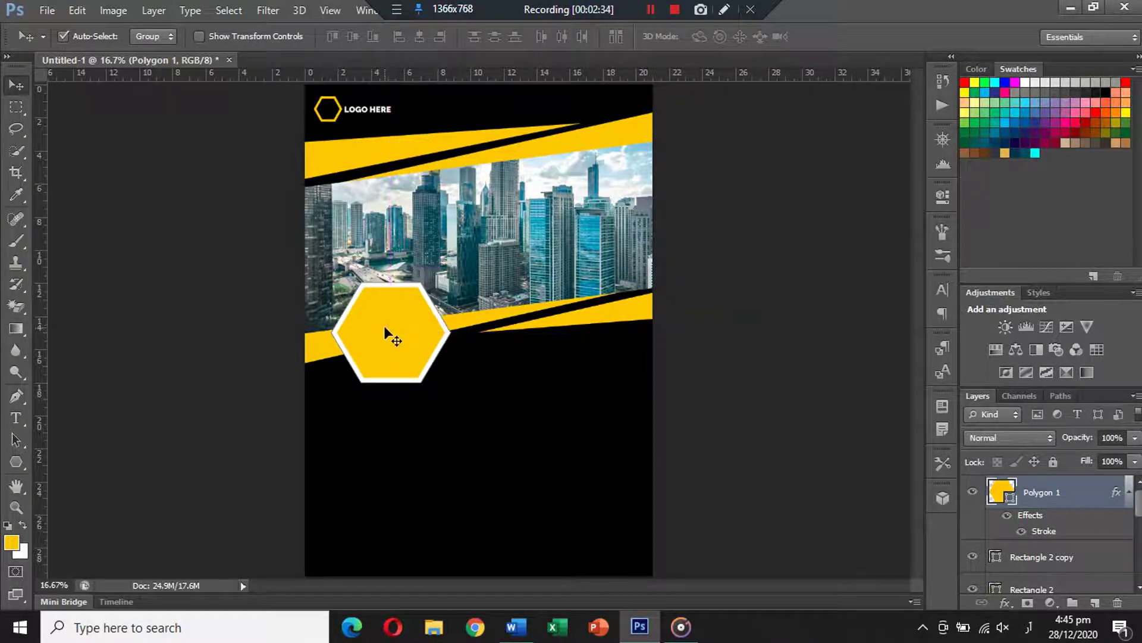
left_click(745, 357)
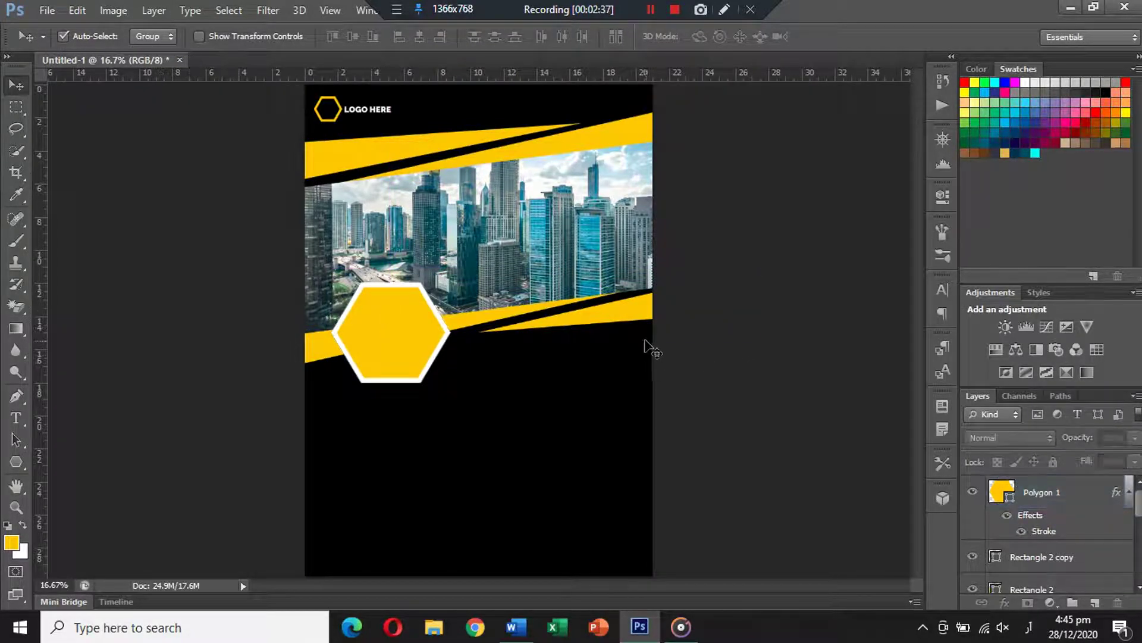
- Type BUSINESS FLYER below the hexagon, split onto two lines
left_click(16, 417)
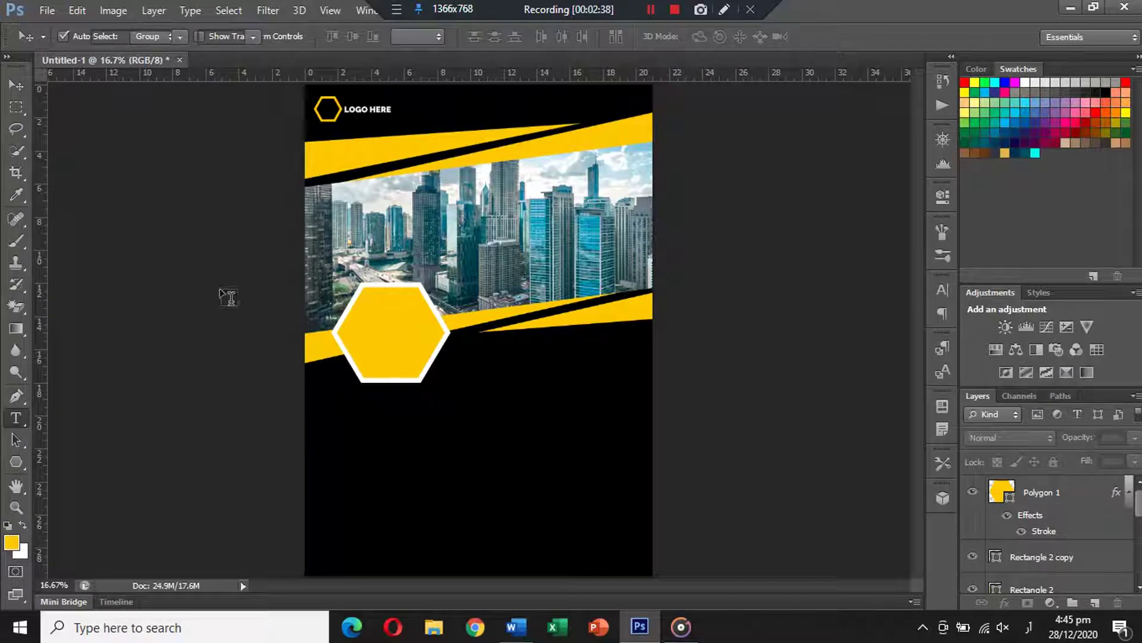
left_click(491, 395)
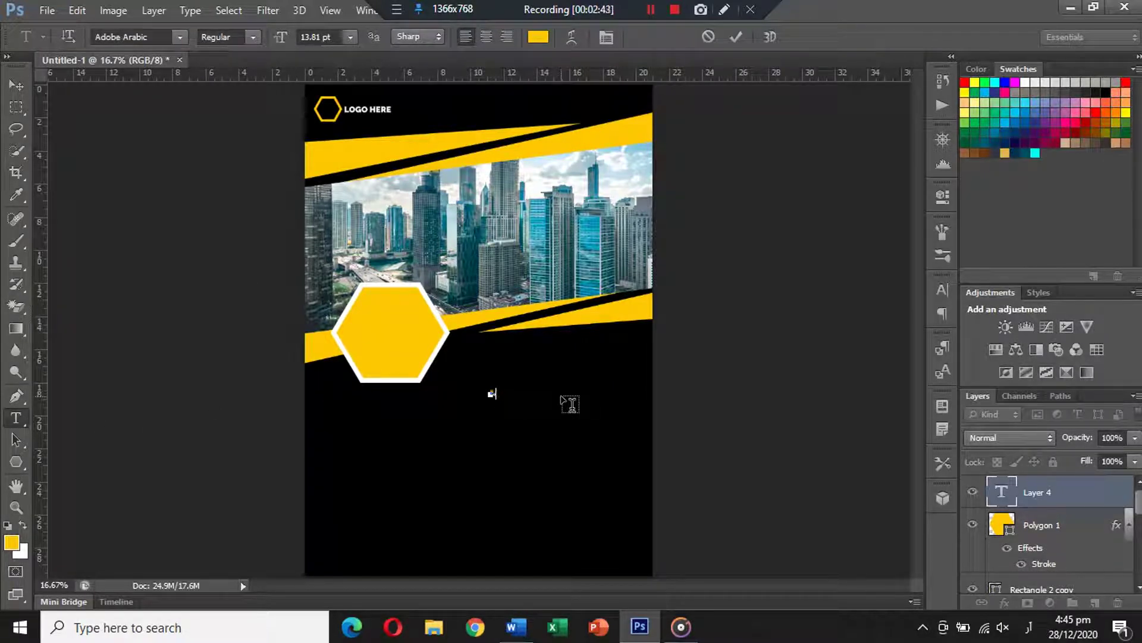
left_click(1029, 627)
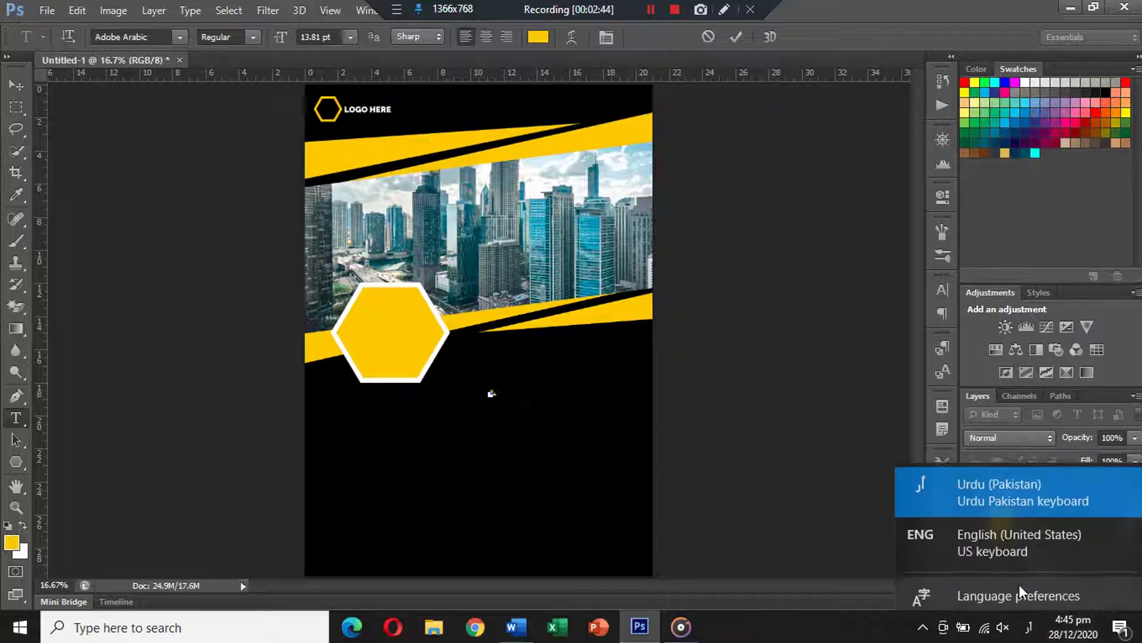
left_click(1007, 539)
type("BUSINESS FLYER")
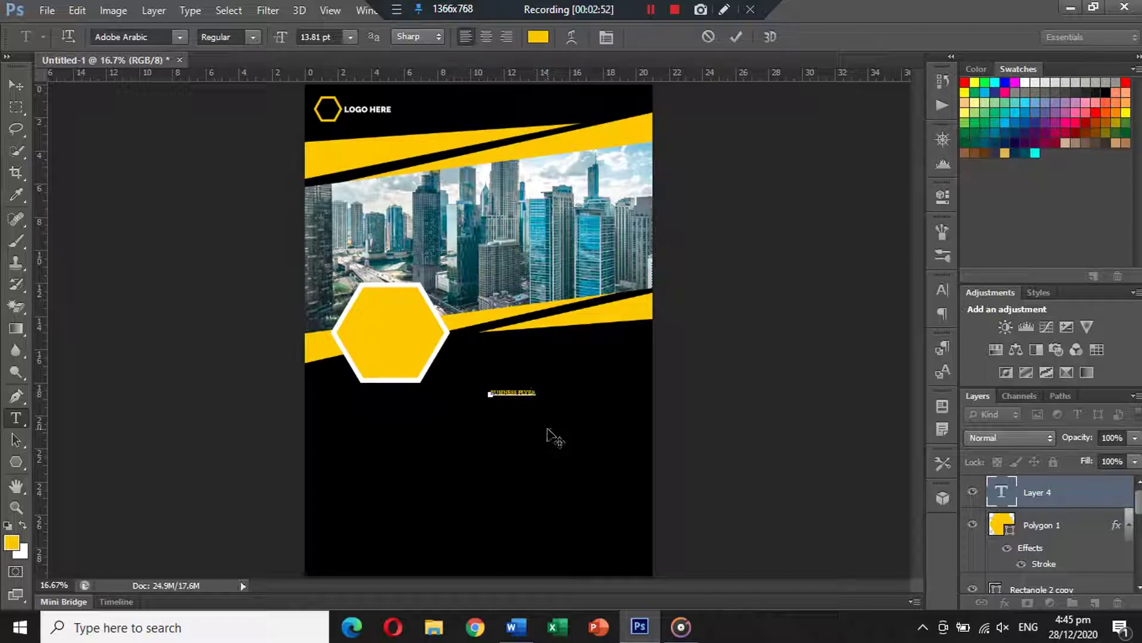
key("ctrl+a")
key("Return")
- Centre-align the text and set it in Raleway Black
key("ctrl+a")
left_click(487, 36)
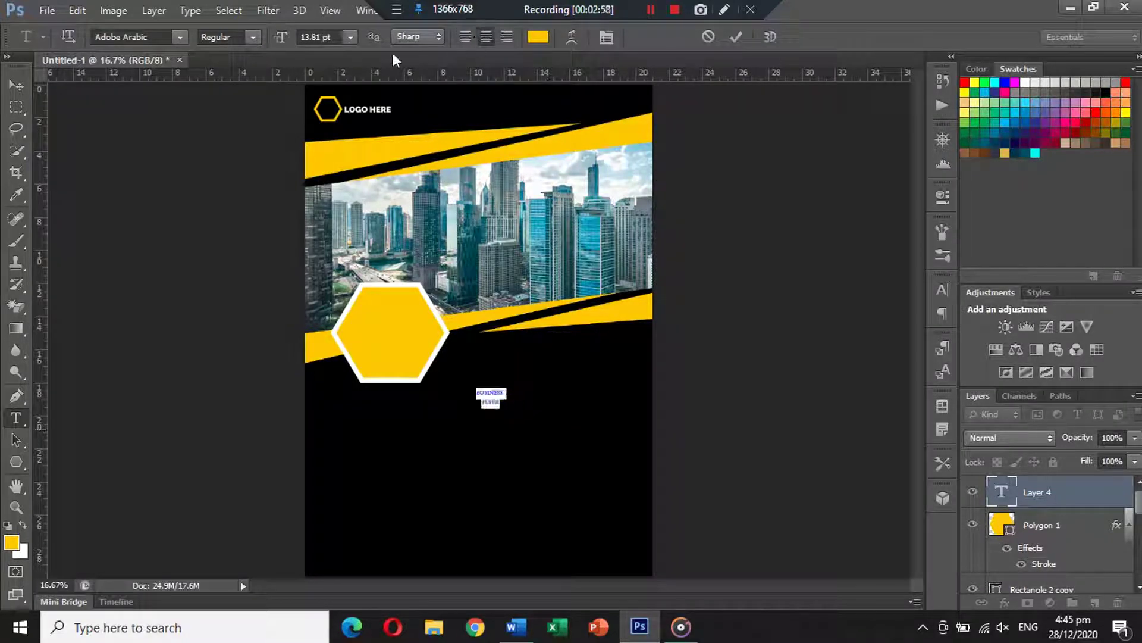
left_click(160, 33)
type("R")
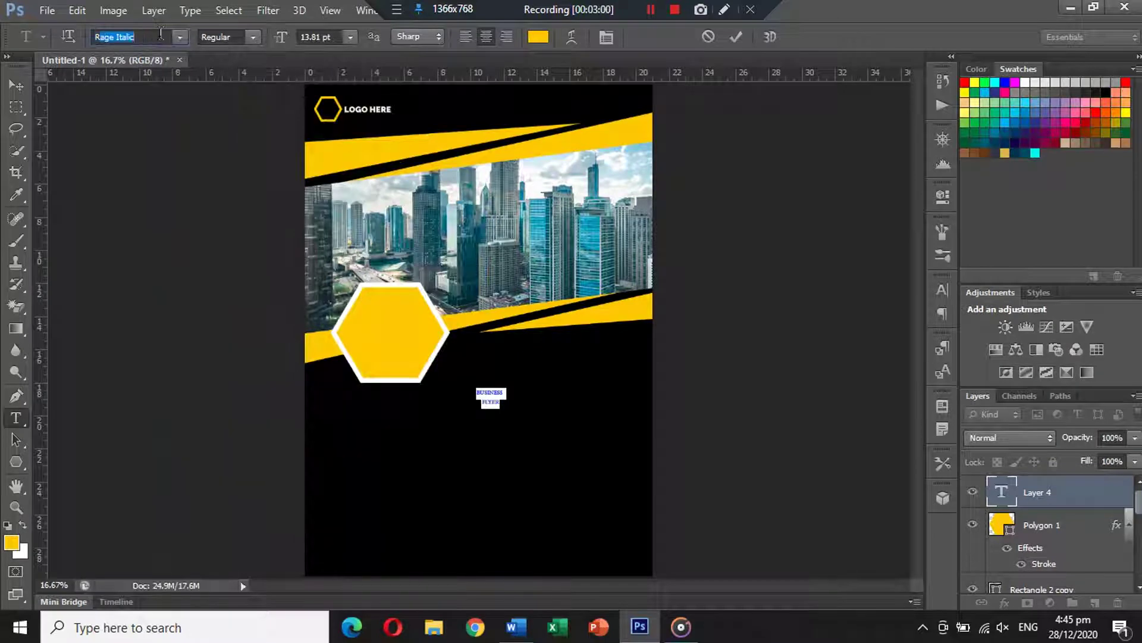
type("aleway")
key("Return")
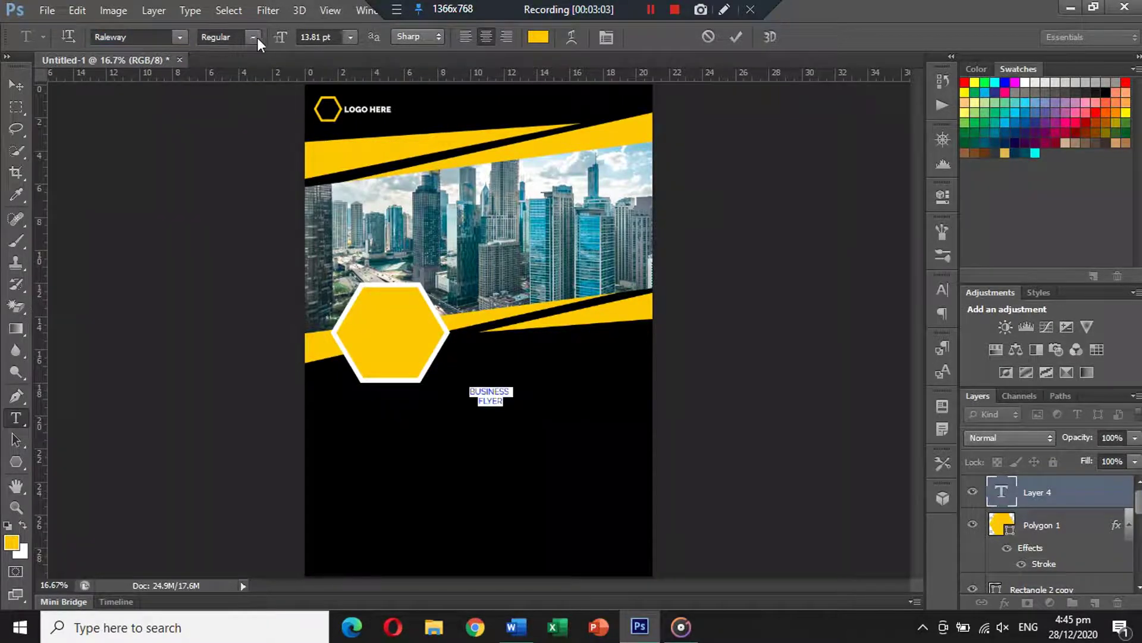
left_click(257, 37)
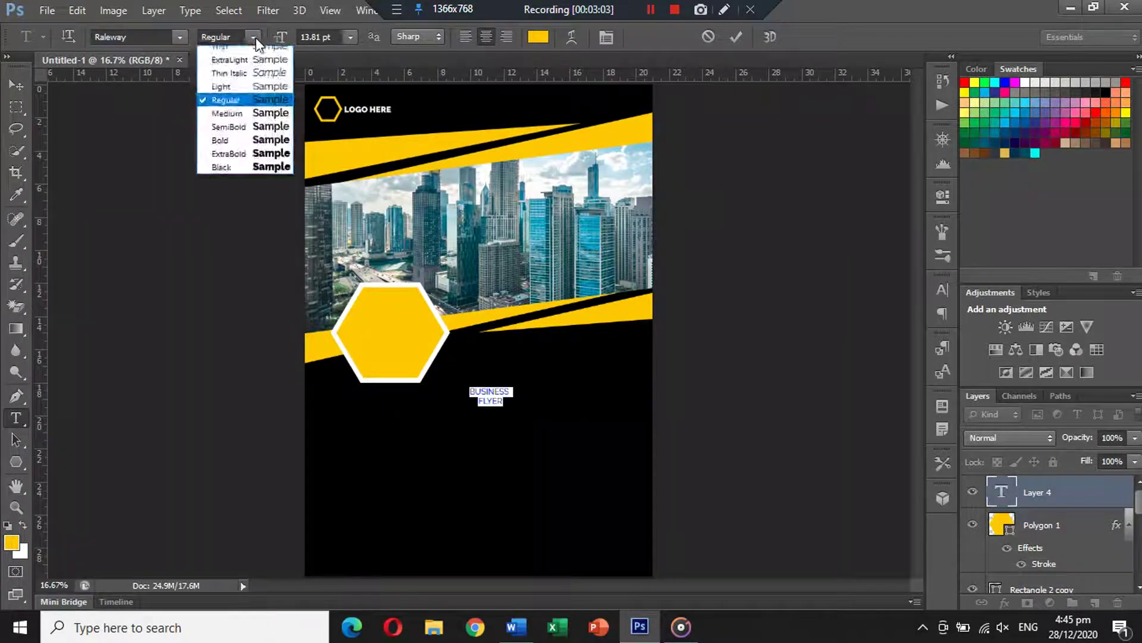
left_click(255, 173)
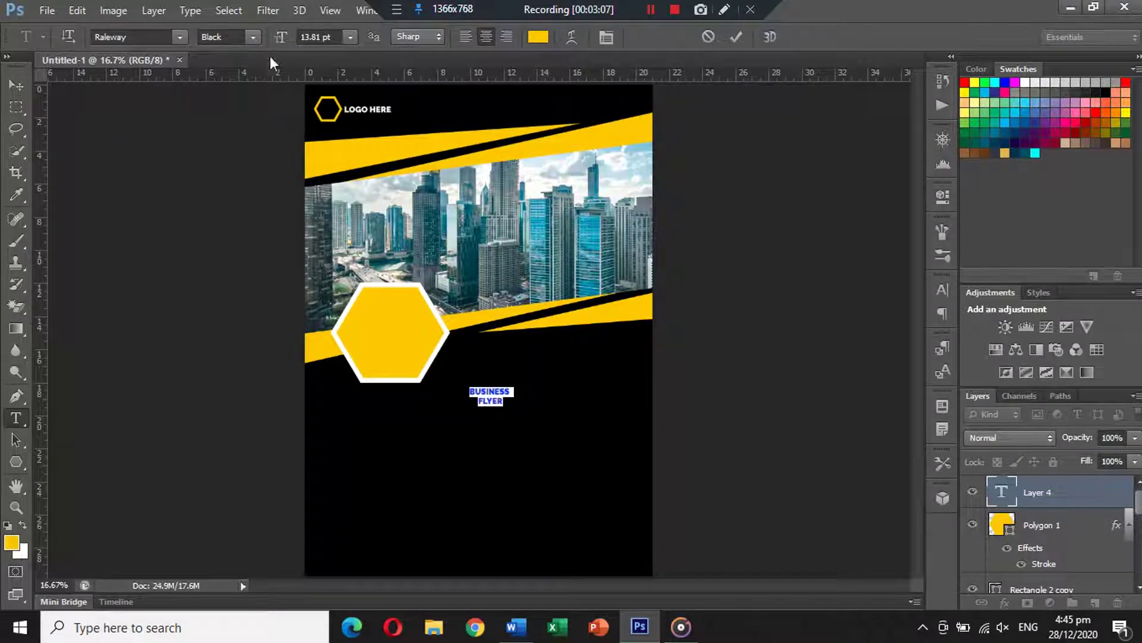
- Set the BUSINESS FLYER text colour to black
left_click(538, 37)
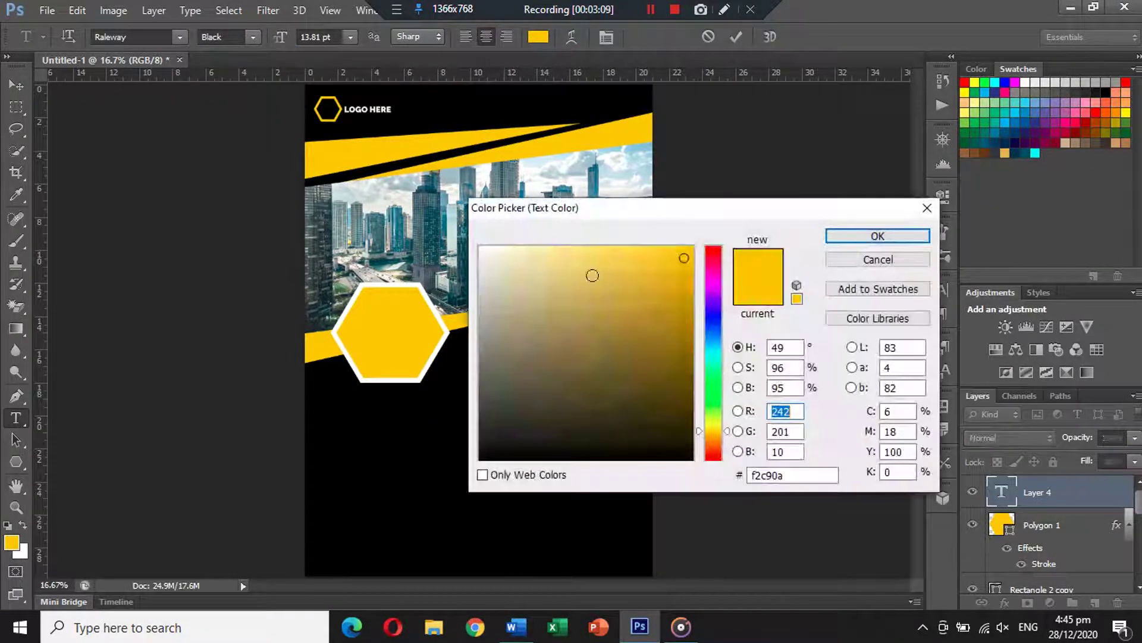
left_click(466, 491)
left_click(877, 236)
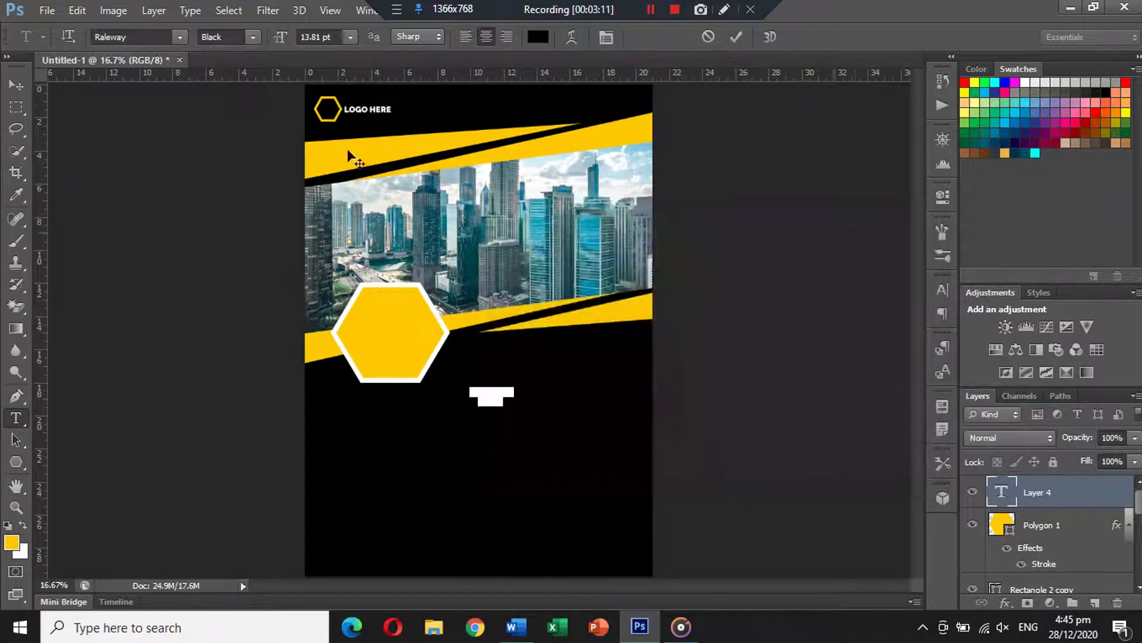
left_click(18, 87)
key("ctrl+t")
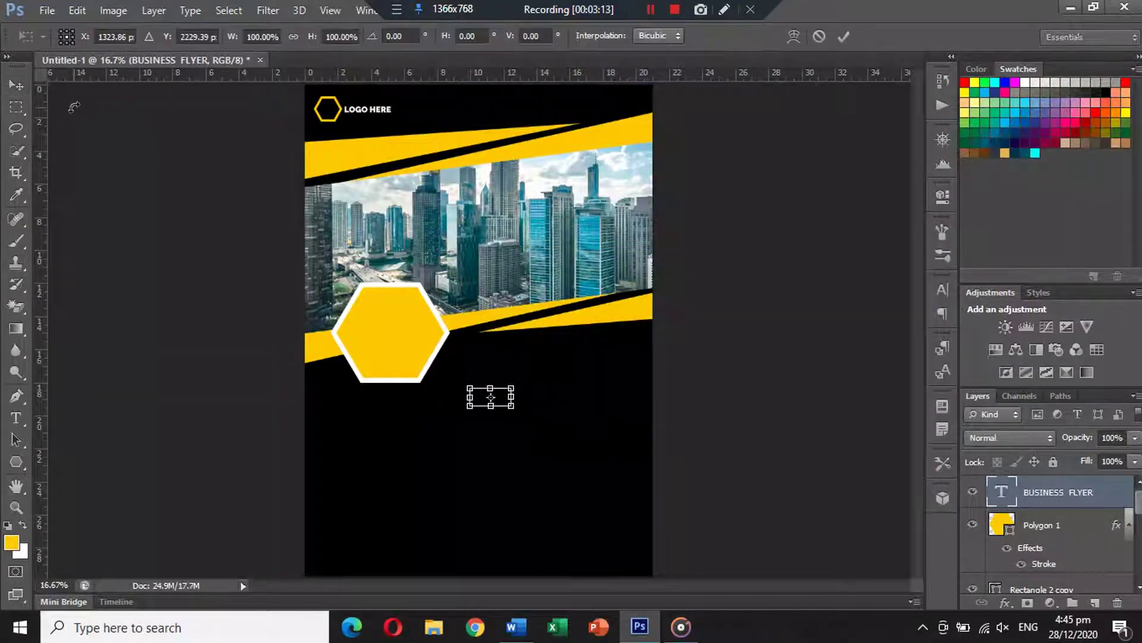
- Enlarge BUSINESS FLYER and centre it horizontally on the hexagon
mouse_move(508, 410)
left_mouse_down()
mouse_move(529, 421)
mouse_move(424, 344)
mouse_move(434, 316)
left_mouse_up()
key("Return")
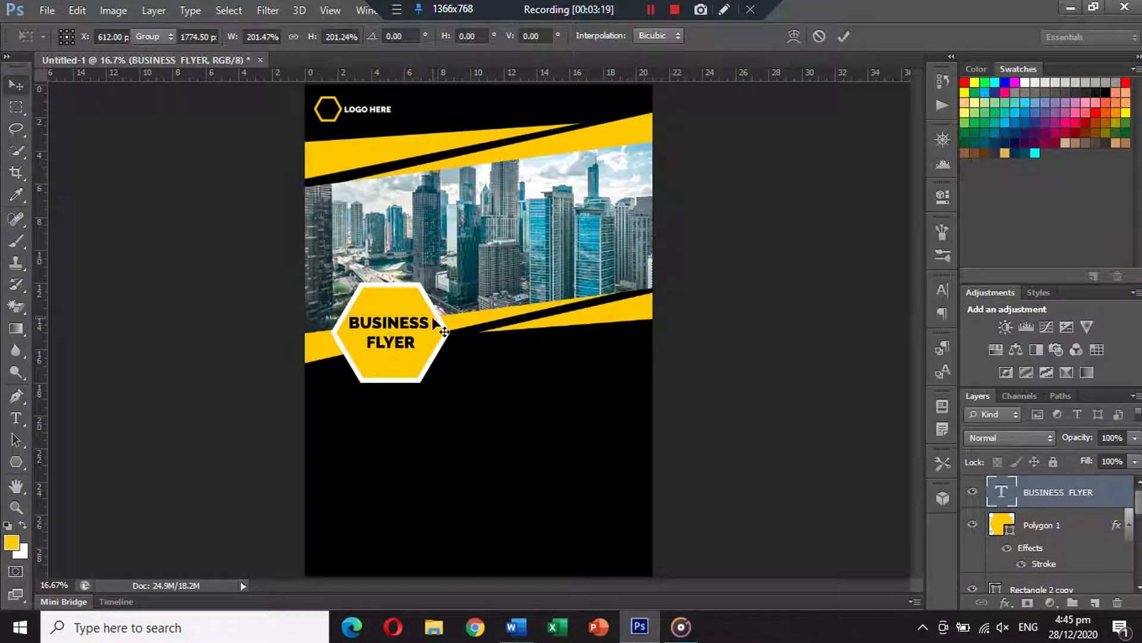
left_click(436, 305, "shift")
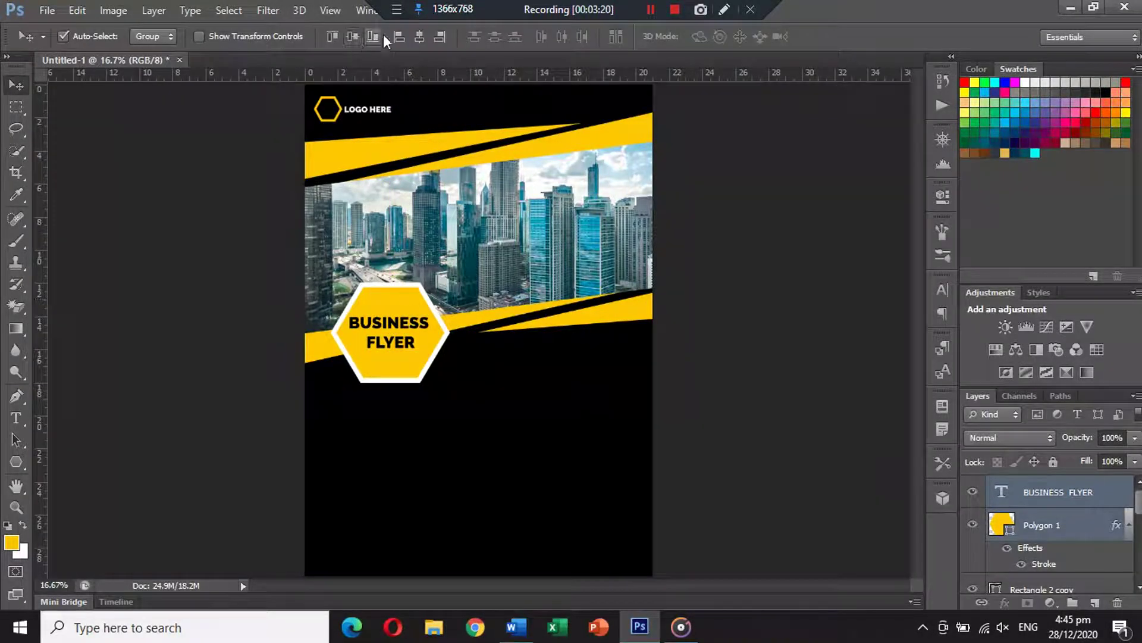
left_click(421, 37)
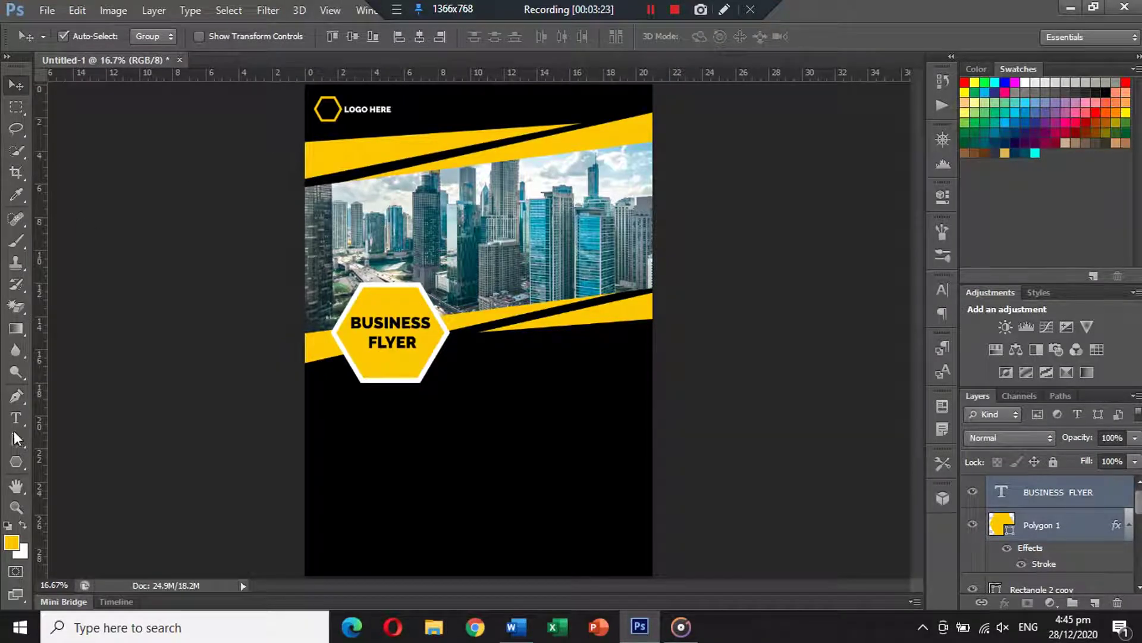
- Set the word FLYER to Raleway Medium and nudge the text down slightly
key("t")
double_click(392, 342)
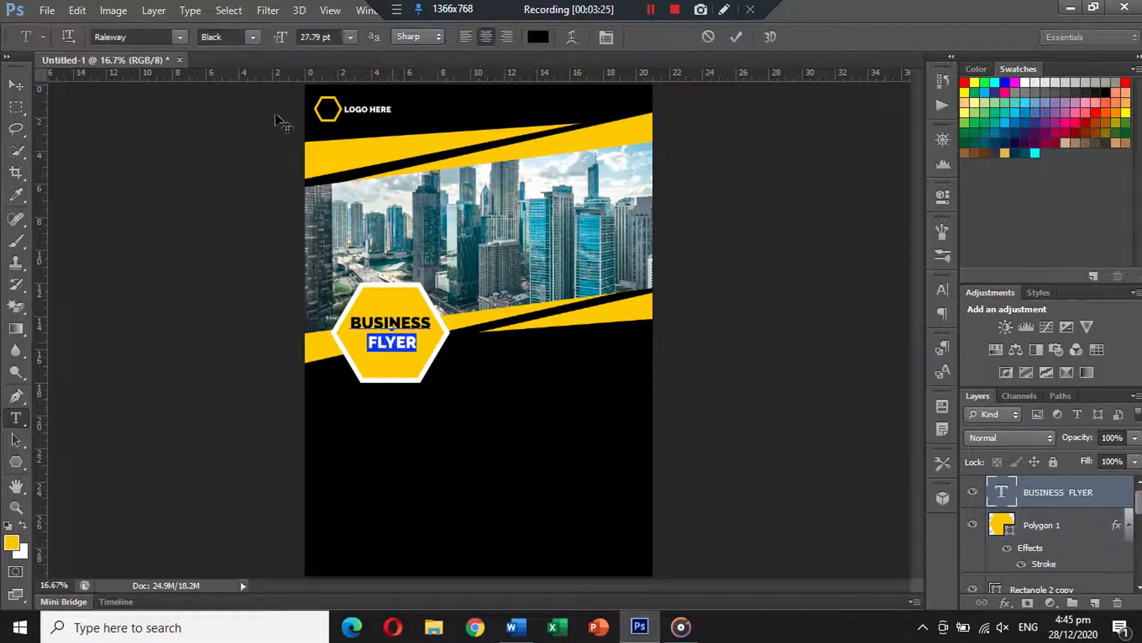
left_click(253, 37)
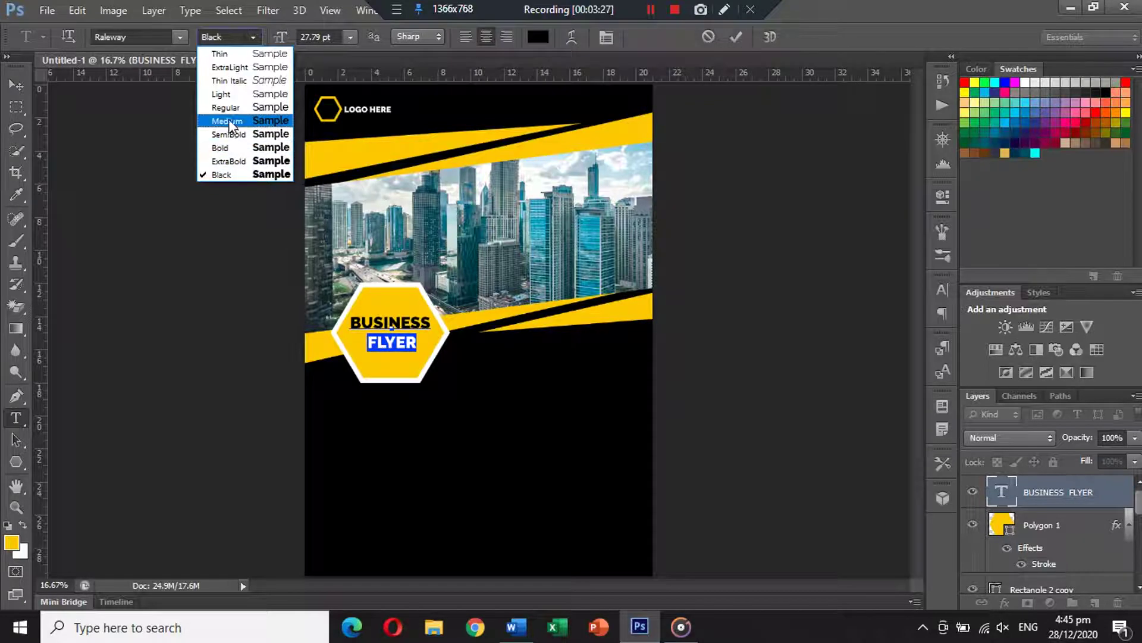
left_click(228, 119)
left_click(16, 84)
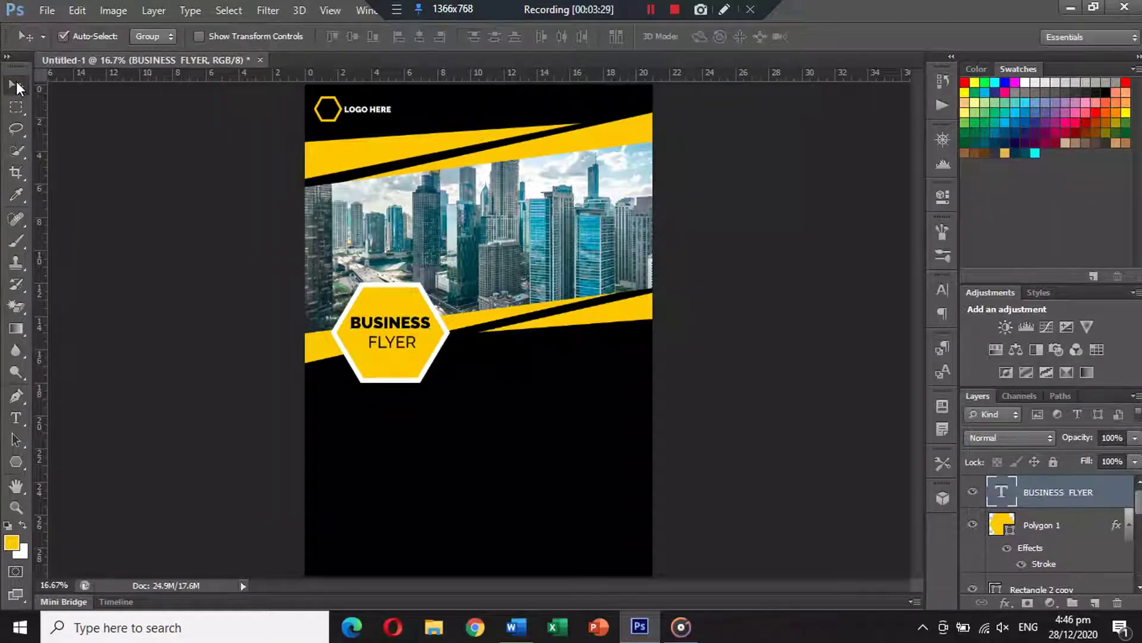
key("shift+Down")
key("shift+Down")
key("shift+Down")
key("shift+Down")
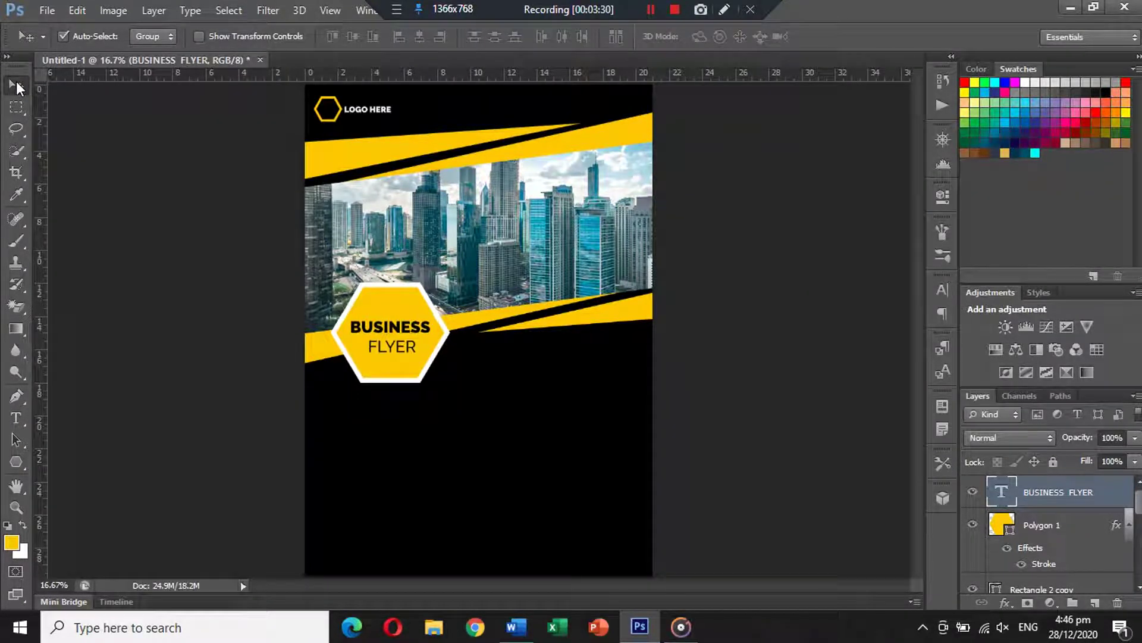
key("shift+Down")
left_click_drag(390, 327, 391, 328)
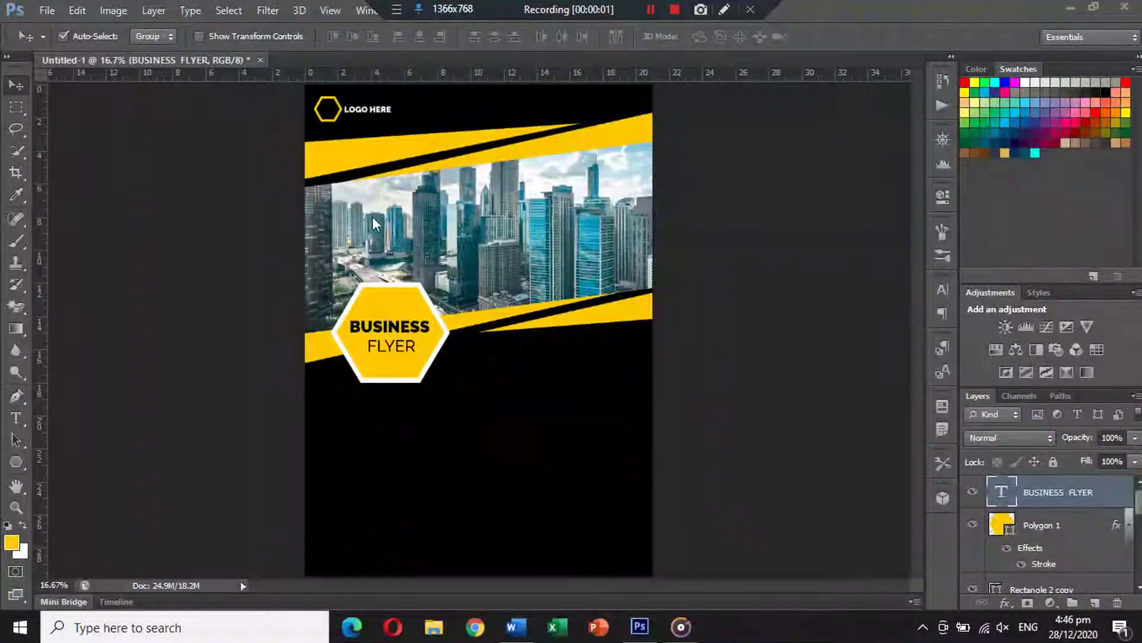
- Add HEADLINE text below the hexagon in the yellow band colour and Black weight
left_click(16, 418)
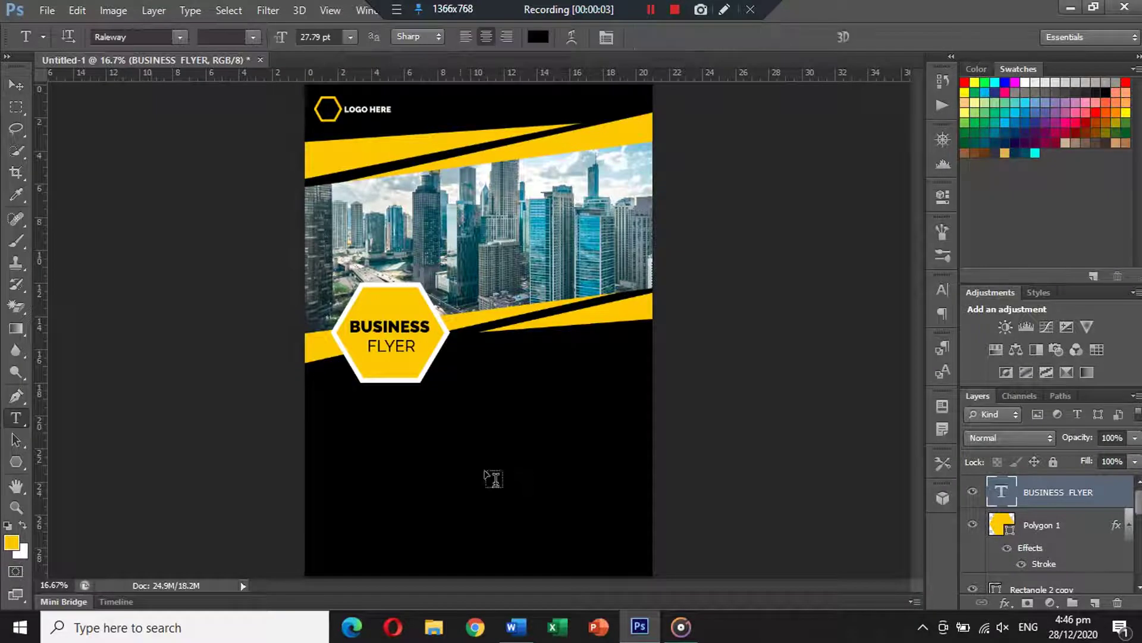
left_click(408, 451)
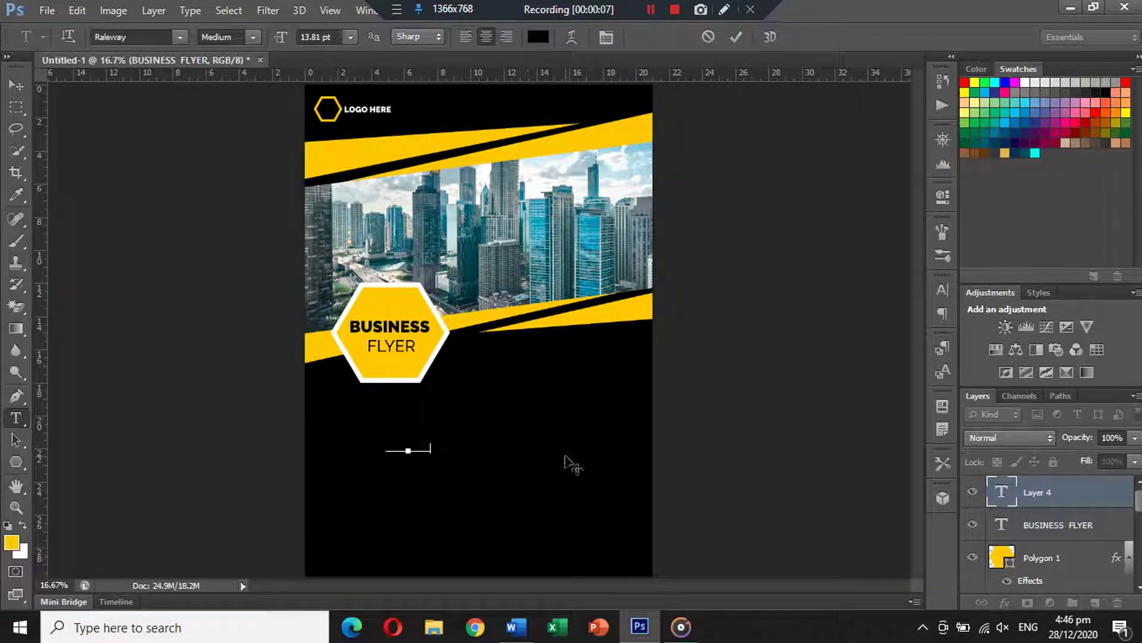
left_click(538, 36)
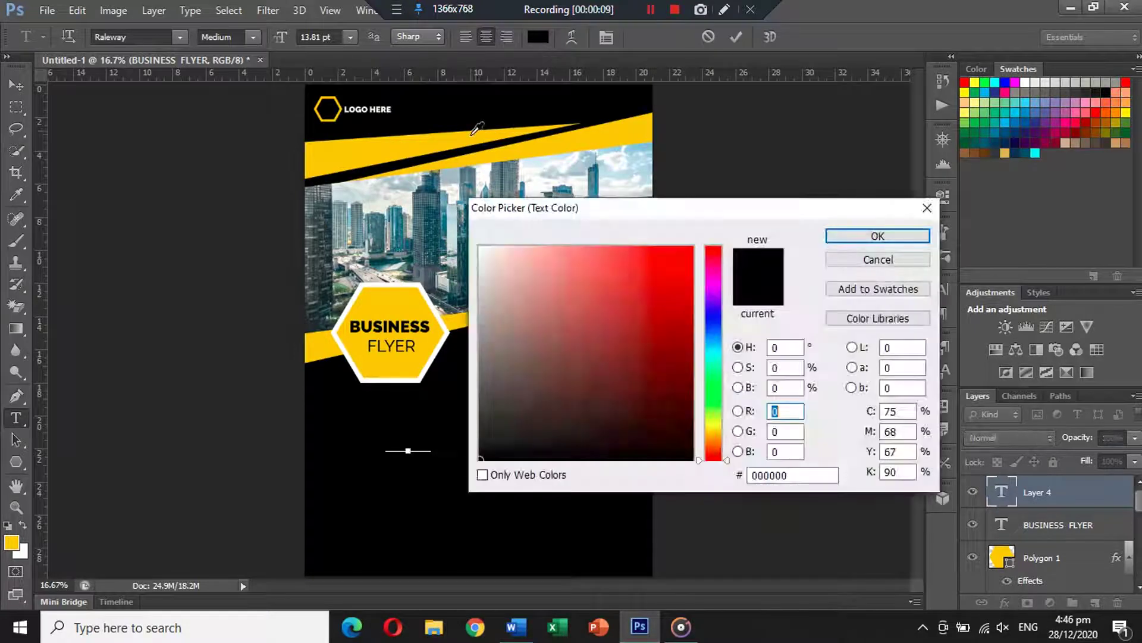
left_click(470, 138)
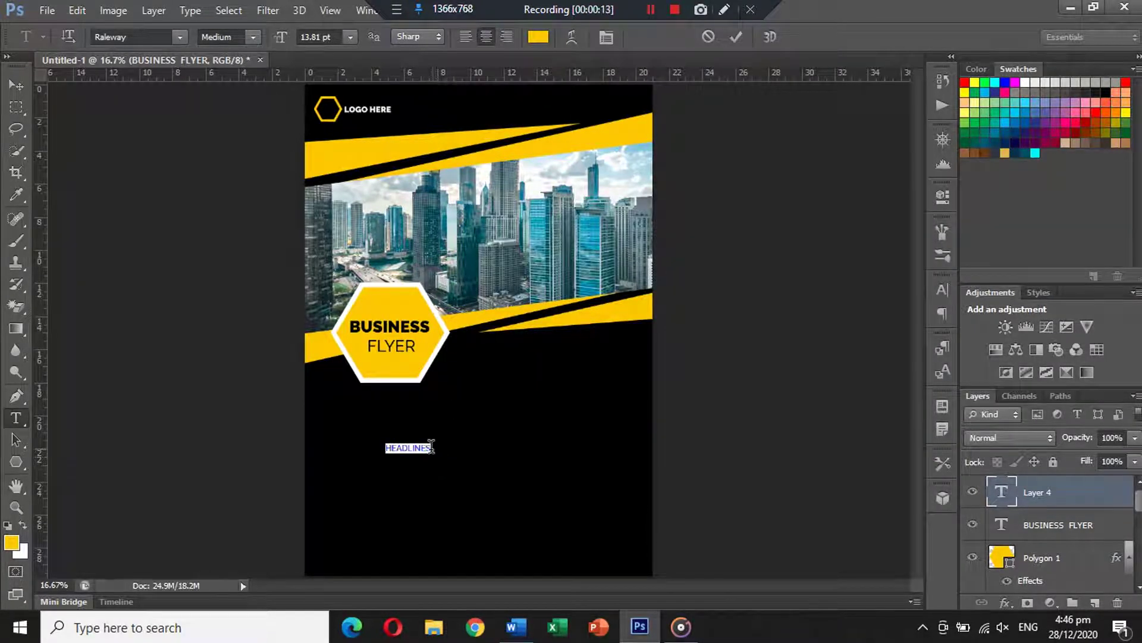
left_click(431, 447)
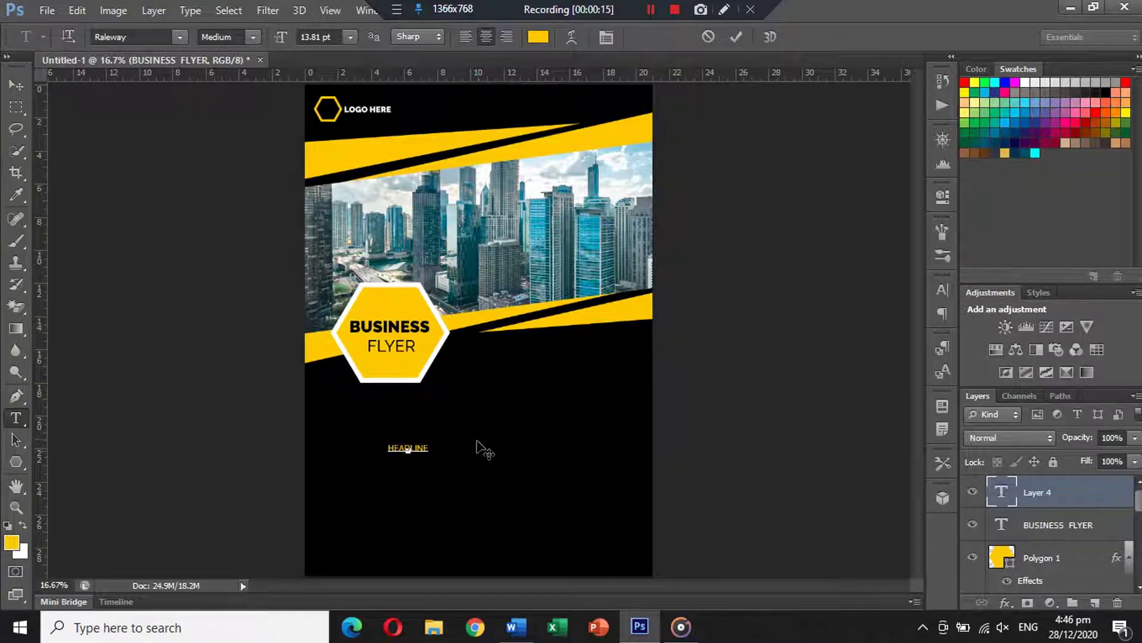
key("ctrl+a")
left_click(250, 36)
left_click(238, 177)
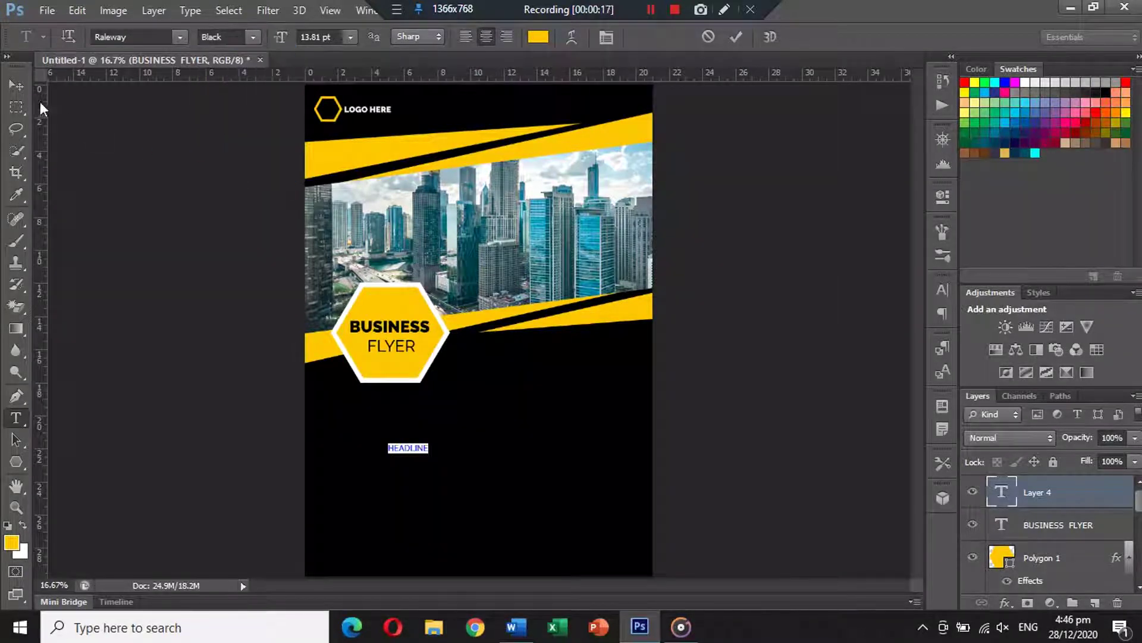
left_click(12, 87)
- Enlarge HEADLINE to about 282% and move it left toward the page margin
key("ctrl+t")
left_click_drag(433, 459, 464, 475)
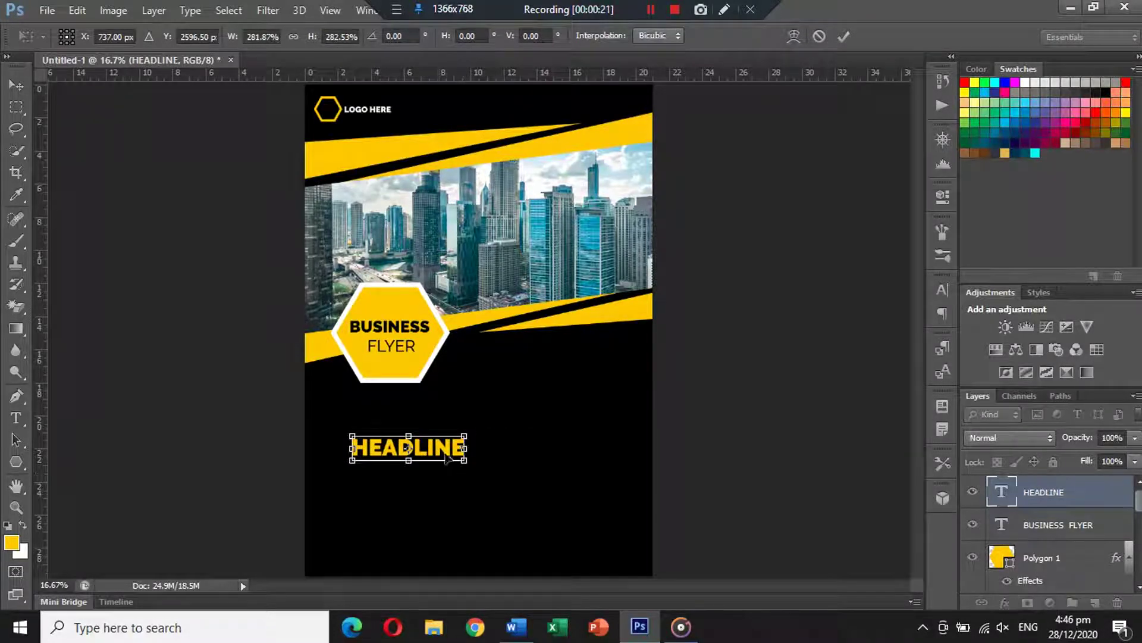
left_click_drag(449, 453, 427, 445)
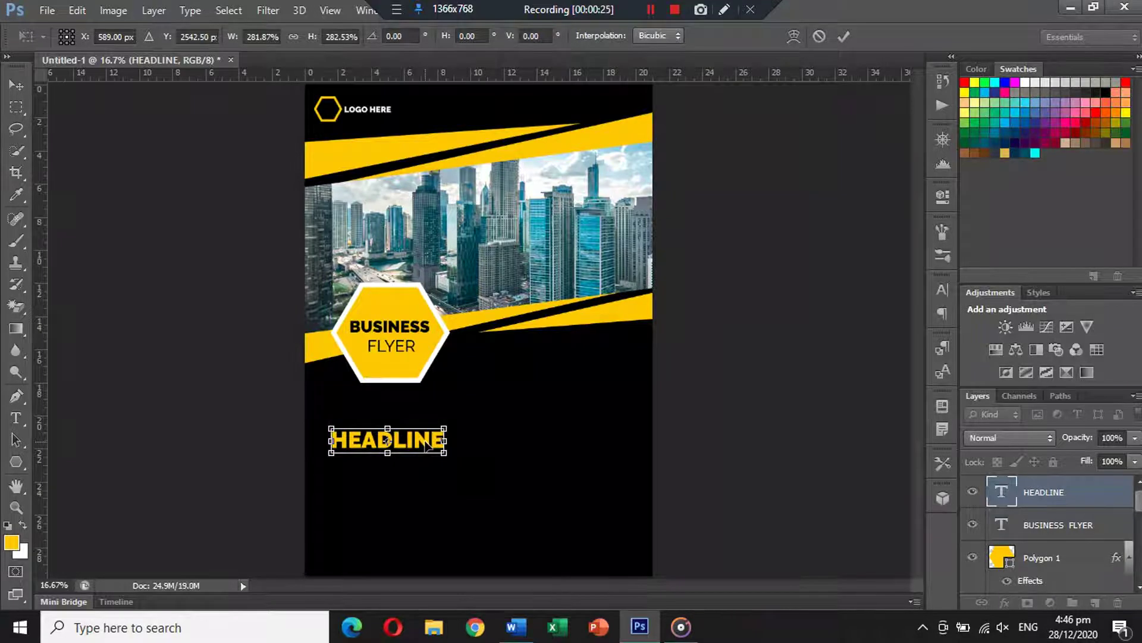
key("Return")
- Try selecting the logo directly on the canvas and dismiss the resulting error message
left_click(368, 116)
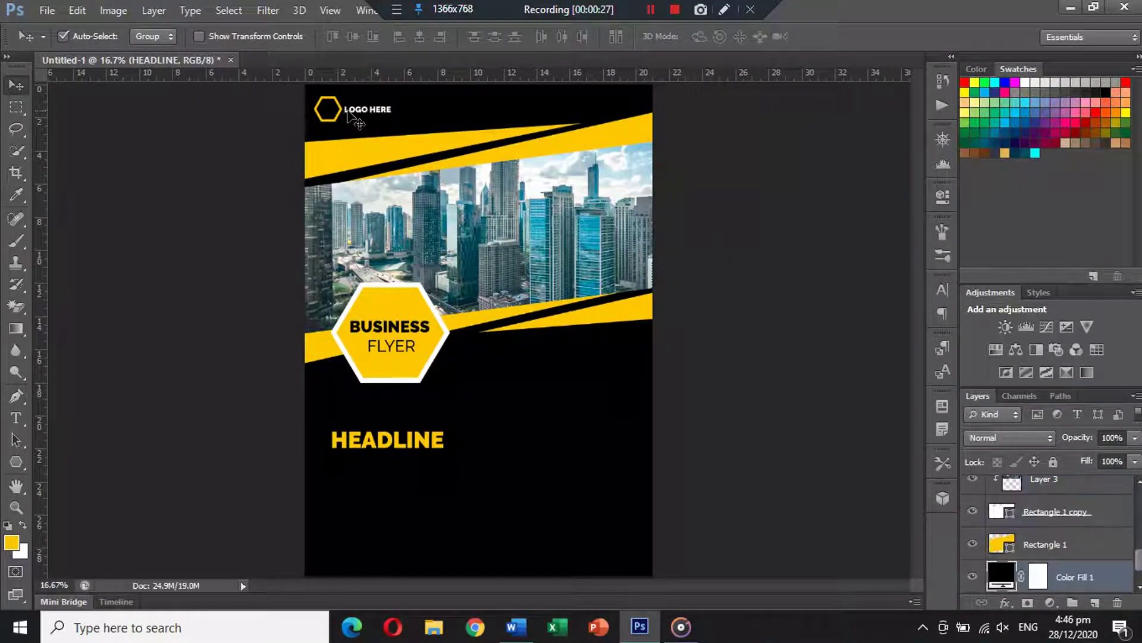
left_click(348, 117)
left_click(512, 253)
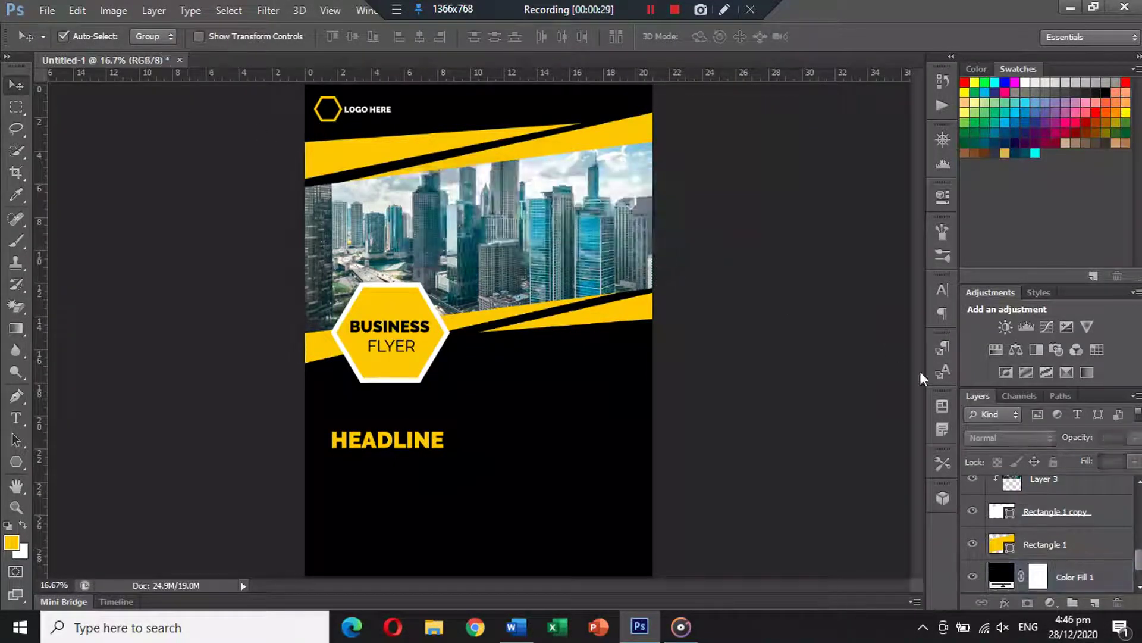
scroll(1077, 512, "down", 2)
scroll(1078, 519, "up", 3)
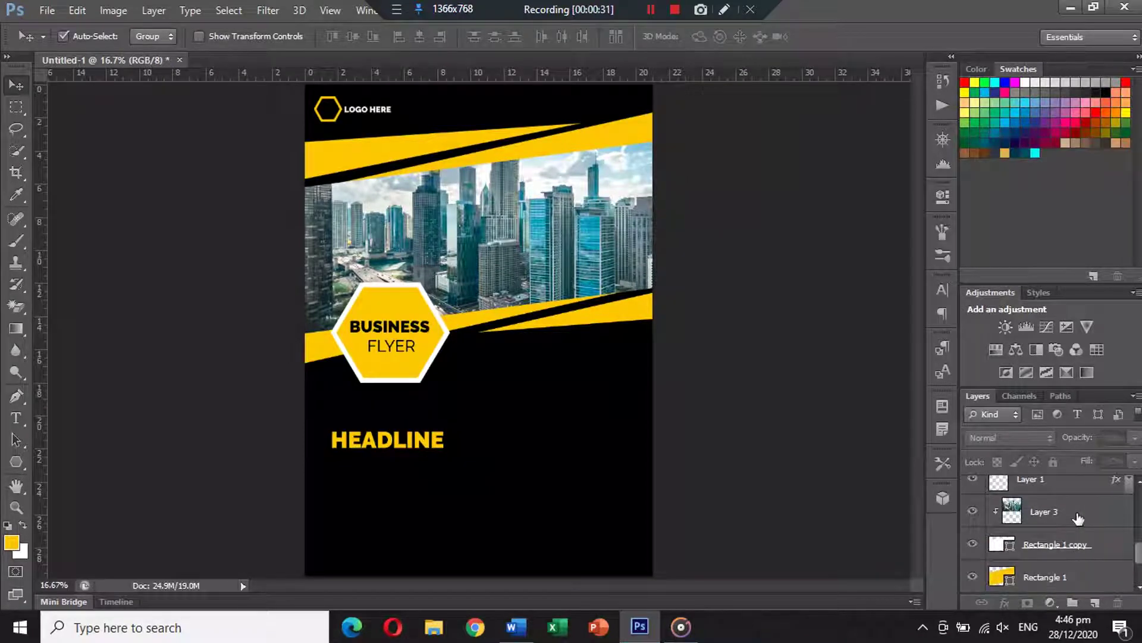
scroll(1077, 517, "down", 1)
scroll(1071, 512, "up", 2)
- Select the logo's Layer 2 and Layer 1 together in the Layers panel
left_click(1065, 490)
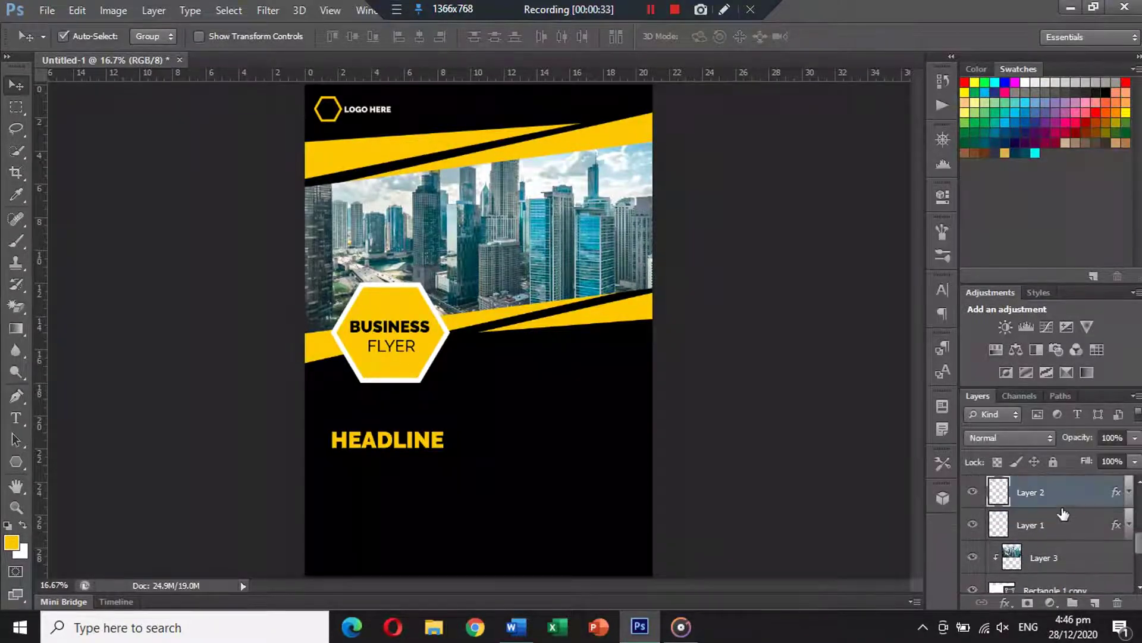
left_click(1063, 516, "shift")
left_click(372, 111)
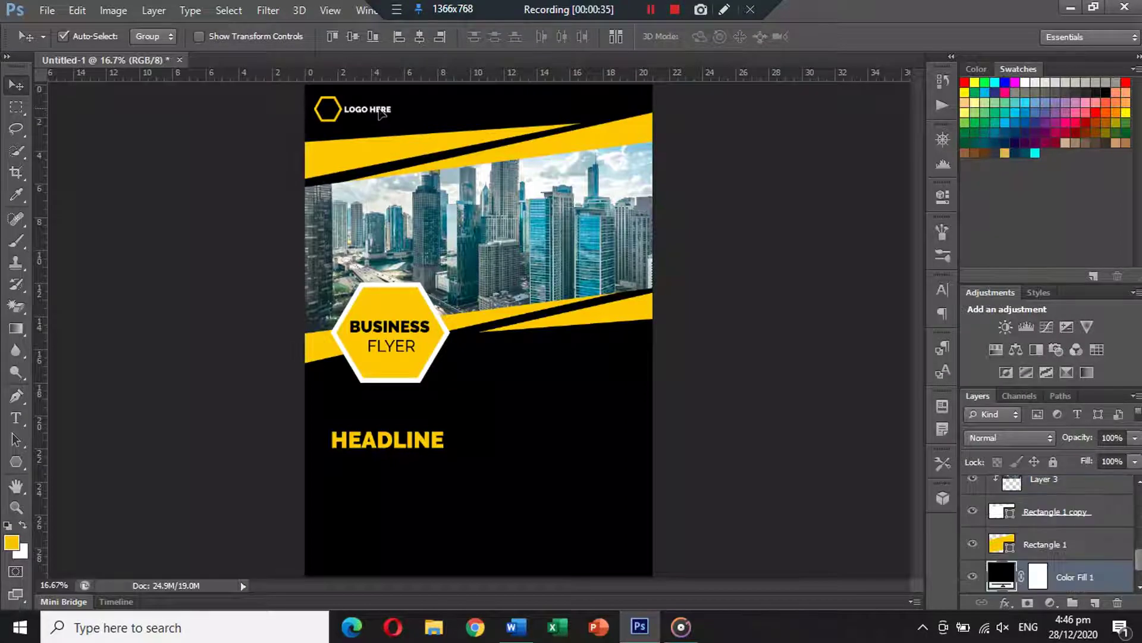
scroll(1092, 528, "down", 1)
scroll(1092, 528, "up", 1)
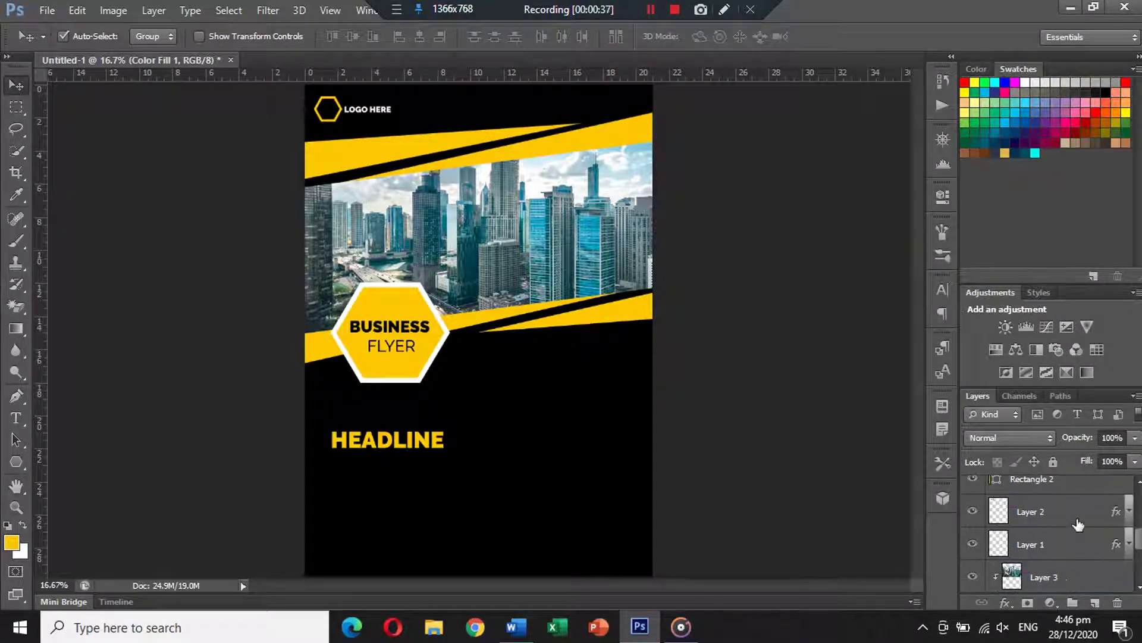
left_click(1083, 517)
left_click(1062, 546, "shift")
- Shift the logo slightly right so its left edge lines up with HEADLINE
key("ctrl+t")
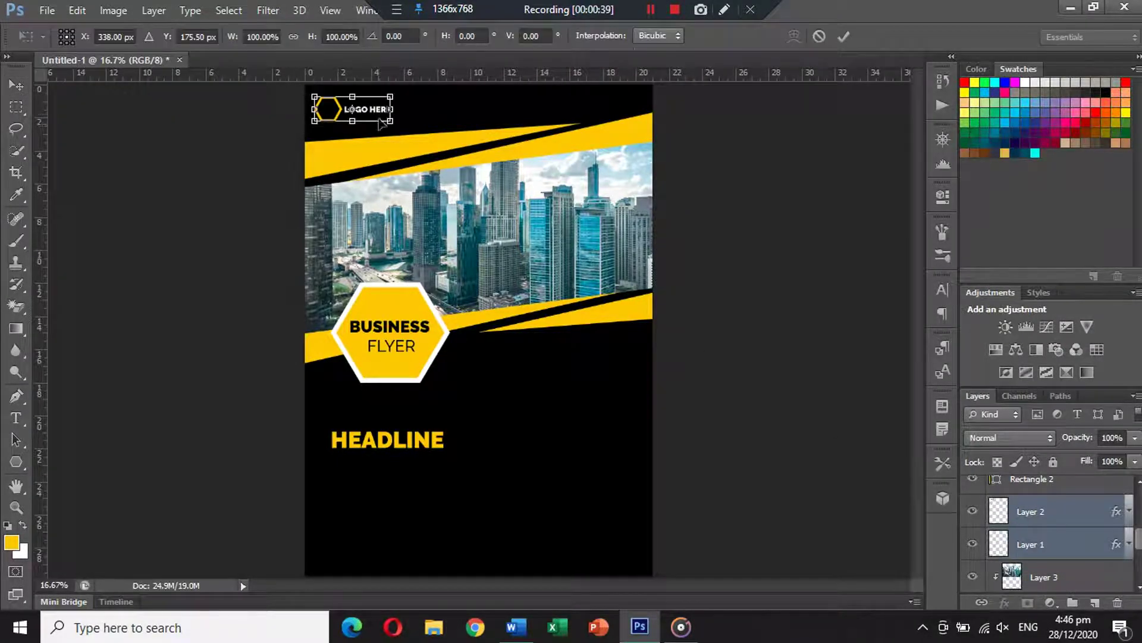
left_click_drag(386, 113, 393, 111)
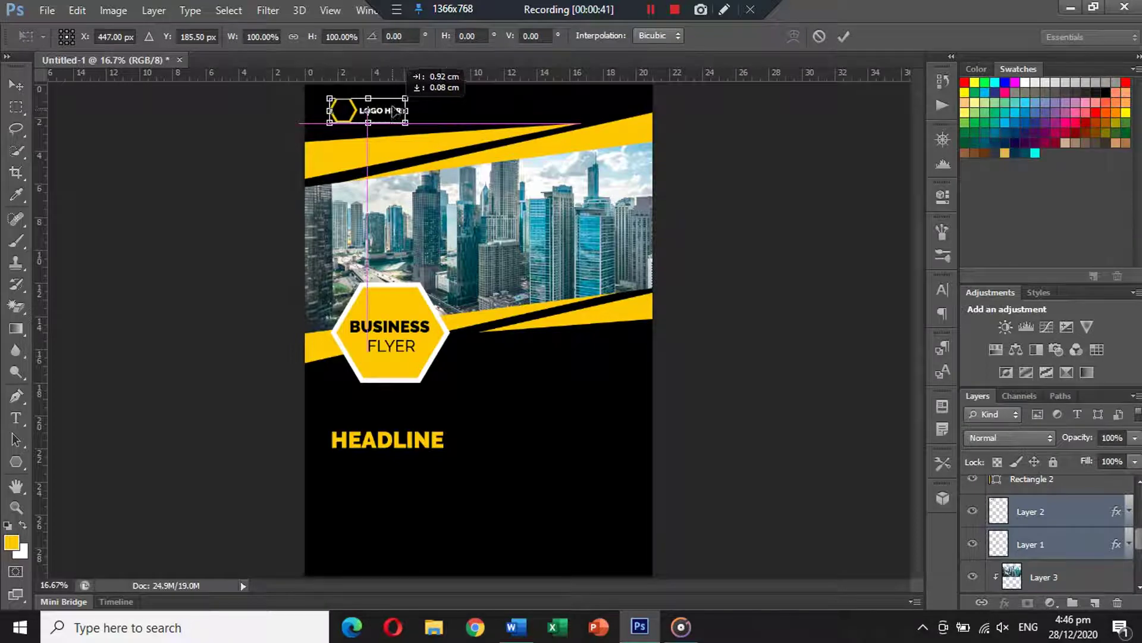
key("Escape")
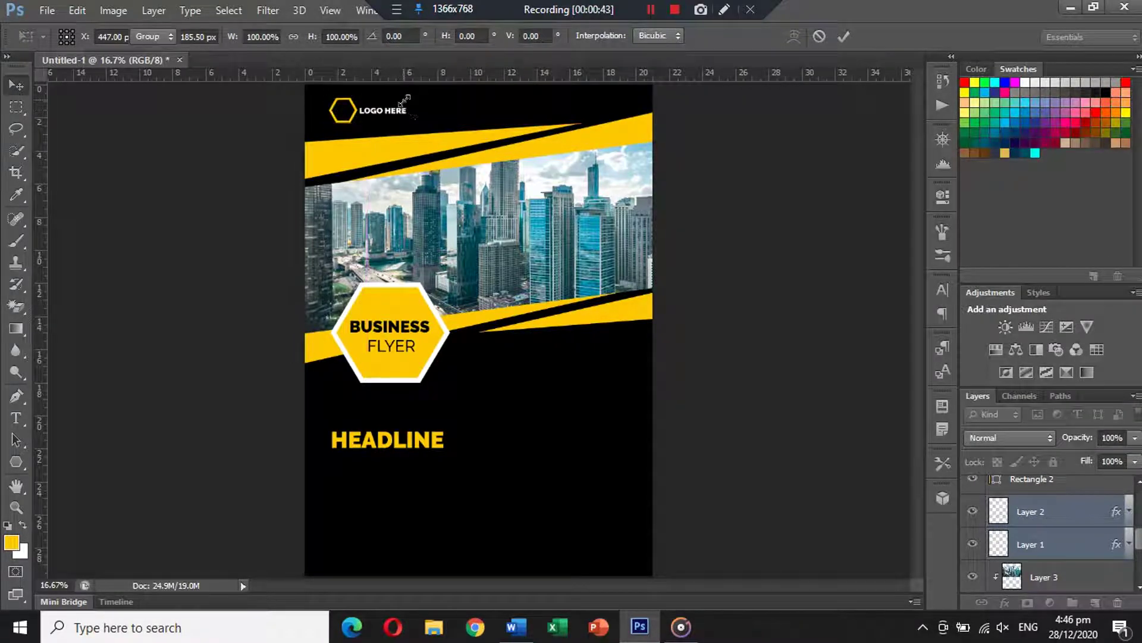
left_click_drag(380, 114, 386, 113)
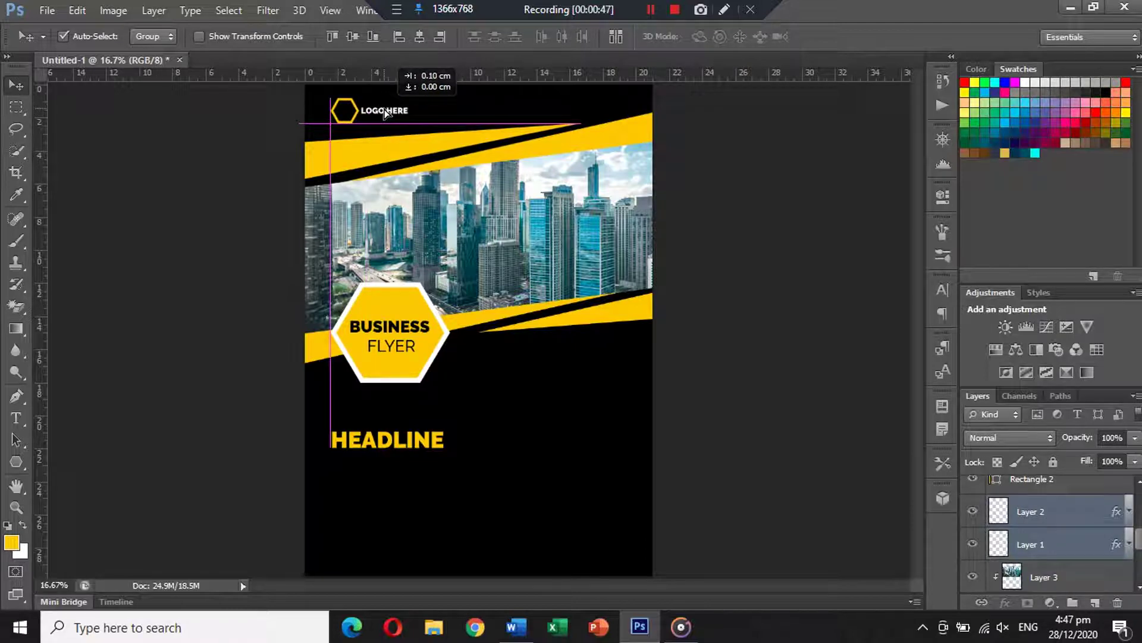
- Move HEADLINE up toward the hexagon, duplicate it below, and retype the copy as SUB HEADLINE
left_click(429, 454)
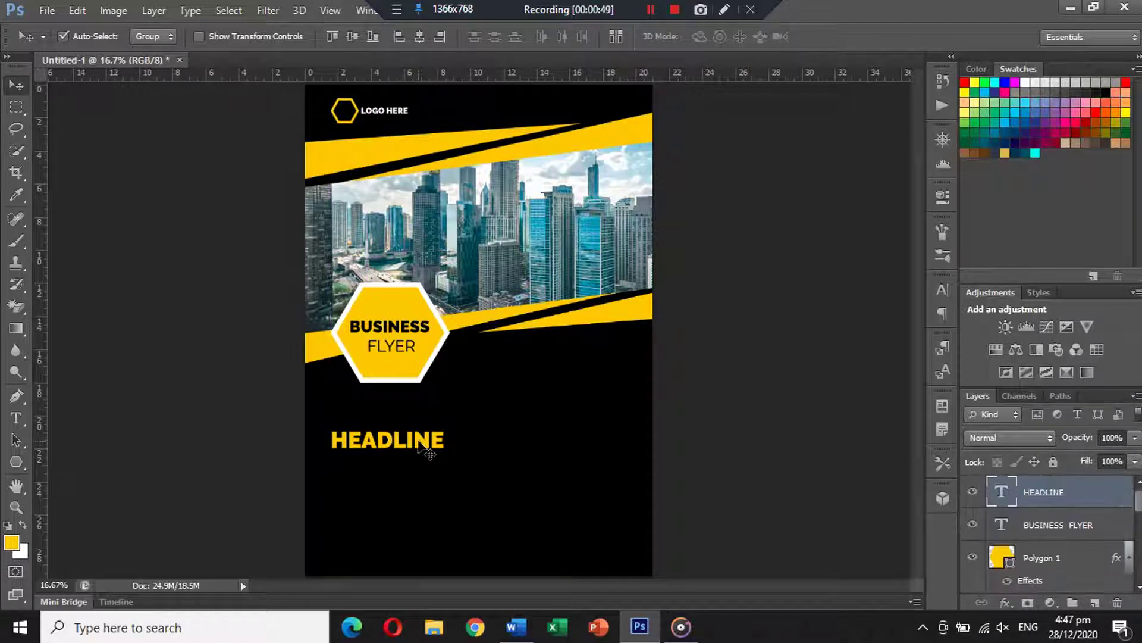
left_click_drag(430, 447, 421, 420)
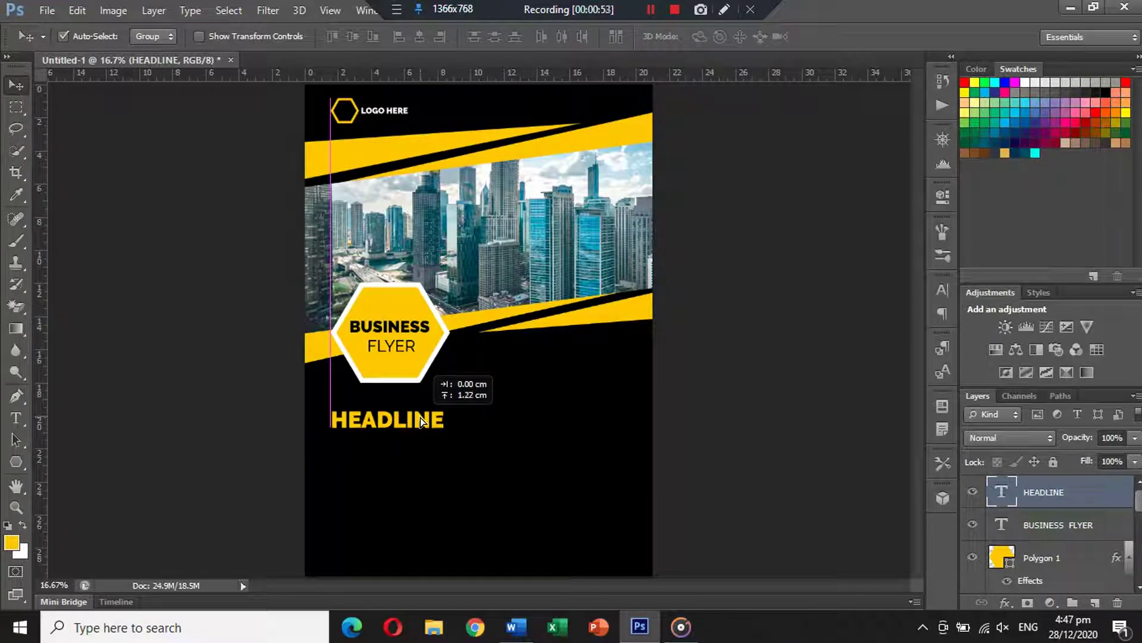
left_click_drag(421, 421, 423, 455, "alt")
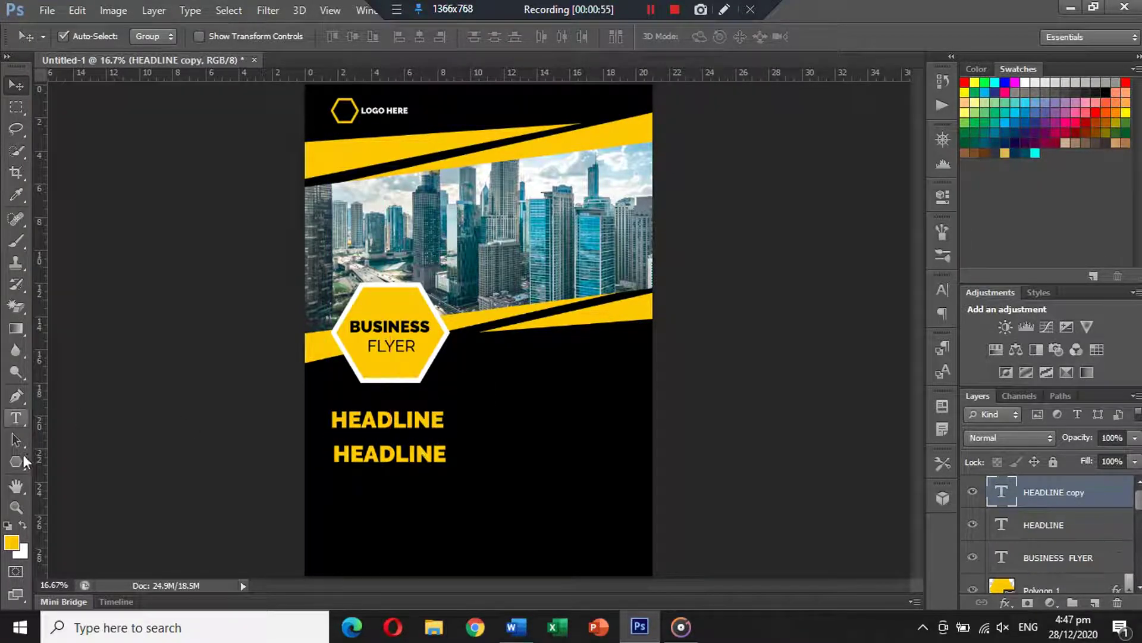
left_click(16, 418)
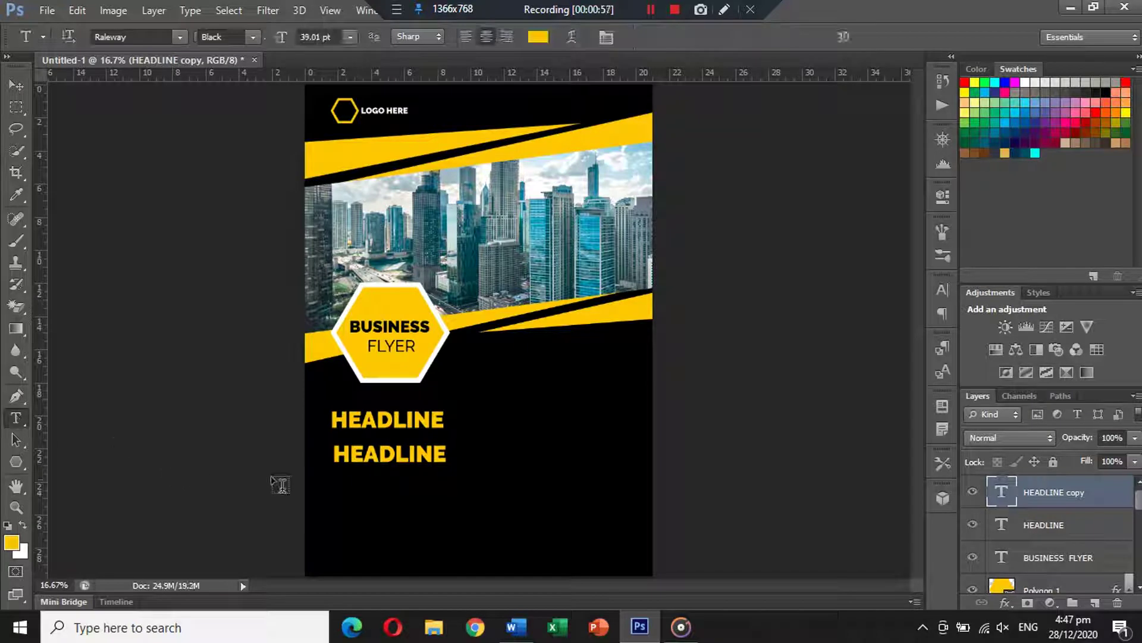
double_click(373, 447)
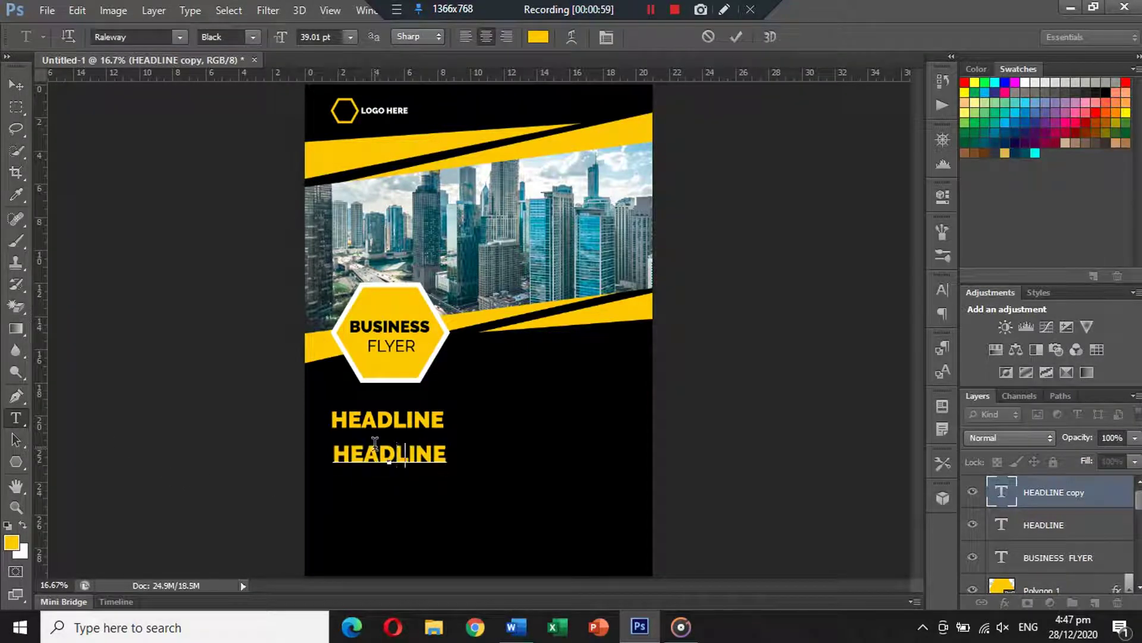
type("SUB HEAD")
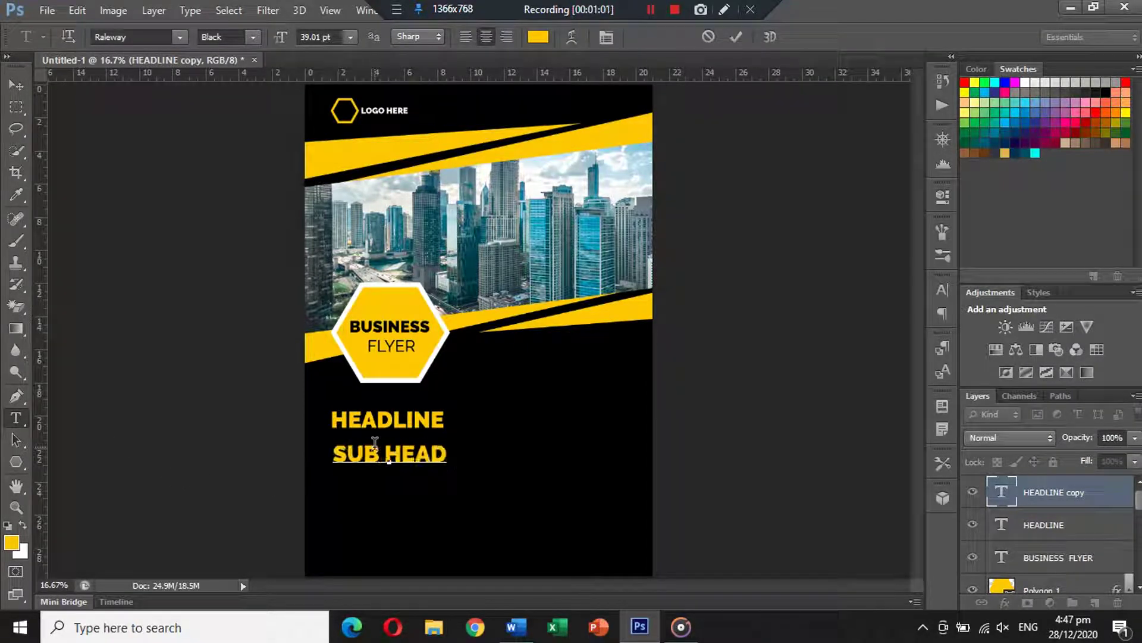
type("L")
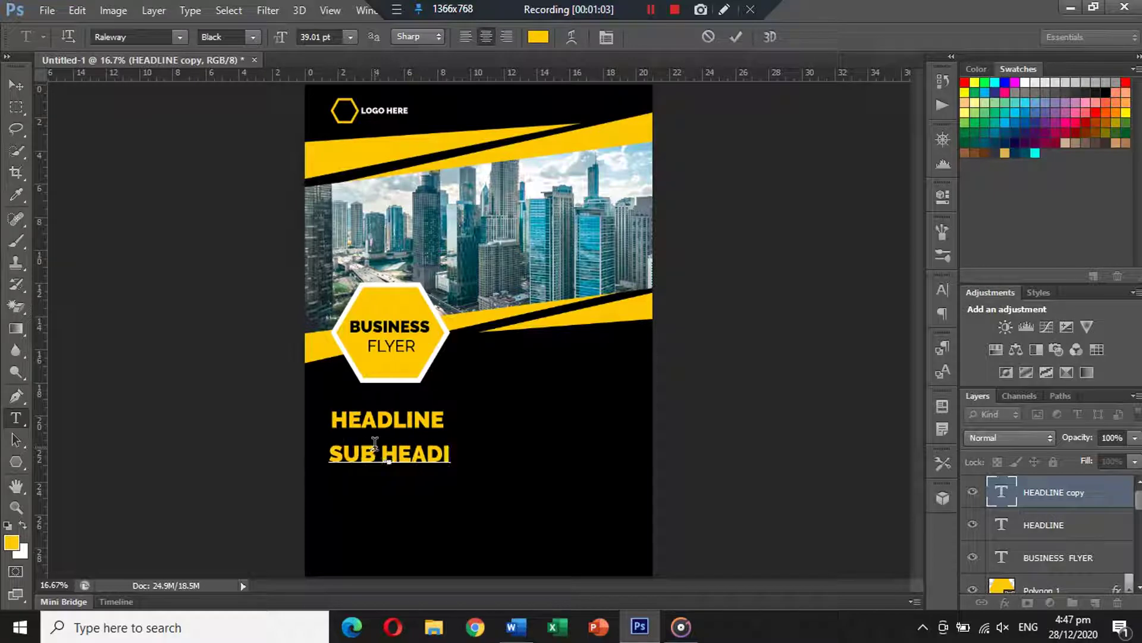
type("INE")
- Set SUB HEADLINE to Medium weight and white (ffffff) colour
key("ctrl+a")
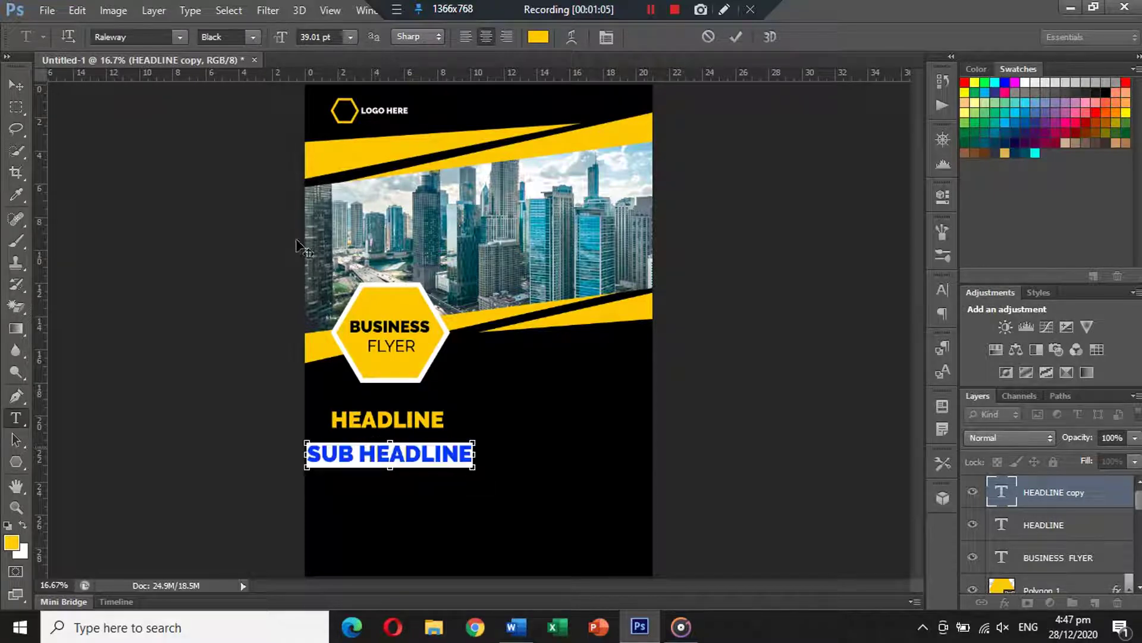
left_click(255, 38)
left_click(249, 121)
left_click(538, 37)
left_click(429, 189)
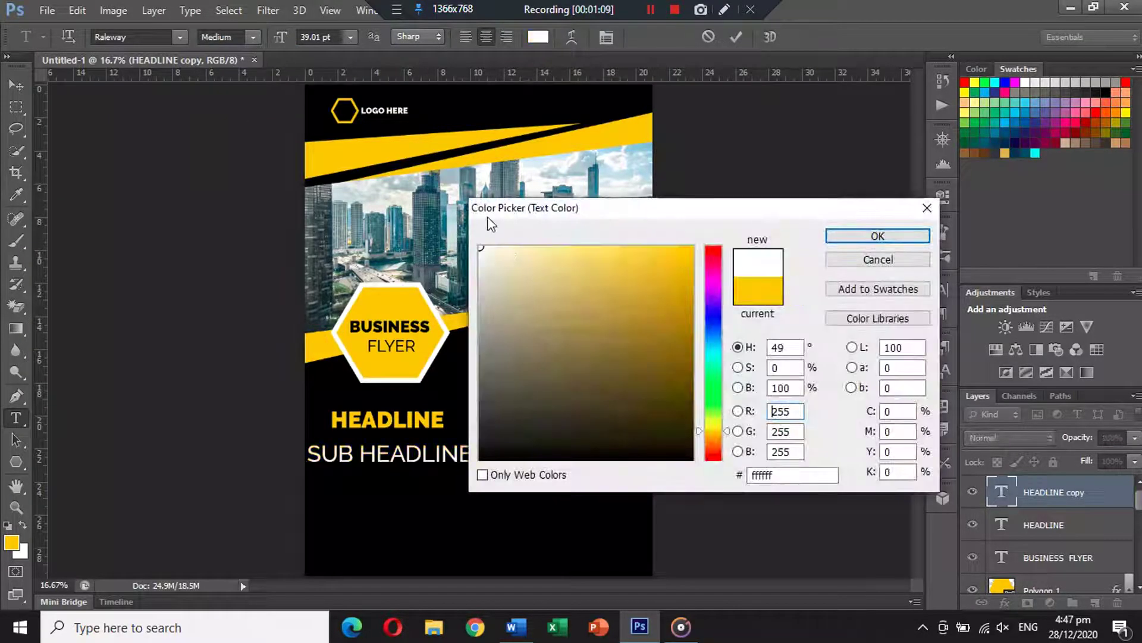
left_click(909, 235)
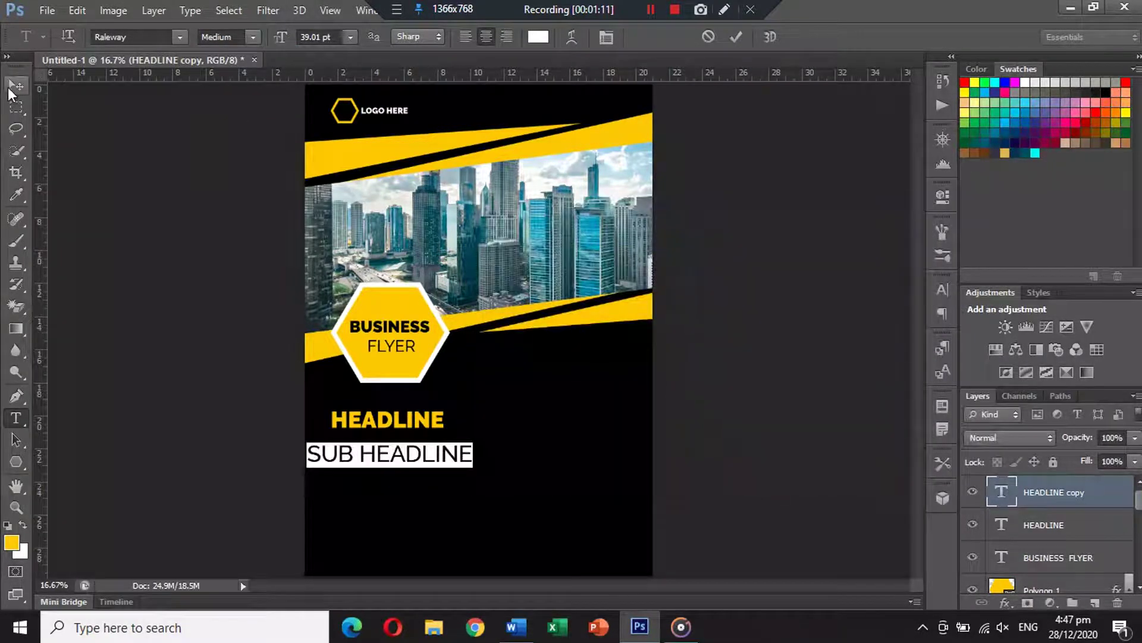
left_click(8, 87)
key("ctrl+t")
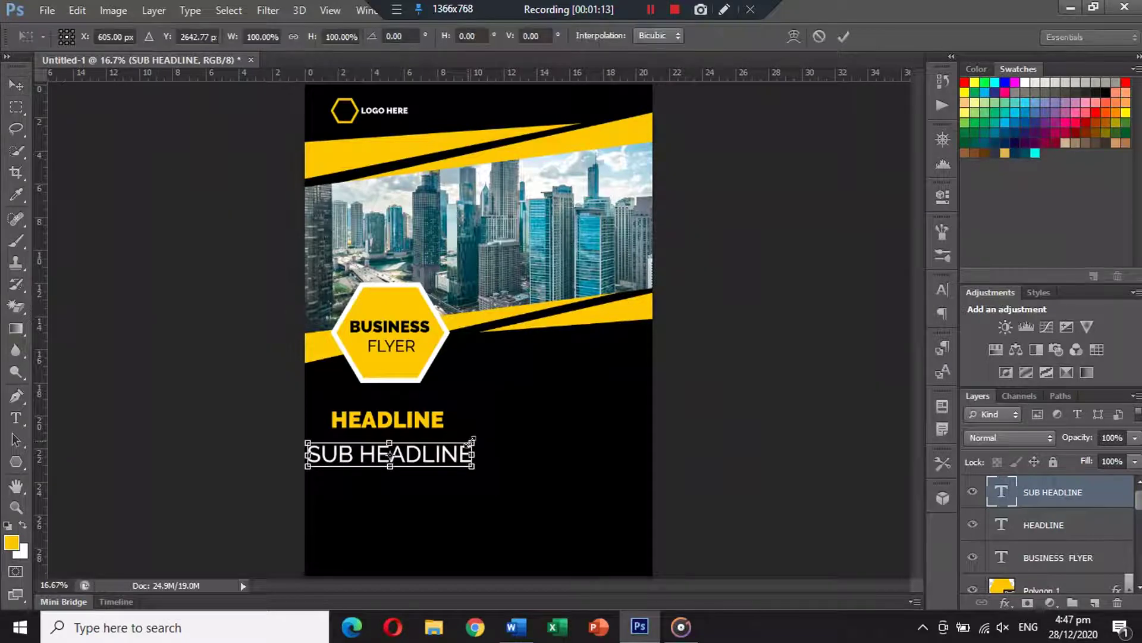
- Scale SUB HEADLINE down to about 63% and smaller, then nudge it left-aligned under HEADLINE
mouse_move(471, 442)
left_mouse_down()
mouse_move(424, 457)
mouse_move(422, 443)
left_mouse_up()
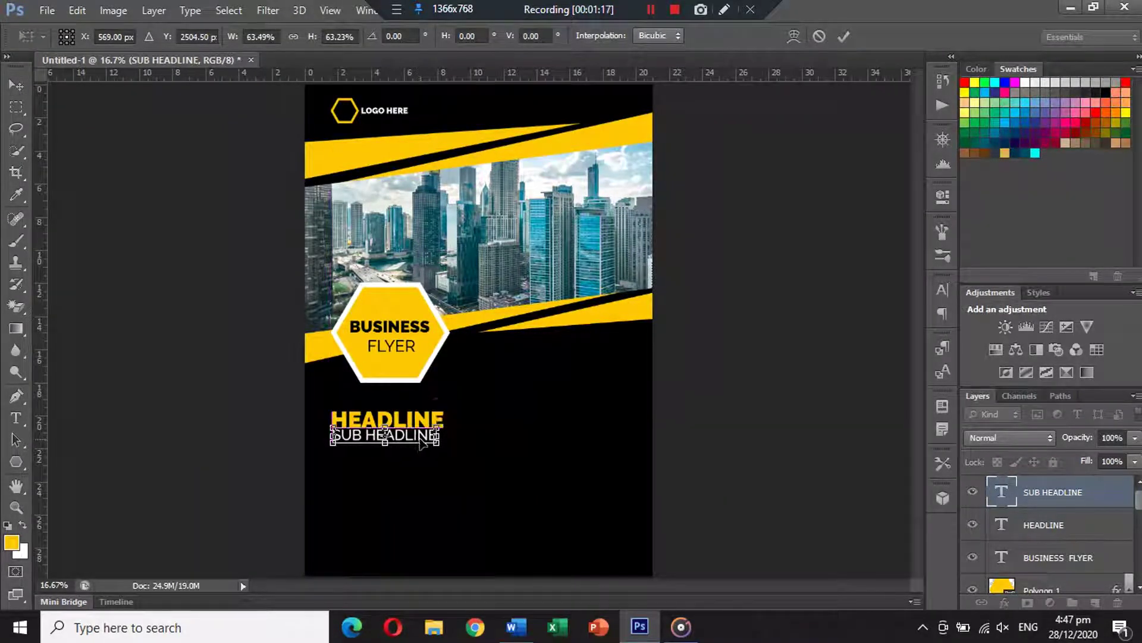
key("Return")
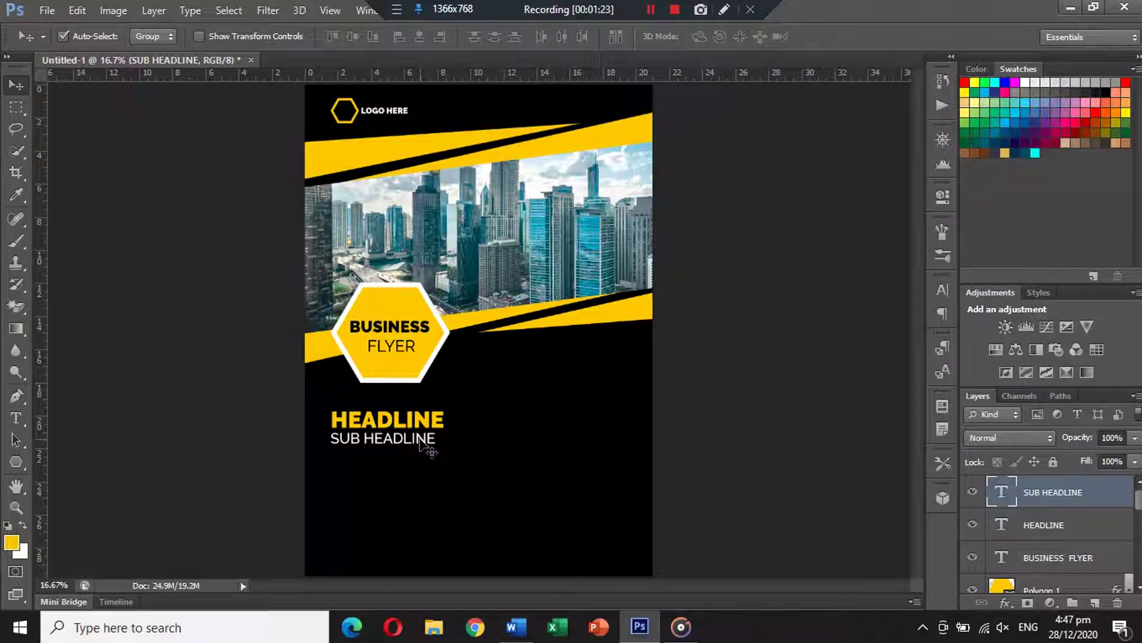
key("ctrl+t")
left_click_drag(431, 437, 439, 437)
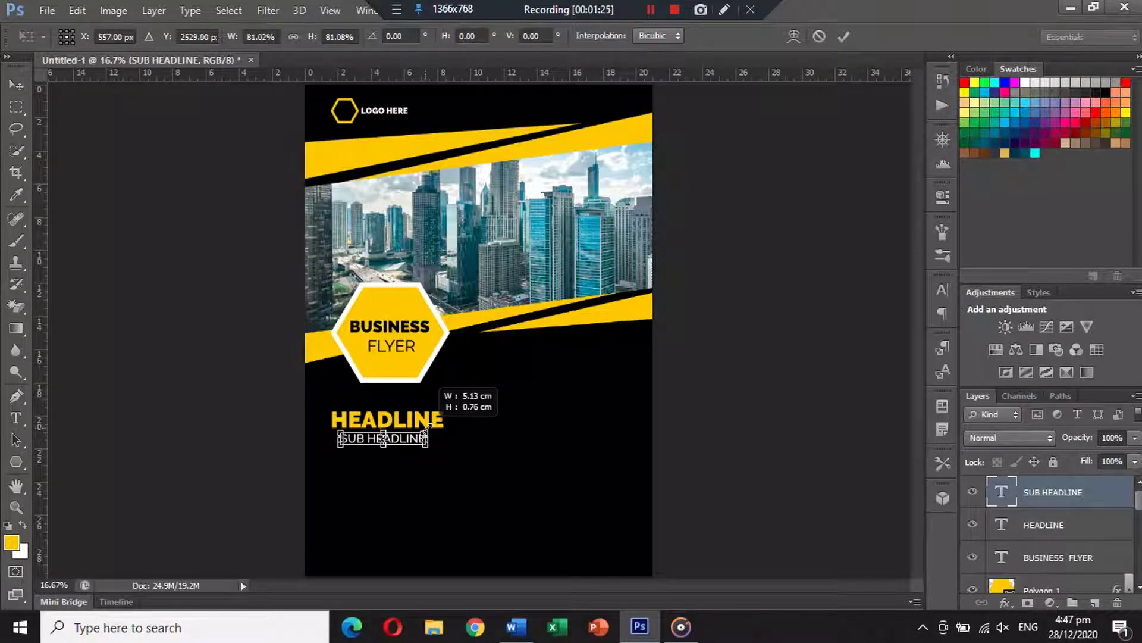
key("Return")
key("shift+Left")
key("shift+Left")
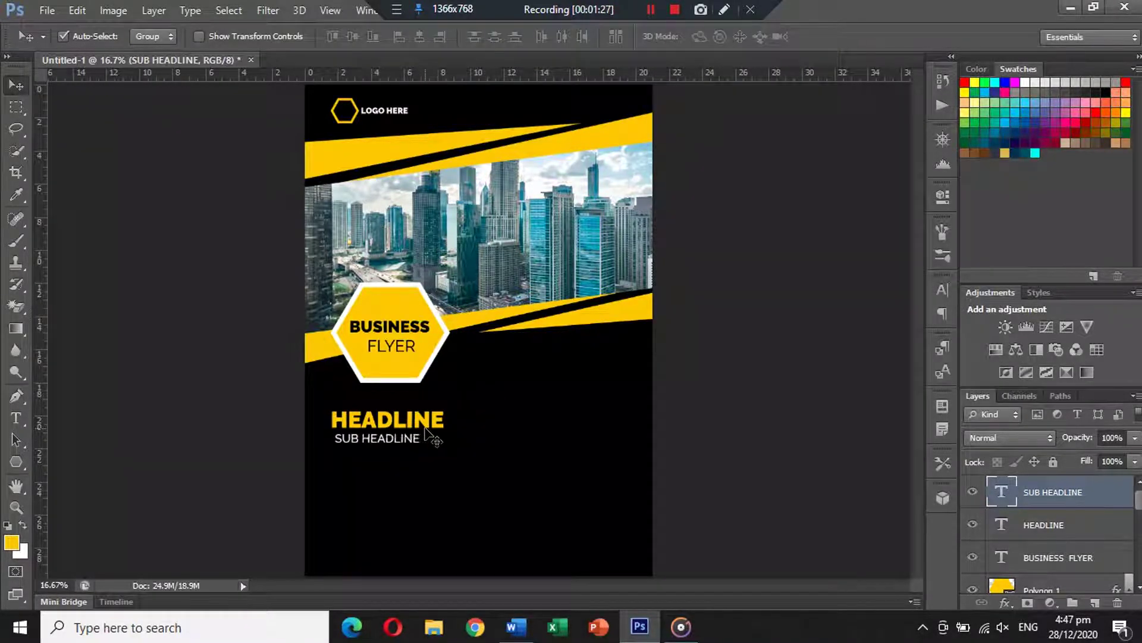
key("shift+Left")
key("shift+Left")
key("shift+Left")
key("shift+Left")
key("shift+Right")
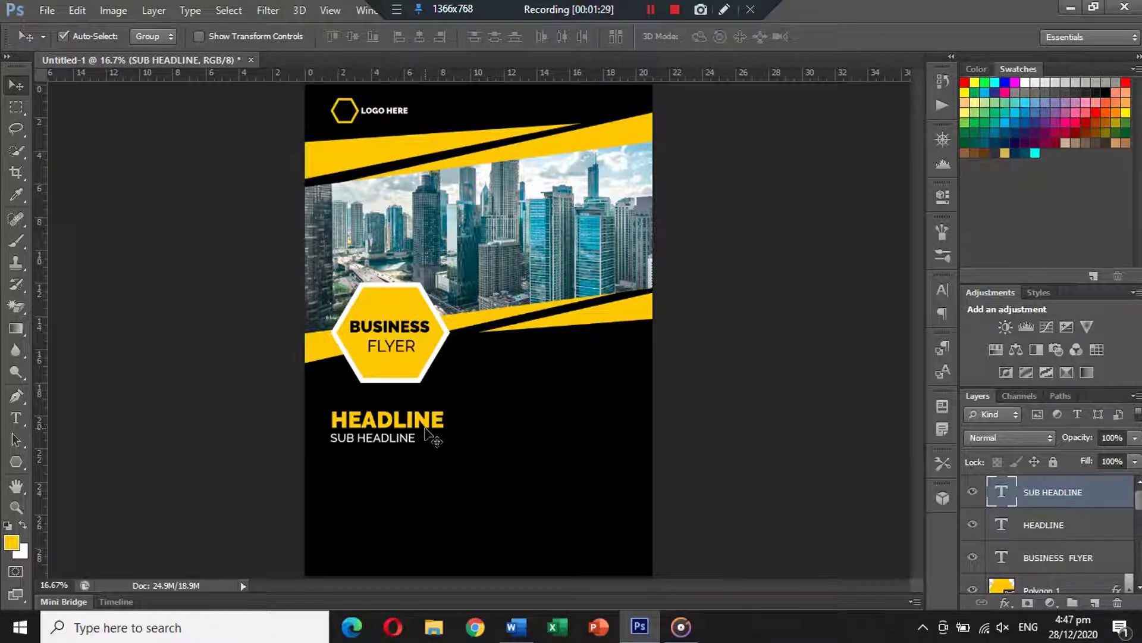
key("shift+Right")
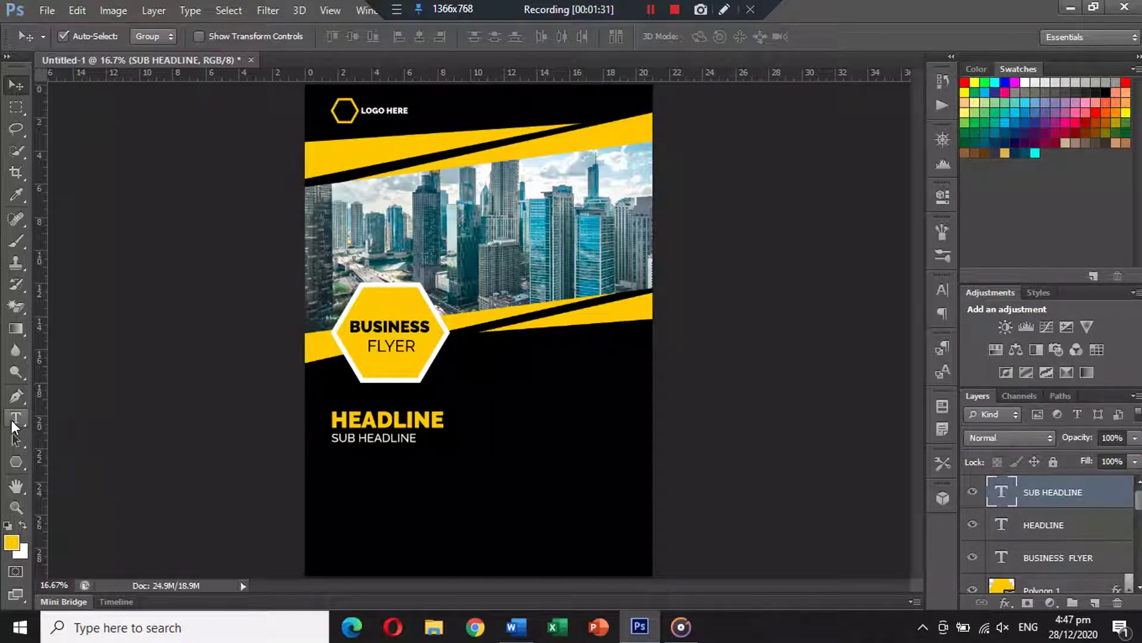
- Draw a paragraph text box below SUB HEADLINE and copy the Themes and styles paragraph from Word
left_click(16, 418)
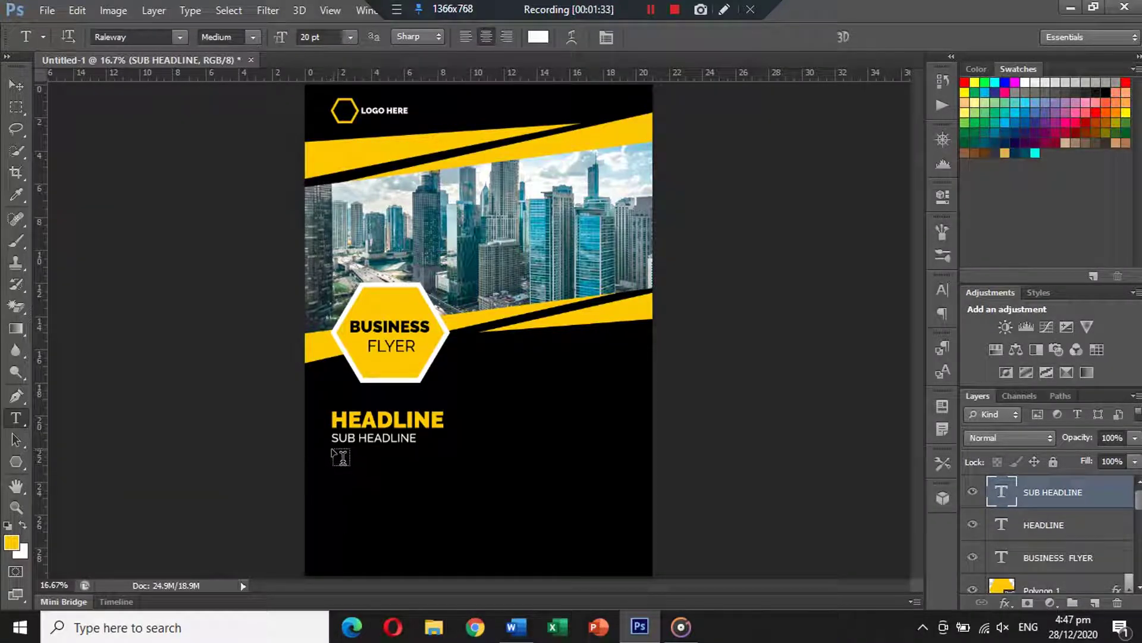
left_click_drag(331, 450, 444, 538)
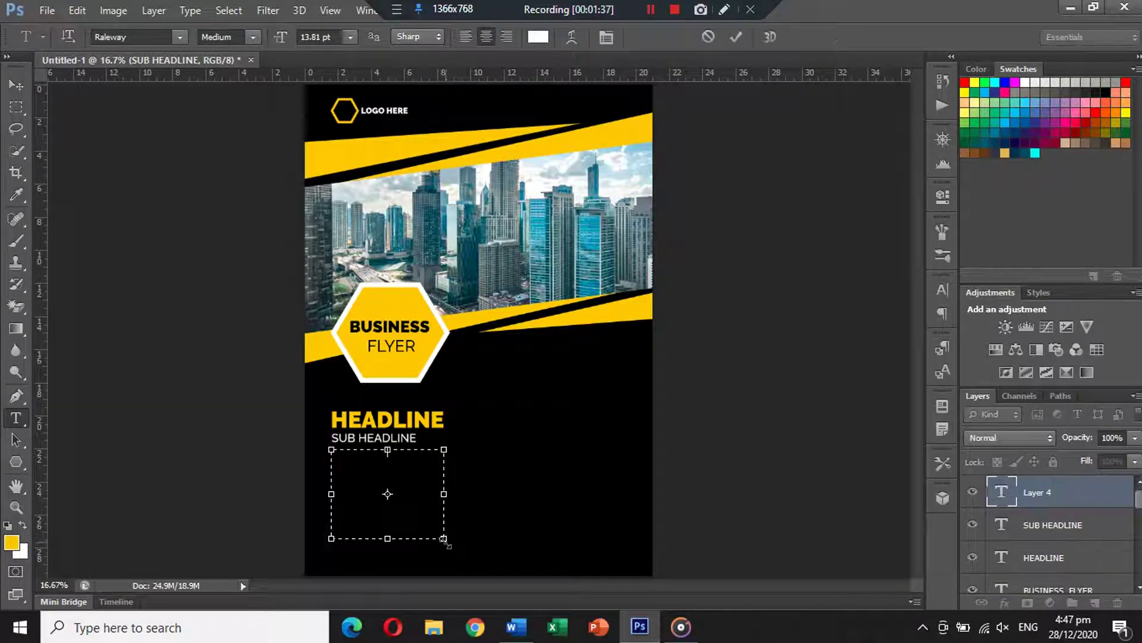
left_click(516, 626)
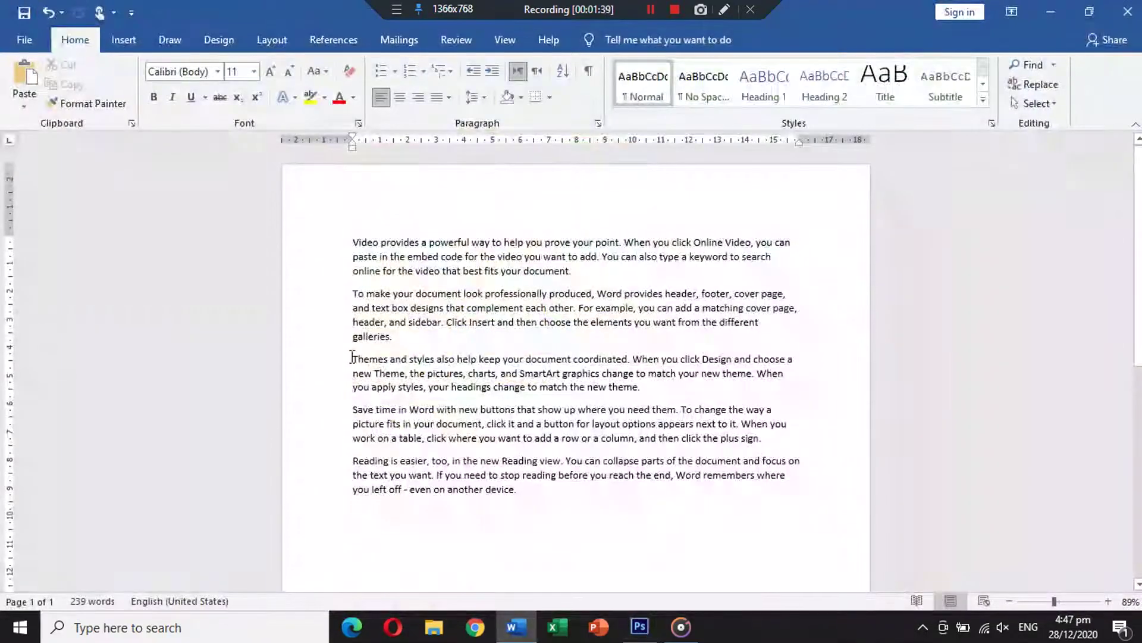
triple_click(658, 390)
key("ctrl+c")
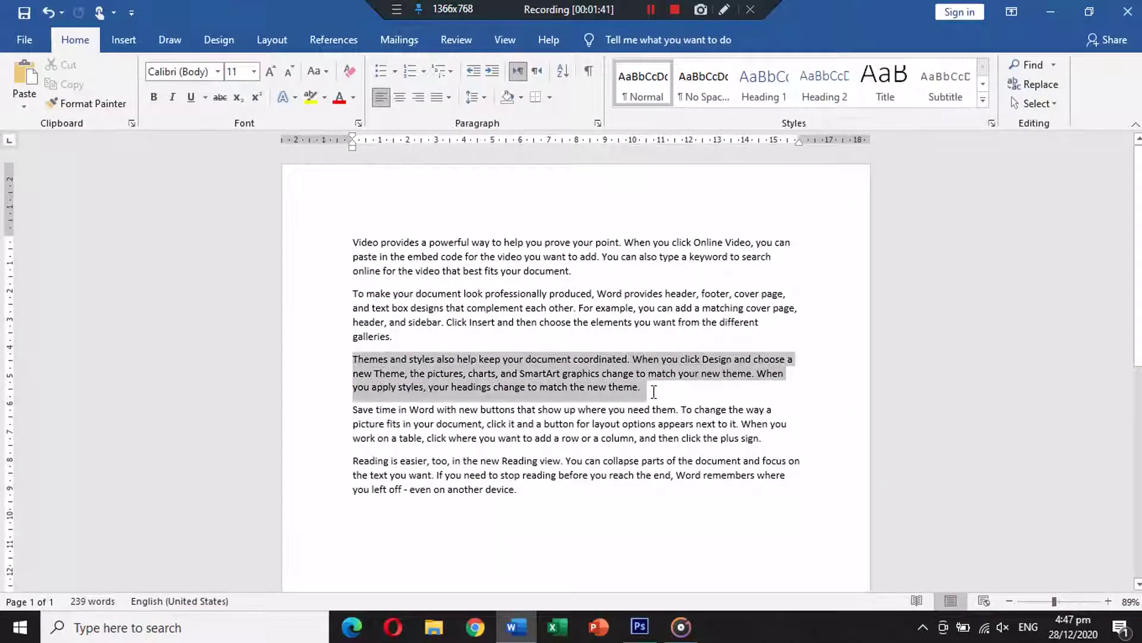
left_click(640, 626)
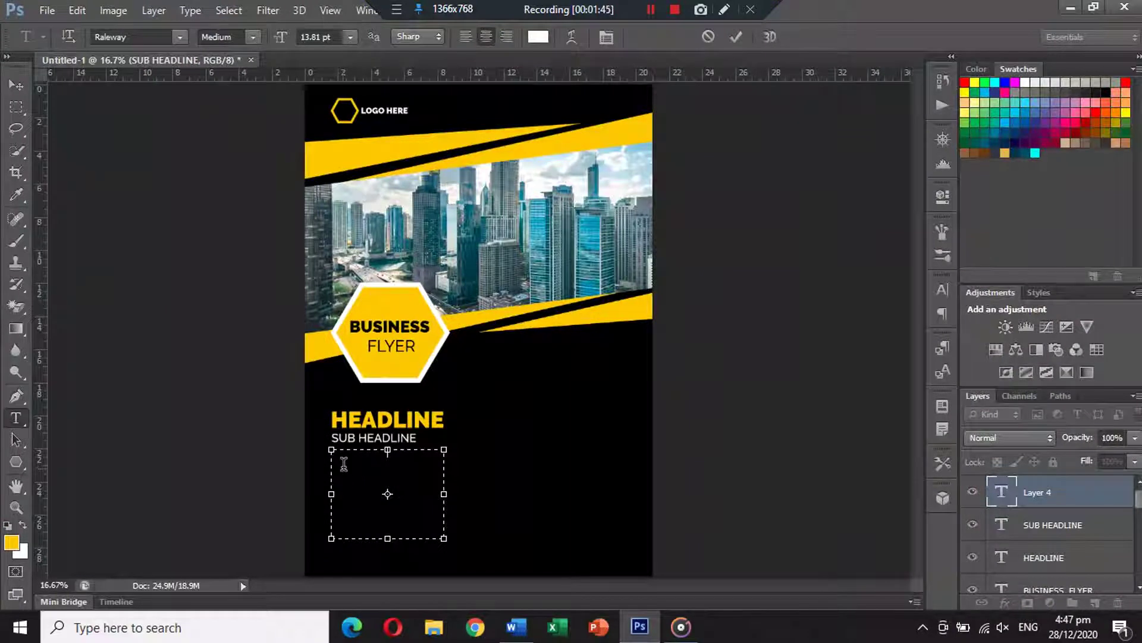
- Paste the Themes and styles paragraph, set it to Justify All and Regular weight
key("ctrl+v")
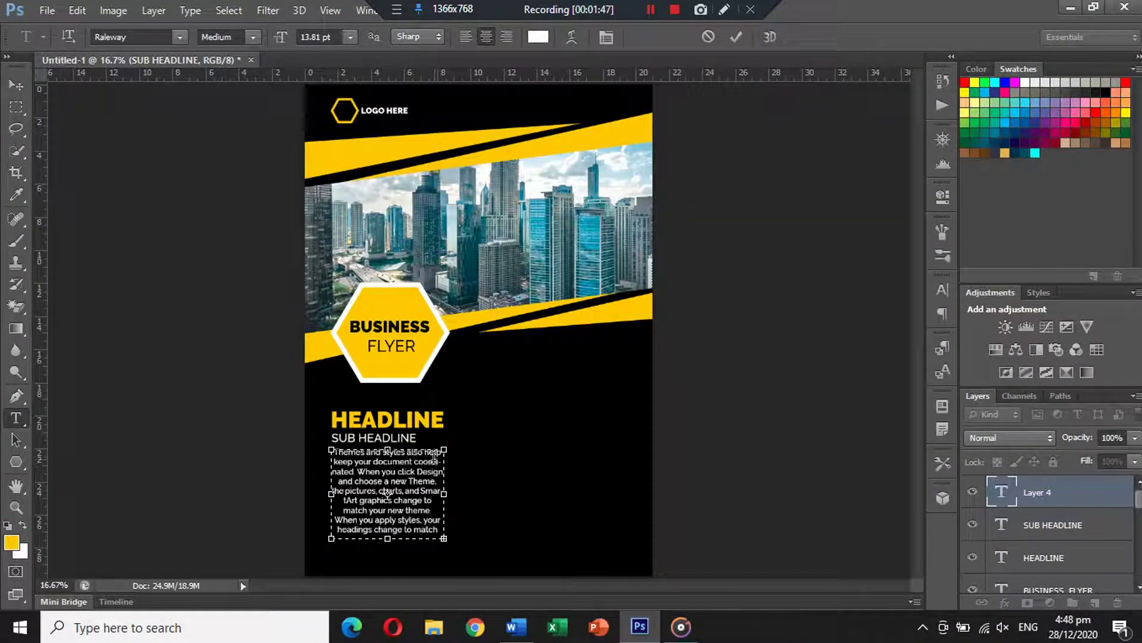
key("ctrl+a")
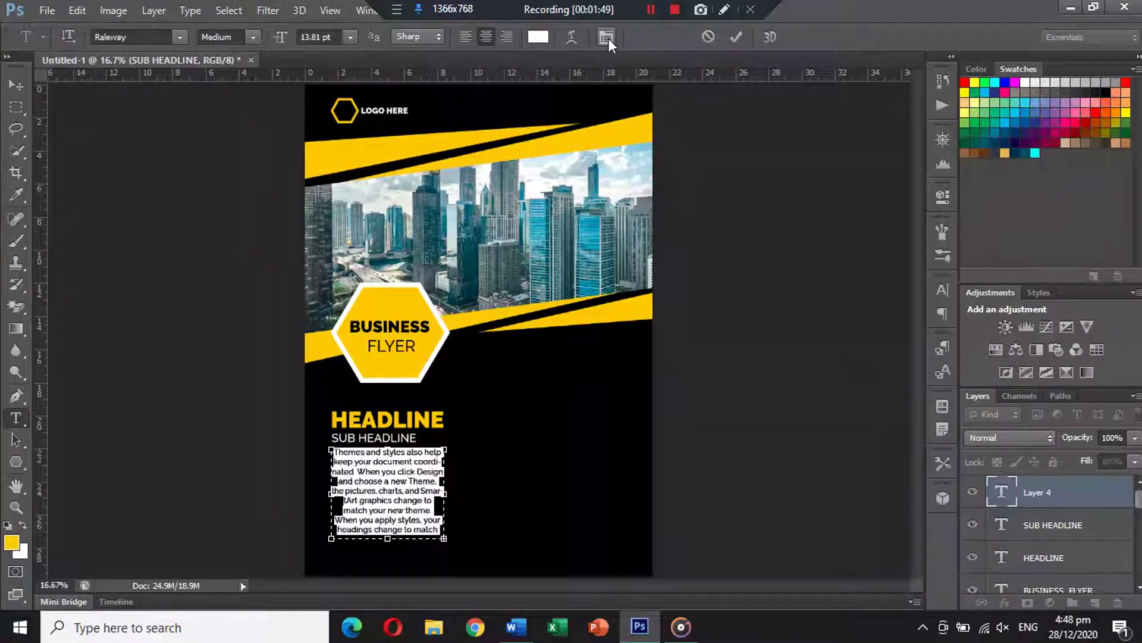
left_click(608, 37)
left_click(822, 280)
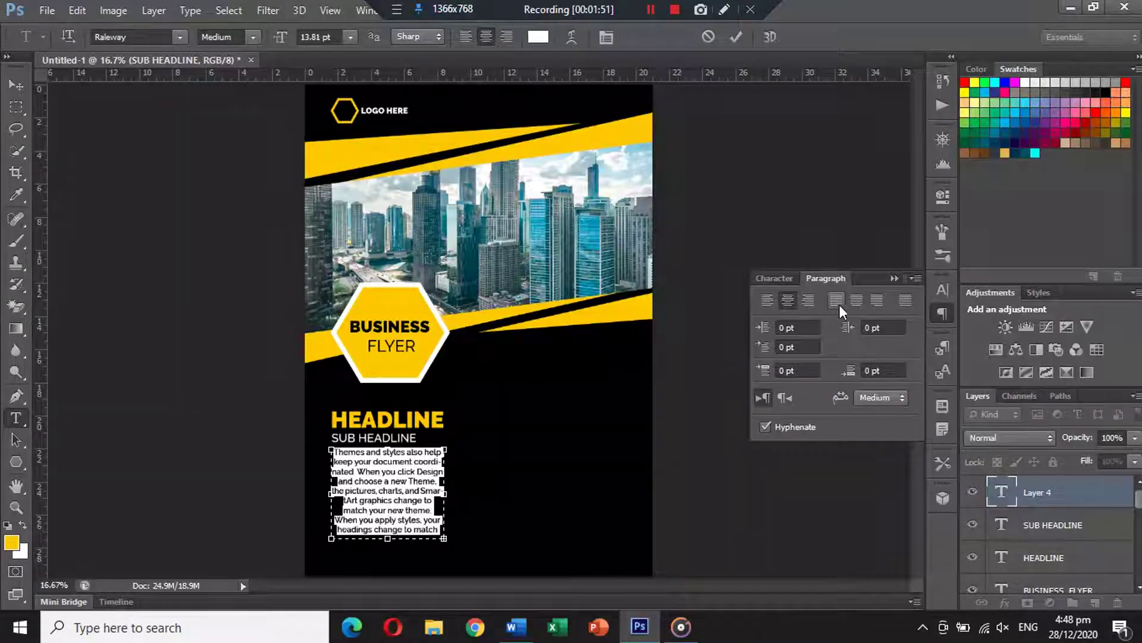
left_click(904, 301)
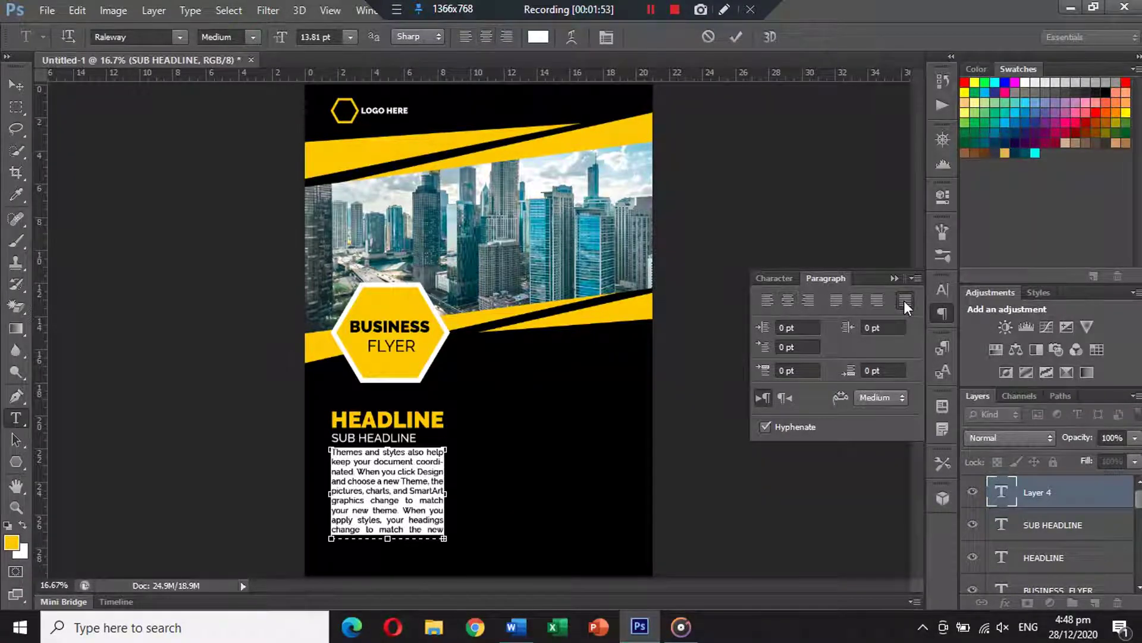
left_click(254, 41)
left_click(244, 103)
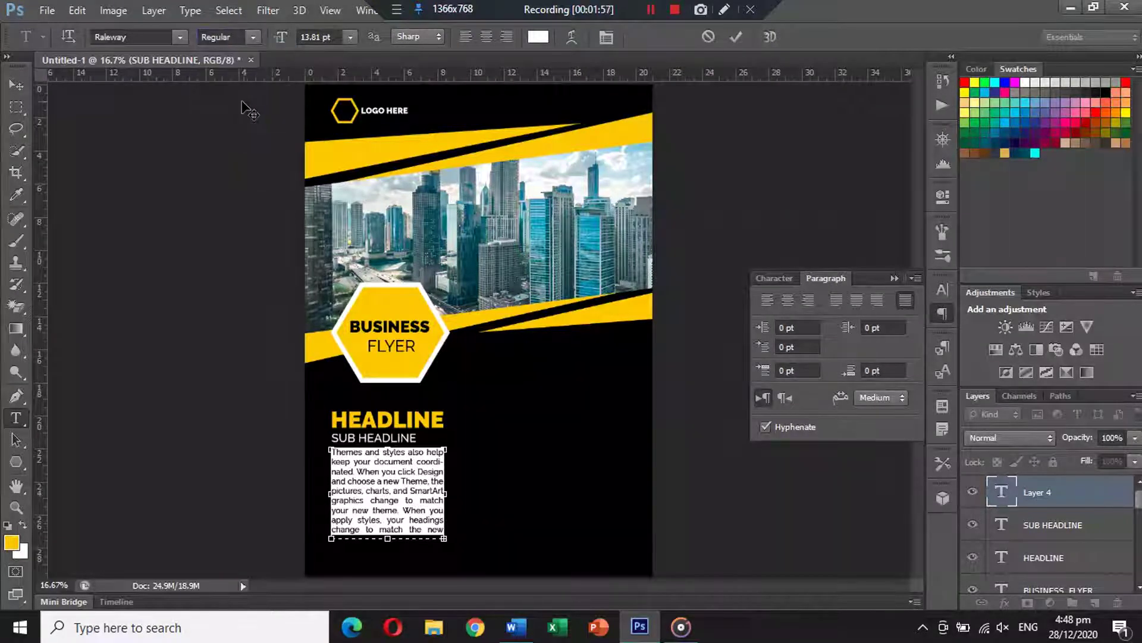
left_click(16, 85)
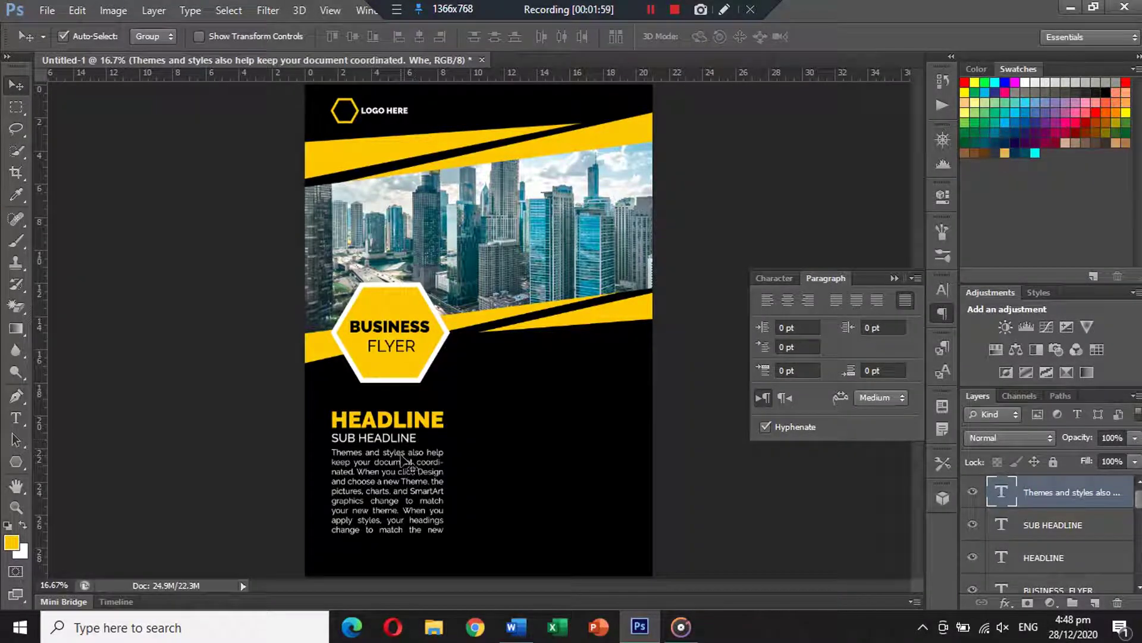
- Nudge the body text block slightly down and start a new text line beside SUB HEADLINE
left_click_drag(402, 457, 401, 465)
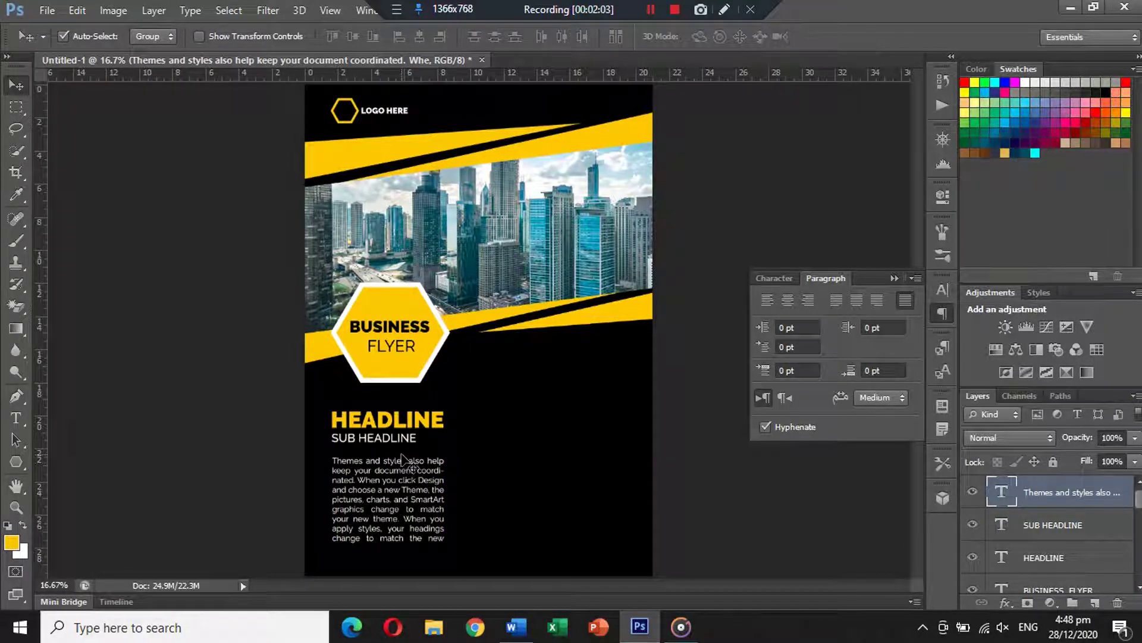
key("shift+Down")
key("shift+Down")
key("shift+Down")
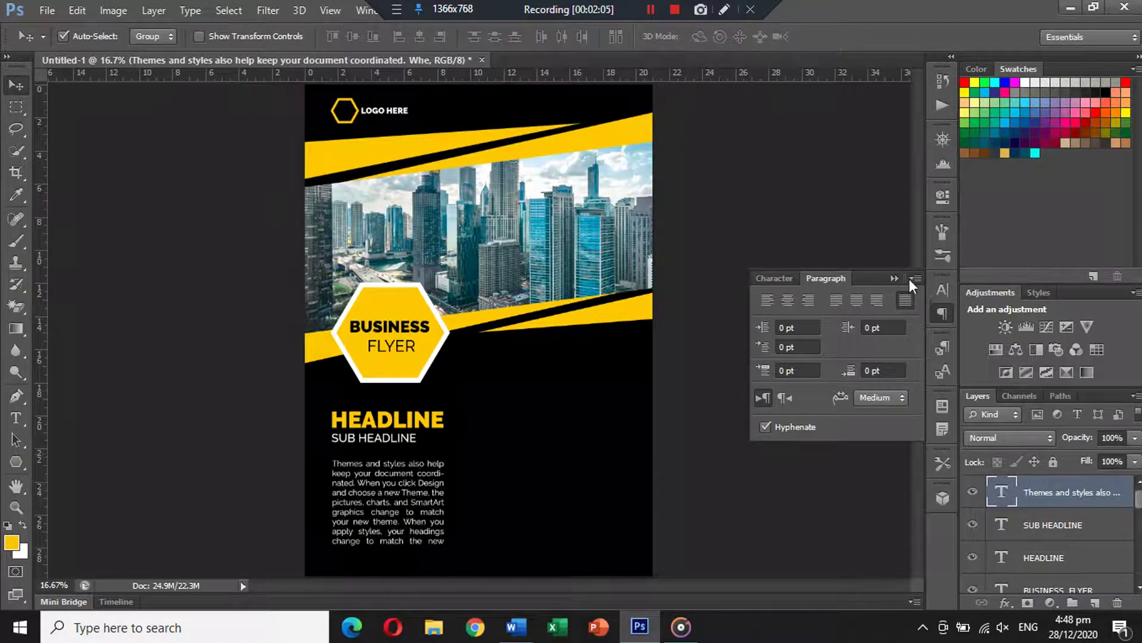
left_click(895, 278)
left_click(16, 418)
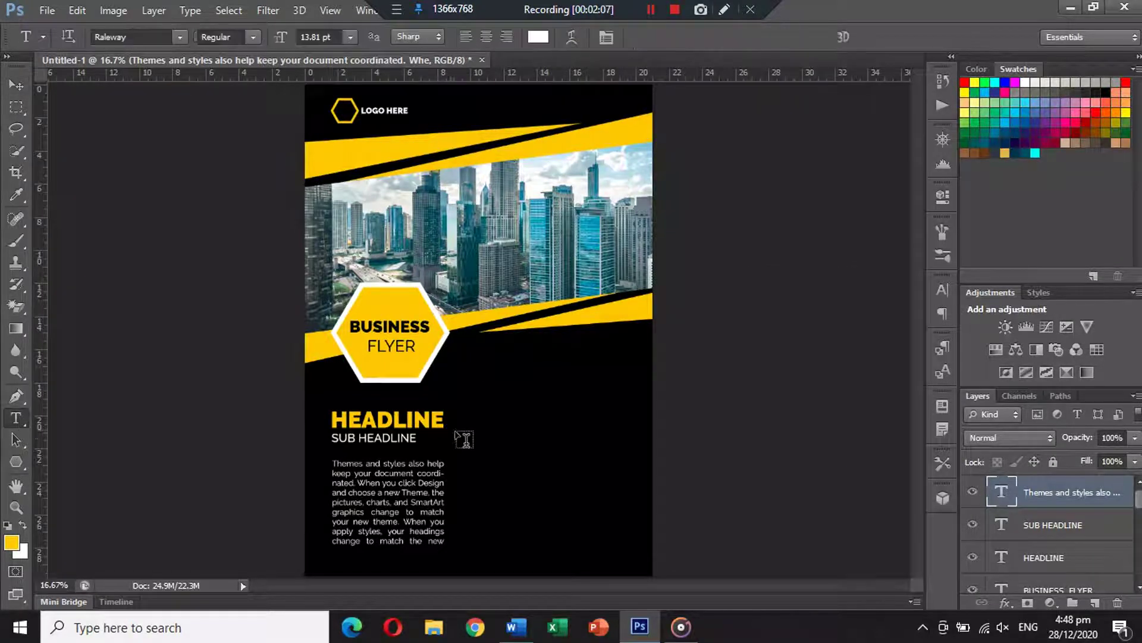
left_click(476, 437)
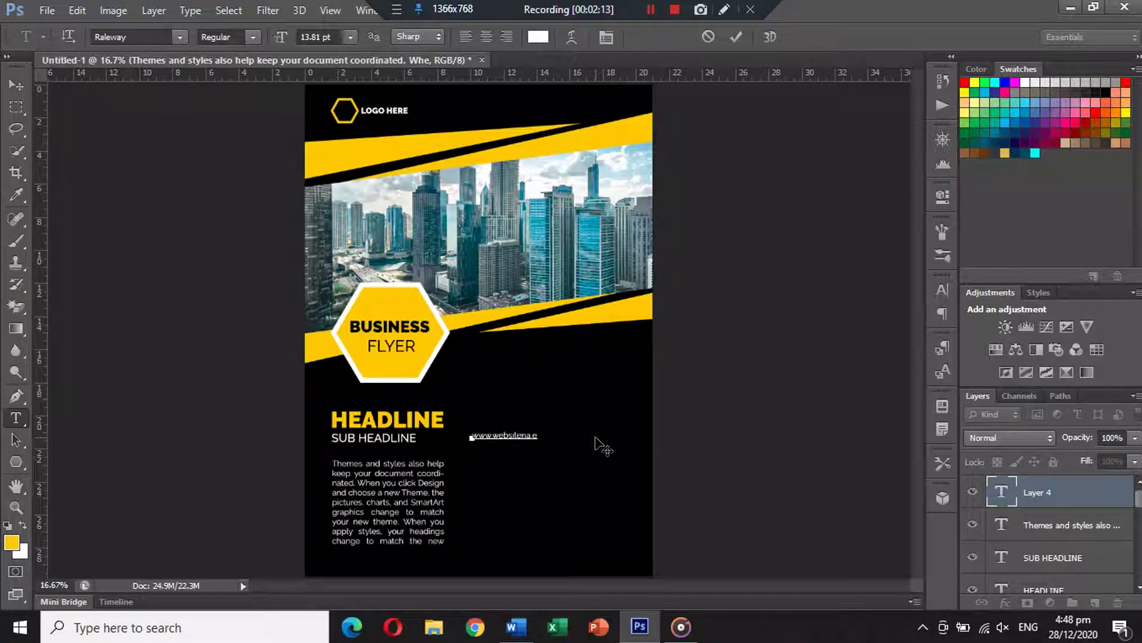
type(".com")
key("ctrl+a")
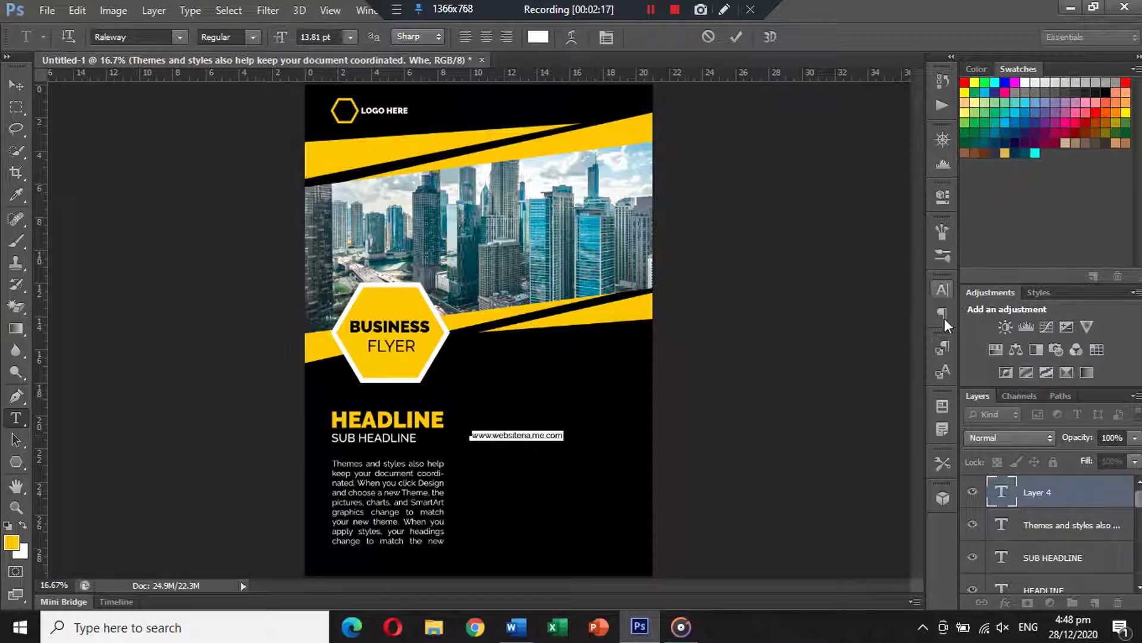
left_click(942, 292)
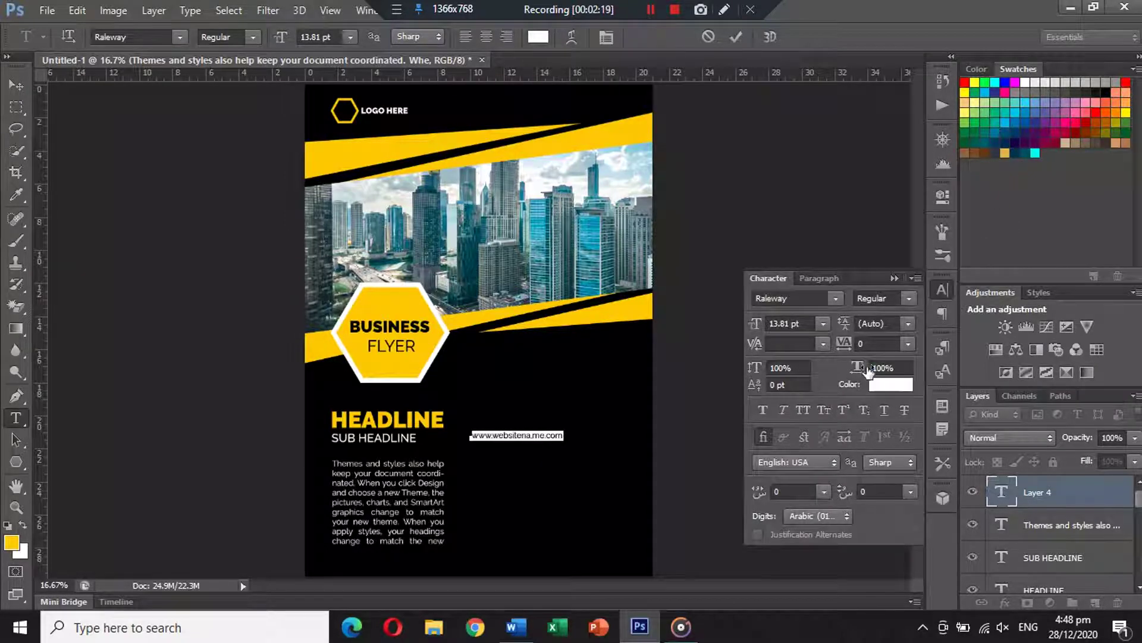
left_click_drag(869, 372, 880, 368)
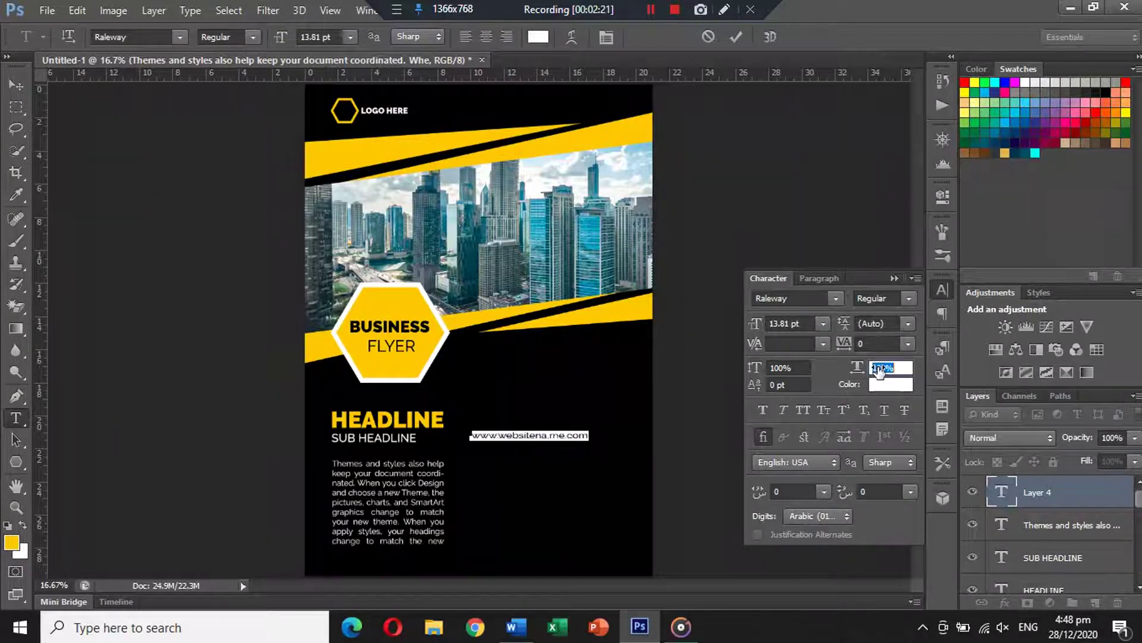
key("Return")
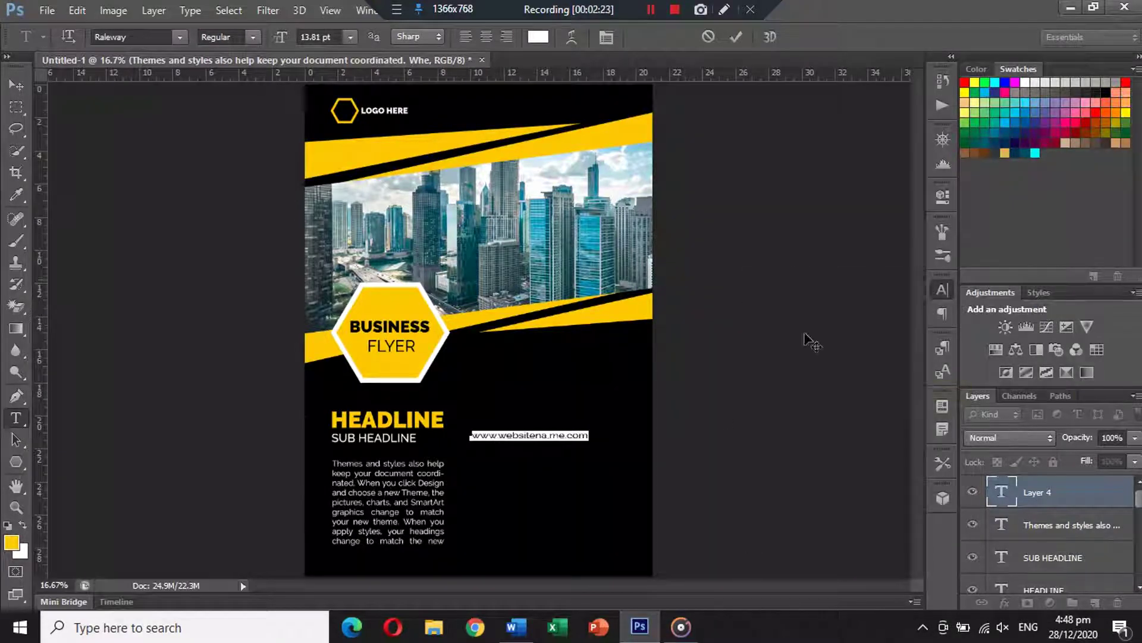
left_click(552, 434)
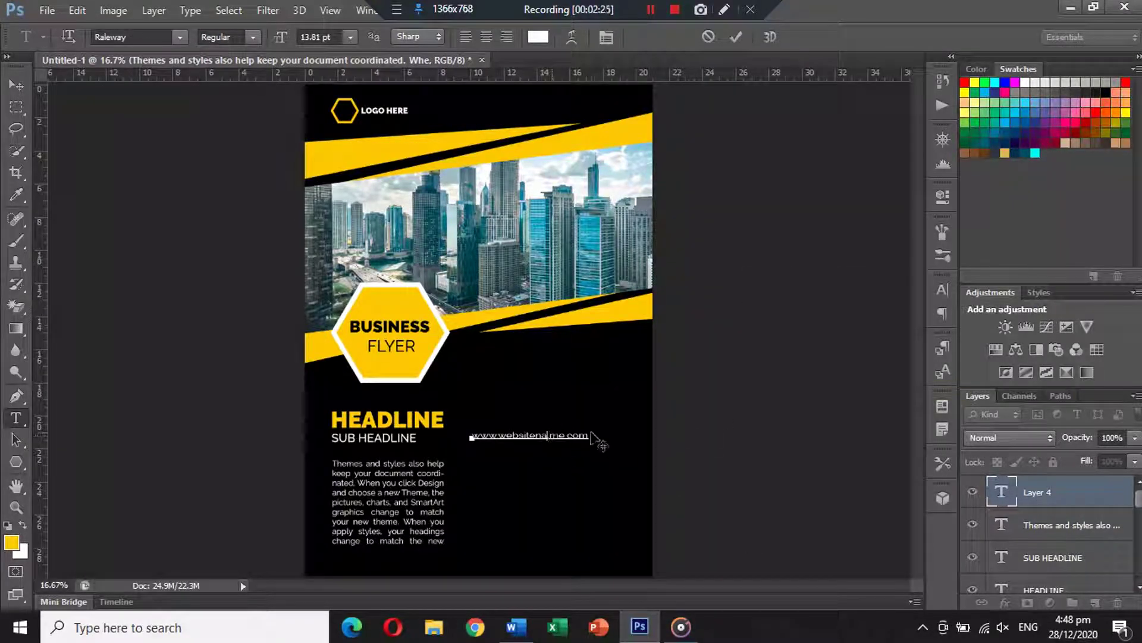
key("alt+Left")
- Move the web address to the bottom of the flyer beneath the body paragraph
left_click(16, 85)
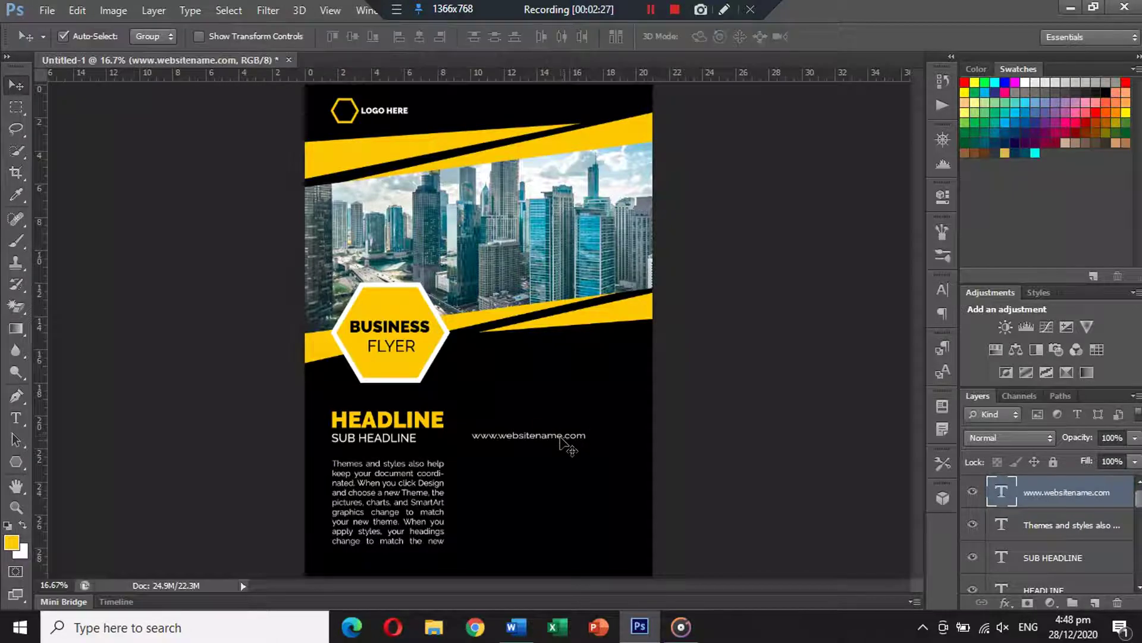
left_click_drag(556, 434, 421, 564)
key("shift+Up")
key("shift+Up")
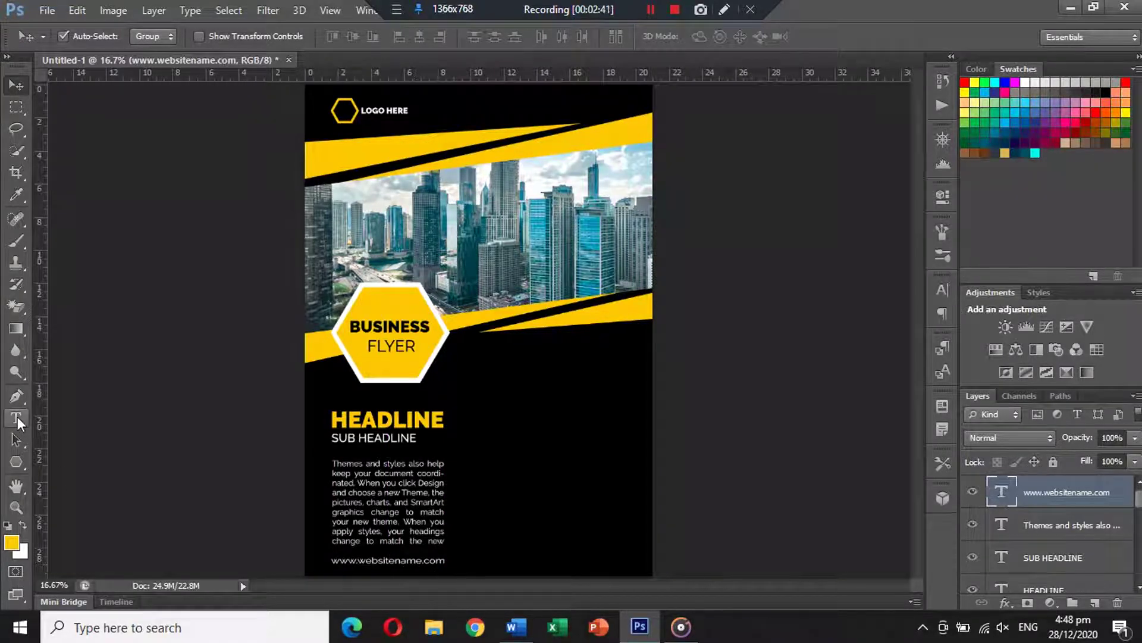
left_click(18, 418)
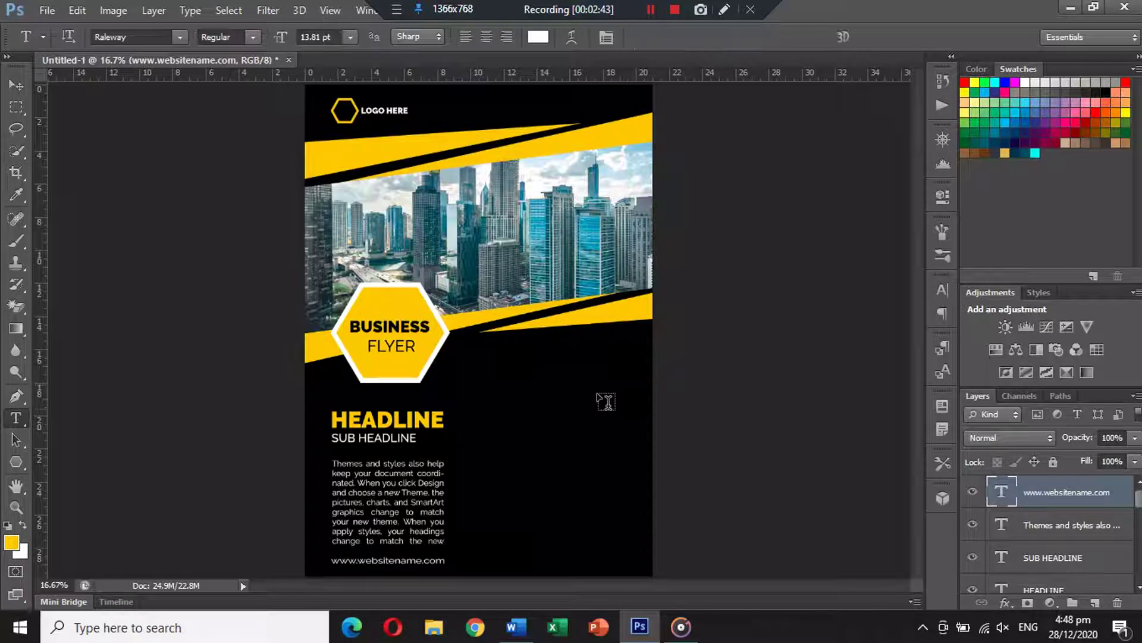
left_click(541, 408)
type("DETAIL")
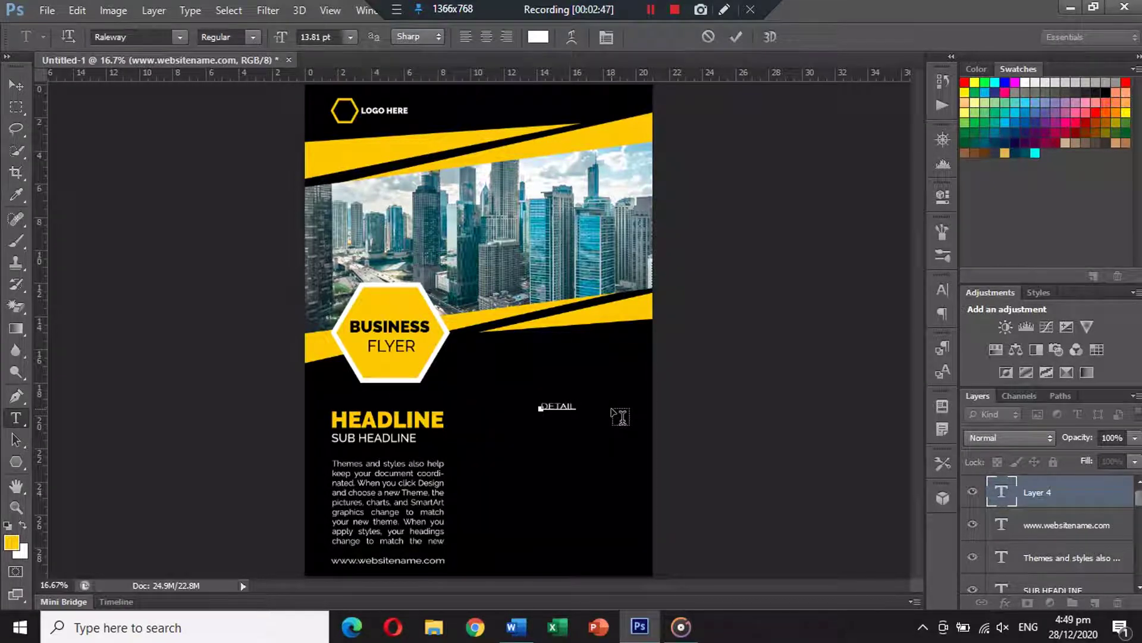
type("S")
key("ctrl+a")
left_click(228, 37)
left_click(240, 174)
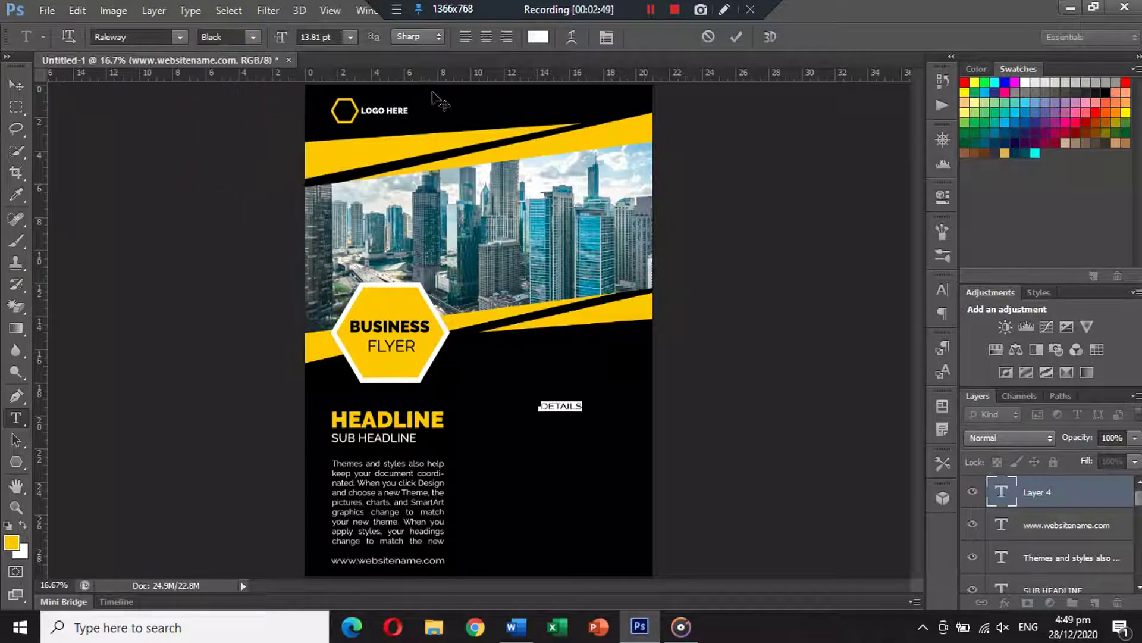
left_click(538, 37)
left_click(471, 131)
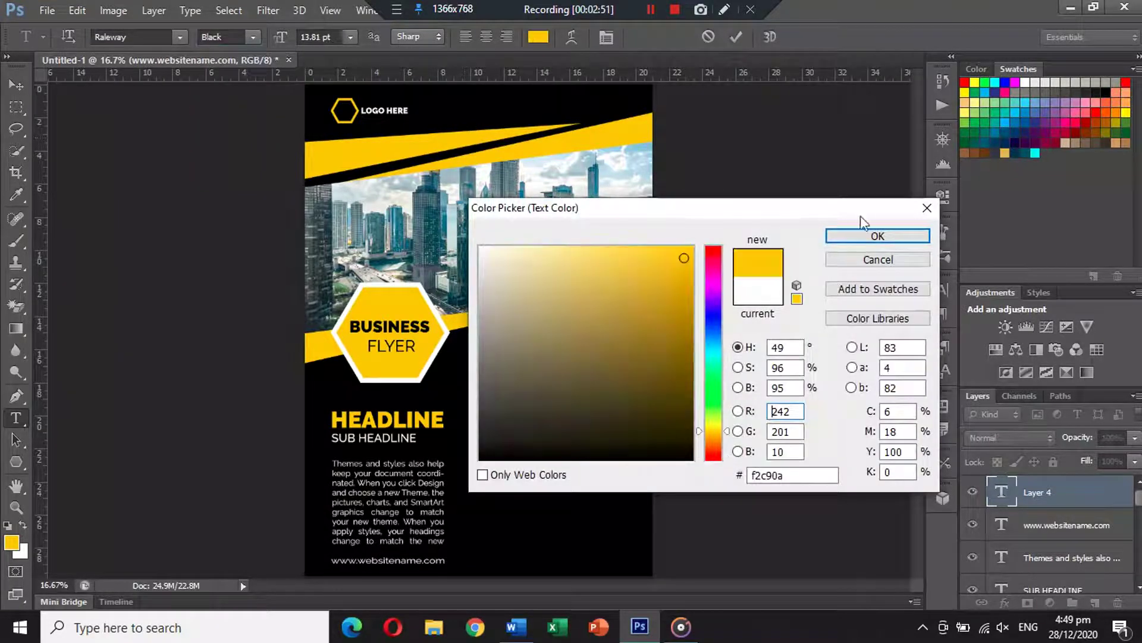
left_click(874, 236)
left_click(24, 88)
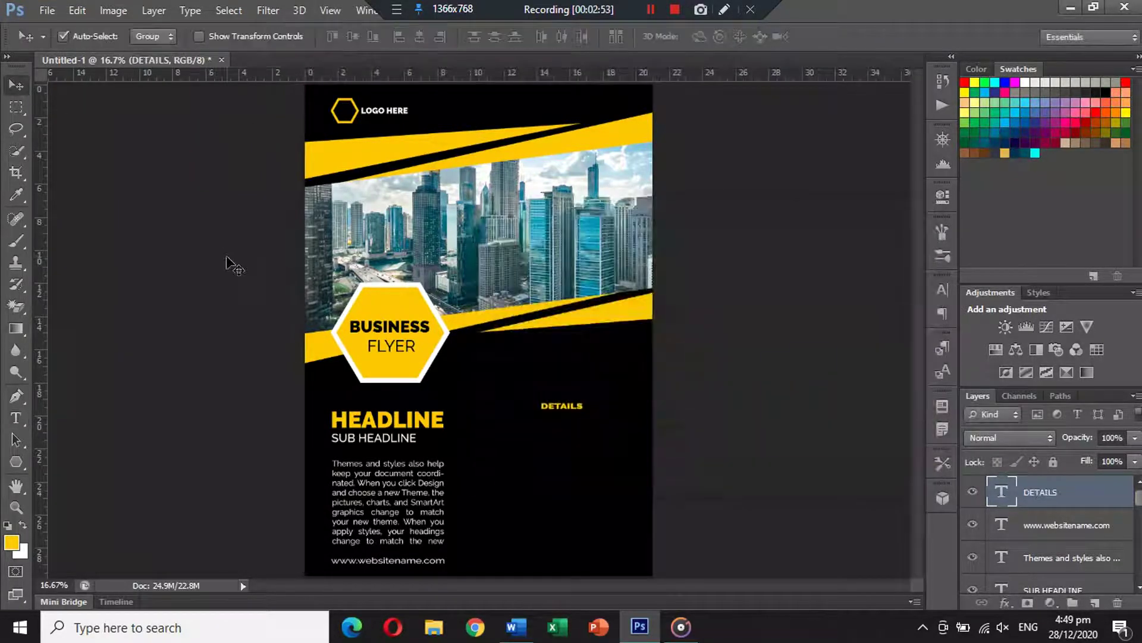
key("ctrl+t")
left_click_drag(589, 417, 634, 469)
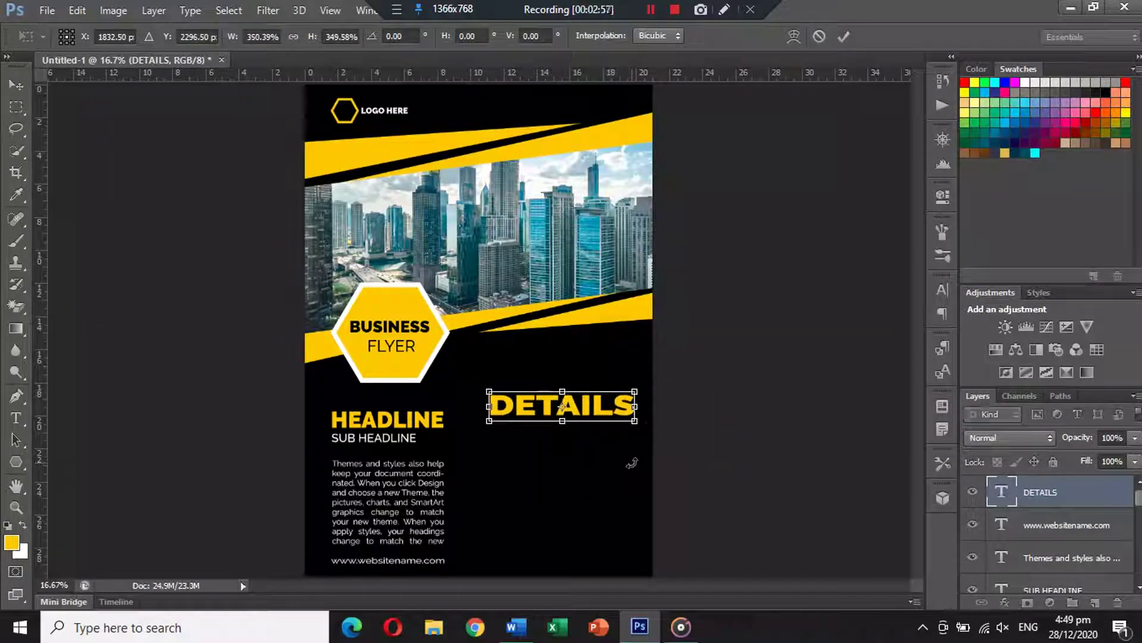
key("Return")
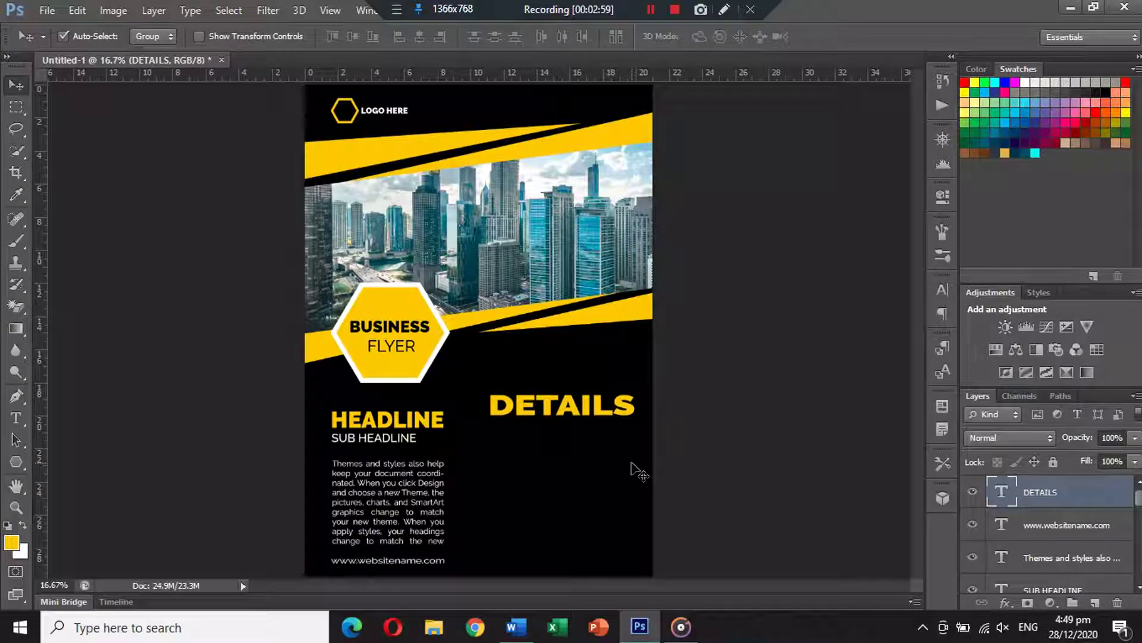
key("Delete")
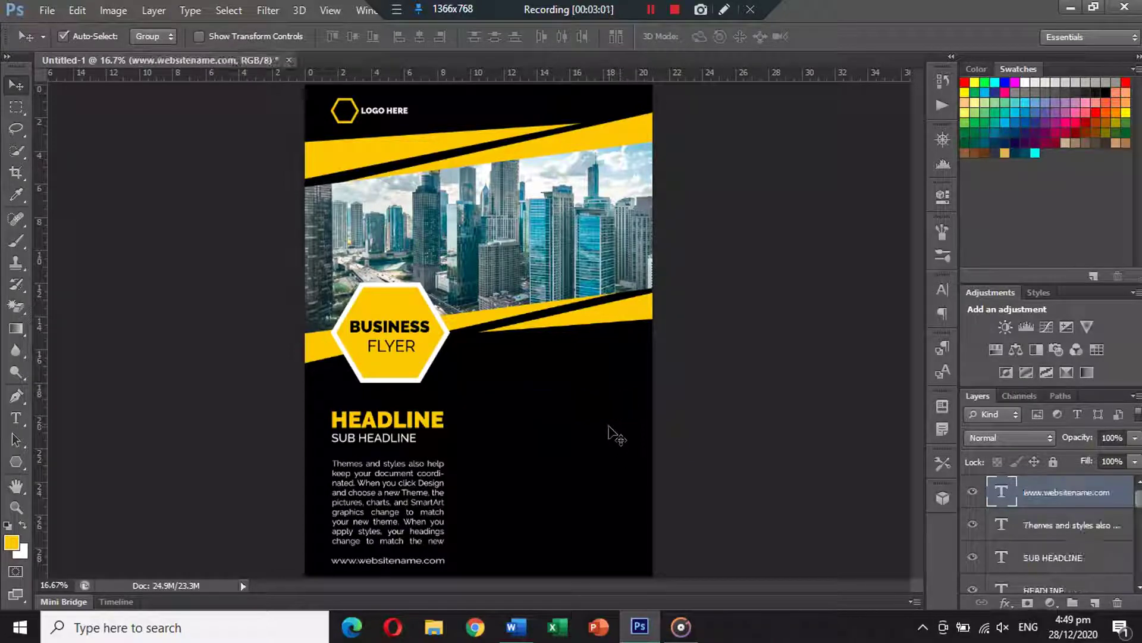
- Duplicate HEADLINE as a yellow DETAILS title placed beside the hexagon
left_click_drag(426, 424, 602, 408)
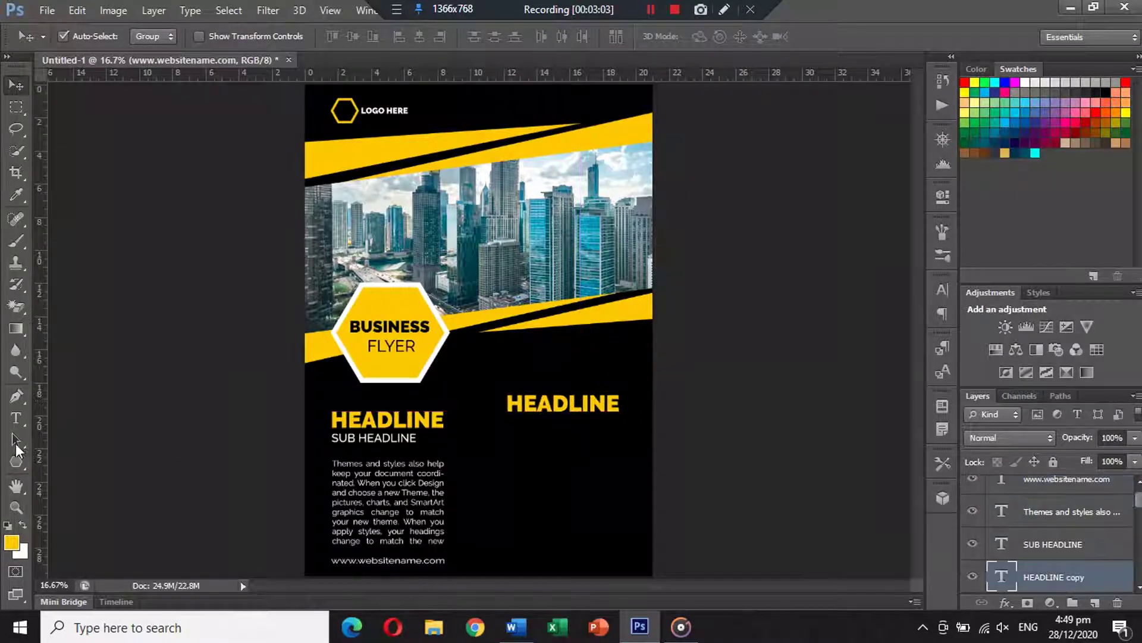
key("t")
double_click(520, 400)
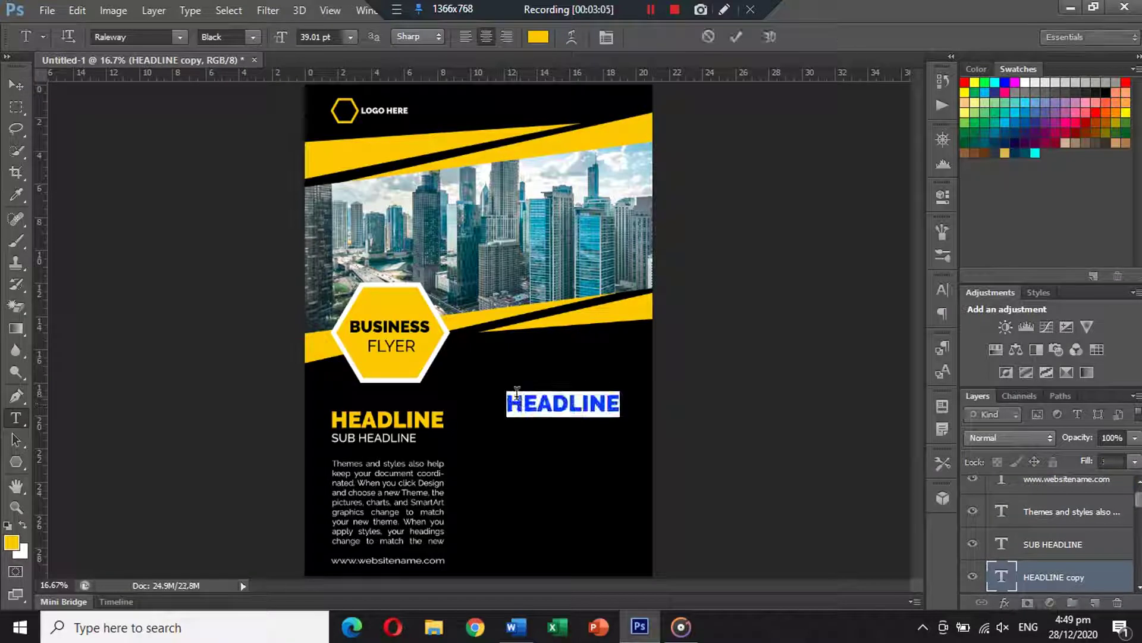
type("DETA")
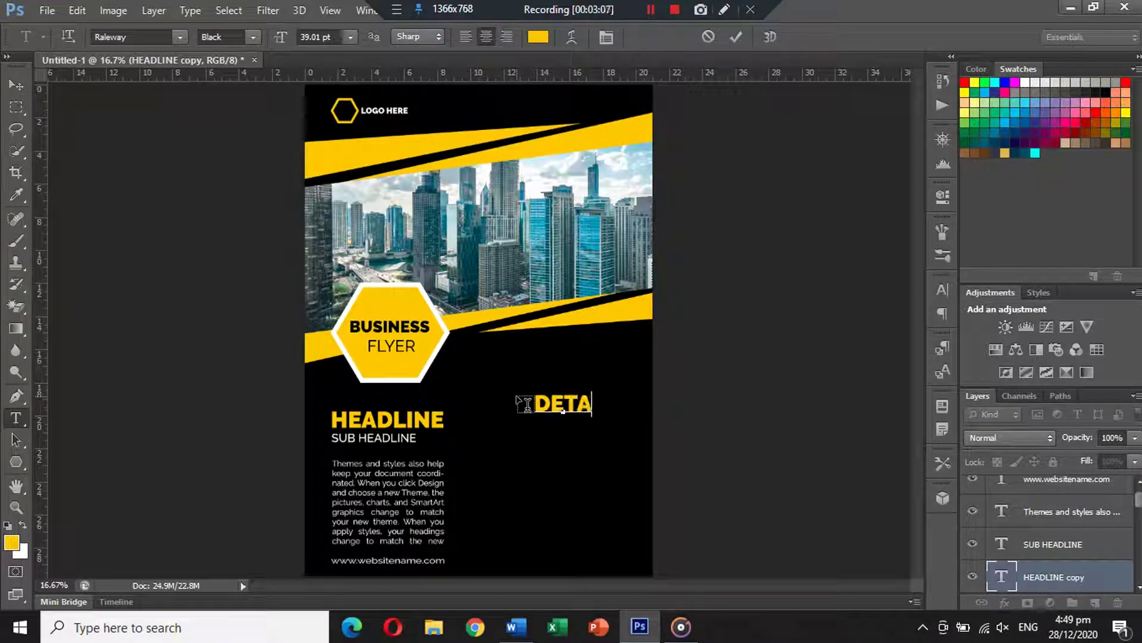
type("ILS")
key("ctrl+a")
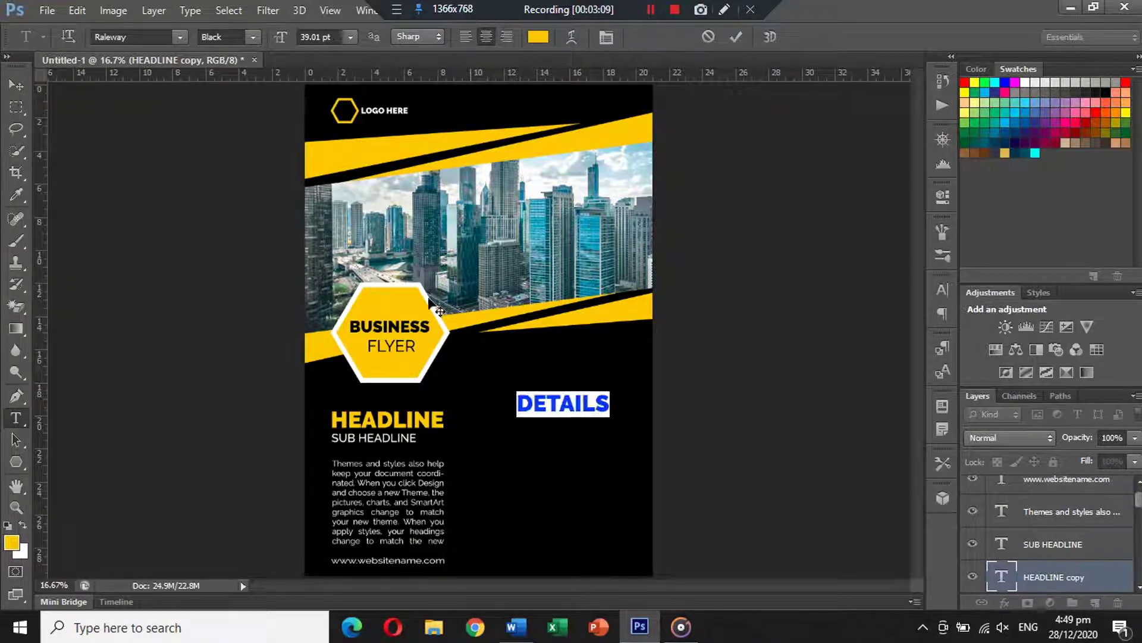
left_click(16, 86)
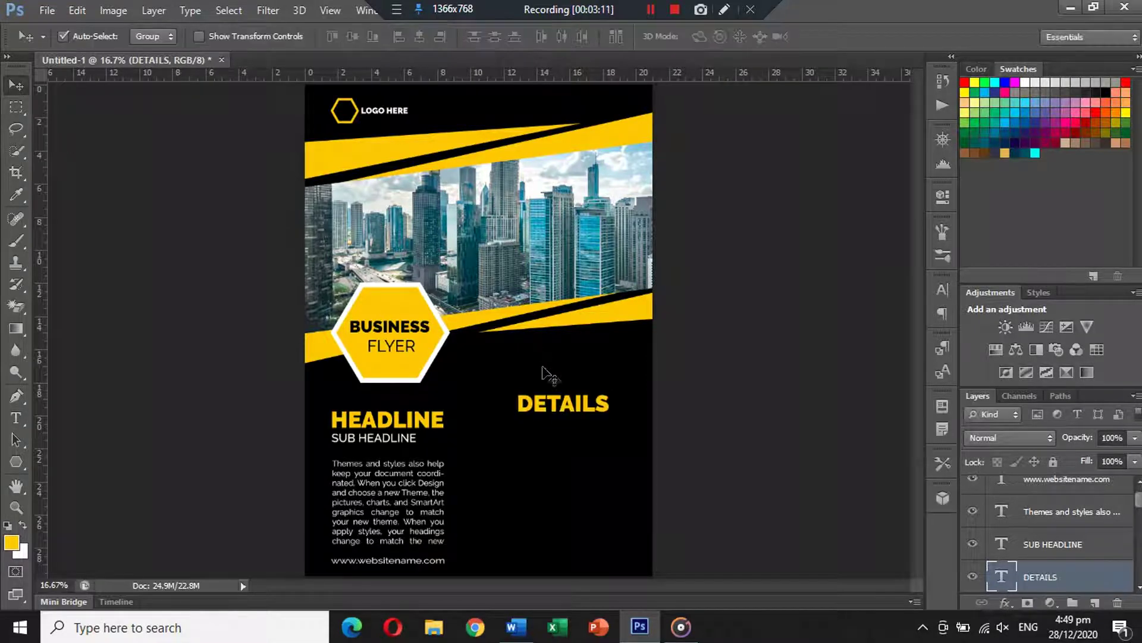
left_click_drag(568, 408, 531, 382)
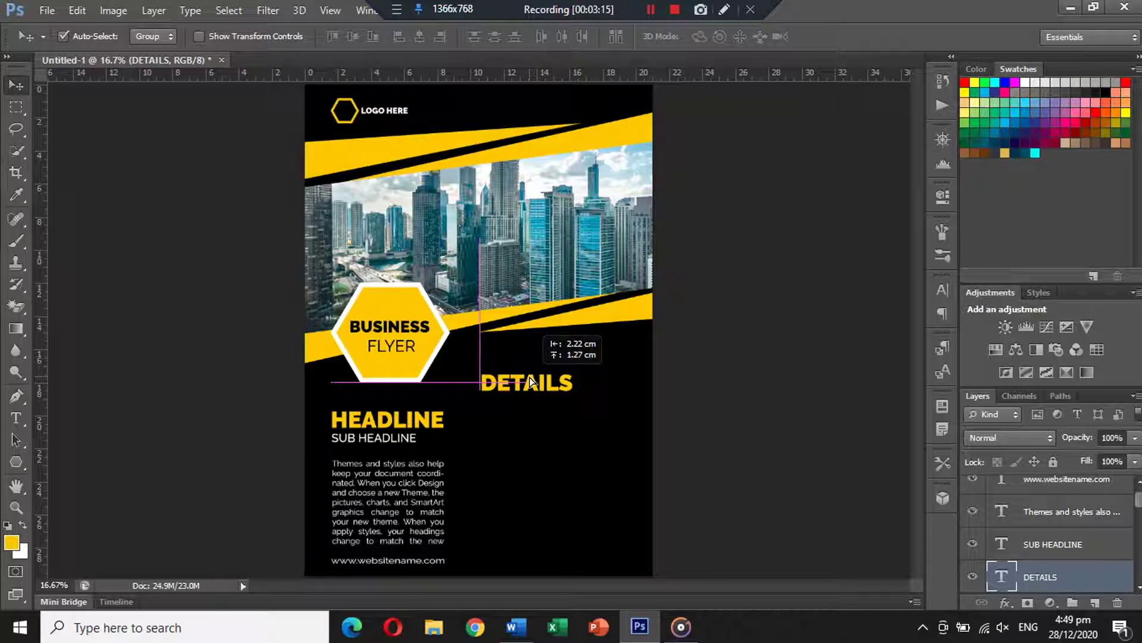
mouse_move(531, 382)
left_mouse_down()
mouse_move(531, 371)
mouse_move(540, 408)
left_mouse_up()
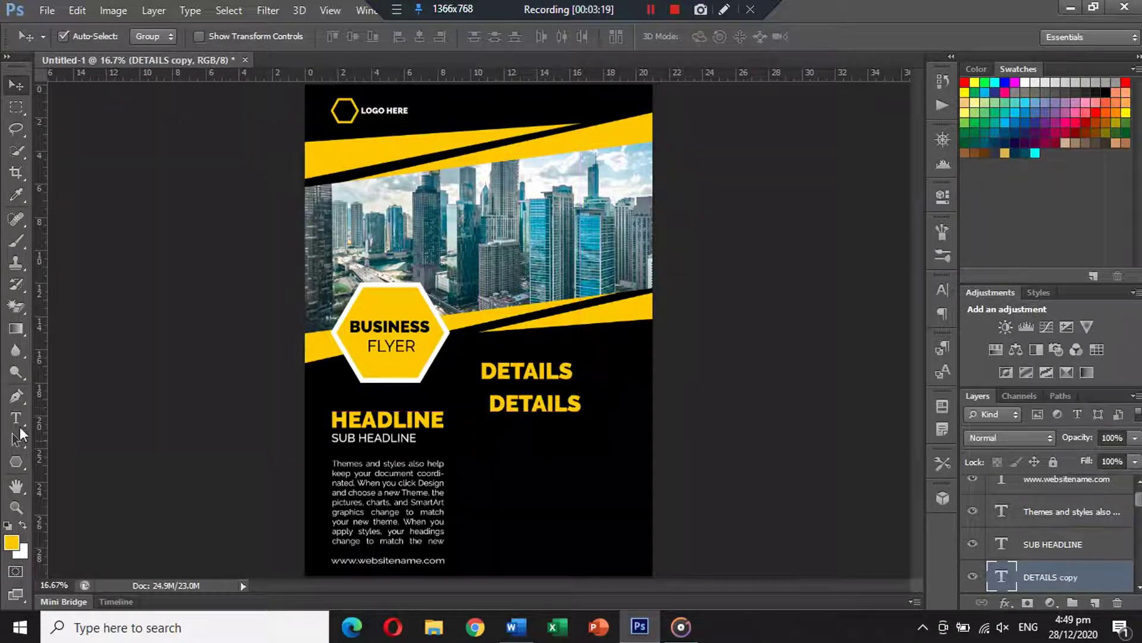
- Copy the SUB HEADLINE line directly beneath DETAILS and nudge it into alignment
key("t")
key("v")
left_click(530, 406)
key("ctrl+z")
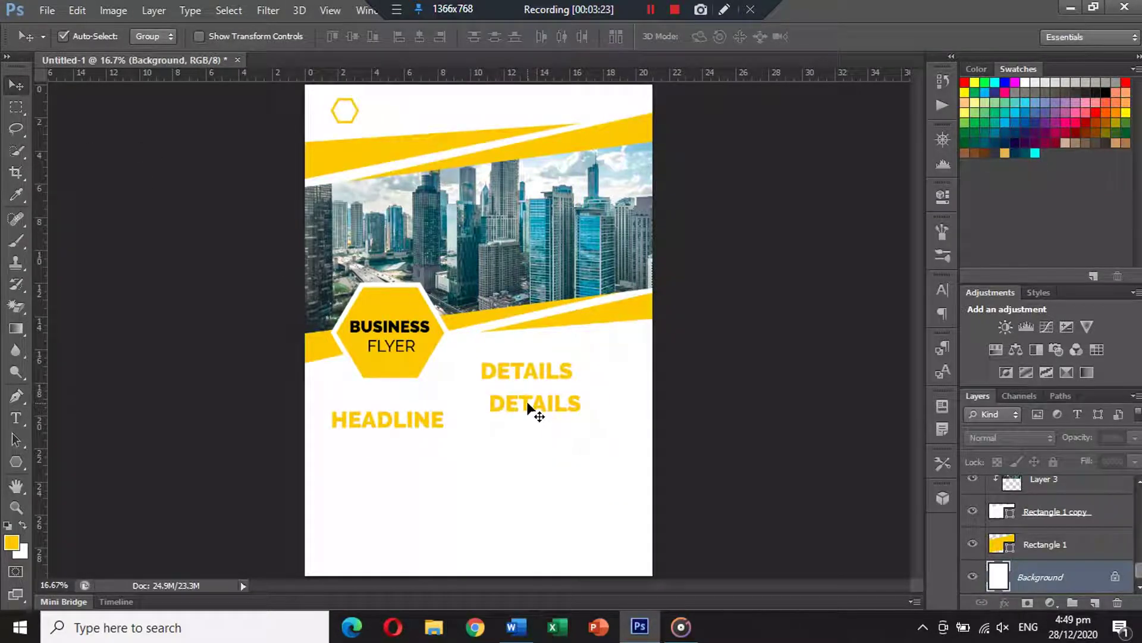
key("ctrl+z")
key("ctrl+z")
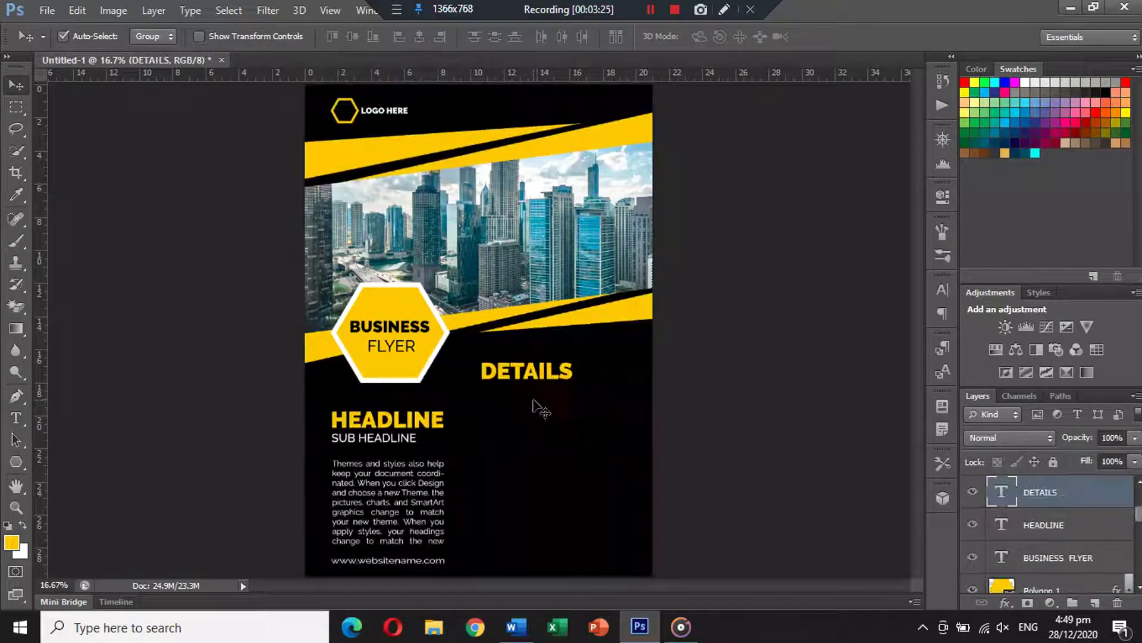
left_click_drag(487, 436, 556, 391)
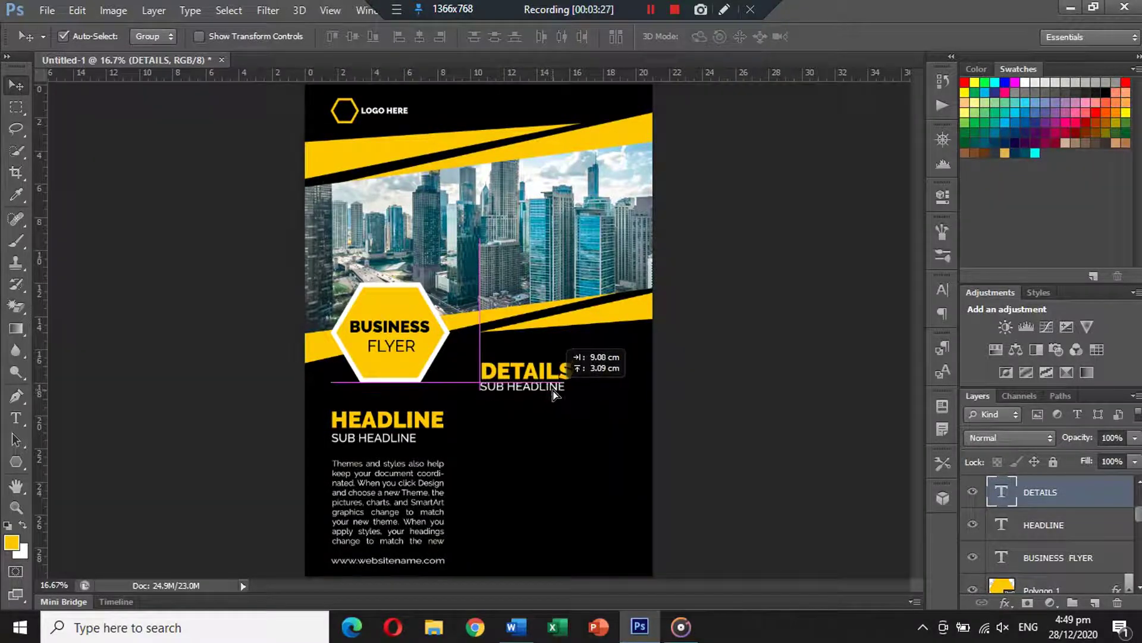
left_click_drag(556, 390, 554, 389)
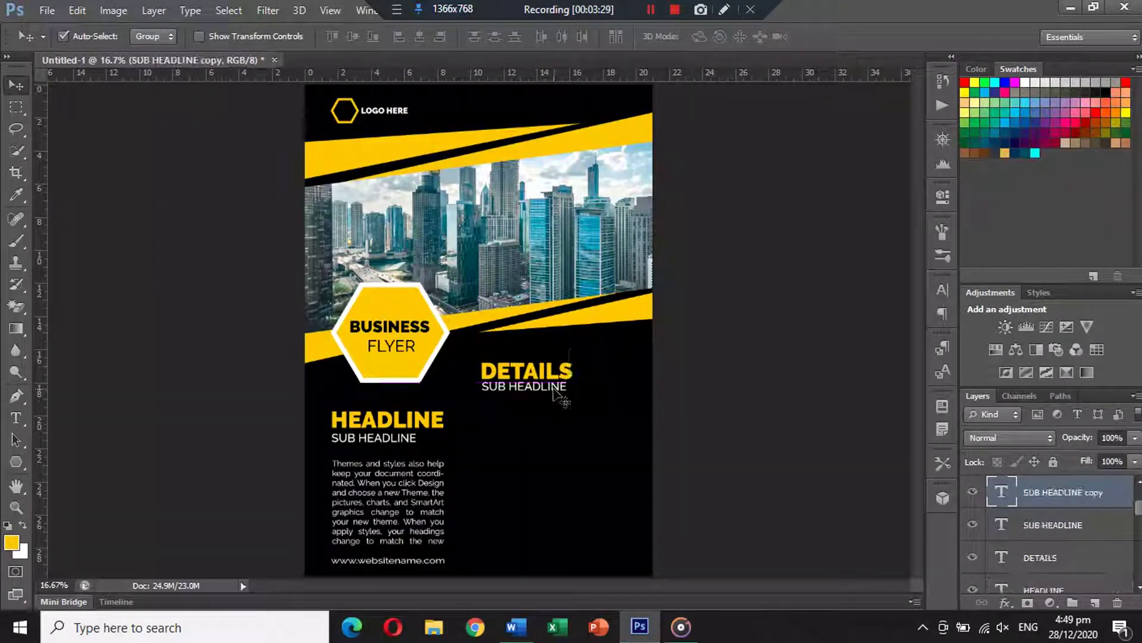
key("shift+Down")
key("shift+Down")
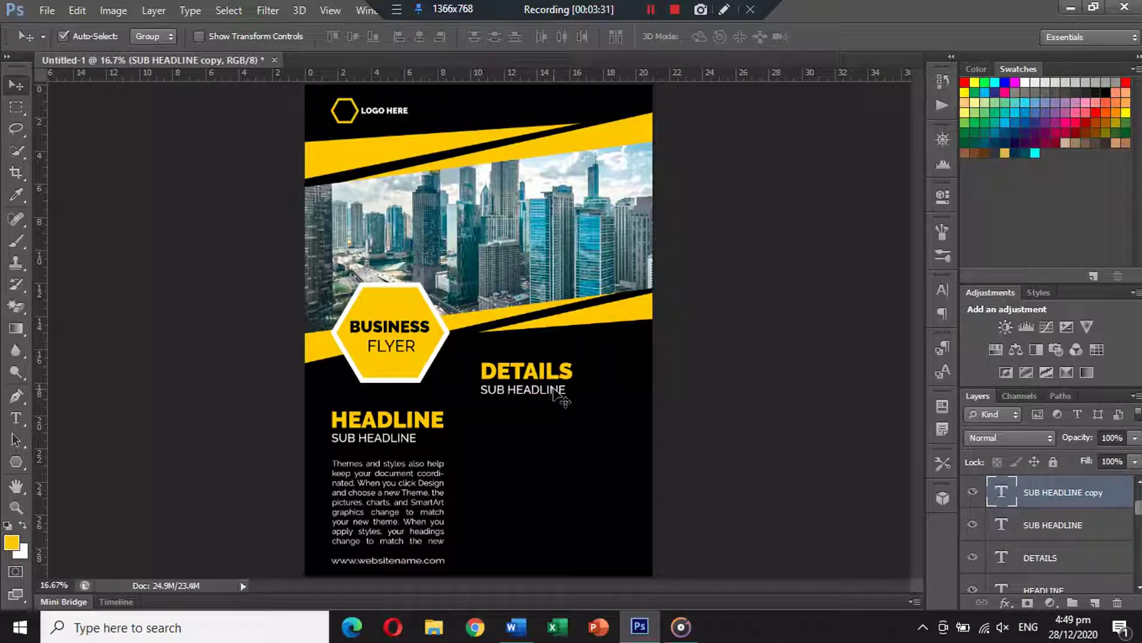
key("Left")
key("Left")
key("Left")
key("Up")
key("Up")
key("Up")
key("Left")
key("Left")
key("Left")
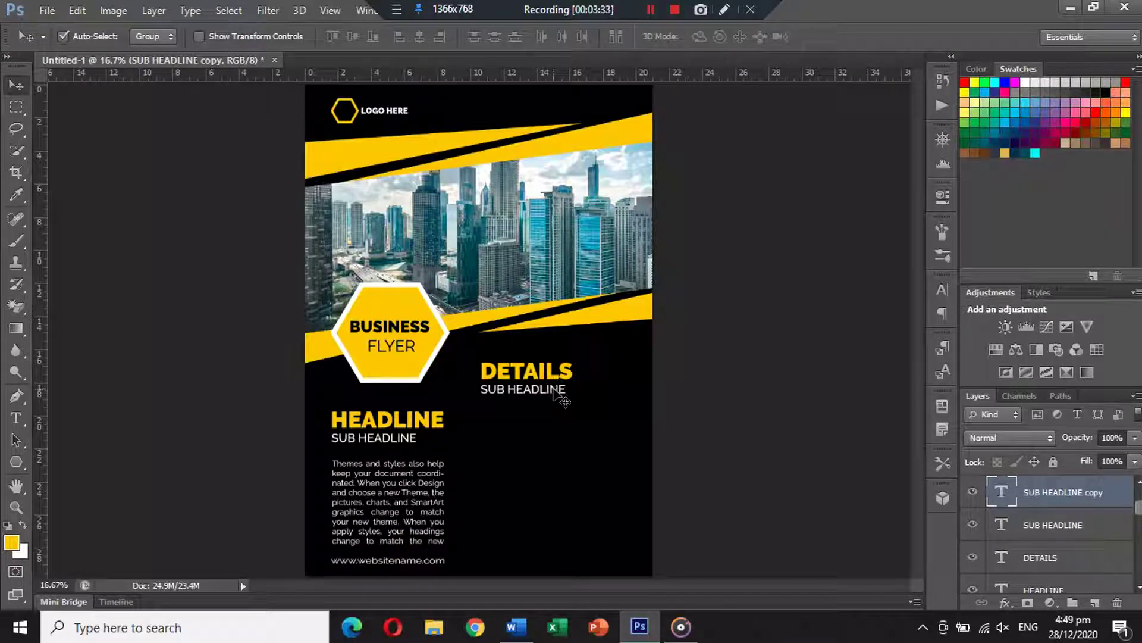
key("Down")
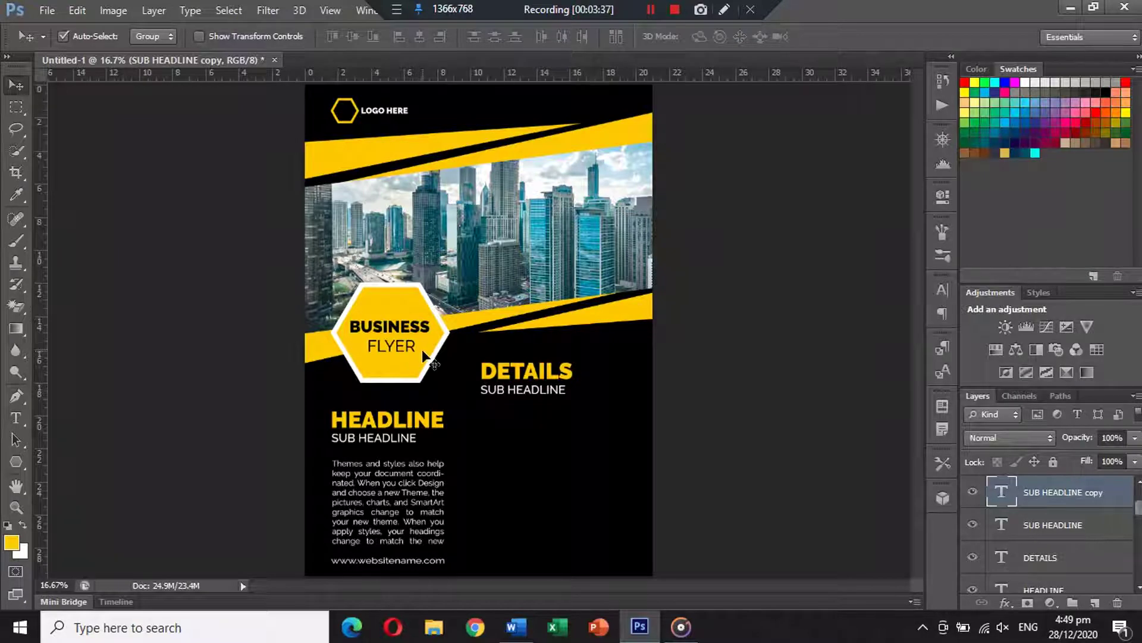
- Draw a small yellow circle below DETAILS, level with HEADLINE
left_click(21, 459)
left_click(83, 491)
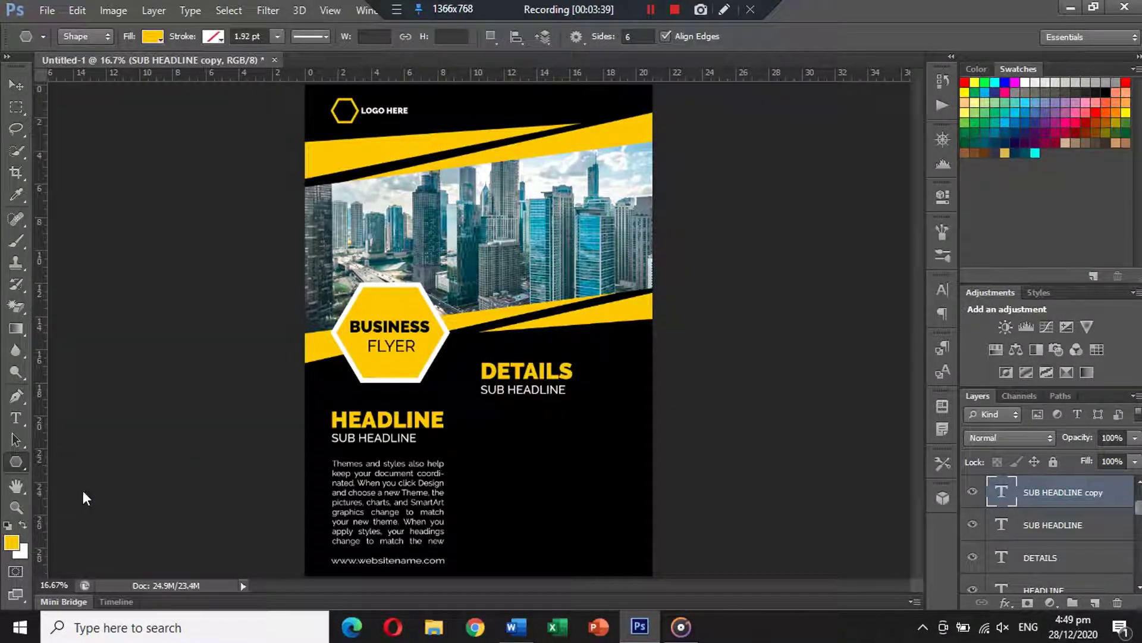
left_click_drag(480, 437, 509, 466)
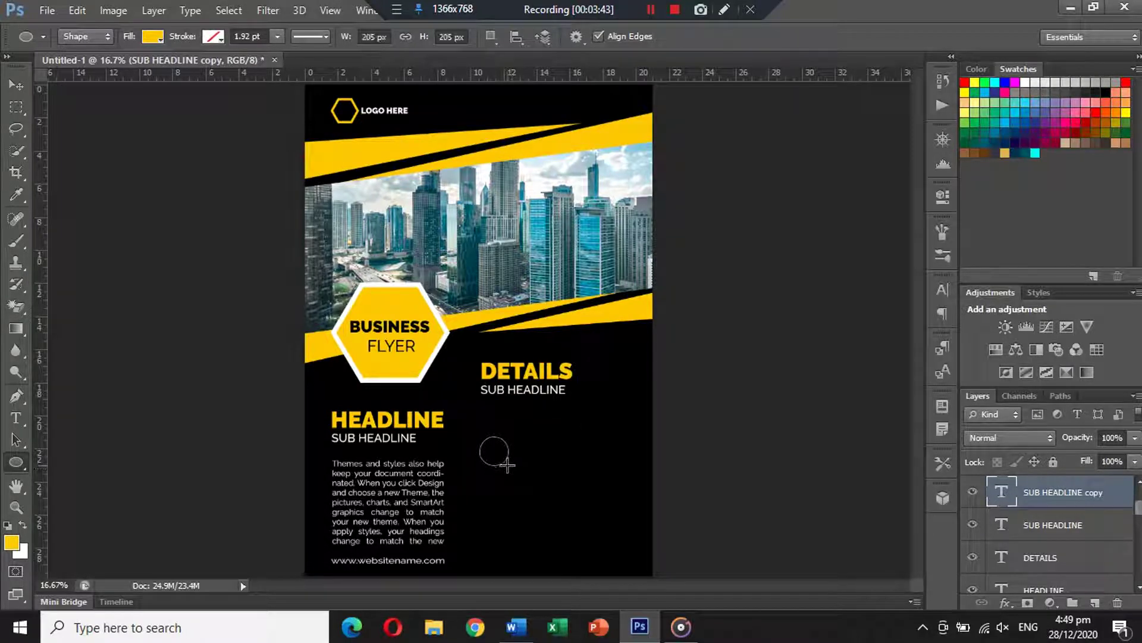
left_click(17, 84)
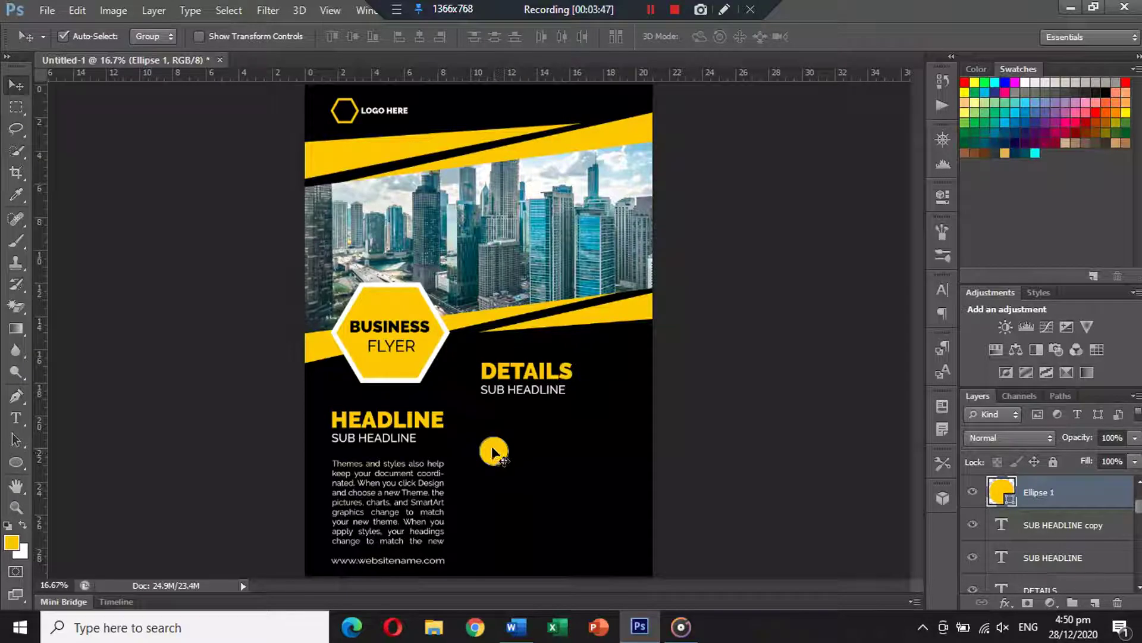
left_click_drag(491, 445, 487, 430)
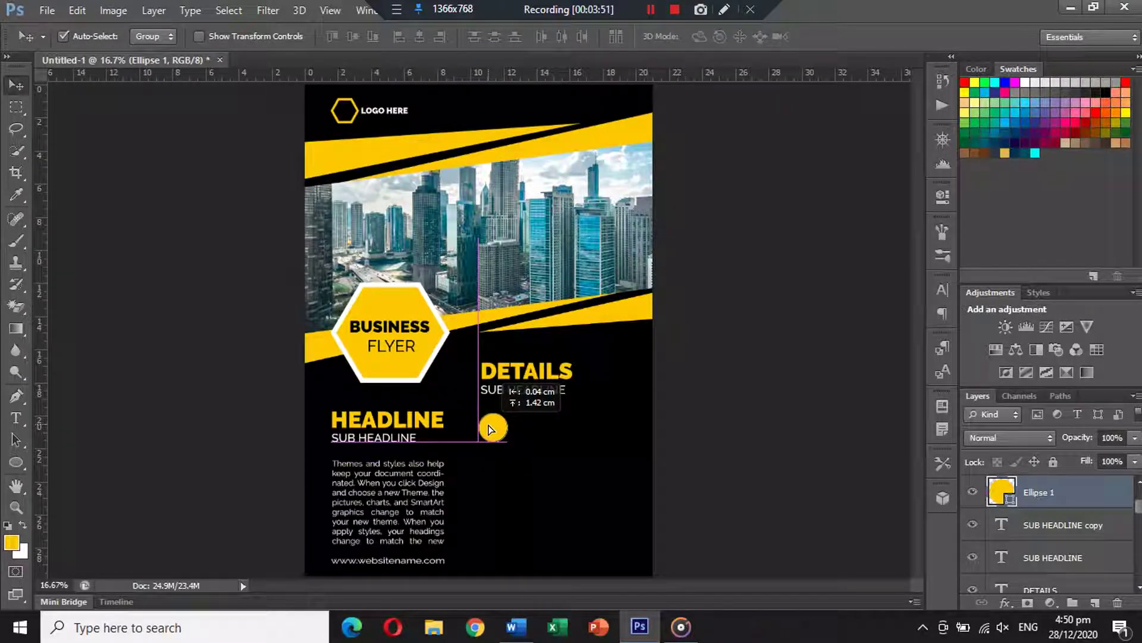
left_click_drag(489, 425, 493, 424)
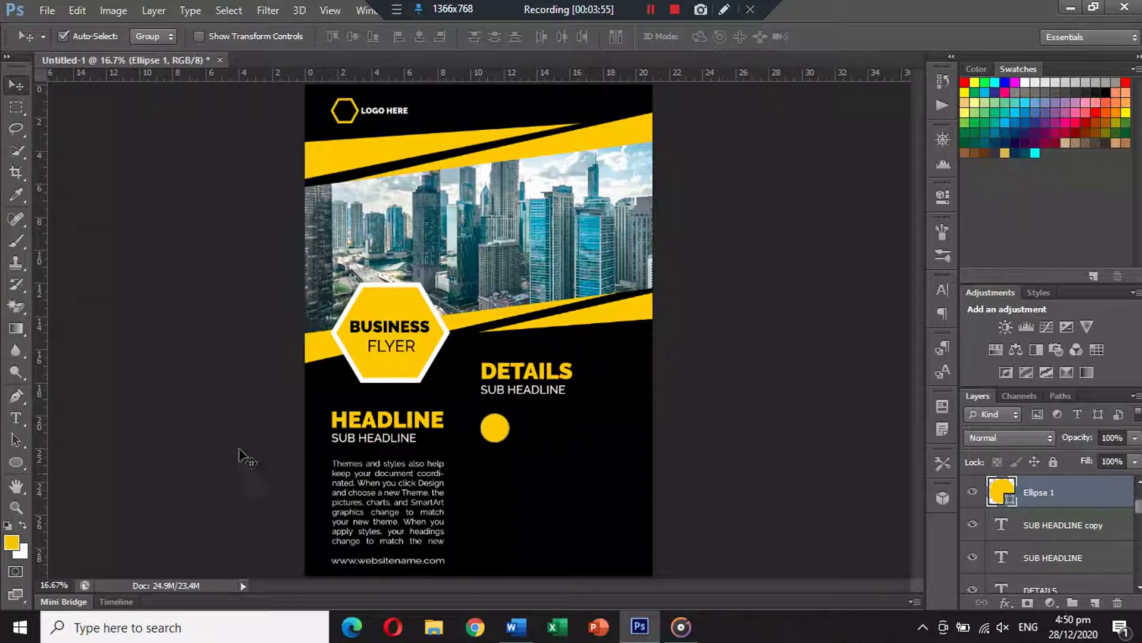
- Copy SUB HEADLINE beside the circle and retype it as YOUR TEXT HERE in a heavier weight
left_click_drag(526, 393, 569, 428)
left_click(16, 418)
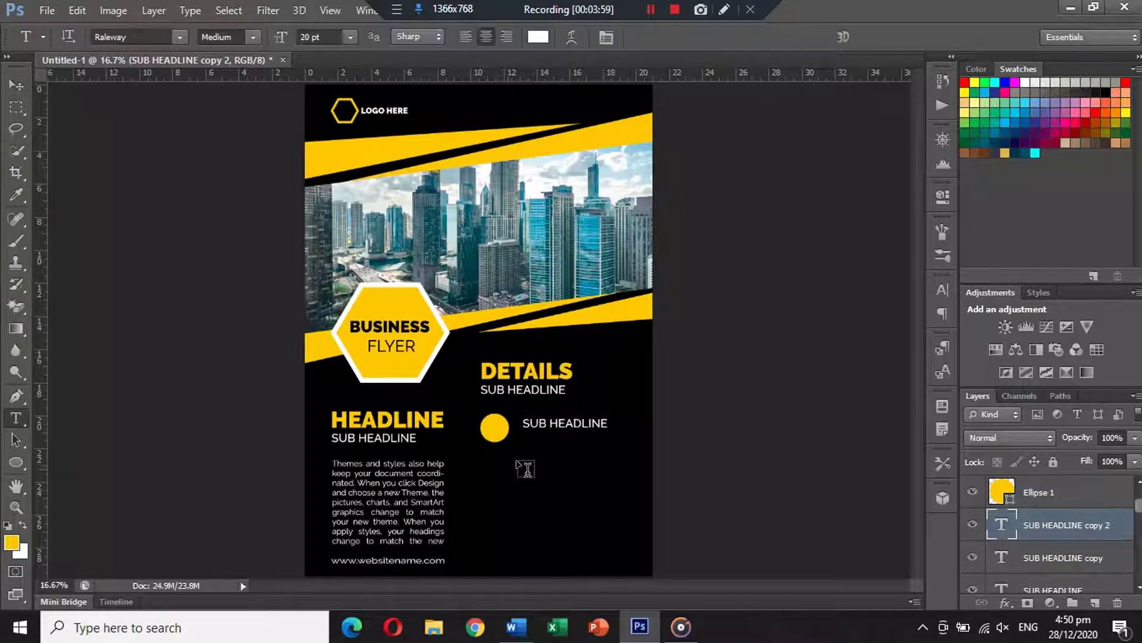
left_click(546, 422)
triple_click(546, 423)
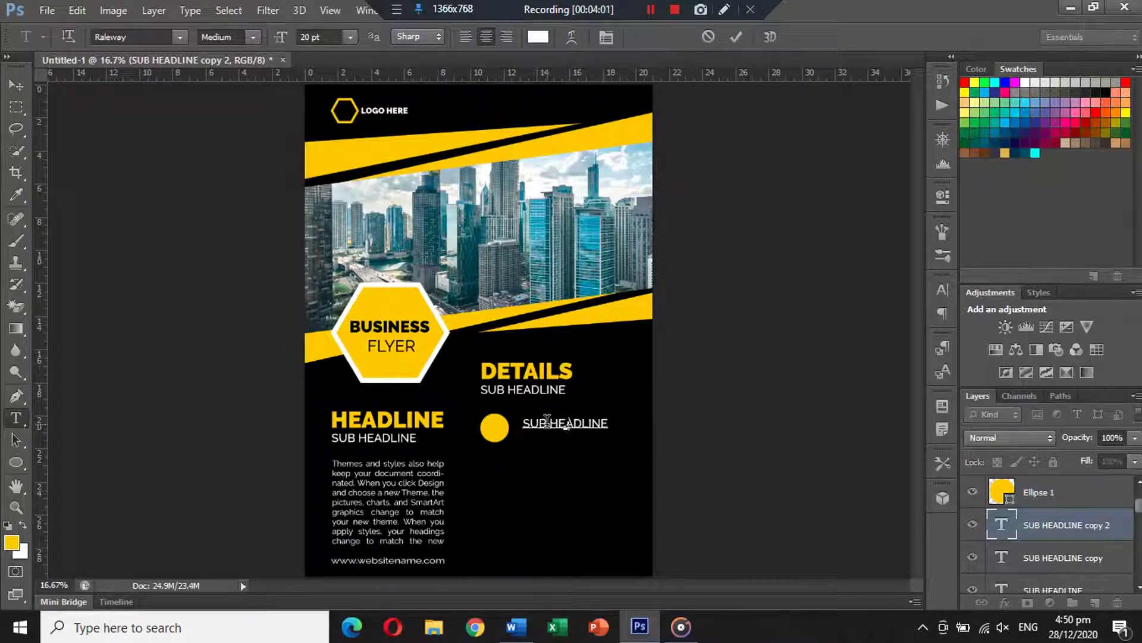
type("YOUR TEX")
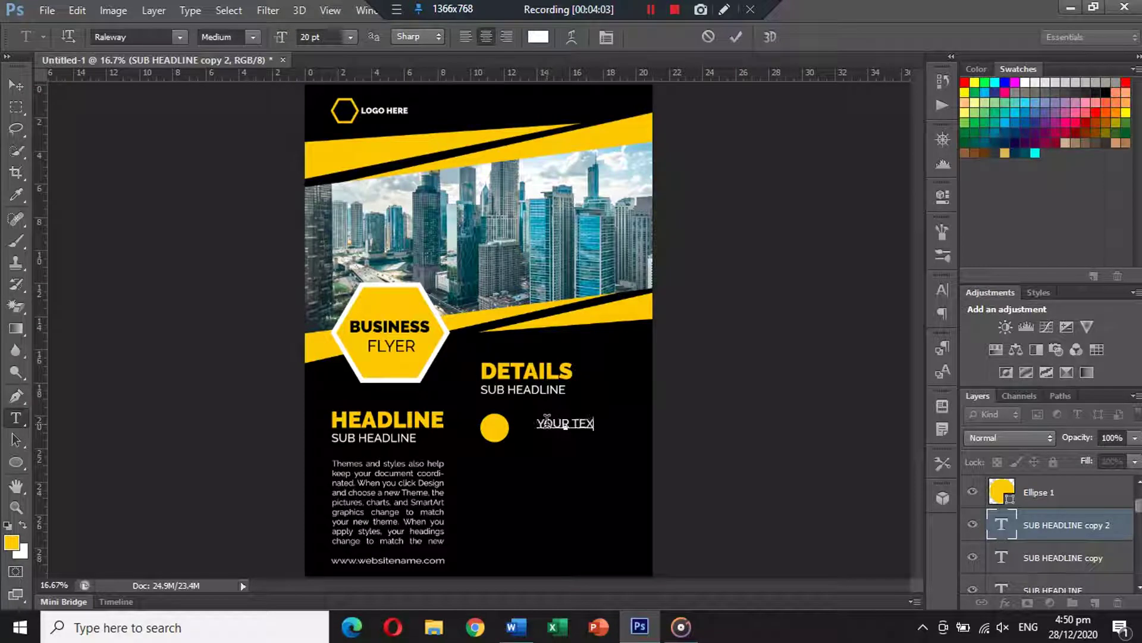
type("T HERE")
triple_click(546, 421)
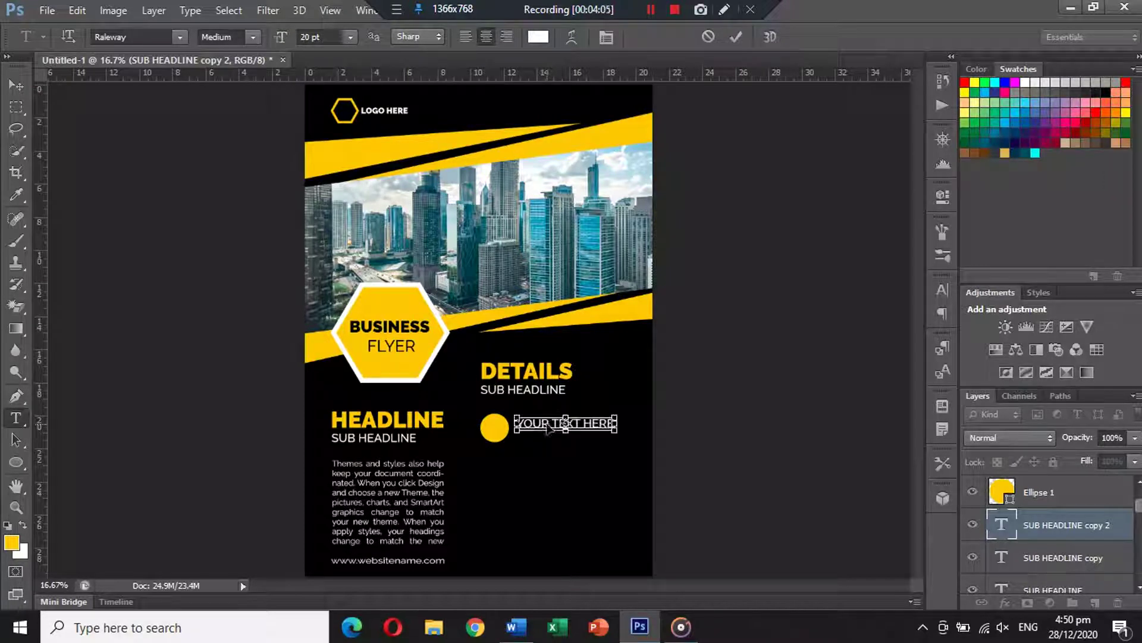
left_click(253, 37)
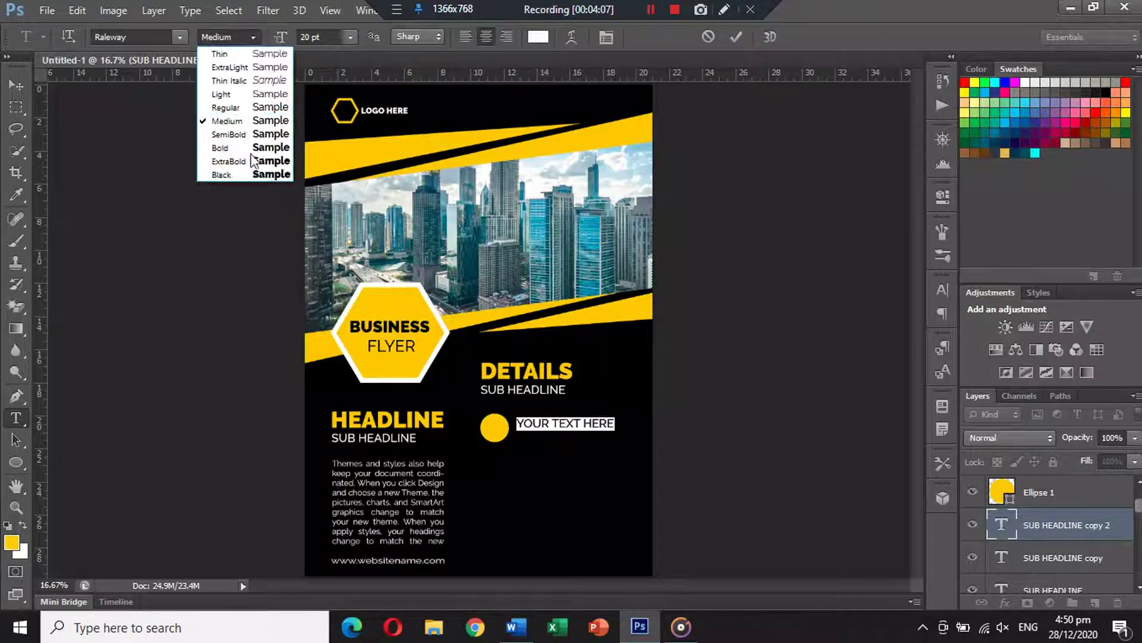
left_click(252, 173)
left_click(16, 85)
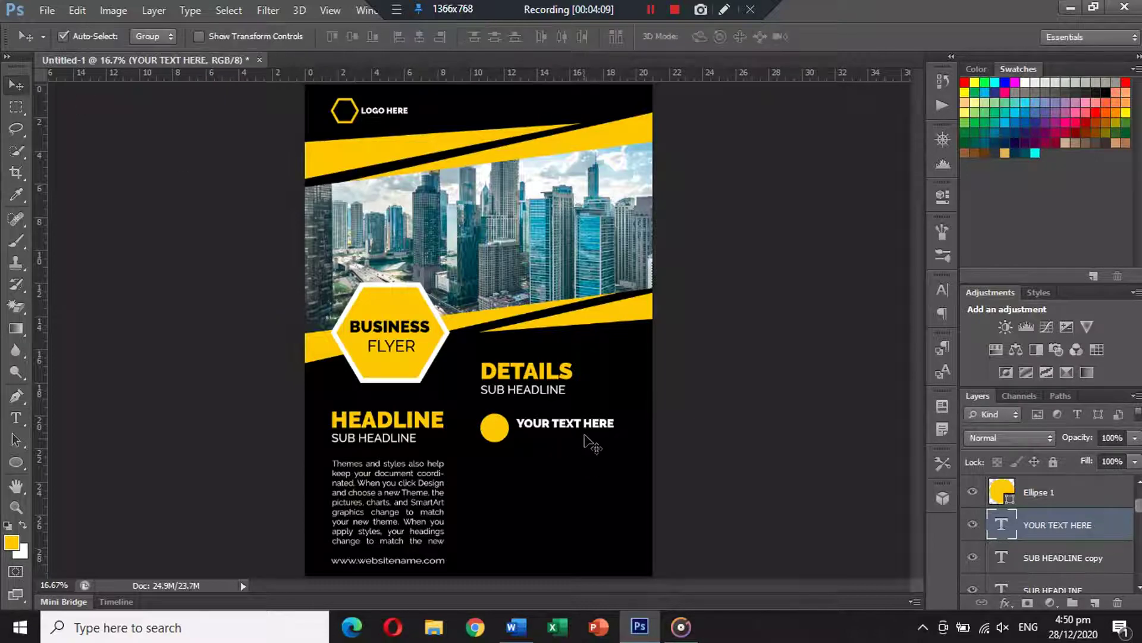
left_click_drag(570, 427, 570, 421)
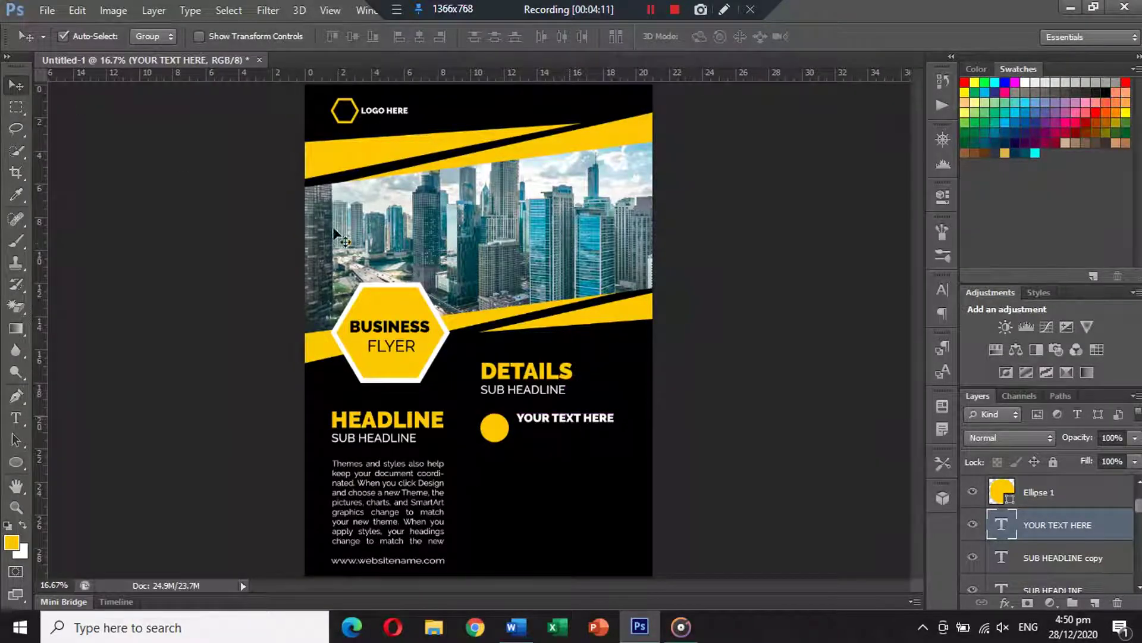
- Set YOUR TEXT HERE to Bold and align it with the circle's centre
left_click(14, 417)
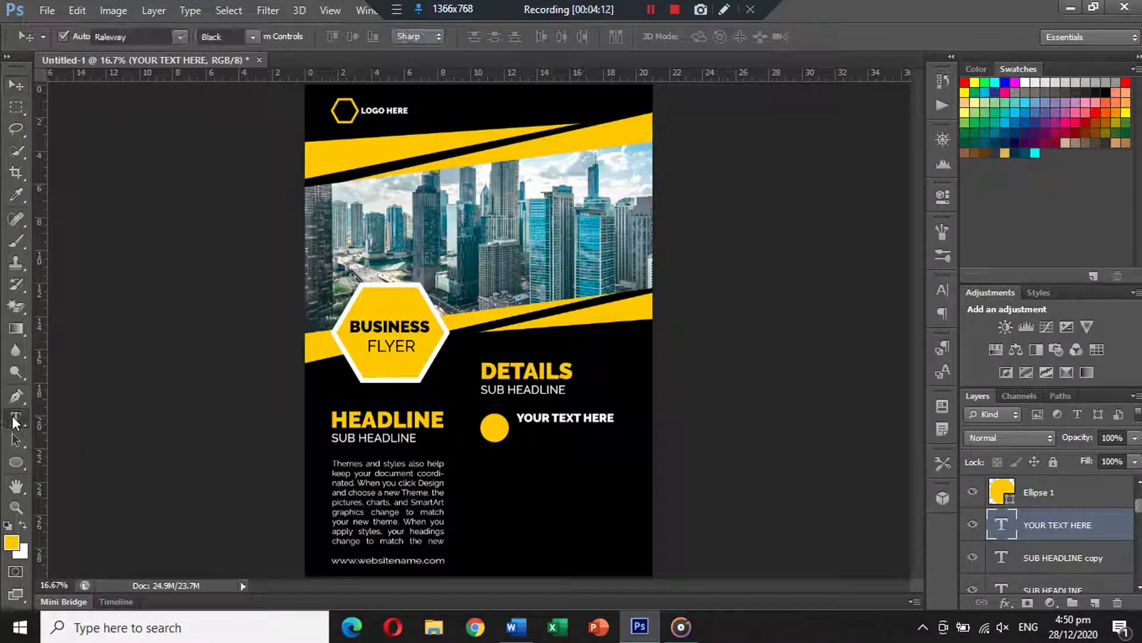
left_click(542, 416)
key("ctrl+a")
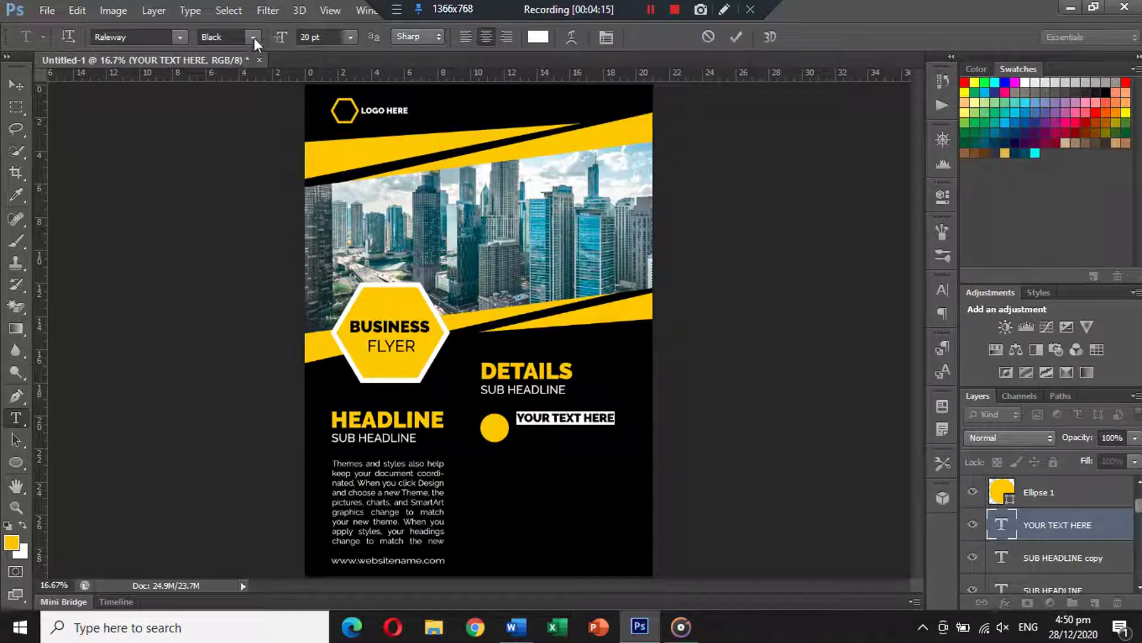
left_click(254, 37)
left_click(247, 151)
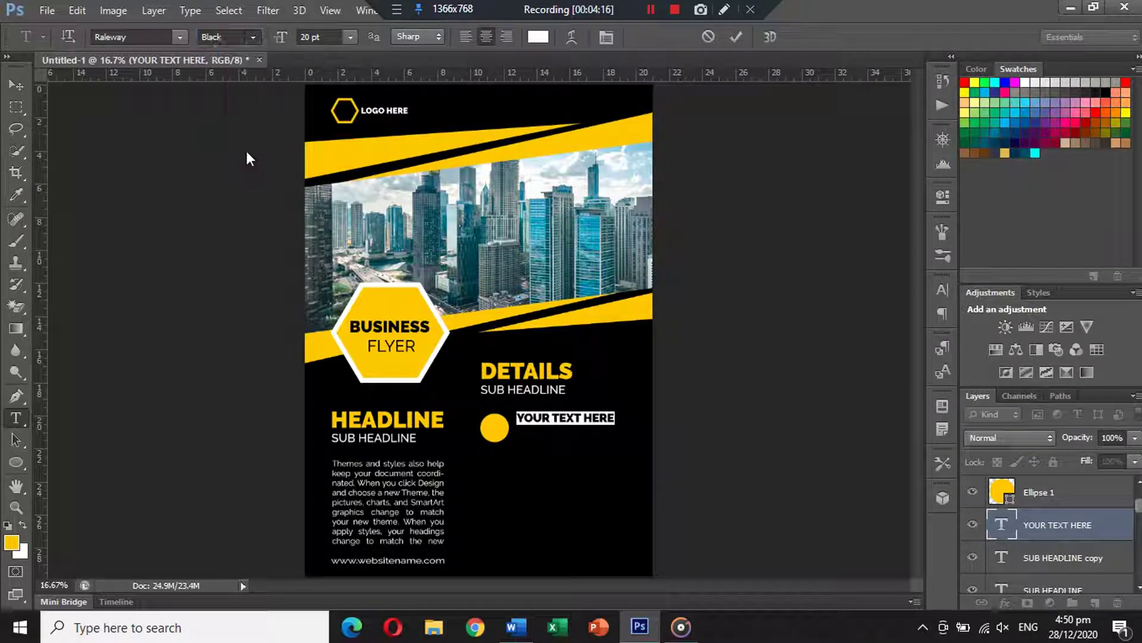
left_click(18, 83)
left_click_drag(565, 418, 566, 421)
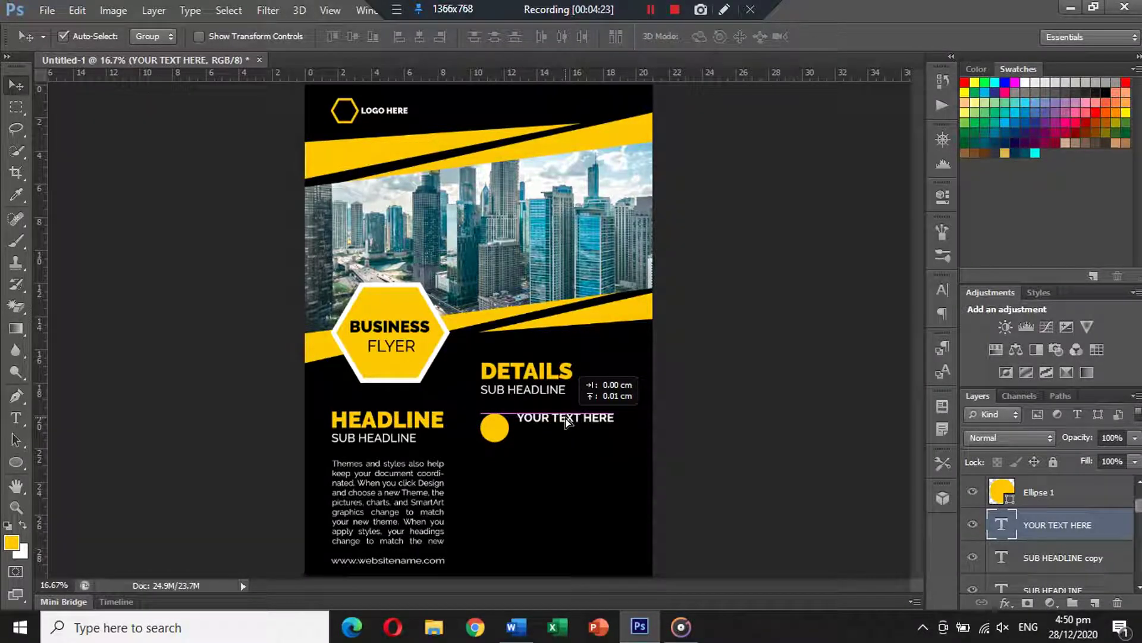
left_click_drag(566, 422, 566, 422)
left_click(16, 417)
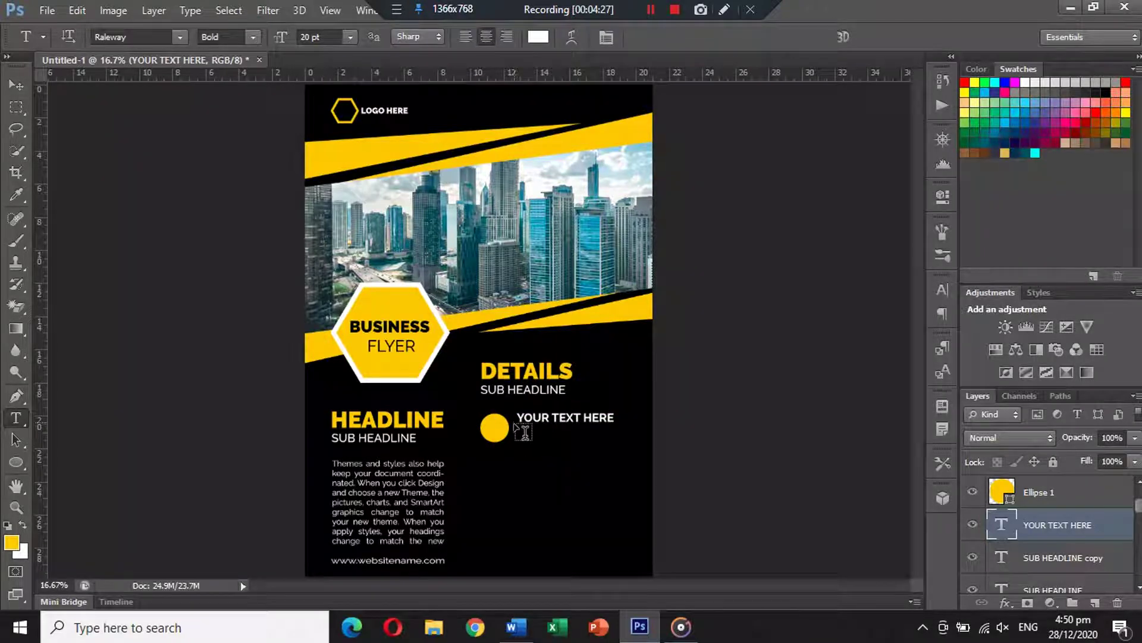
- Paste the body text into a paragraph box under YOUR TEXT HERE, in Regular weight
left_click_drag(517, 421, 614, 460)
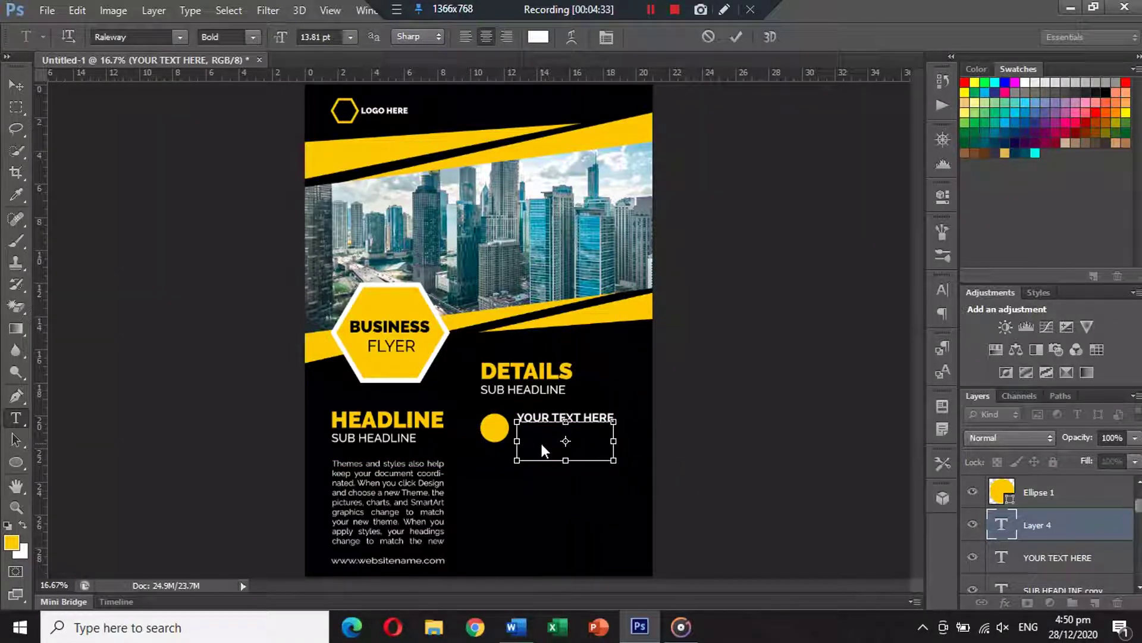
key("ctrl+v")
left_click(253, 37)
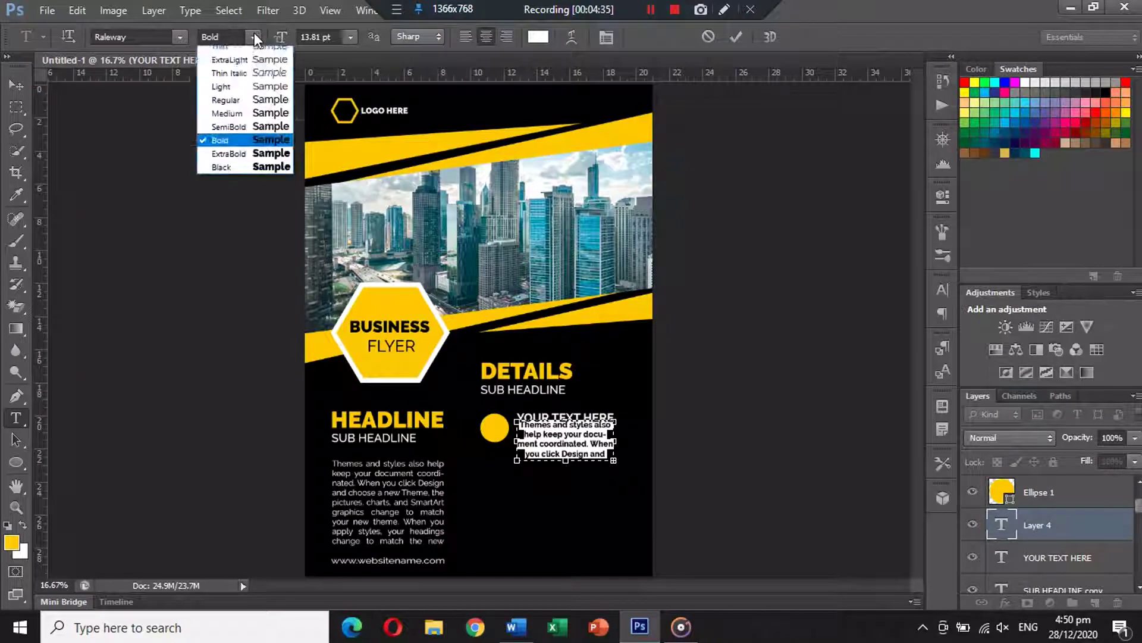
left_click(244, 102)
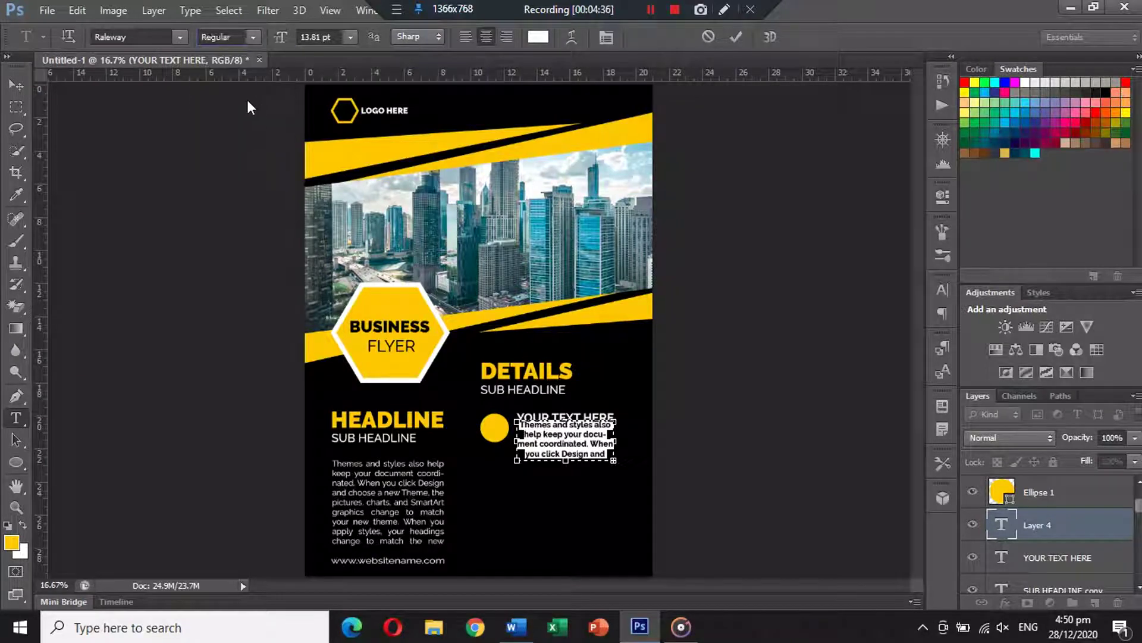
- Set the paragraph to Justify All and settle it beneath YOUR TEXT HERE
left_click(602, 38)
left_click(840, 279)
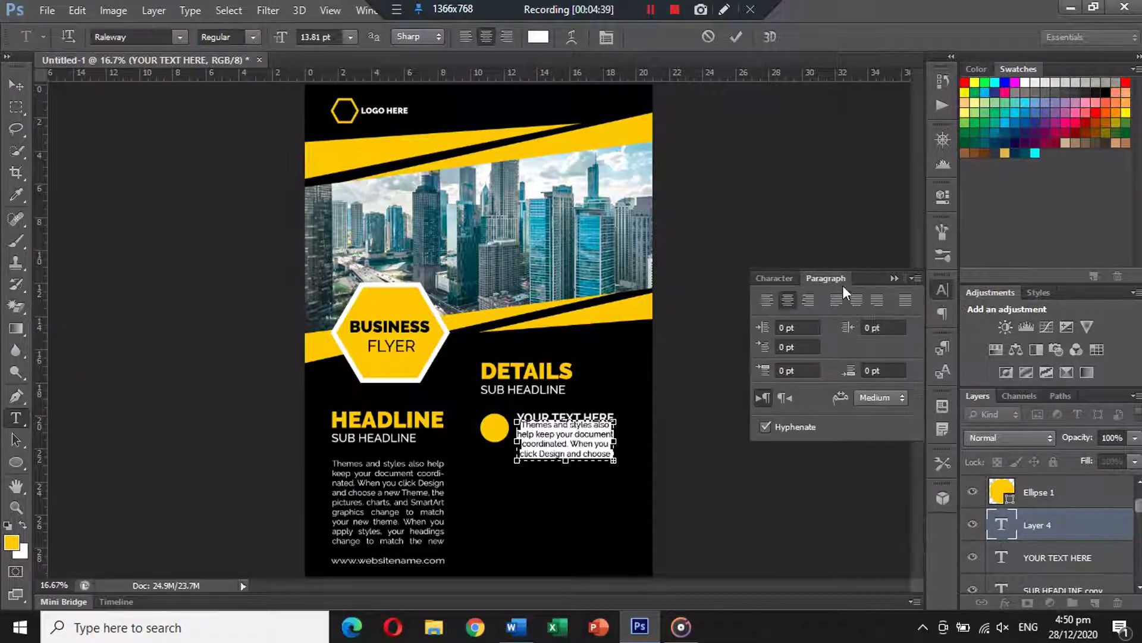
left_click(901, 301)
left_click(942, 313)
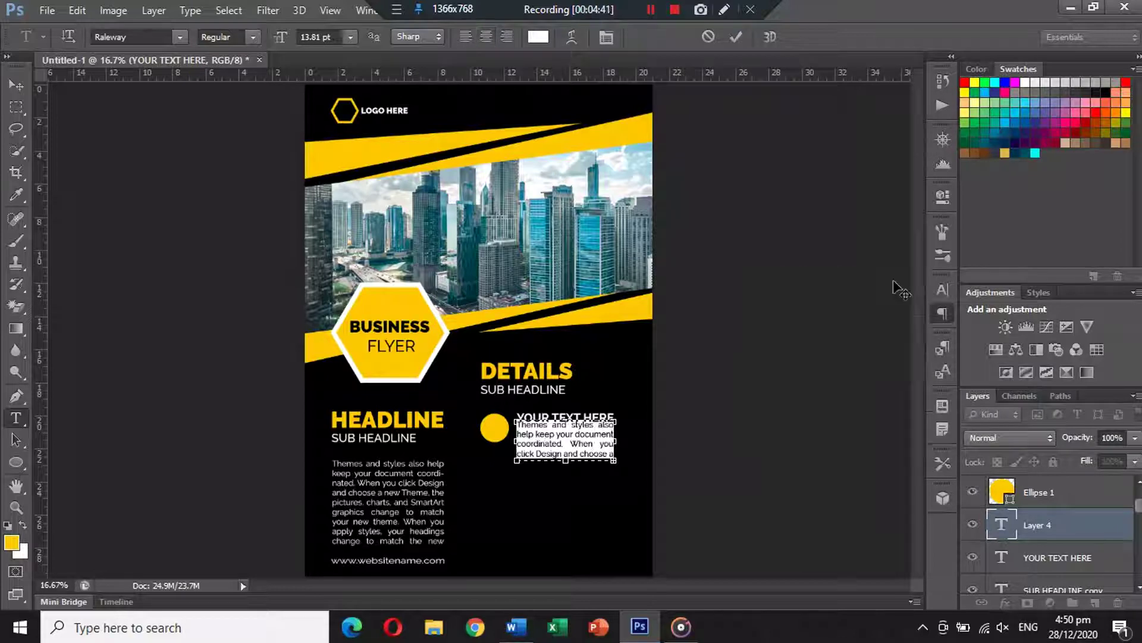
left_click(16, 85)
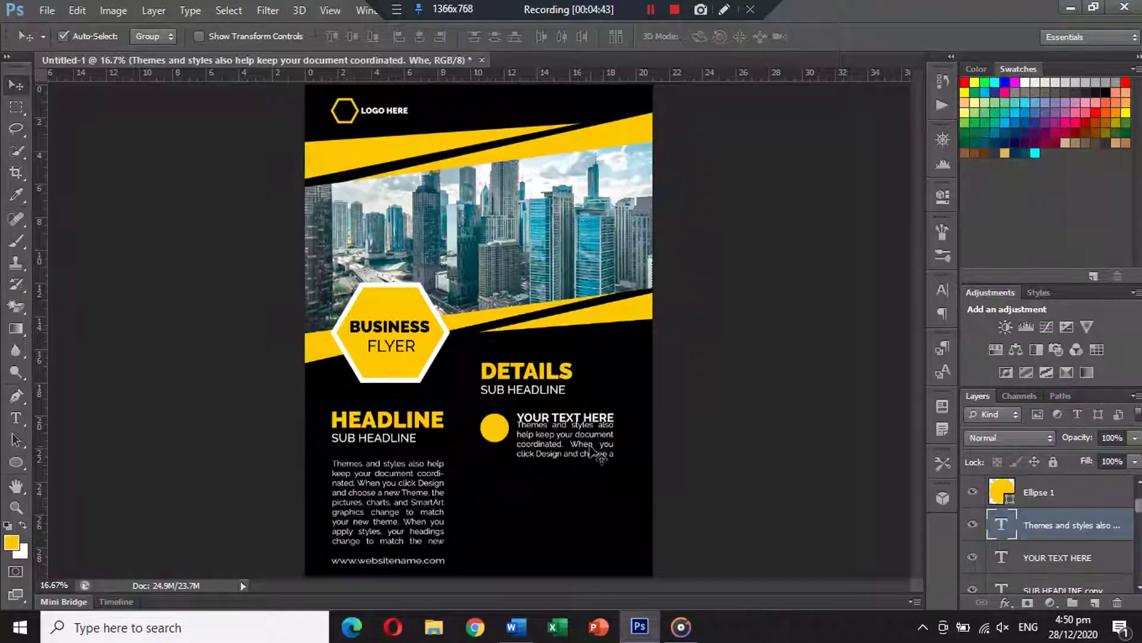
left_click_drag(588, 443, 589, 447)
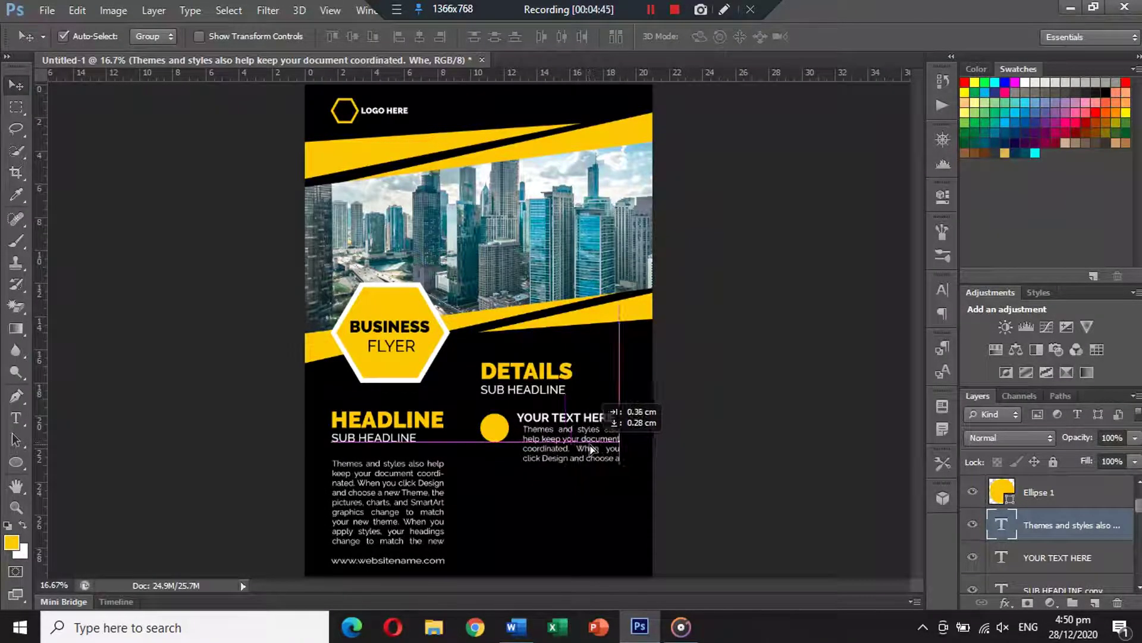
left_click_drag(588, 445, 593, 451)
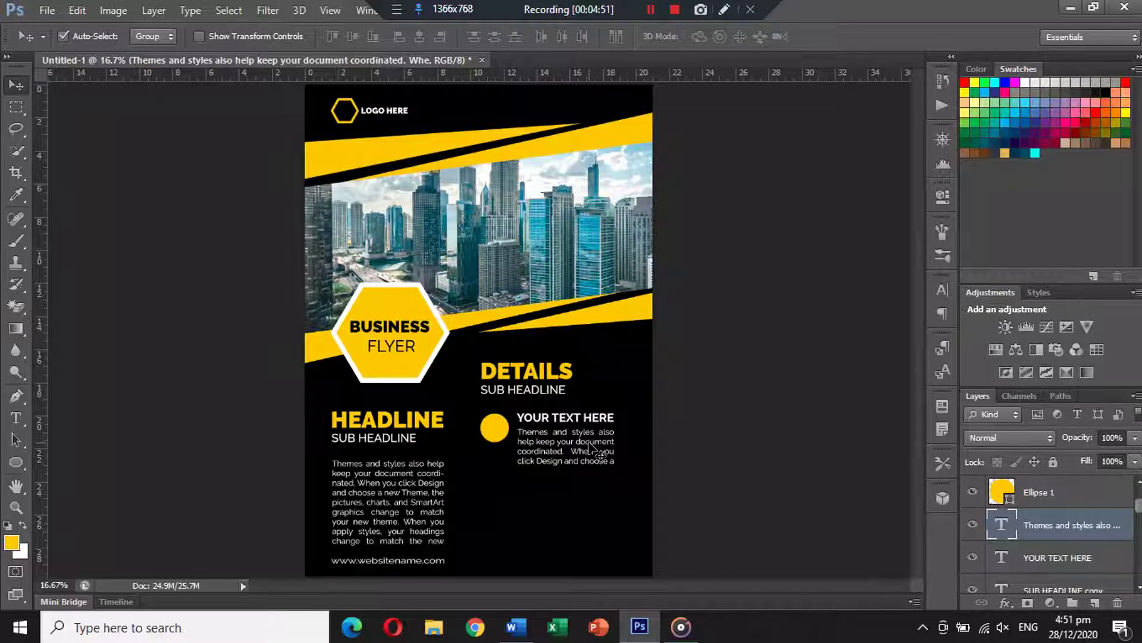
- Duplicate the yellow circle and YOUR TEXT HERE block below the first one
left_click(497, 432, "shift")
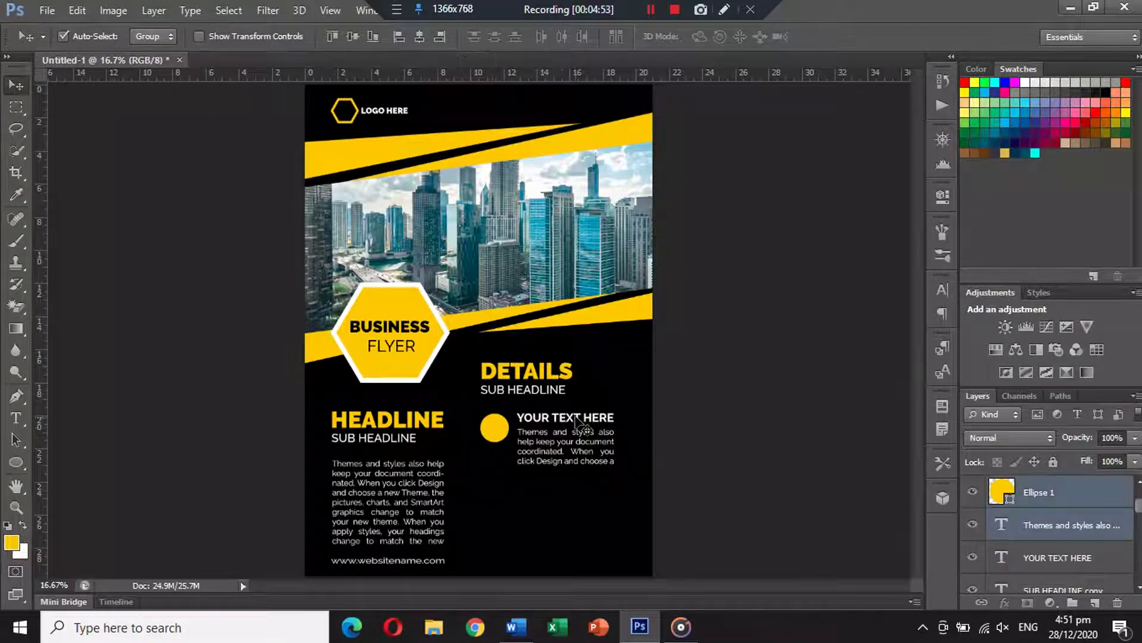
left_click(579, 421, "shift")
left_click_drag(578, 422, 576, 480, "alt")
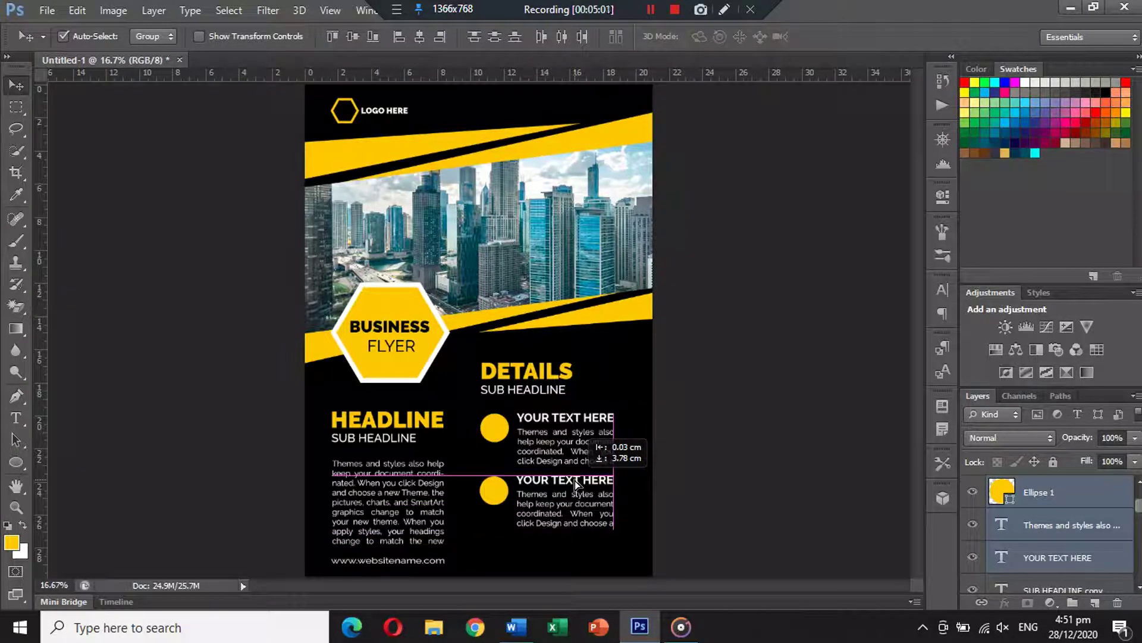
left_click_drag(577, 484, 576, 481)
- Cut the bullet paragraph down to two lines and shorten its text box to fit
left_click(16, 417)
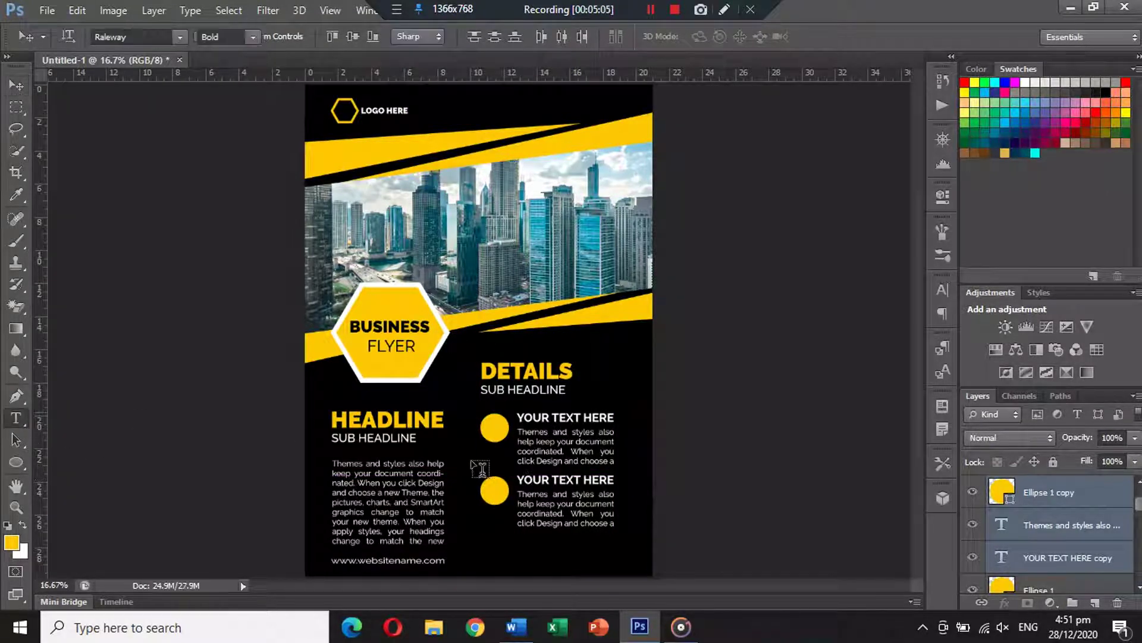
left_click(518, 453)
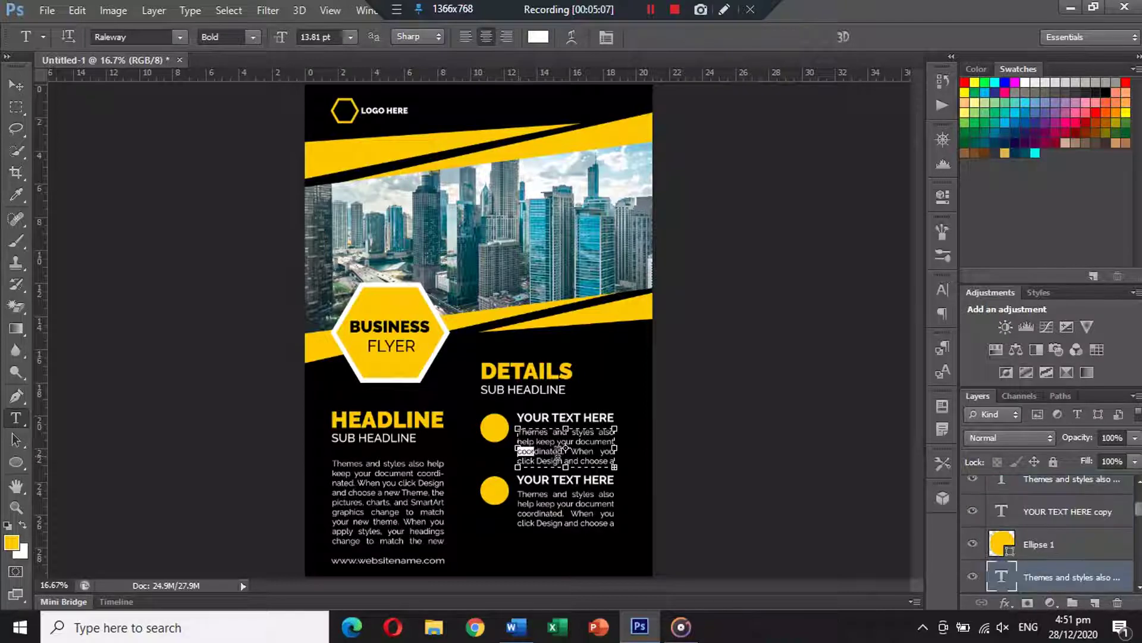
left_click(565, 446)
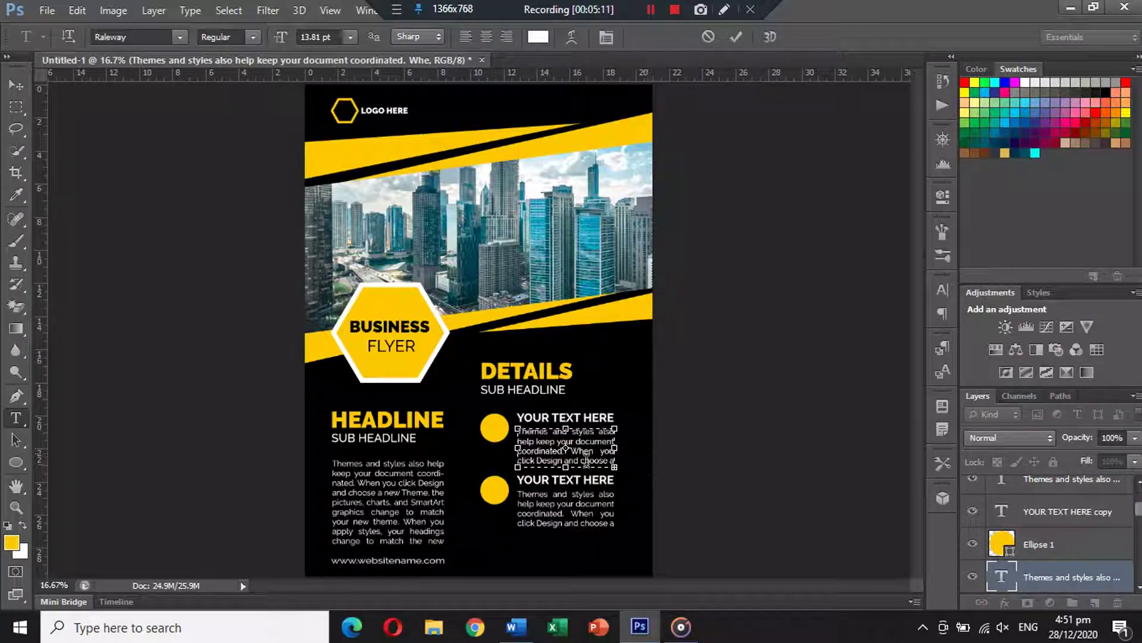
left_click_drag(572, 460, 633, 469)
key("BackSpace")
key("BackSpace")
key("BackSpace")
key("BackSpace")
key("BackSpace")
key("BackSpace")
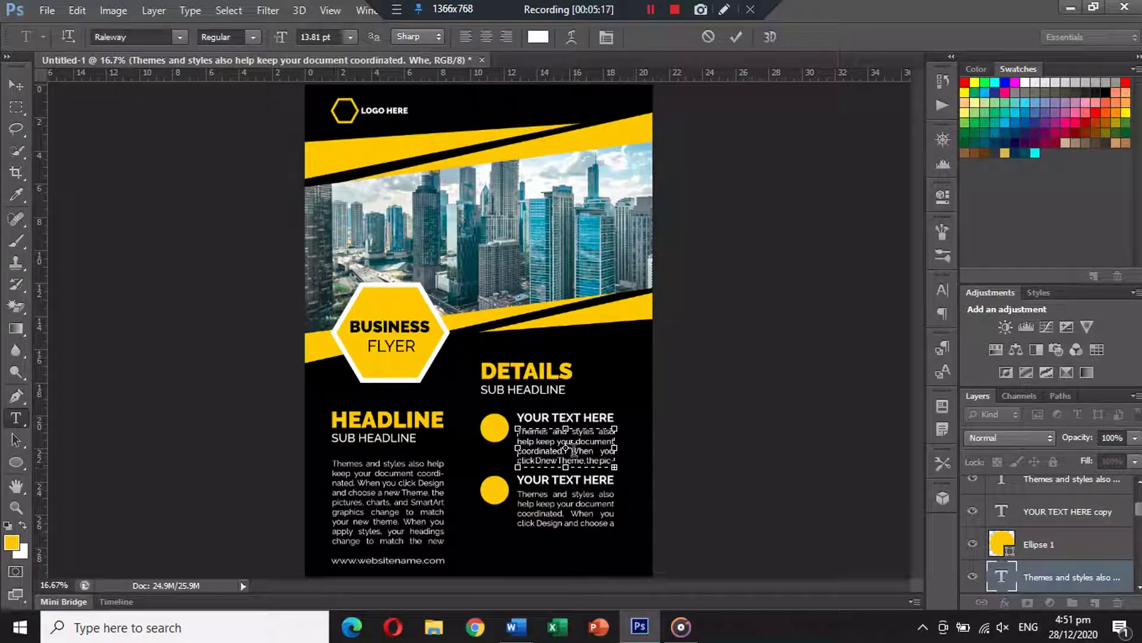
left_click_drag(571, 451, 676, 488)
key("BackSpace")
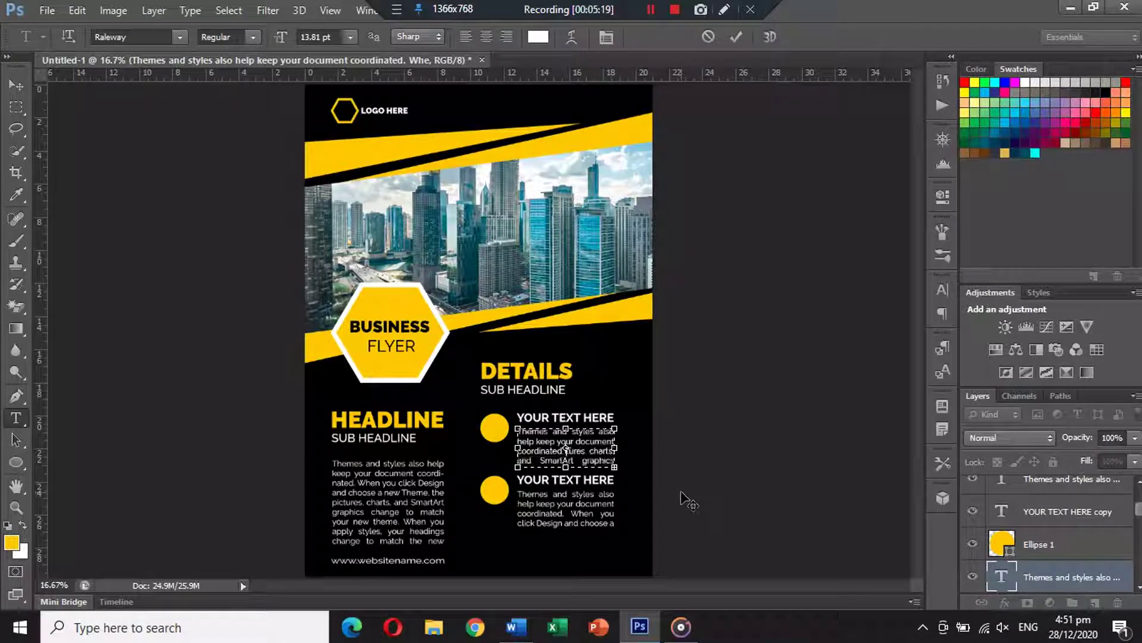
key("ctrl+a")
key("BackSpace")
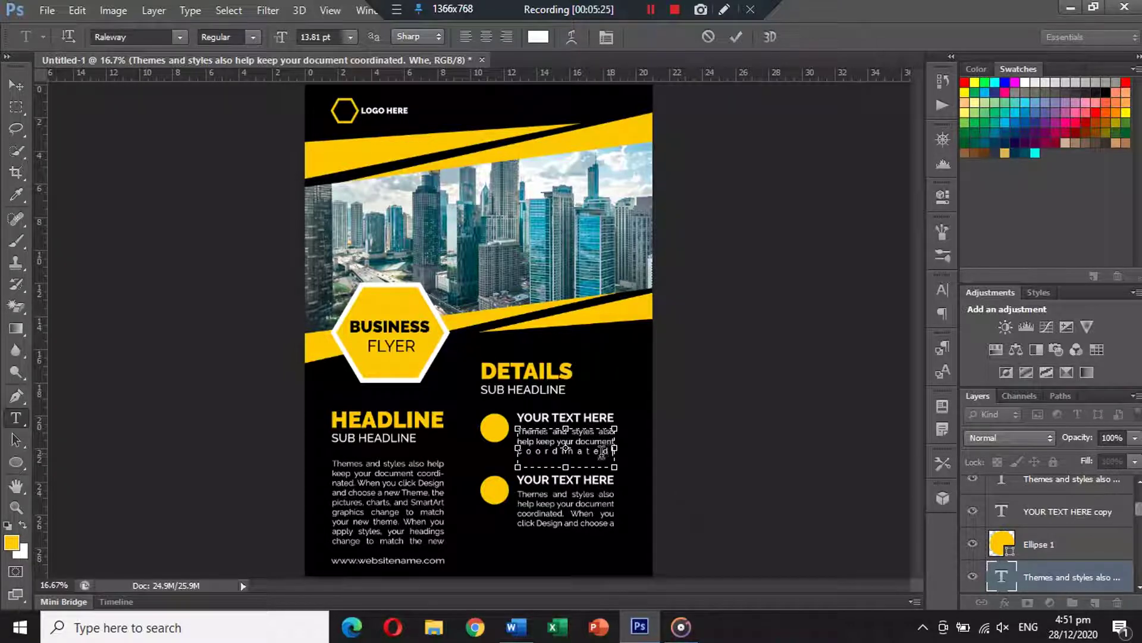
double_click(602, 452)
key("BackSpace")
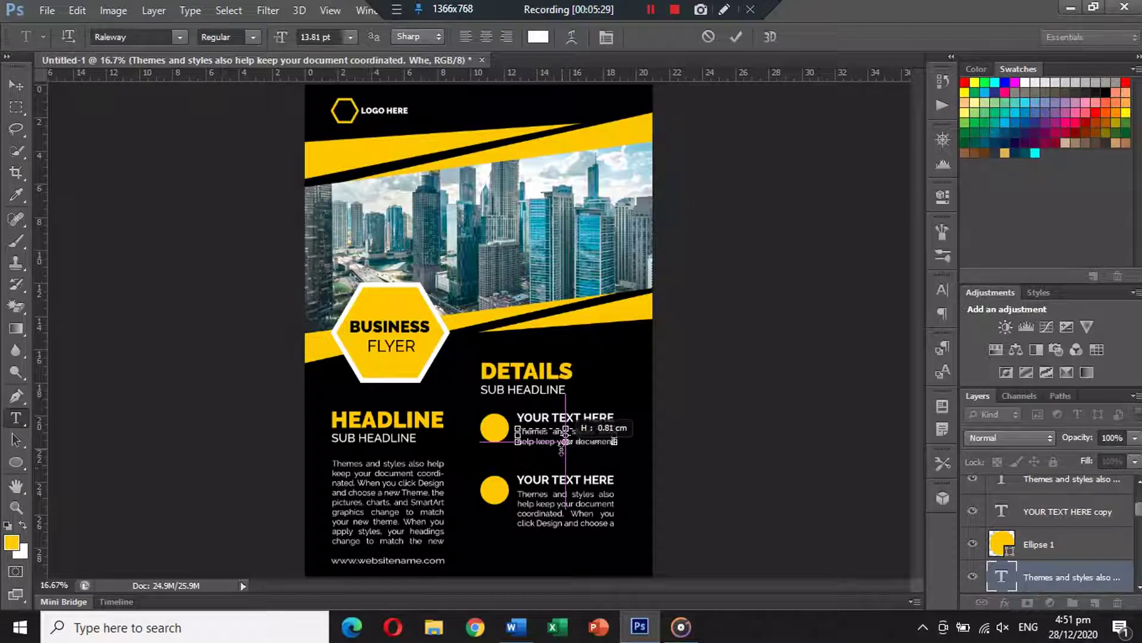
left_click_drag(566, 466, 563, 456)
- Delete the old second bullet's circle and text layers
left_click(16, 85)
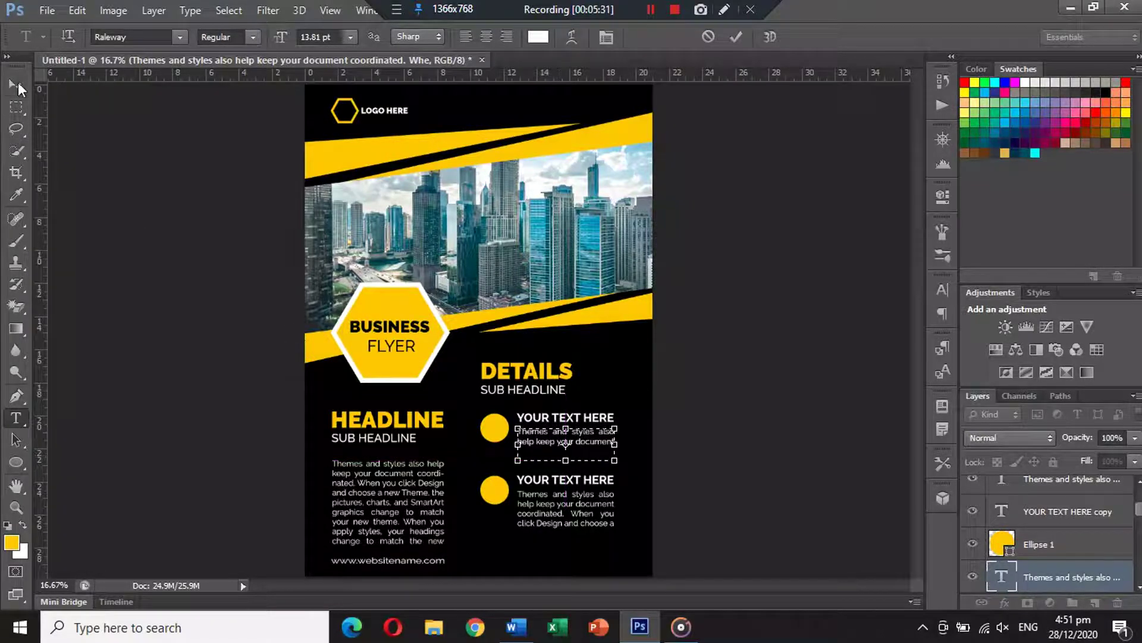
left_click_drag(544, 481, 545, 486)
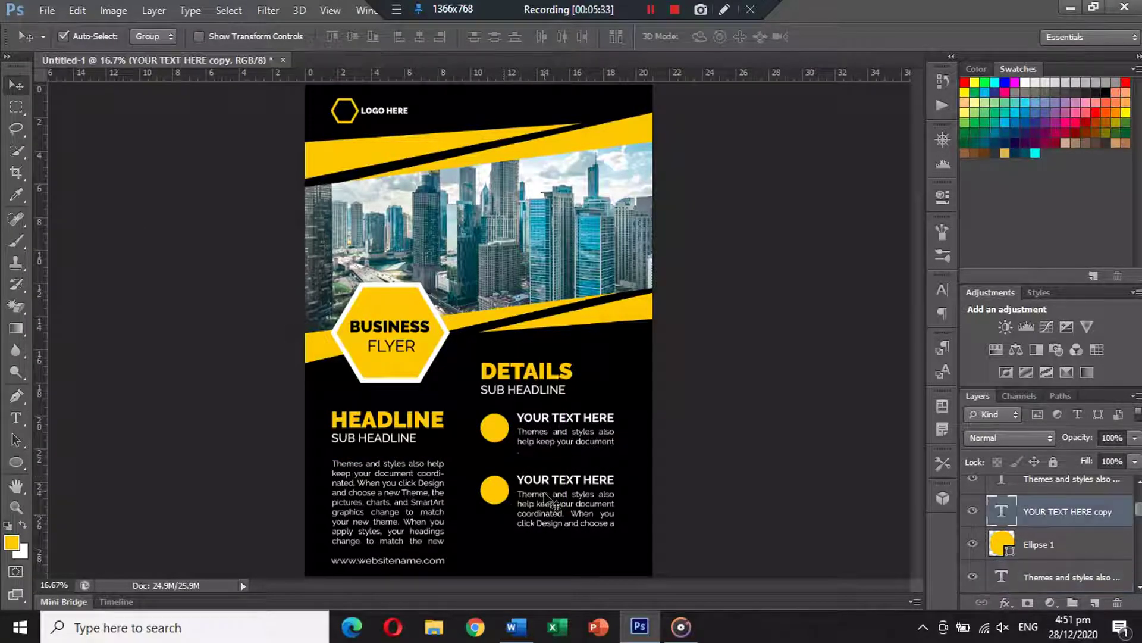
left_click(499, 494, "shift")
key("Delete")
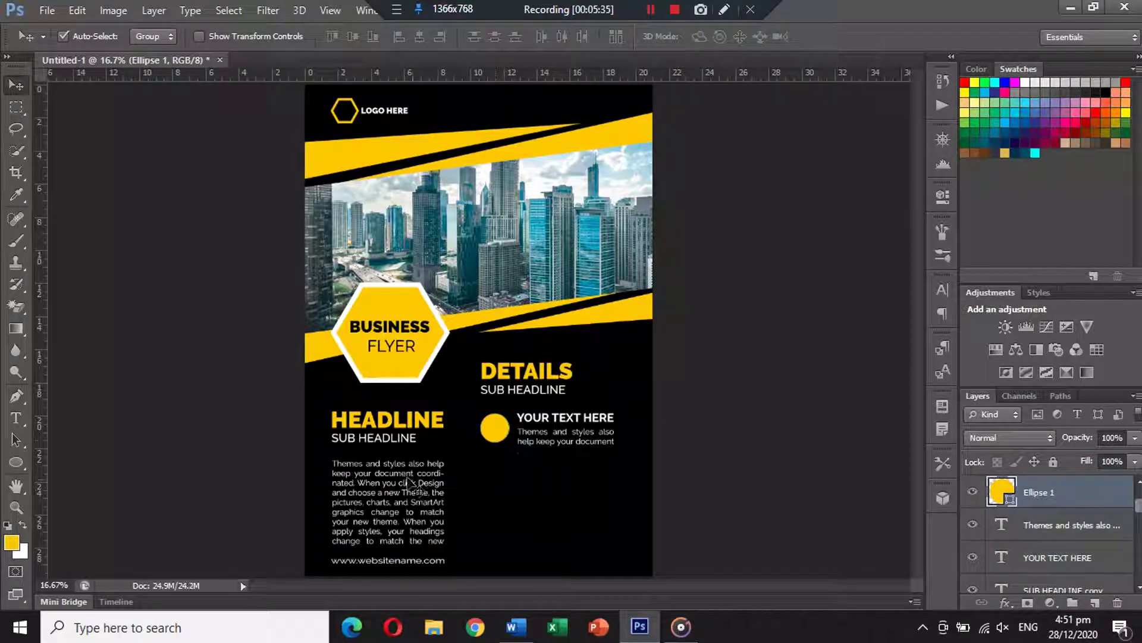
left_click(547, 431, "shift")
left_click(548, 424, "shift")
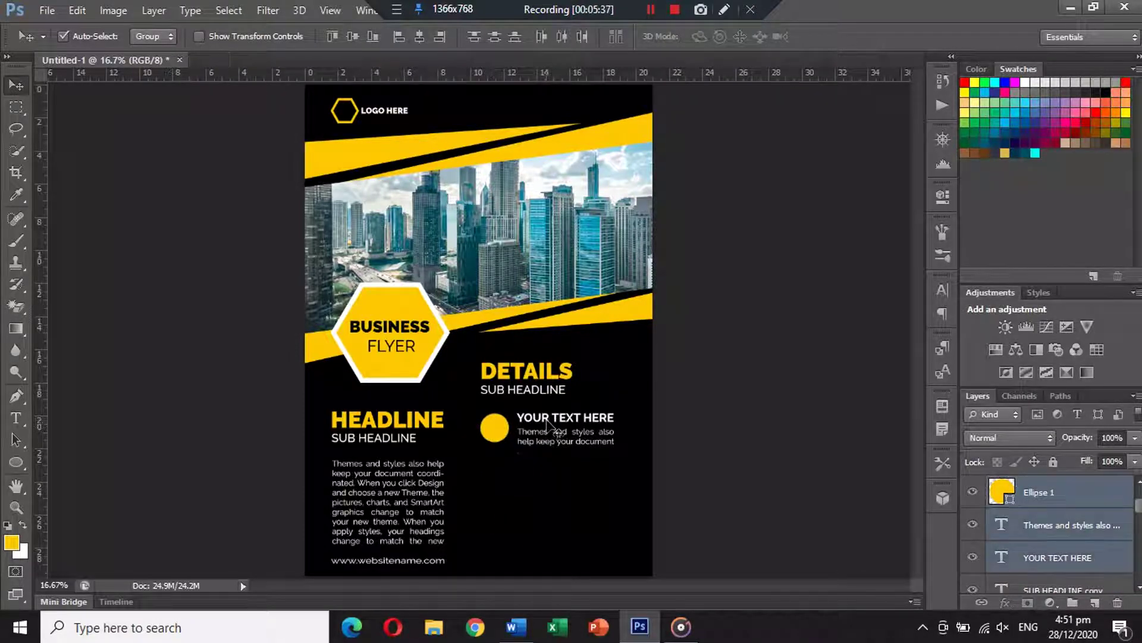
left_click_drag(548, 439, 547, 468)
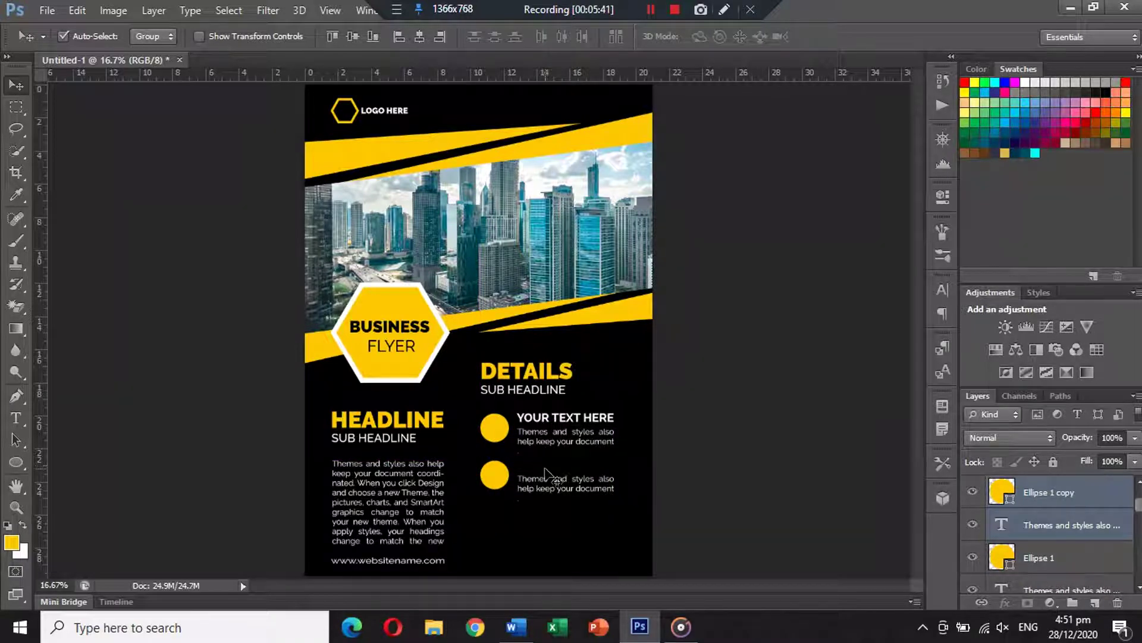
key("ctrl+z")
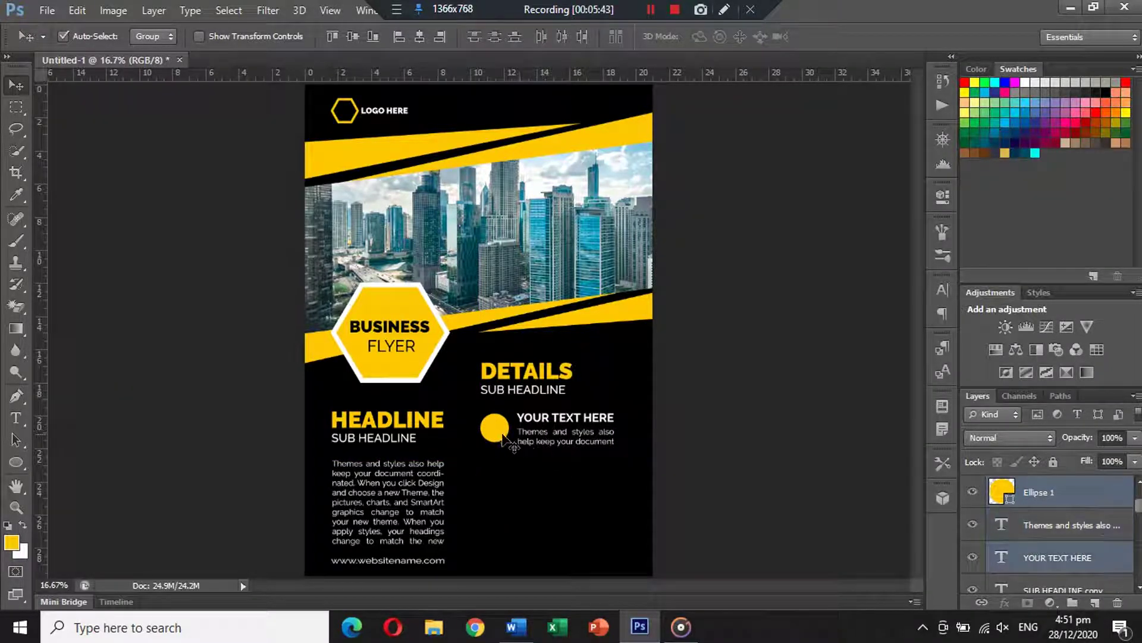
- Copy the first bullet into the second and third slots, evenly spaced below it
left_click(1019, 502, "shift")
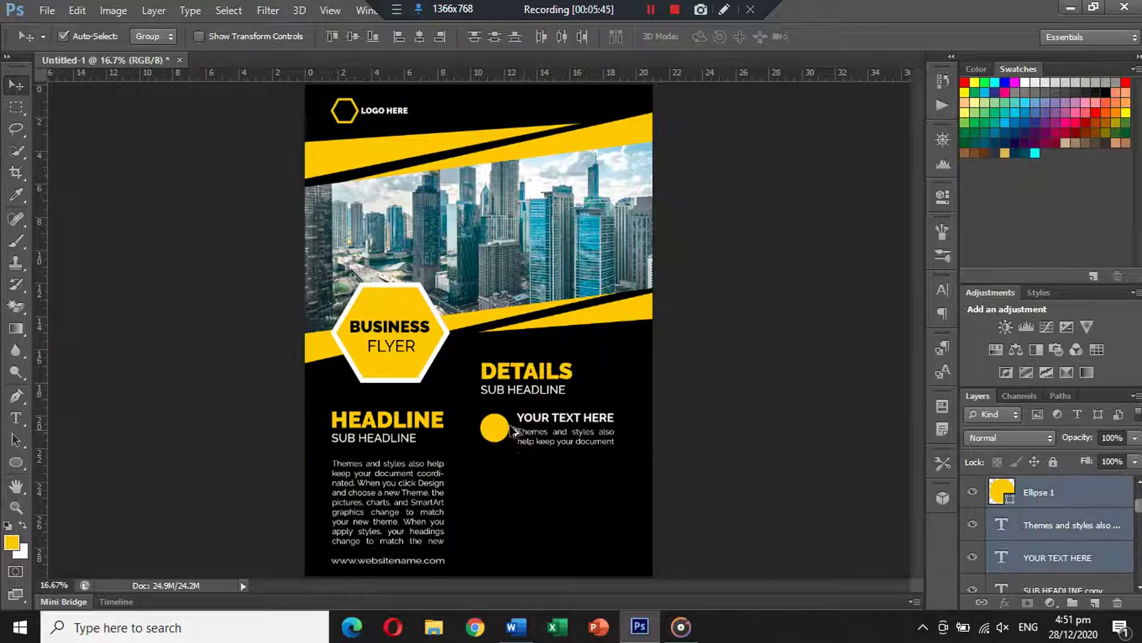
left_click_drag(513, 431, 503, 481)
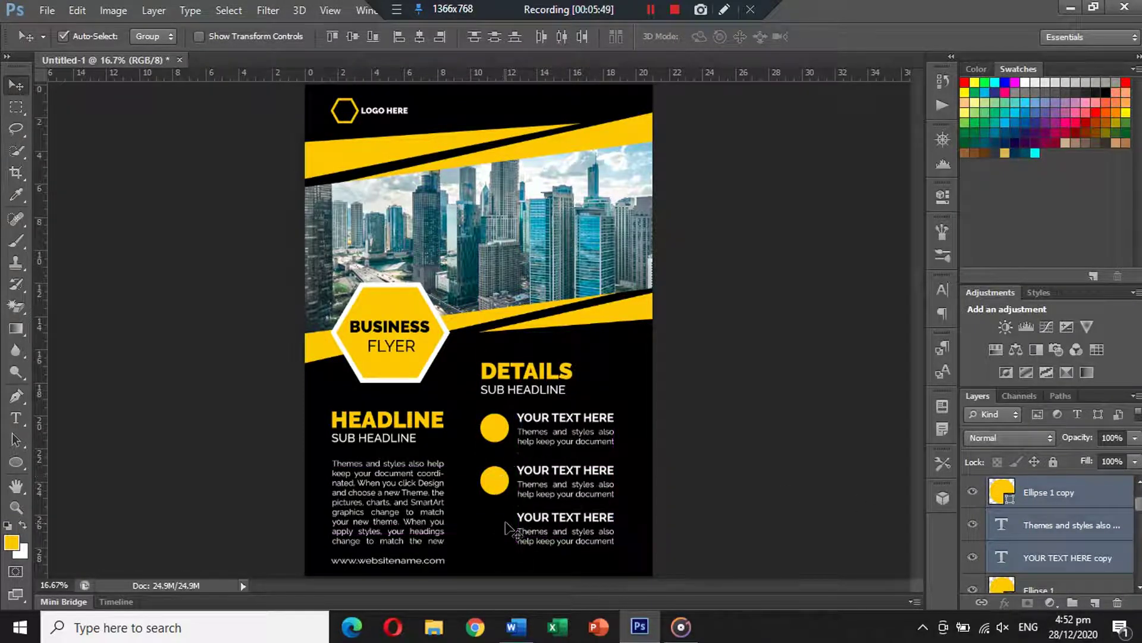
left_click_drag(503, 481, 500, 493)
left_click(1033, 494, "shift")
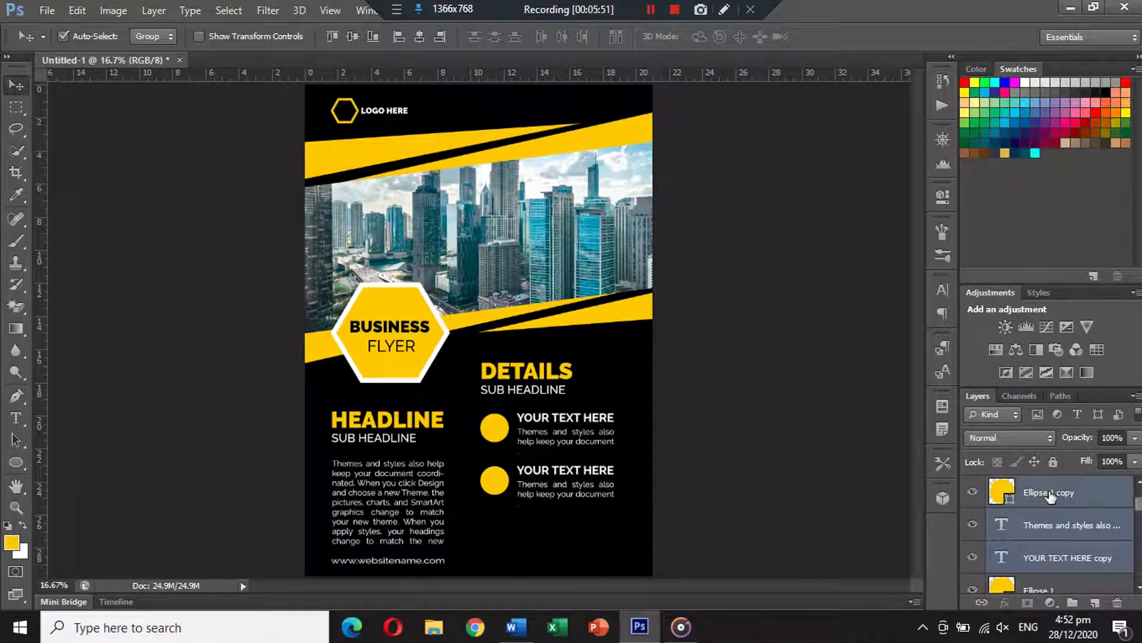
left_click_drag(505, 486, 505, 537)
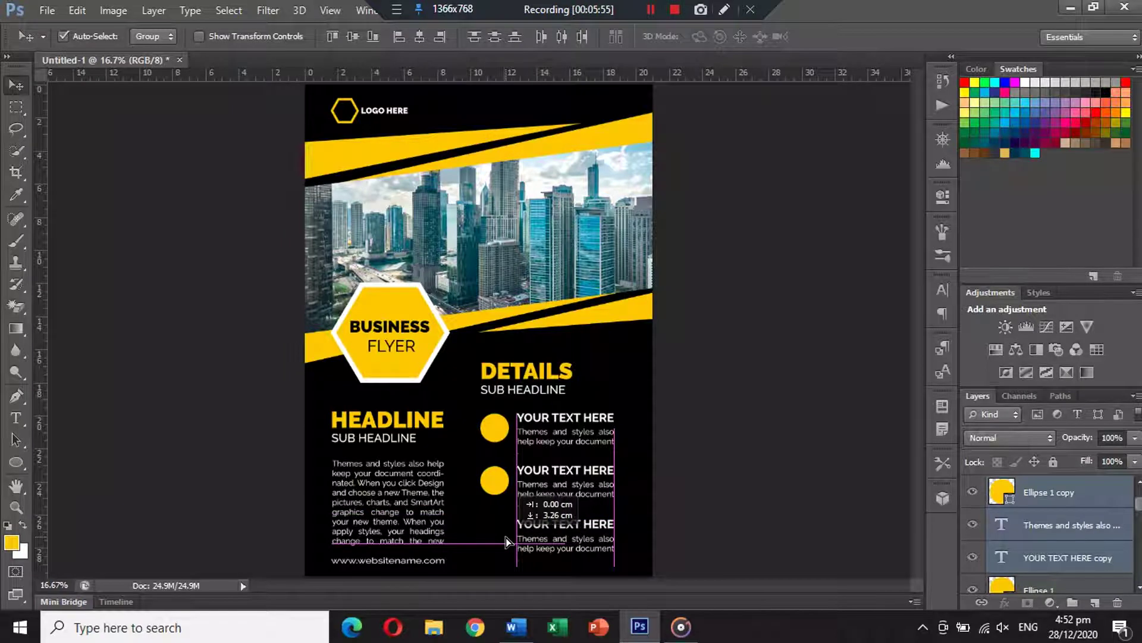
mouse_move(495, 492)
left_mouse_down()
mouse_move(495, 540)
mouse_move(495, 528)
mouse_move(545, 520)
left_mouse_up()
left_click(544, 529)
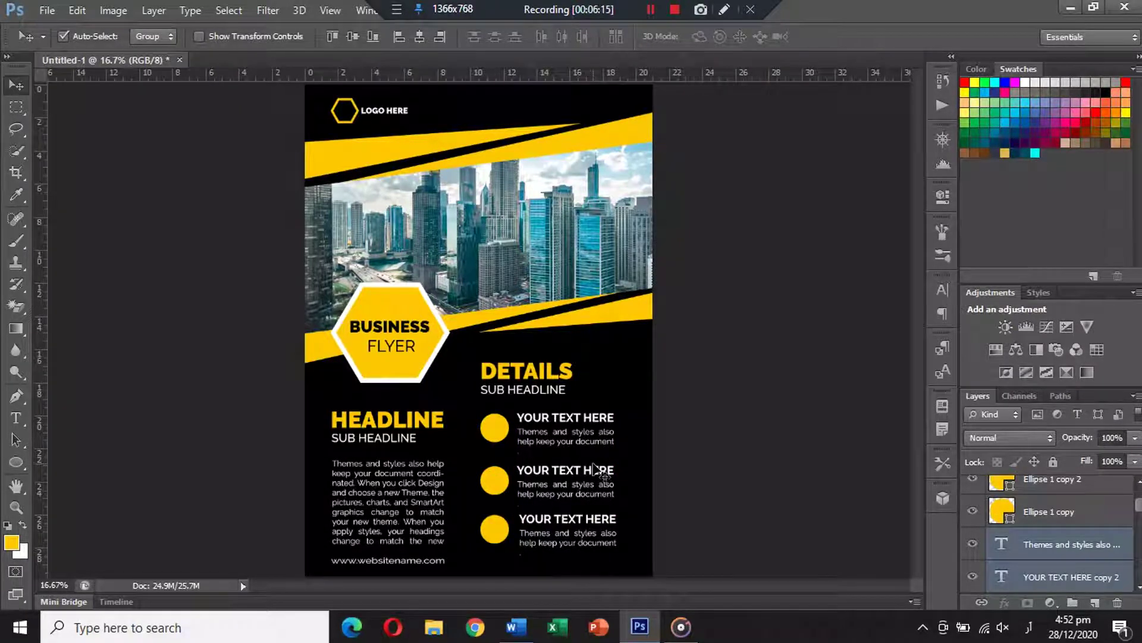
left_click(721, 473)
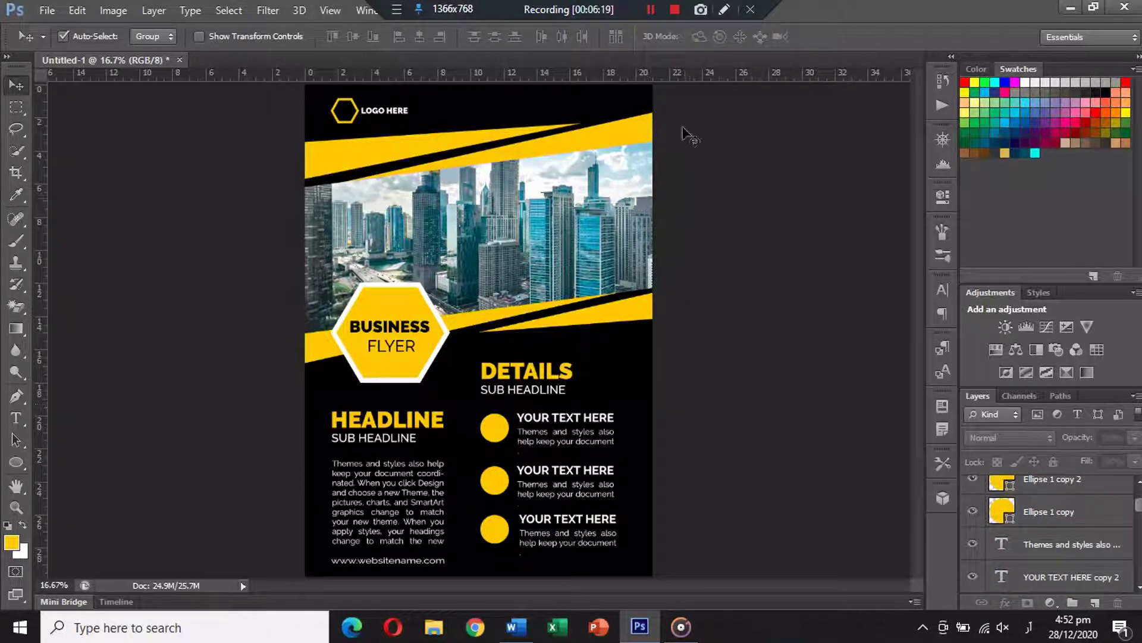
- Open the configuration, share and statistics icon images
left_click(48, 10)
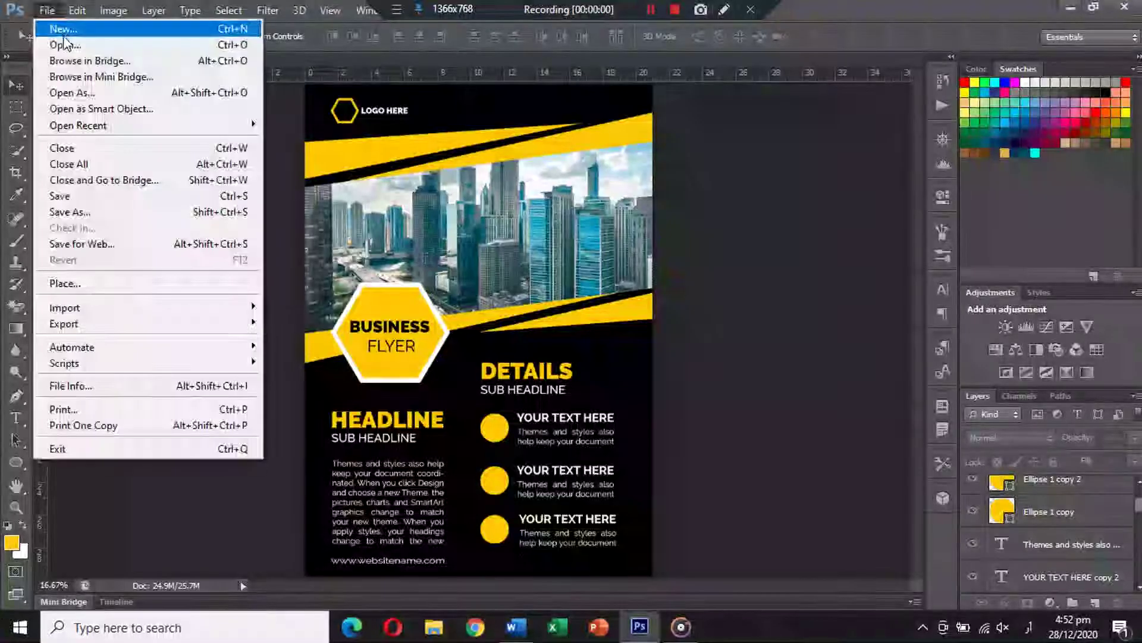
left_click(66, 44)
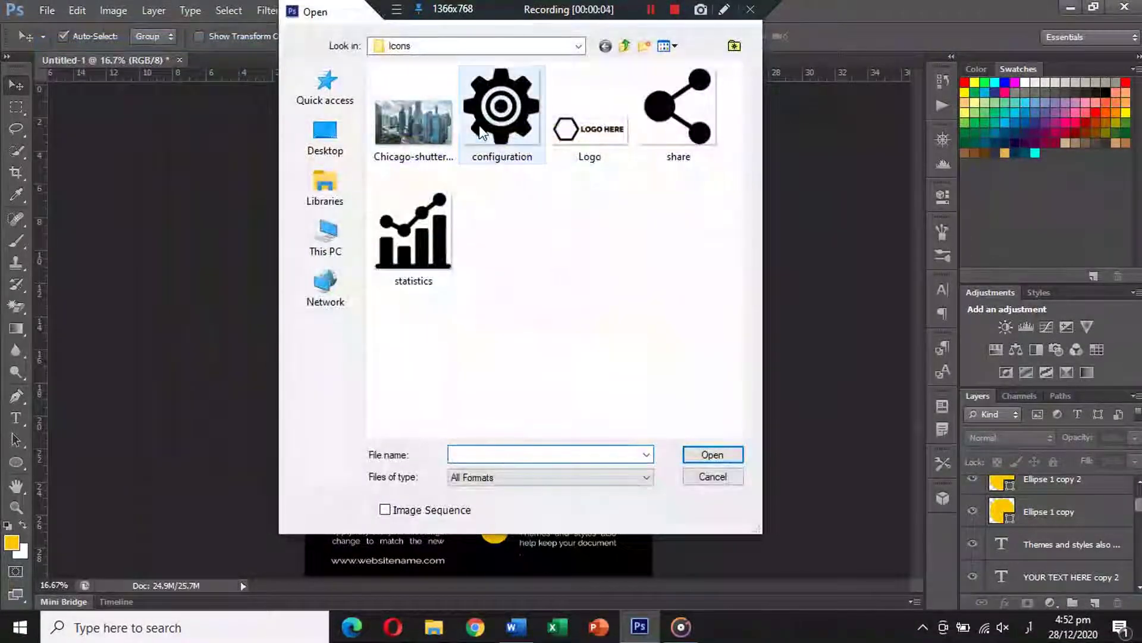
left_click(480, 132)
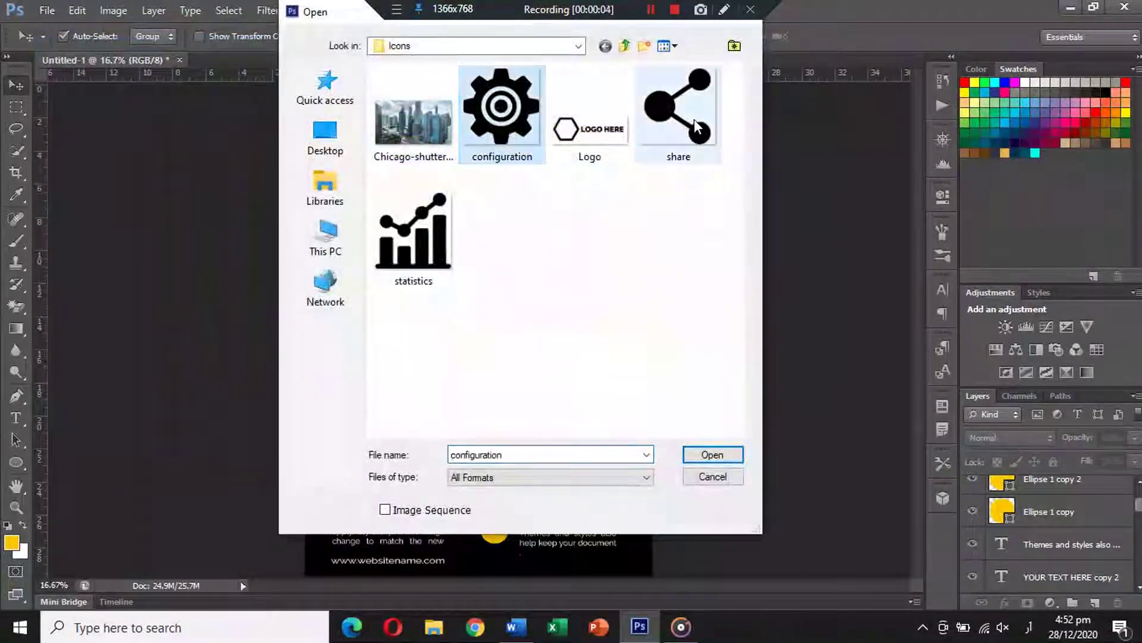
left_click(695, 119, "ctrl")
left_click(416, 220, "ctrl")
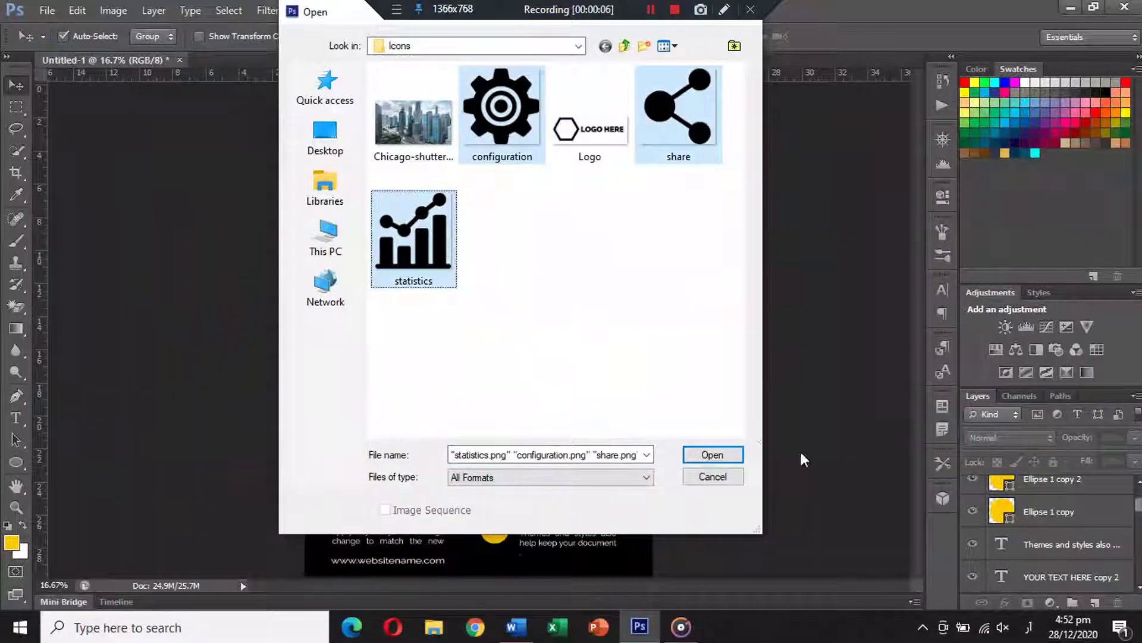
left_click(735, 455)
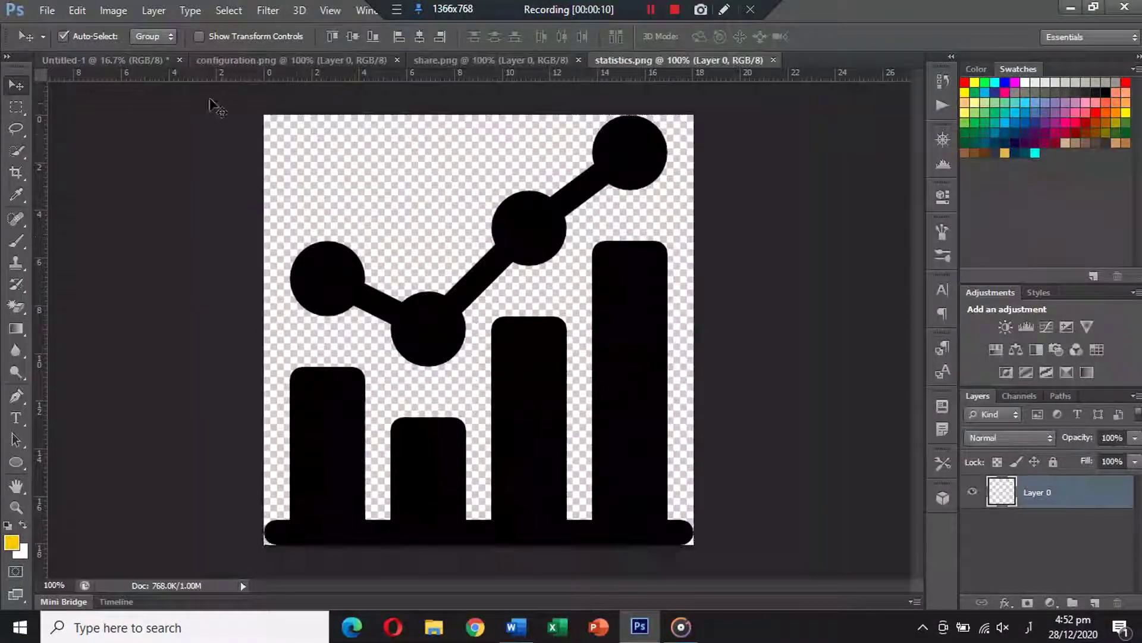
- Bring the statistics, gear and share icons into the flyer document
left_click(136, 59)
left_click_drag(565, 284, 567, 286)
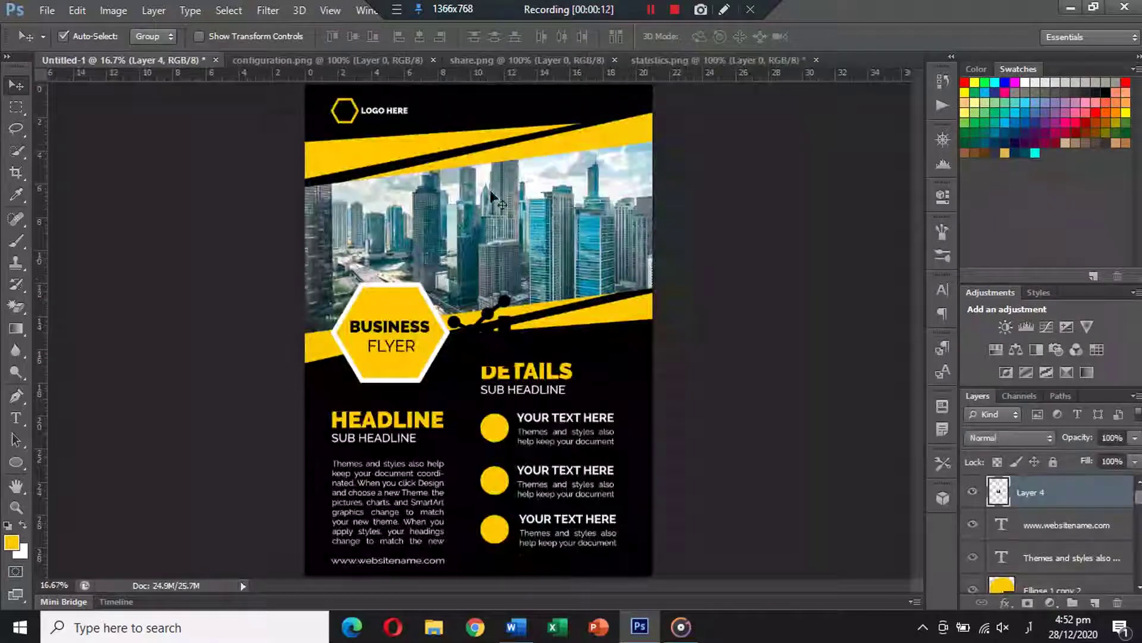
left_click(367, 62)
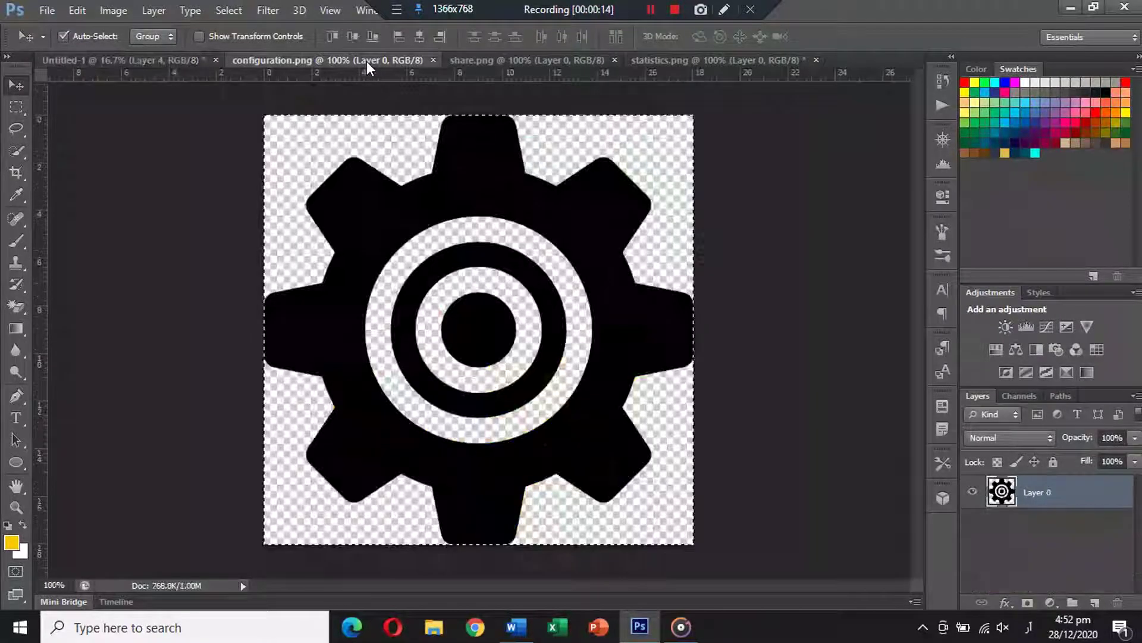
key("ctrl+x")
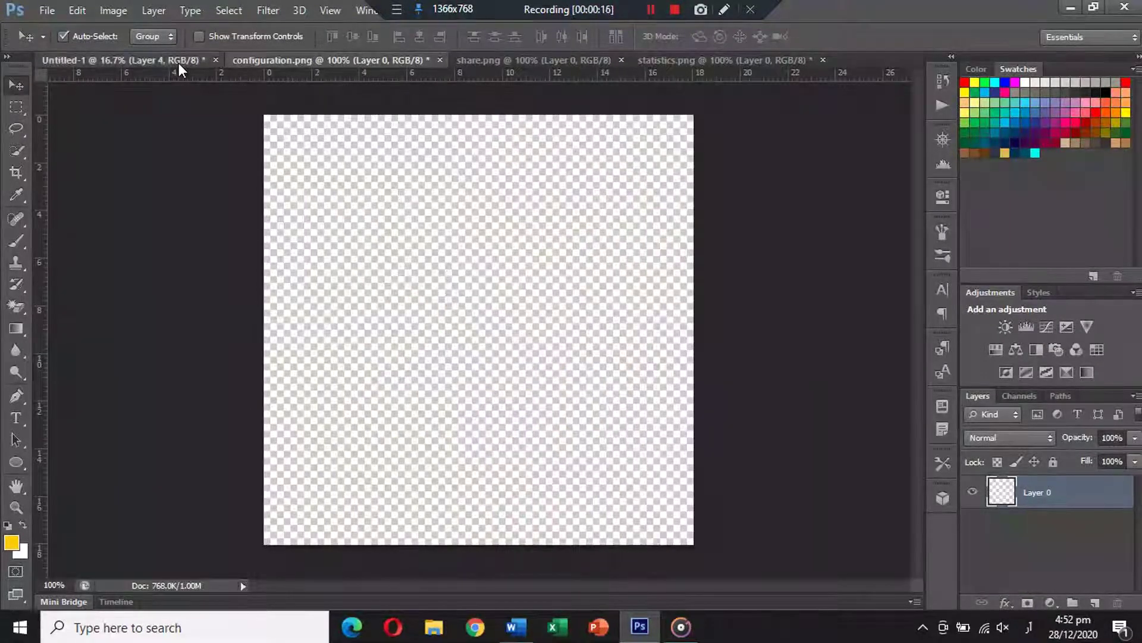
left_click(179, 64)
key("ctrl+v")
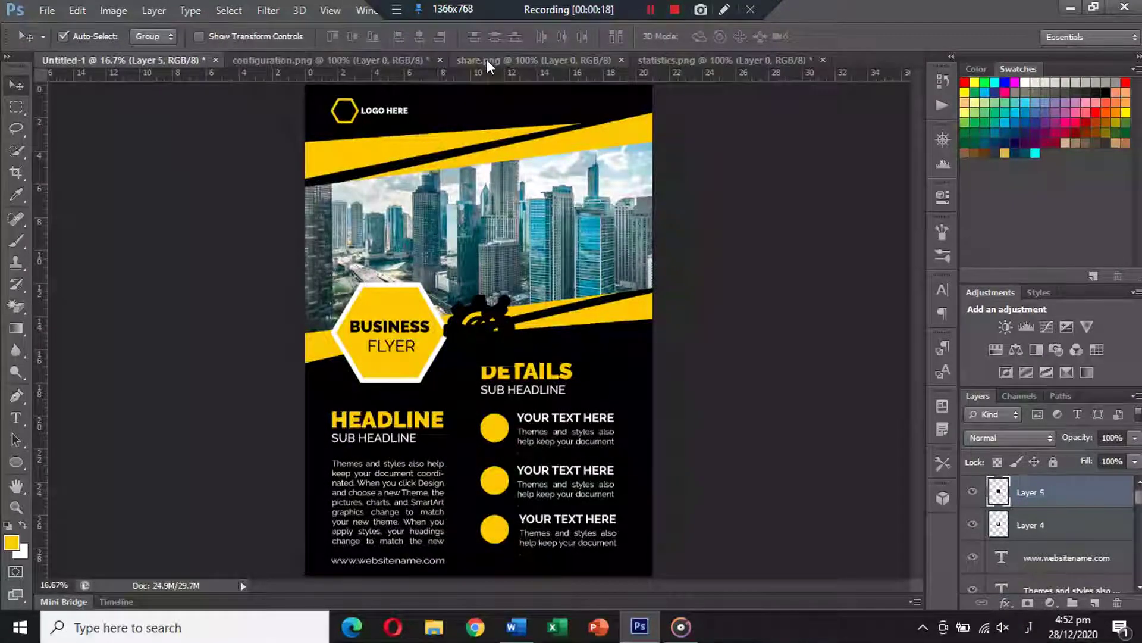
left_click(498, 59)
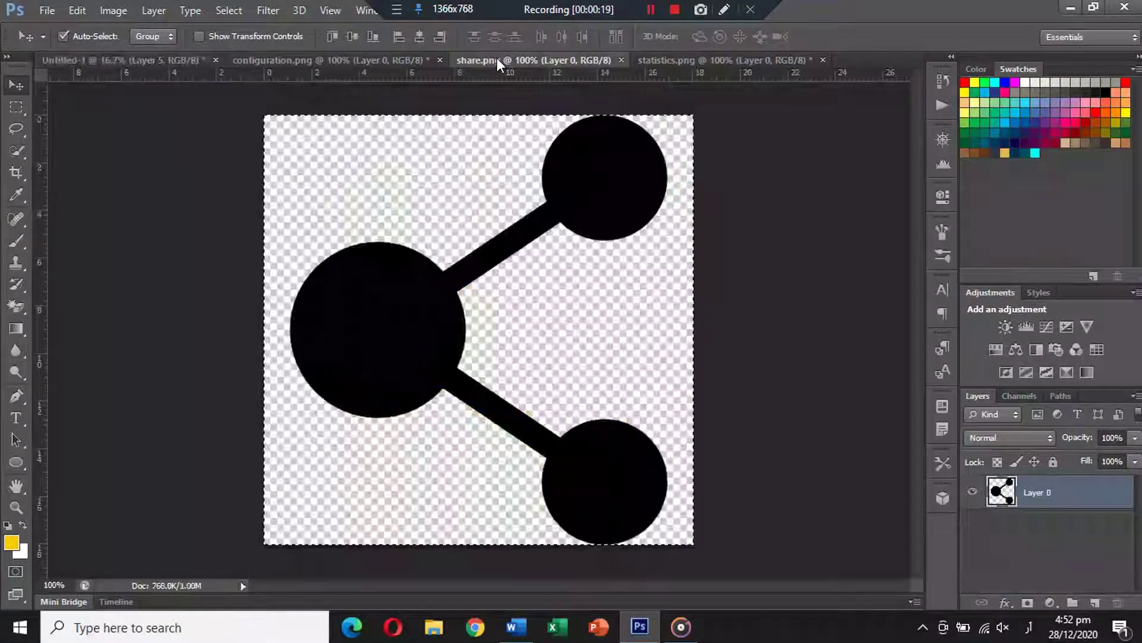
key("ctrl+x")
left_click(178, 62)
key("ctrl+v")
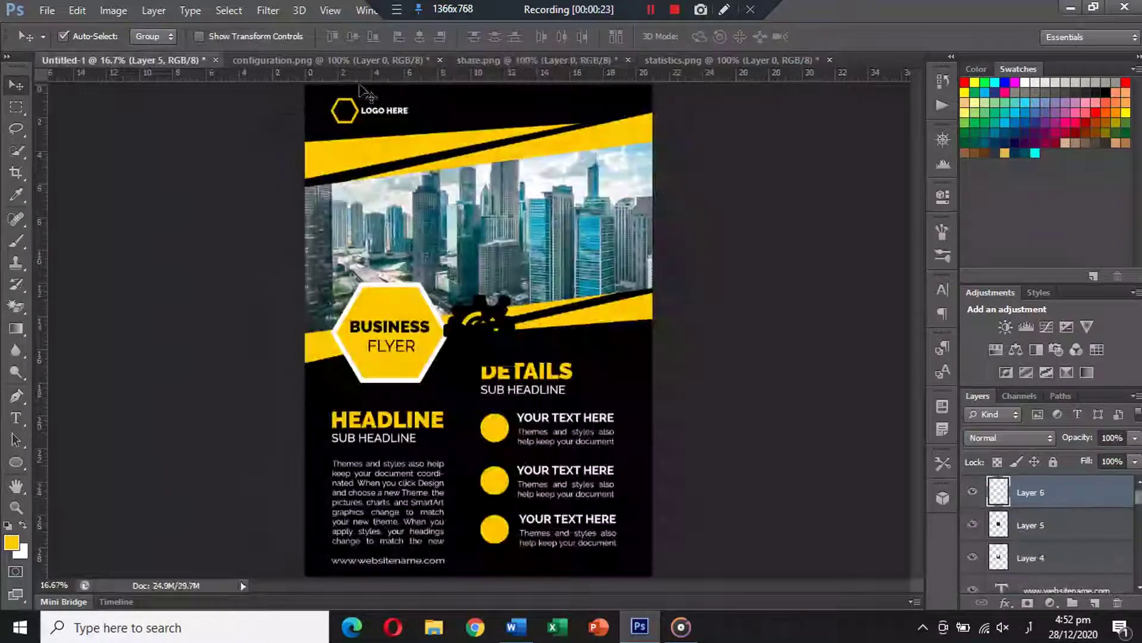
- Close the gear, share.png and statistics.png files without saving
left_click(439, 61)
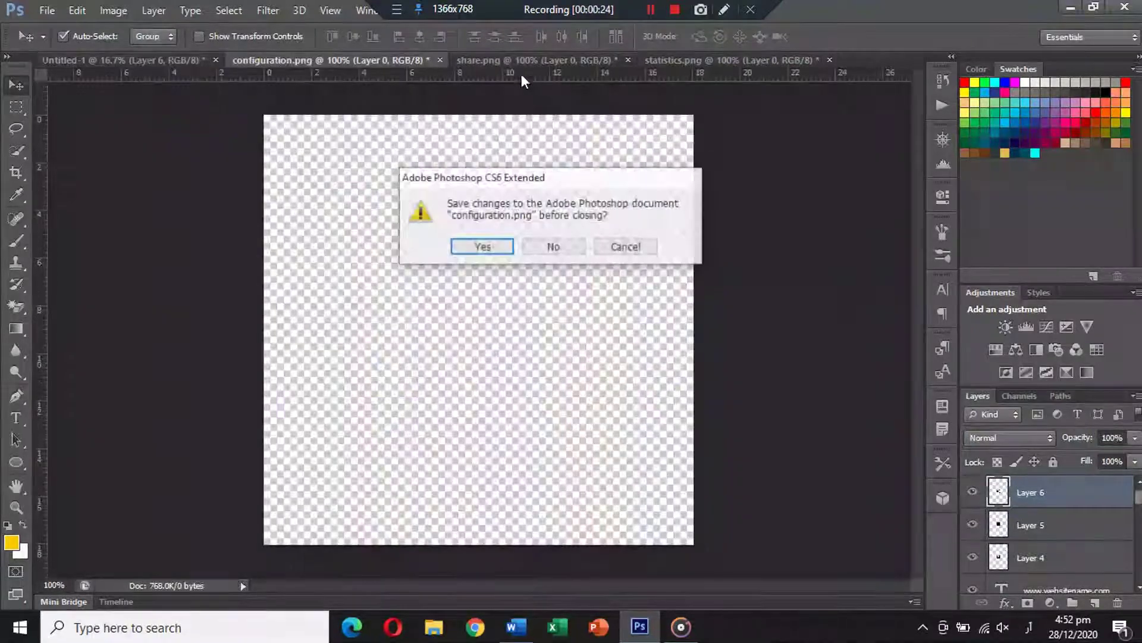
left_click(554, 246)
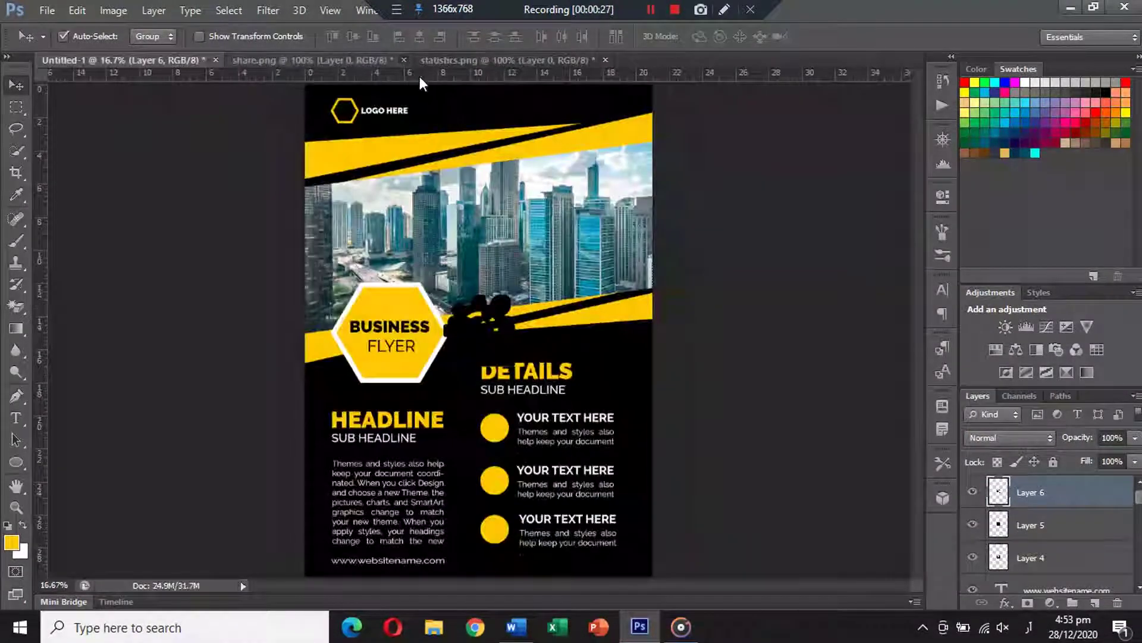
left_click(404, 60)
left_click(551, 247)
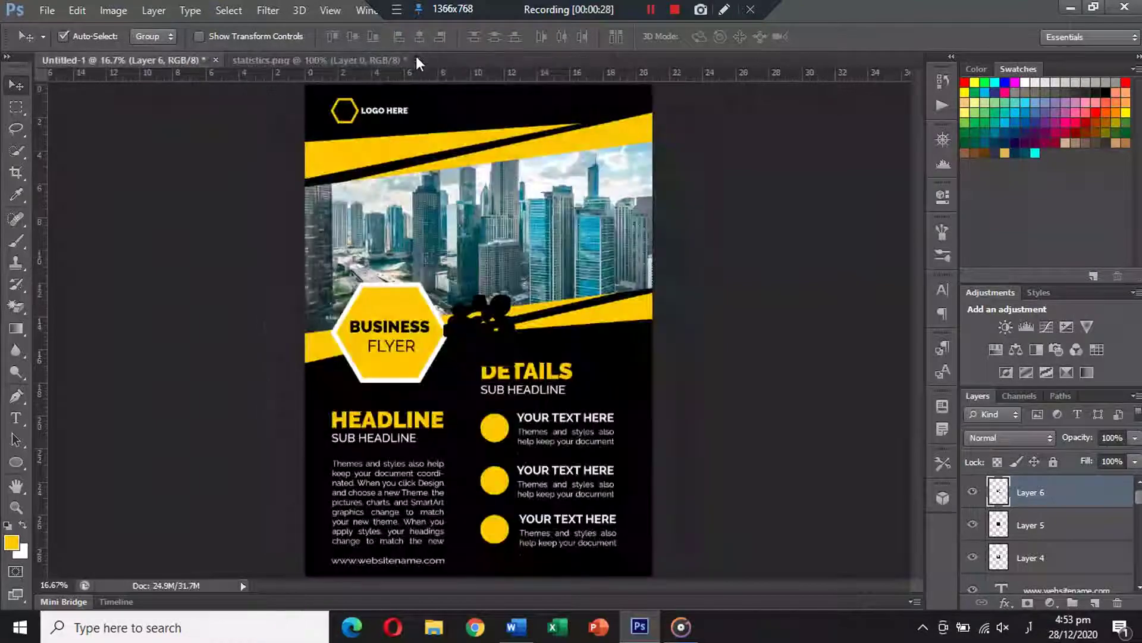
left_click(417, 61)
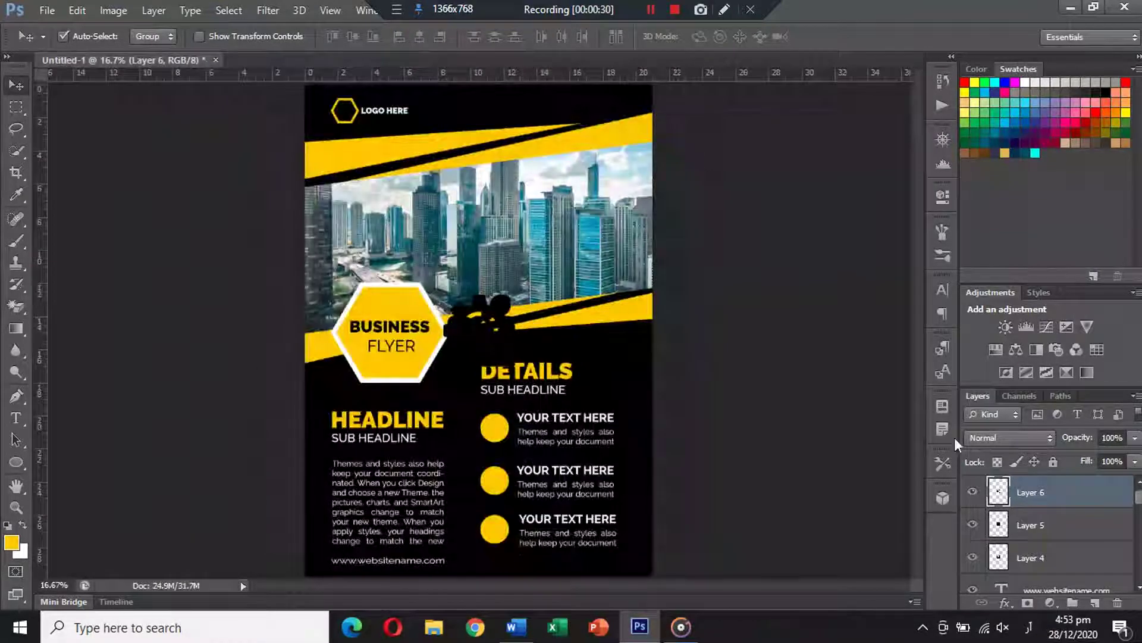
- Scale the three pasted icons together to about 31% and move them onto the city photo
left_click(1086, 558, "shift")
key("ctrl+t")
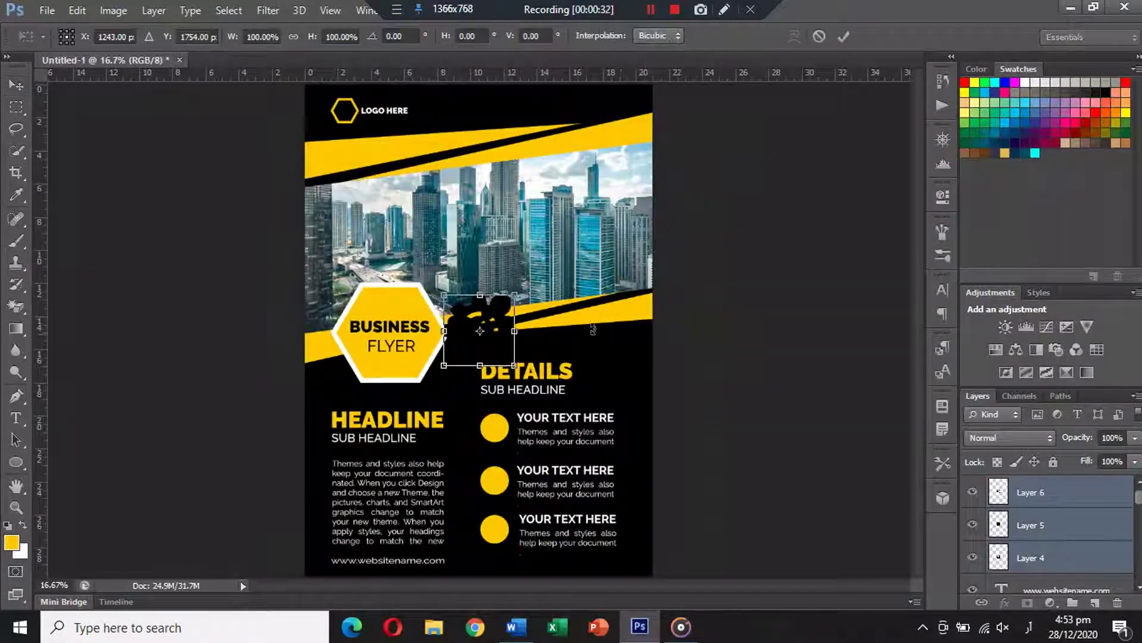
left_click_drag(517, 294, 491, 316)
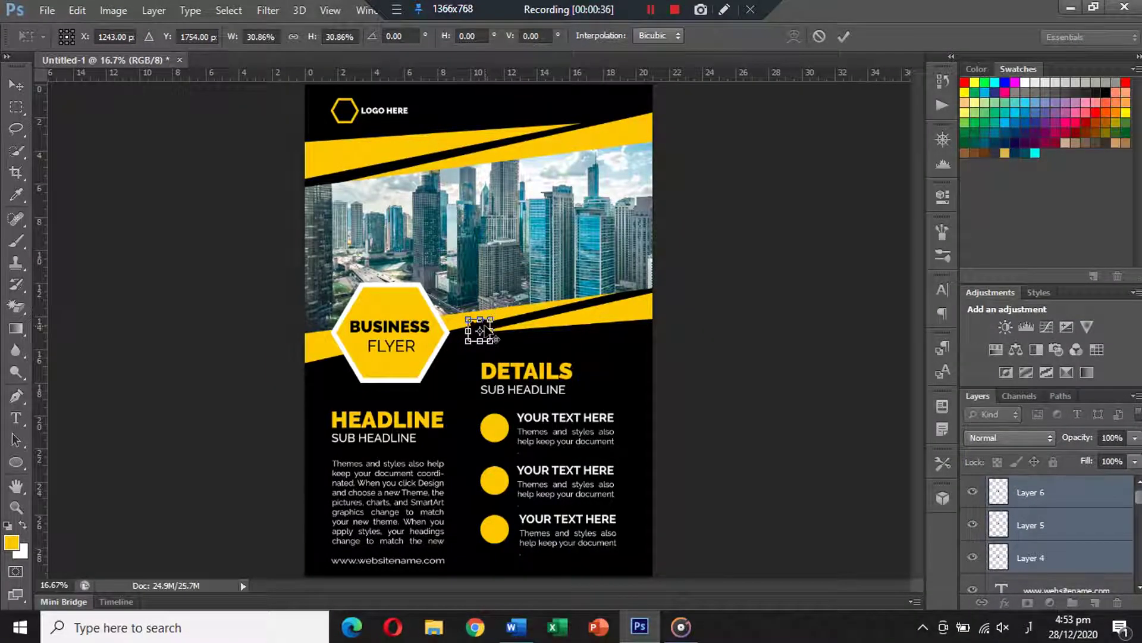
left_click_drag(488, 329, 483, 331)
key("Return")
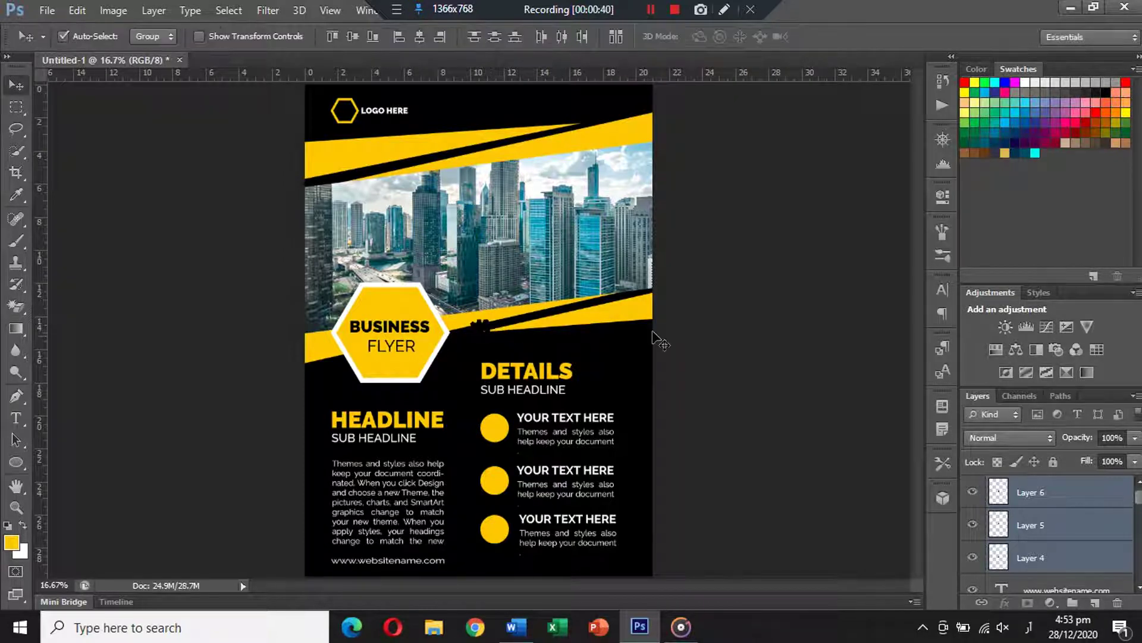
left_click_drag(485, 327, 510, 281)
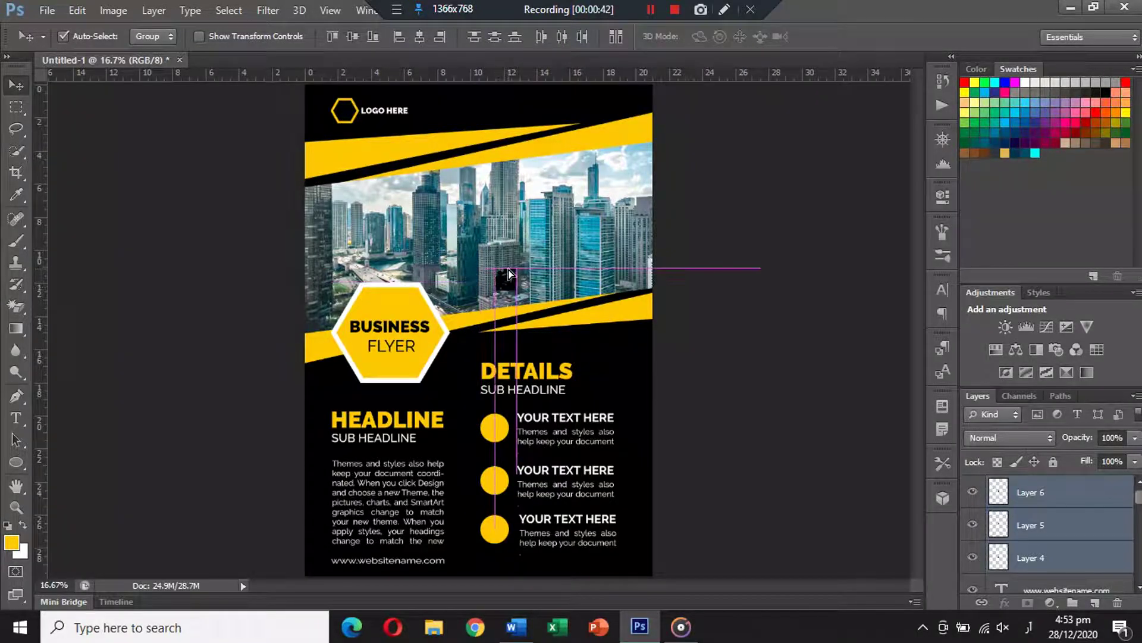
- Hide the overlapping icons and place the chart icon inside the first yellow circle
left_click(973, 525)
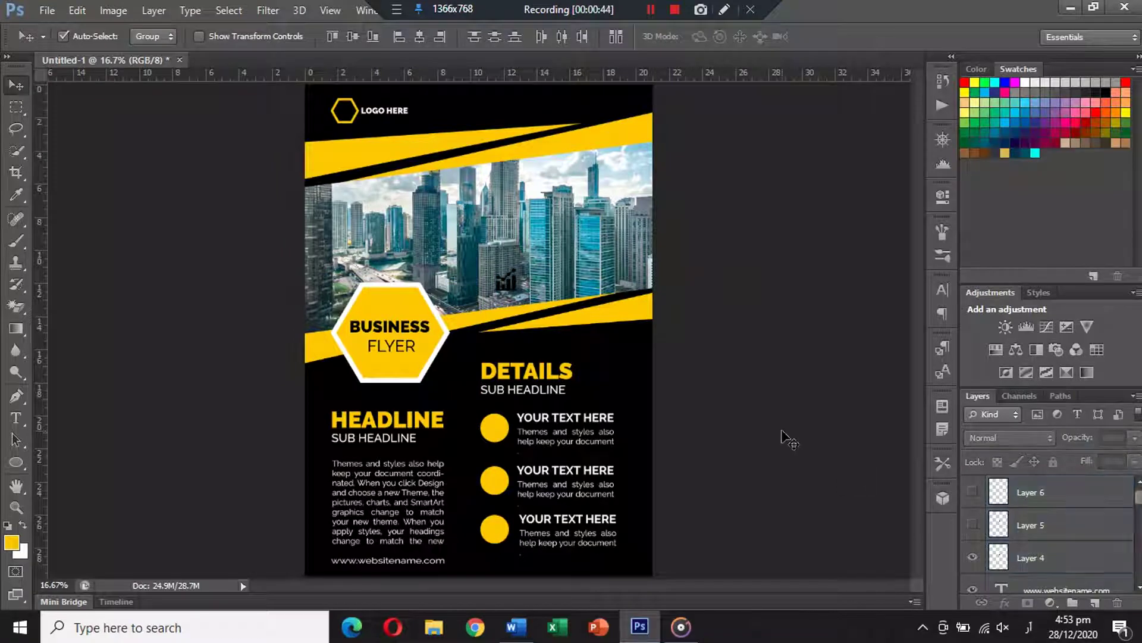
left_click_drag(517, 290, 503, 430)
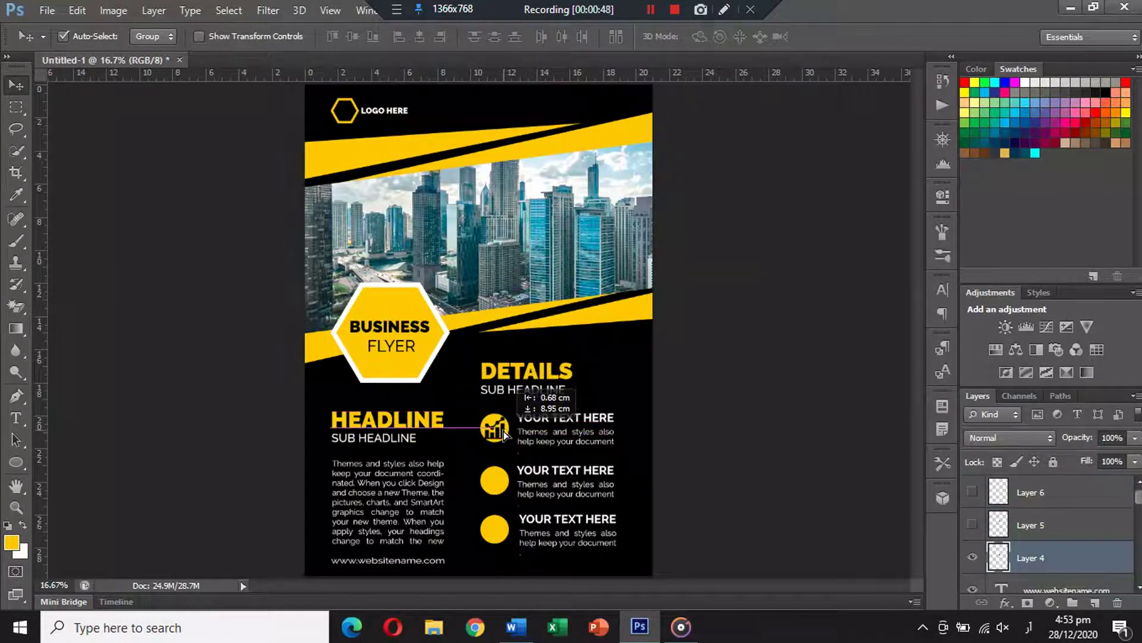
key("ctrl+z")
left_click(1040, 494, "shift")
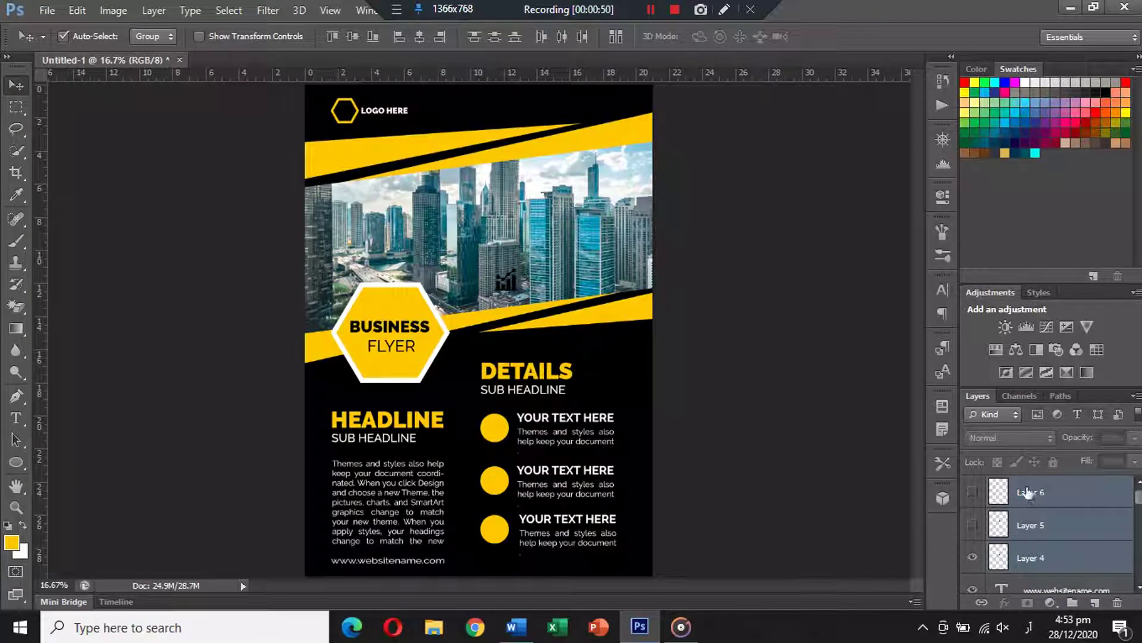
key("ctrl+t")
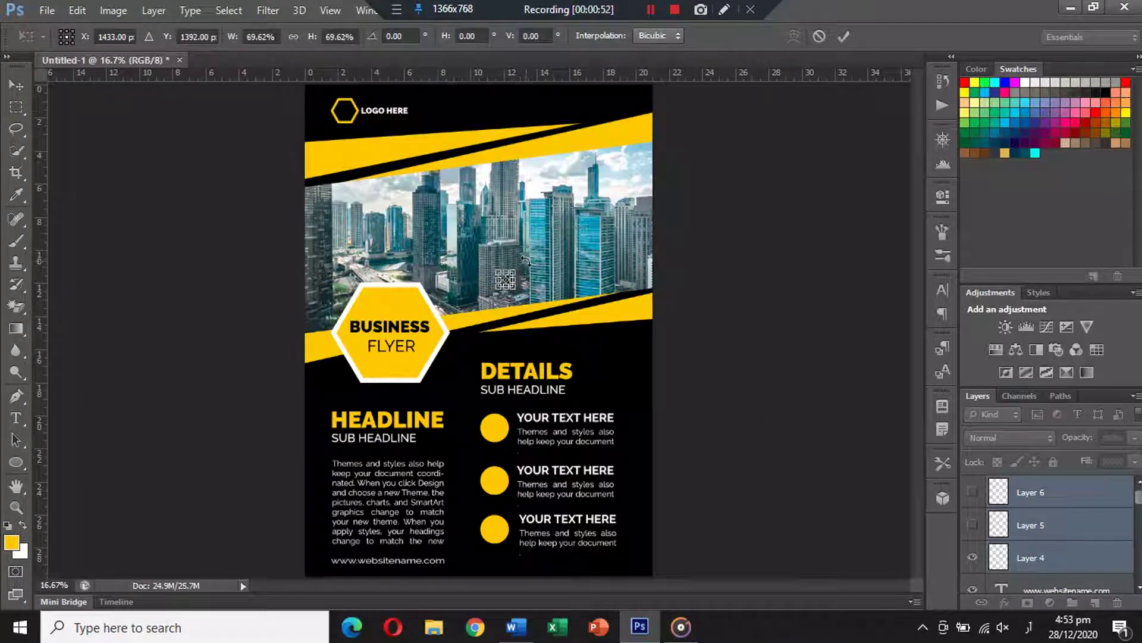
key("Return")
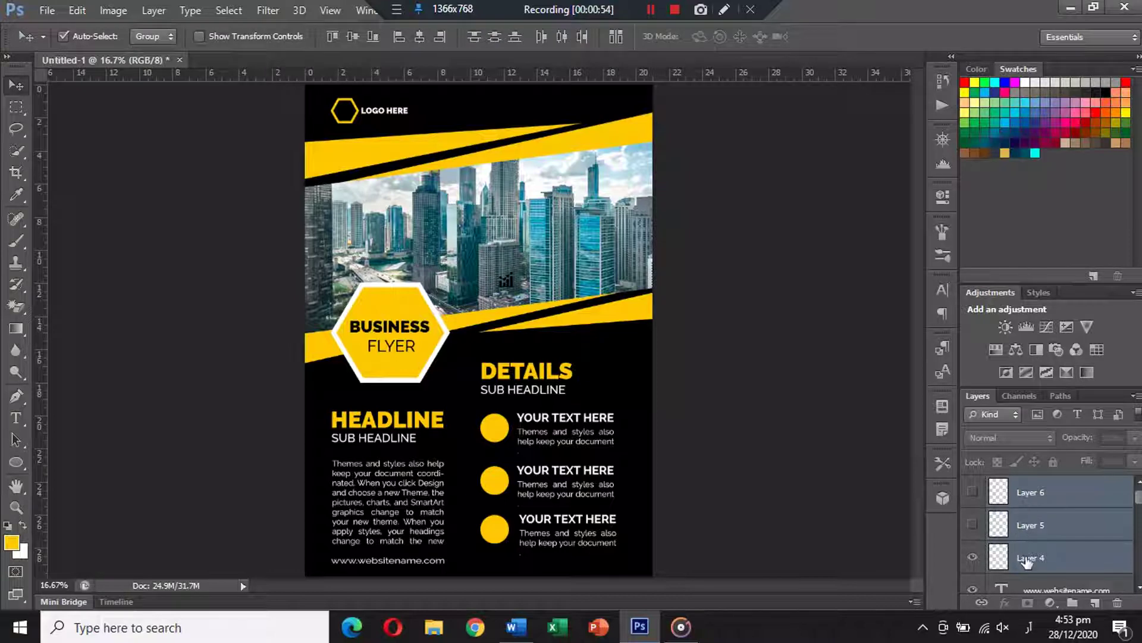
left_click(1024, 559)
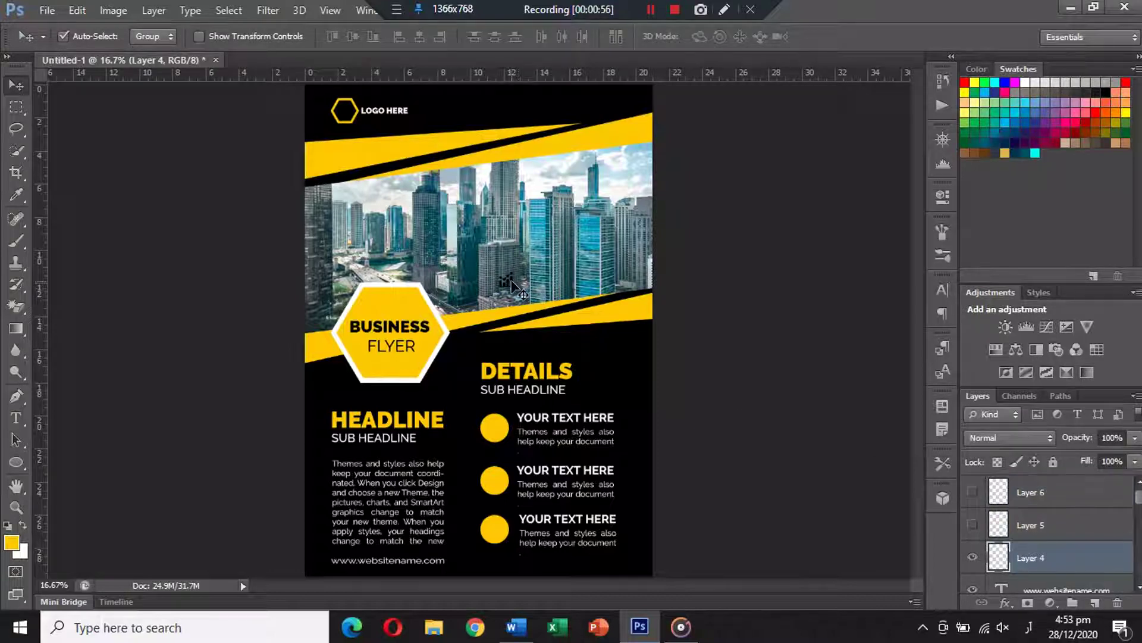
left_click_drag(511, 280, 499, 427)
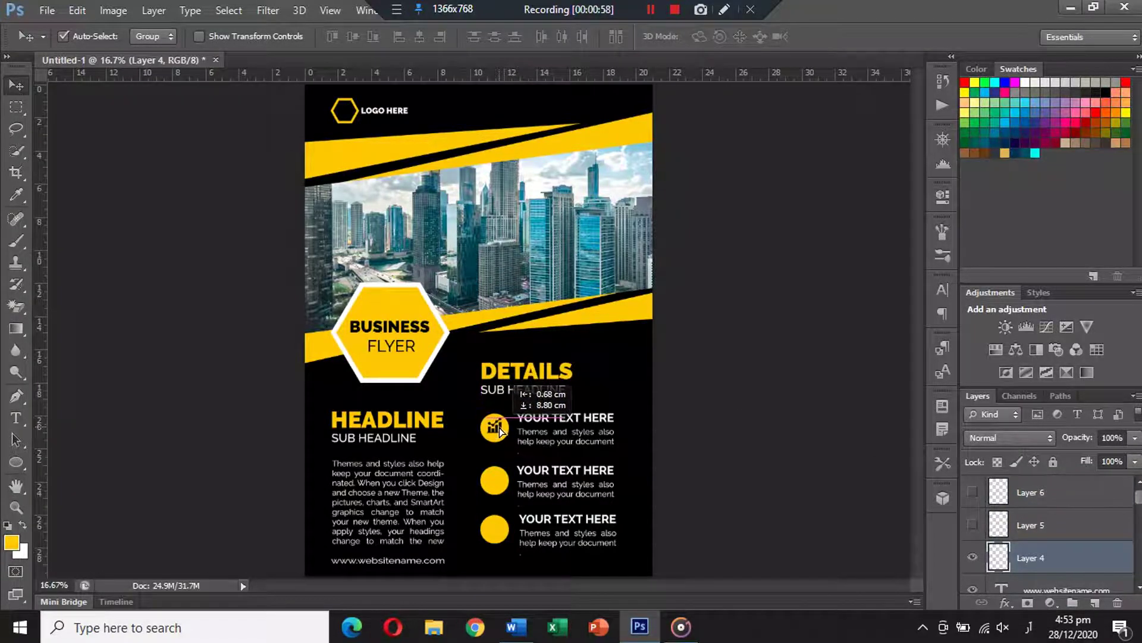
- Show the gear and share icon layers and place them on the second and third yellow circles
left_click(387, 72)
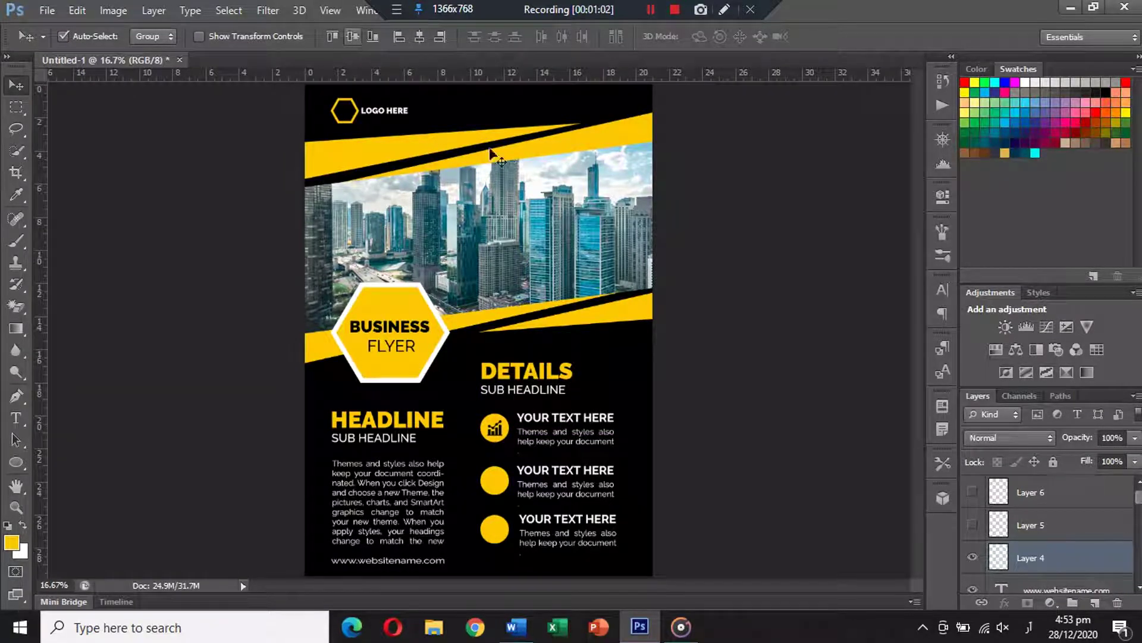
left_click(974, 527)
left_click(1035, 525)
left_click_drag(512, 282, 500, 482)
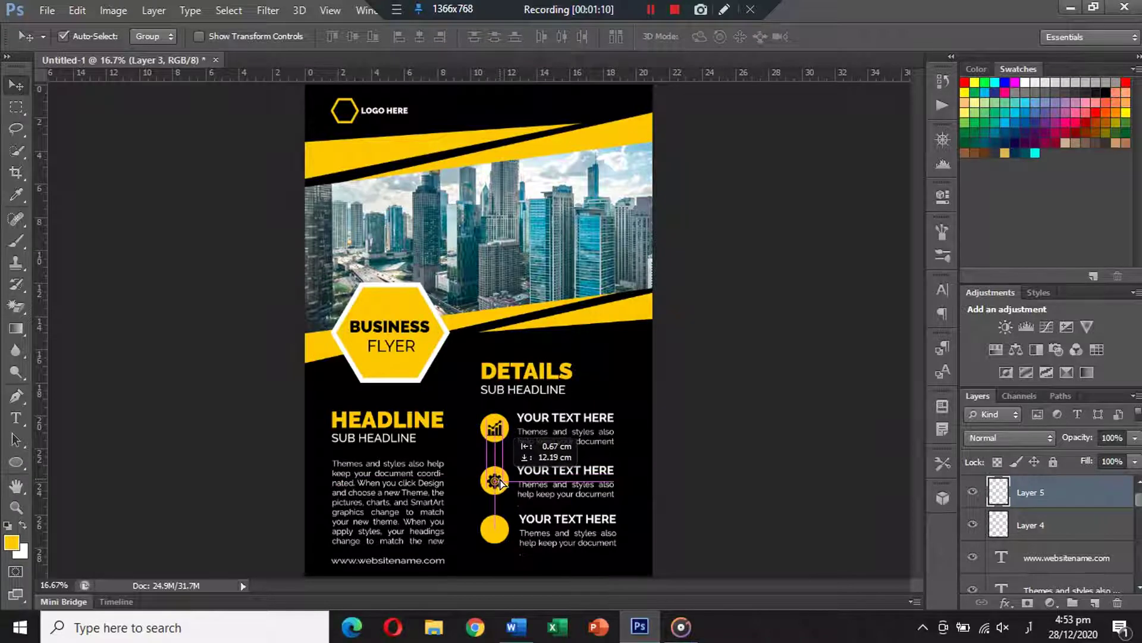
key("ctrl+shift+alt+n")
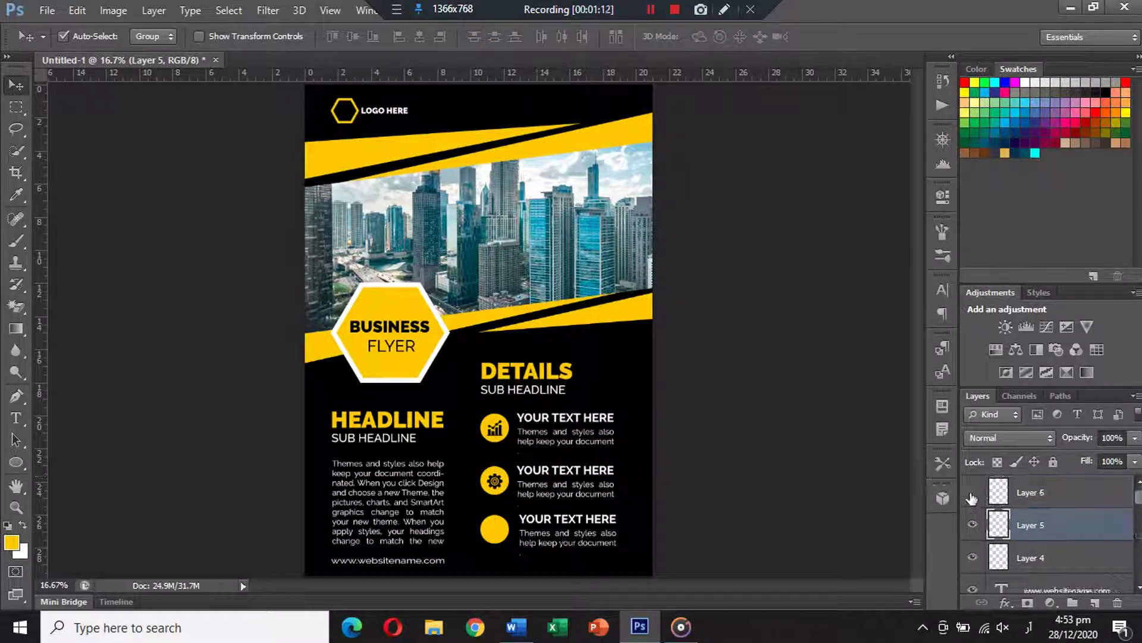
left_click_drag(505, 285, 494, 534)
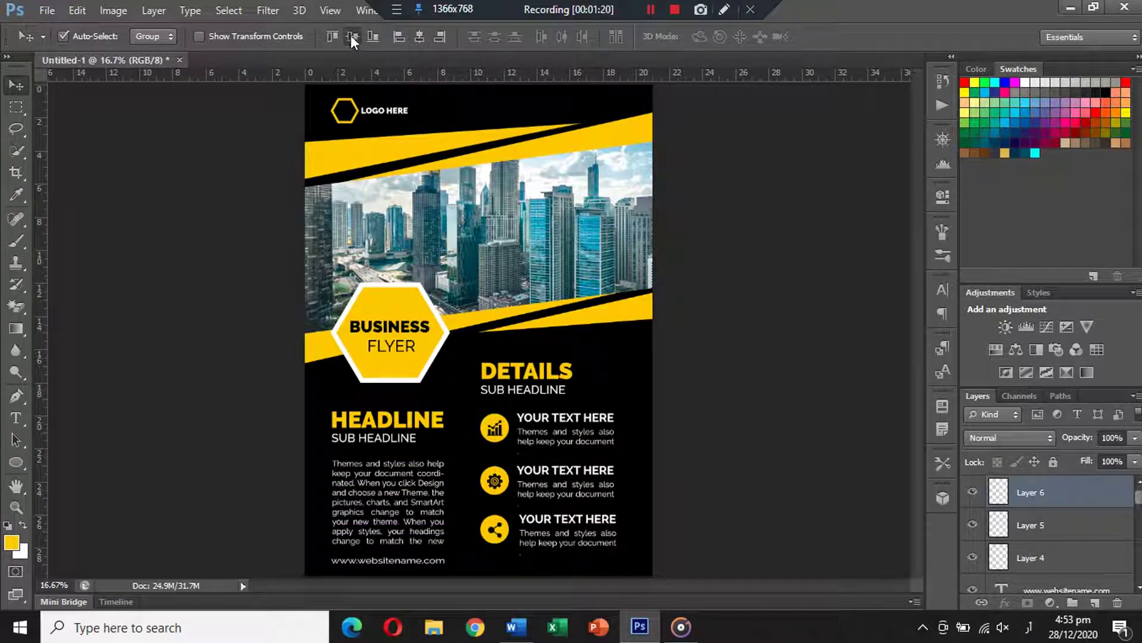
- Duplicate the photo's Rectangle 1 copy shape layer and drag the copy above the photo layer
left_click(669, 229)
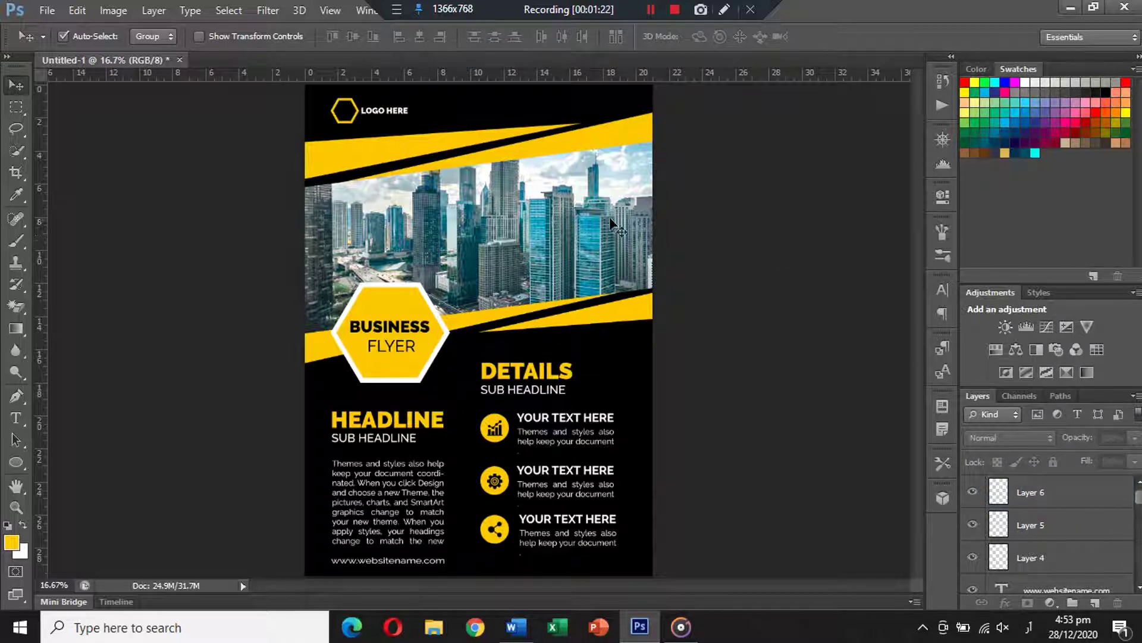
left_click(608, 240)
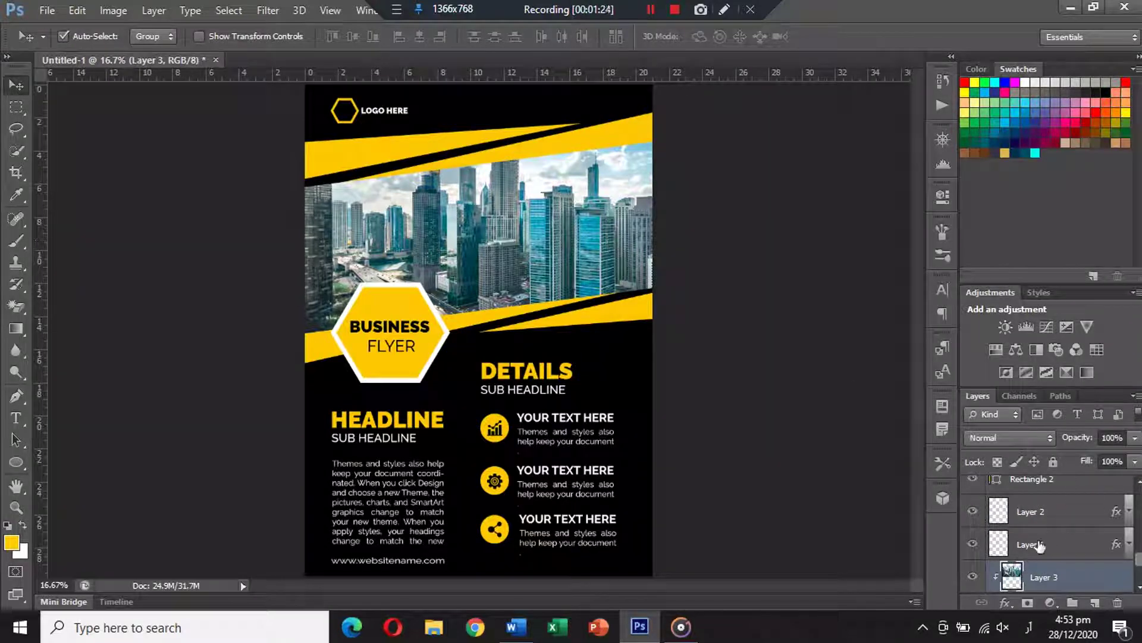
scroll(1041, 562, "down", 1)
scroll(1047, 553, "down", 1)
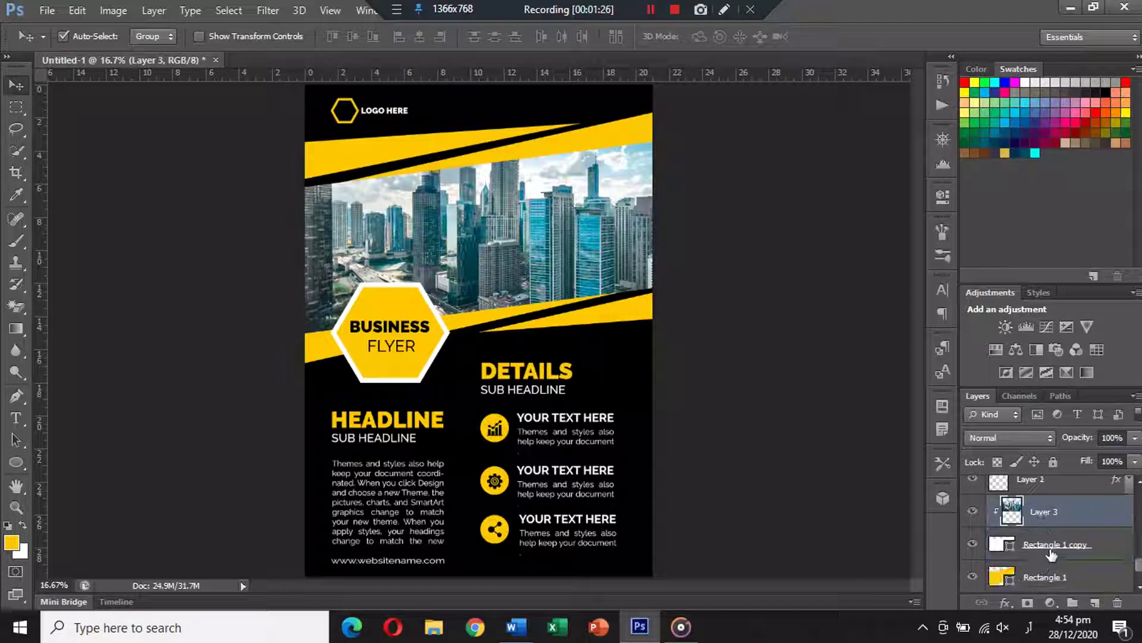
left_click(1055, 543)
key("ctrl+j")
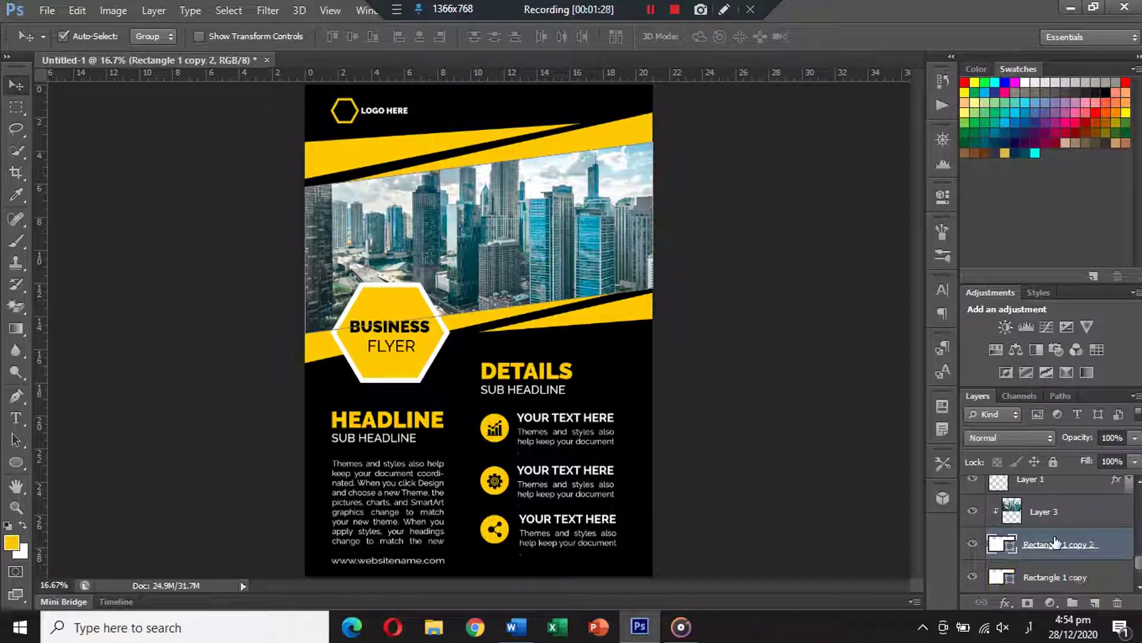
left_click_drag(1054, 544, 1044, 505)
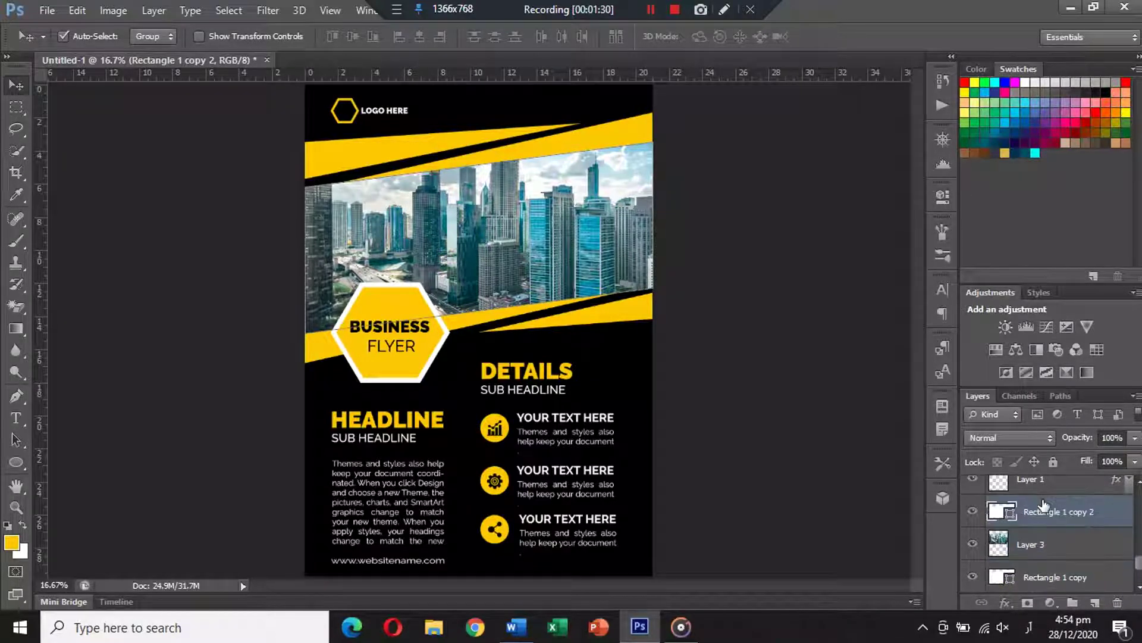
- Undo the layer reorder and add a blank Layer 7 above the city photo for a gradient
key("ctrl+z")
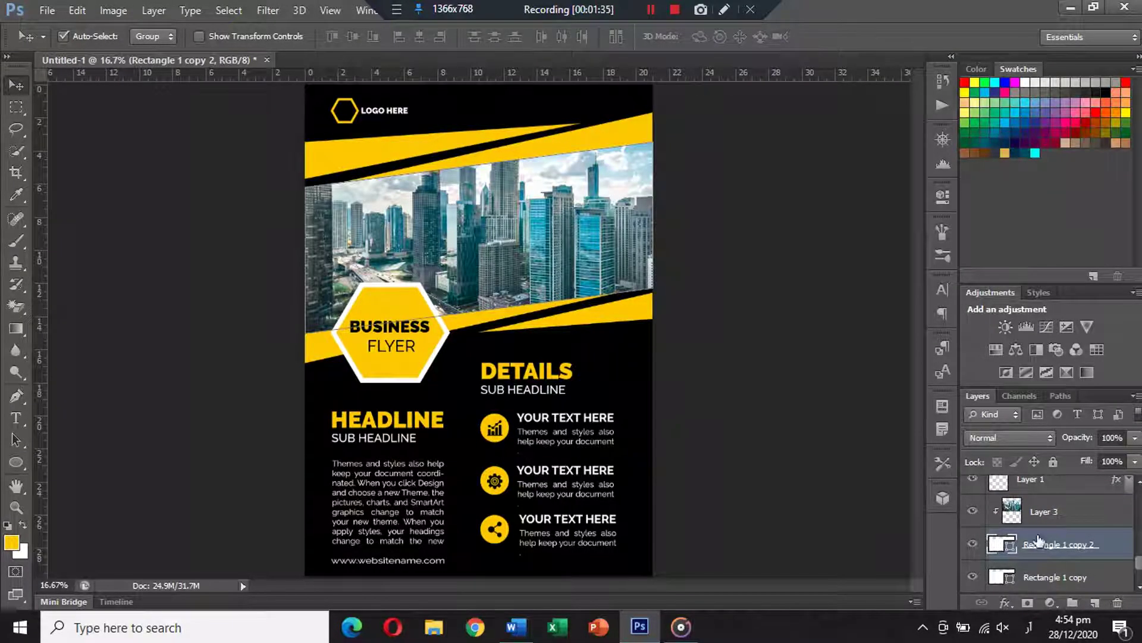
left_click(1062, 513)
left_click(1097, 602)
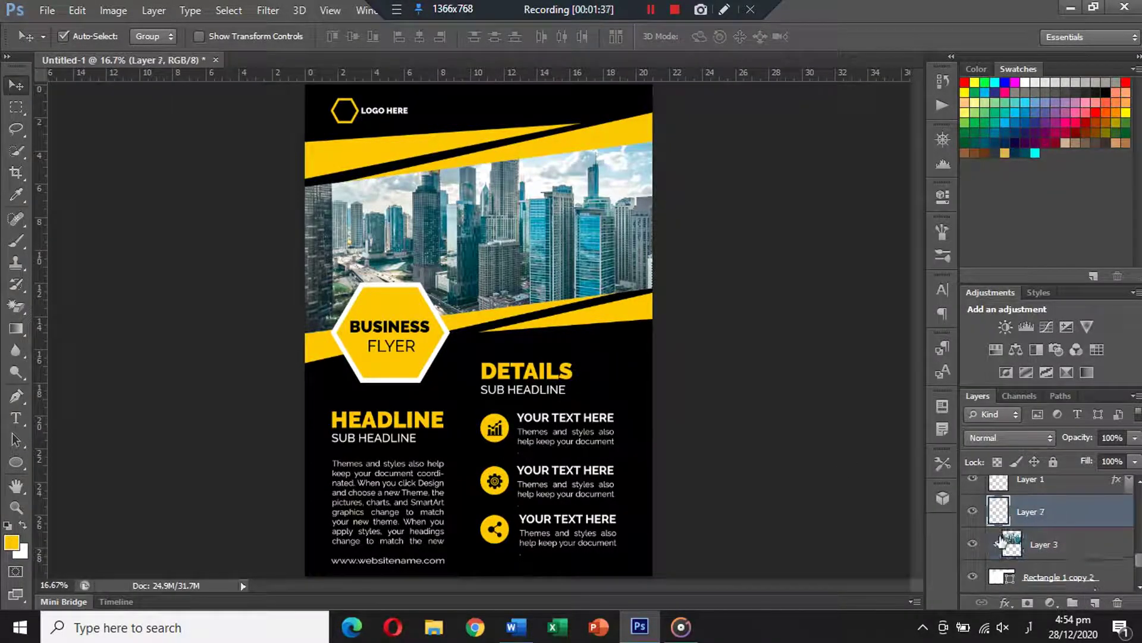
left_click(16, 328)
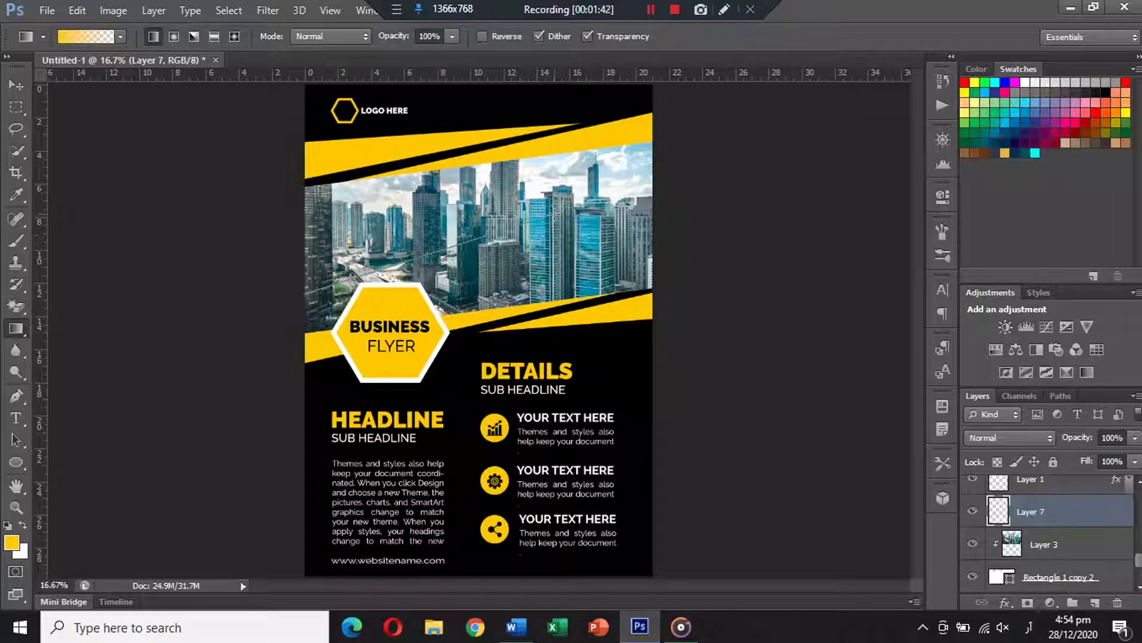
- Within the photo rectangle's selection, draw a yellow-to-transparent gradient on Layer 7, then deselect
left_click_drag(305, 293, 553, 213)
key("ctrl+z")
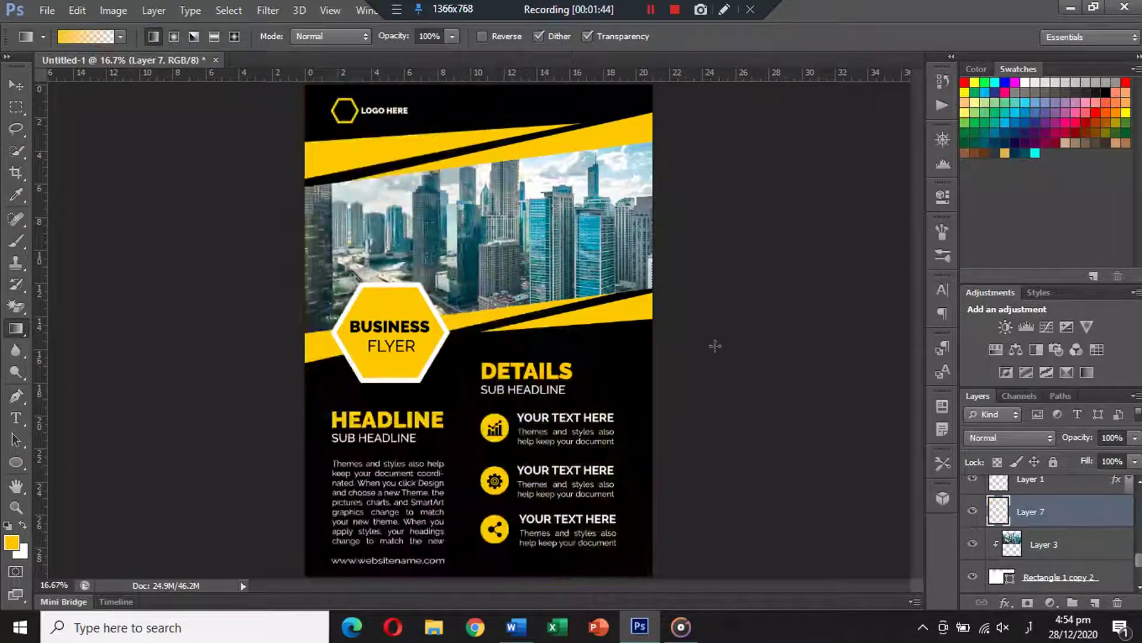
left_click_drag(971, 580, 1004, 579)
left_click(998, 576, "ctrl")
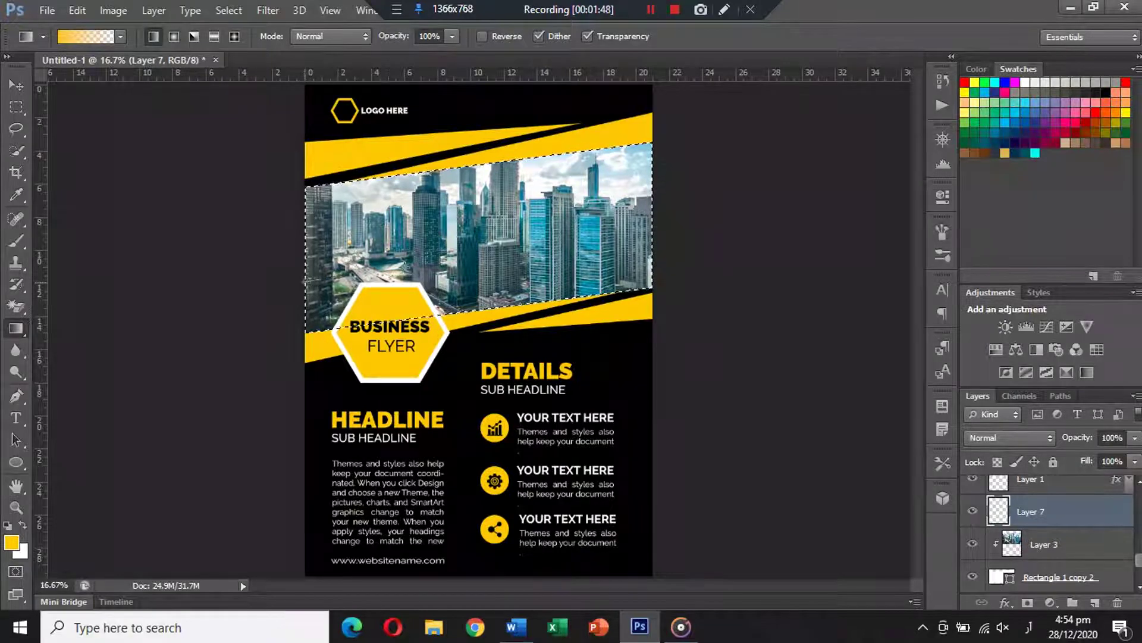
left_click_drag(549, 223, 488, 238)
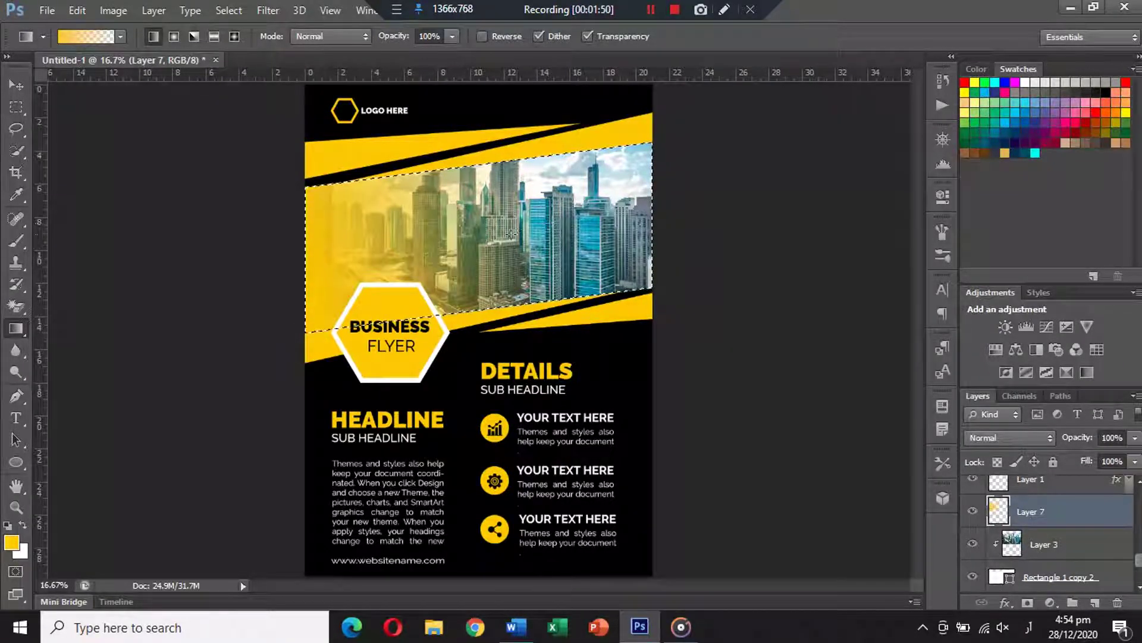
key("ctrl+z")
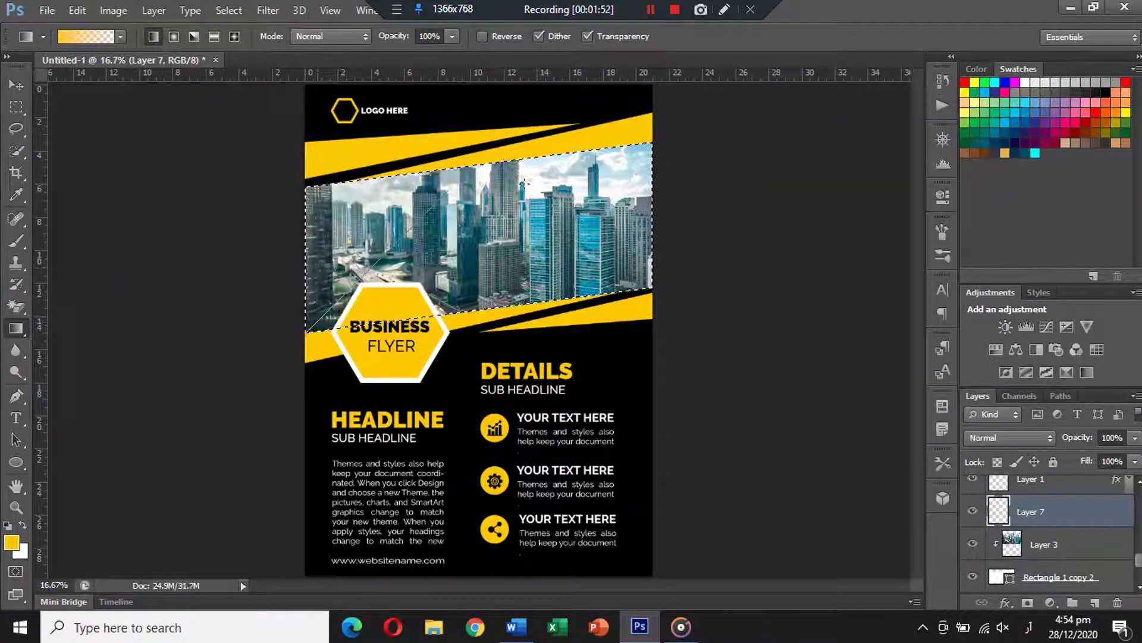
mouse_move(307, 329)
left_mouse_down()
mouse_move(601, 173)
mouse_move(556, 175)
left_mouse_up()
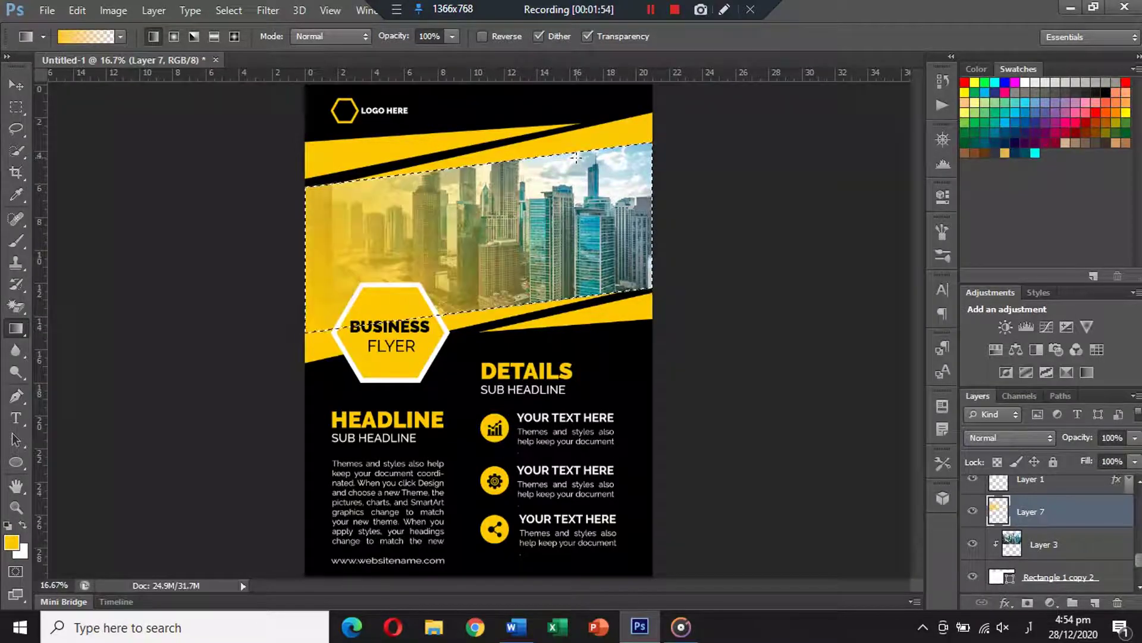
key("ctrl+z")
left_click_drag(306, 330, 659, 145)
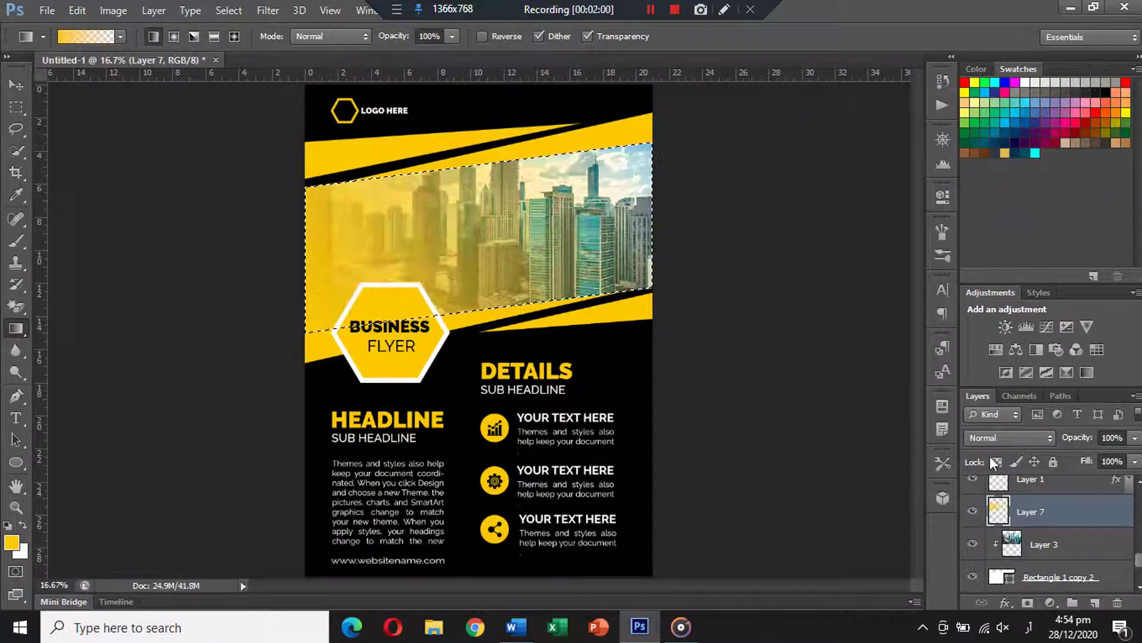
key("ctrl+d")
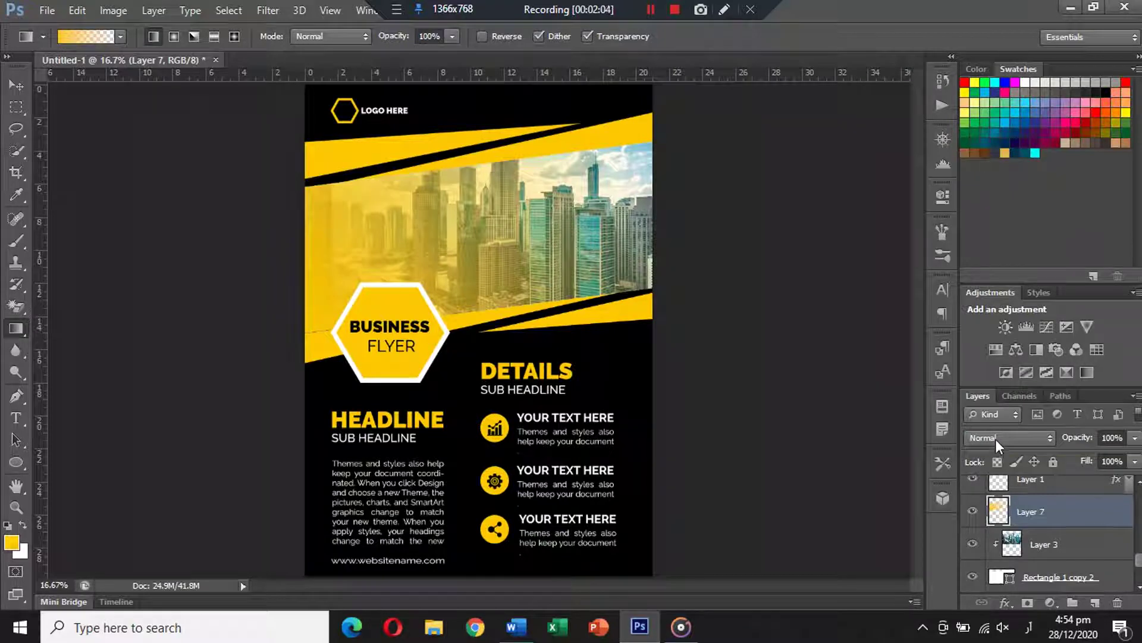
- Preview blend modes for Layer 7 and settle on Color to tint the photo gold
left_click(997, 441)
left_click(987, 17)
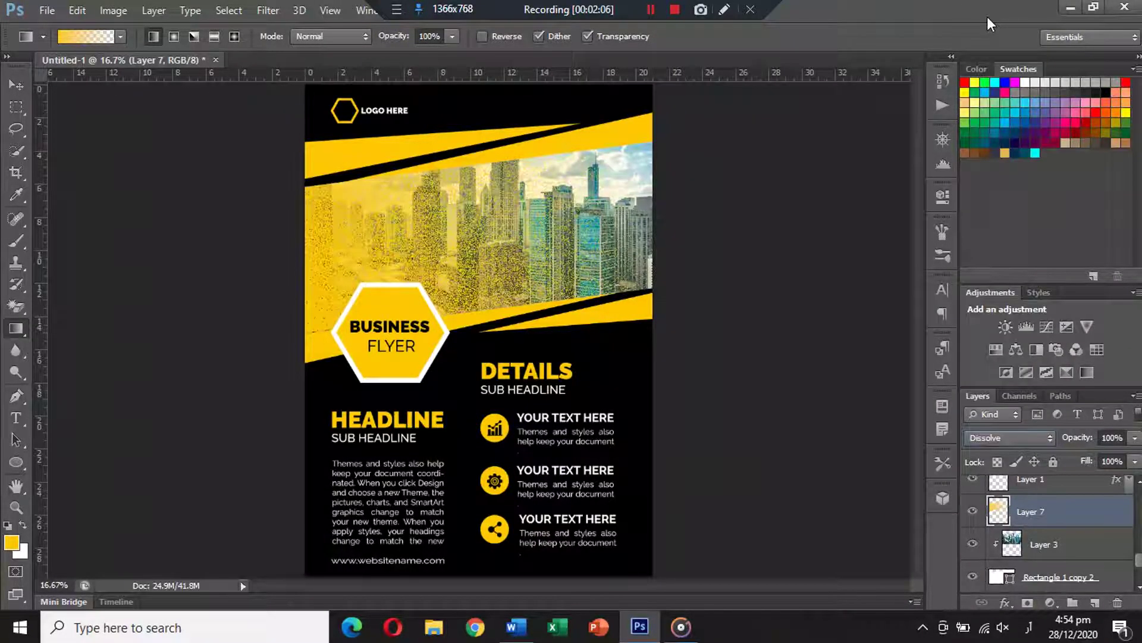
key("Down")
key("Down")
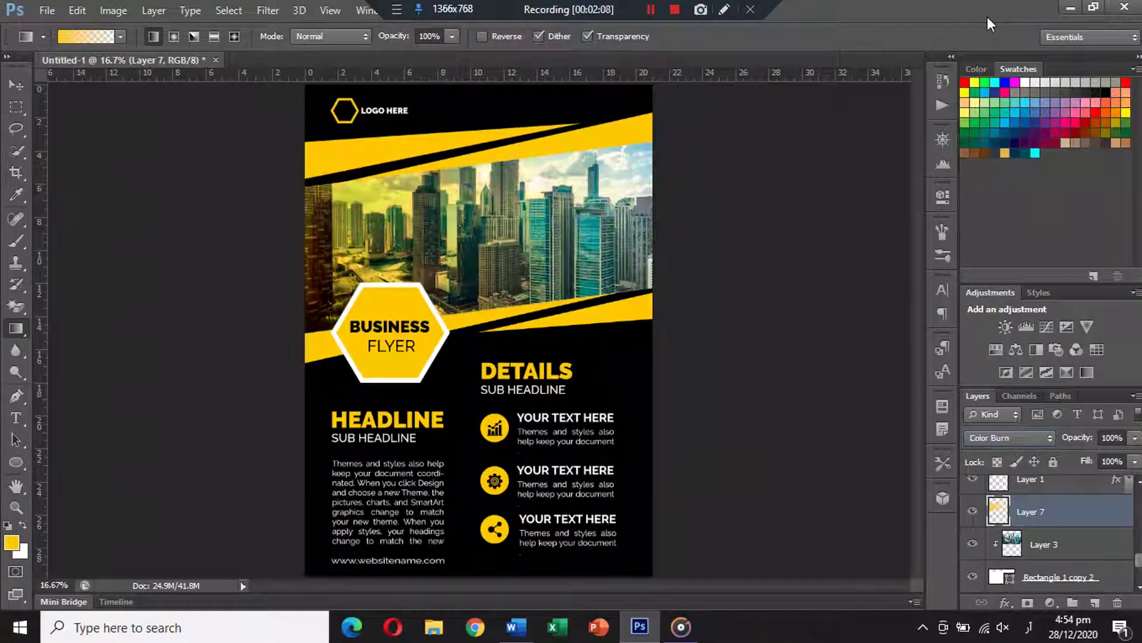
key("Down")
key("Down")
key("Down")
key("Down")
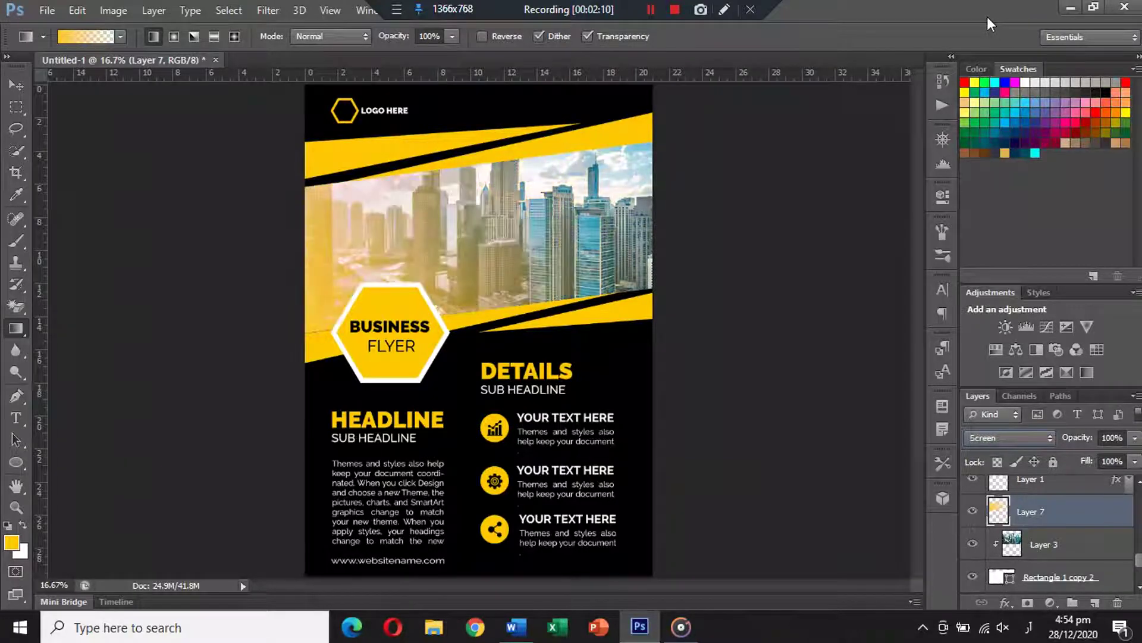
key("Down")
key("Down")
key("Down")
key("Down")
key("Down")
key("Down")
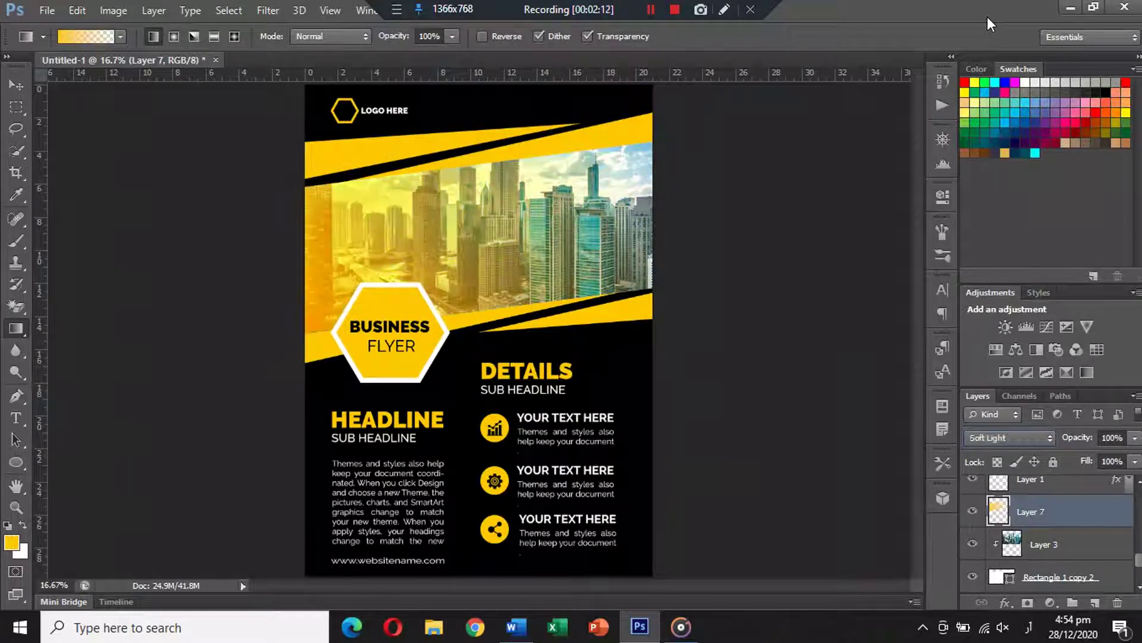
key("Up")
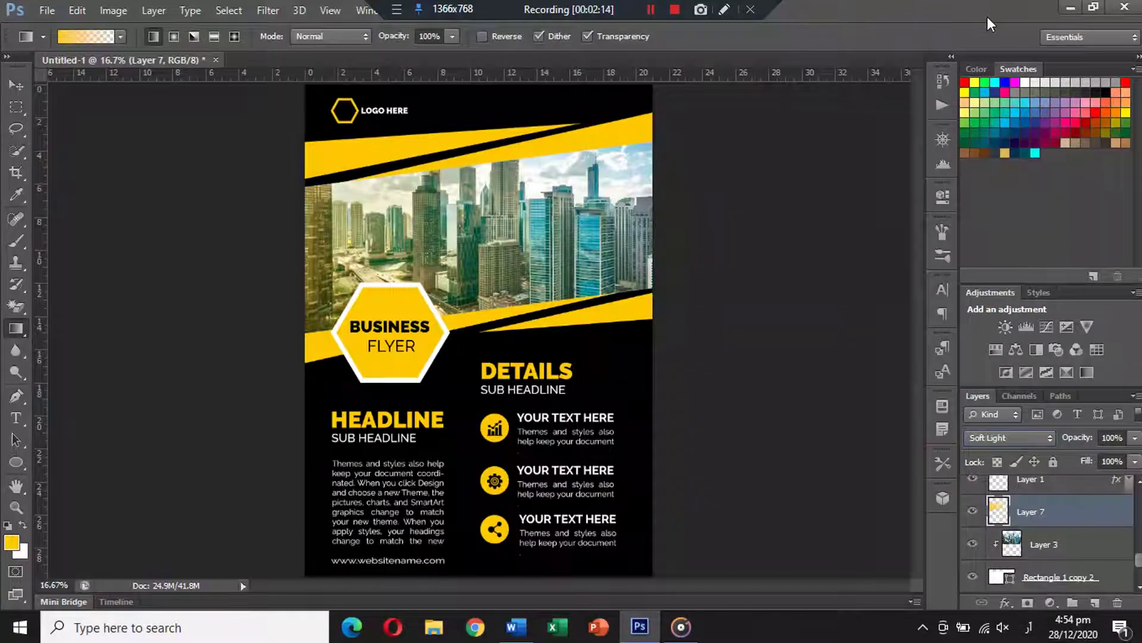
key("Down")
key("Down")
key("Down")
key("Down")
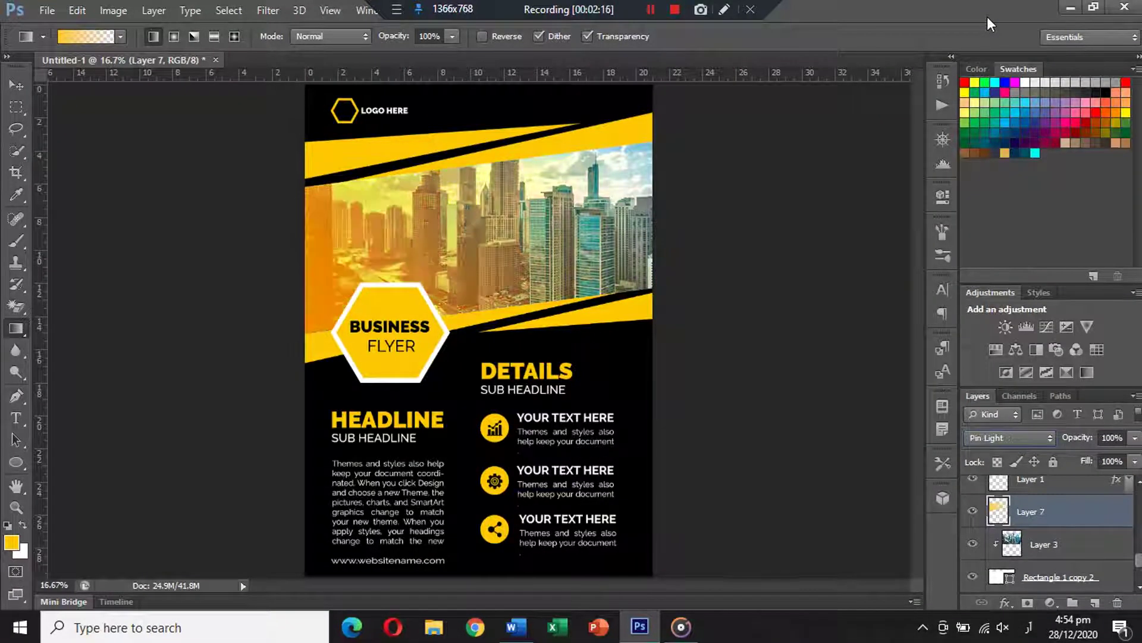
key("Down")
key("Down")
key("Down")
key("Down")
key("Down")
key("Down")
key("Down")
key("Down")
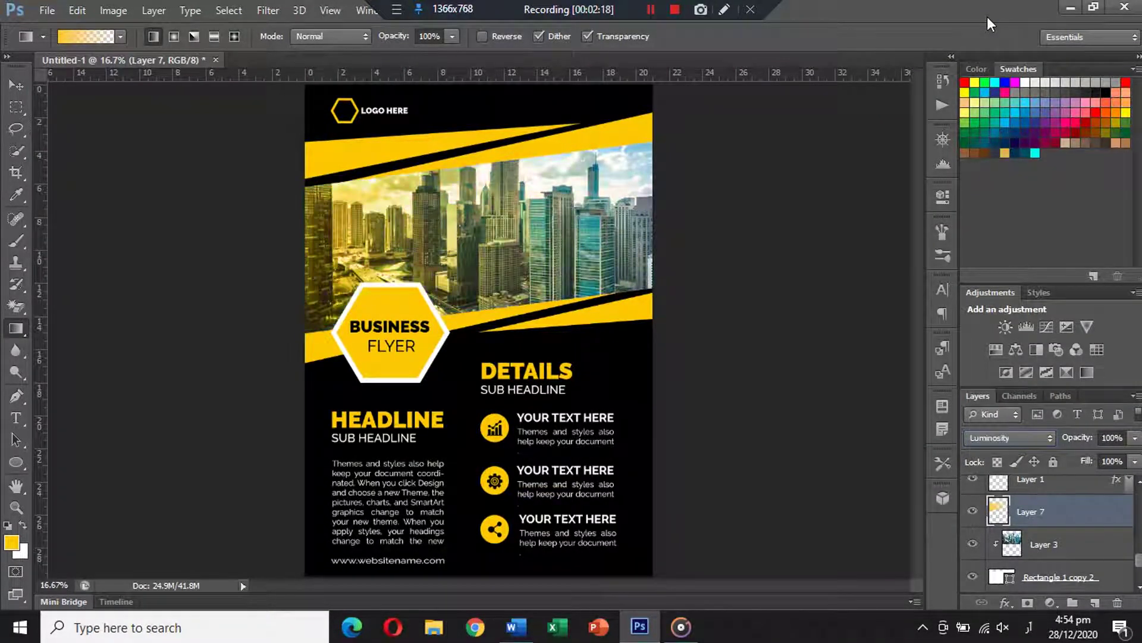
key("Down")
key("Up")
key("Down")
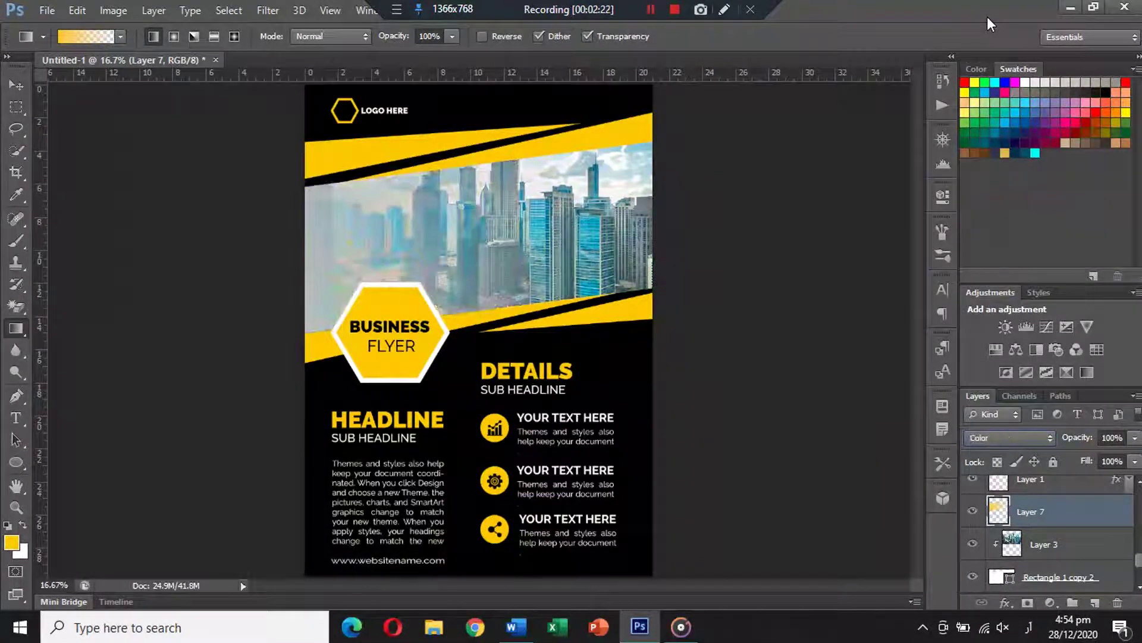
key("Up")
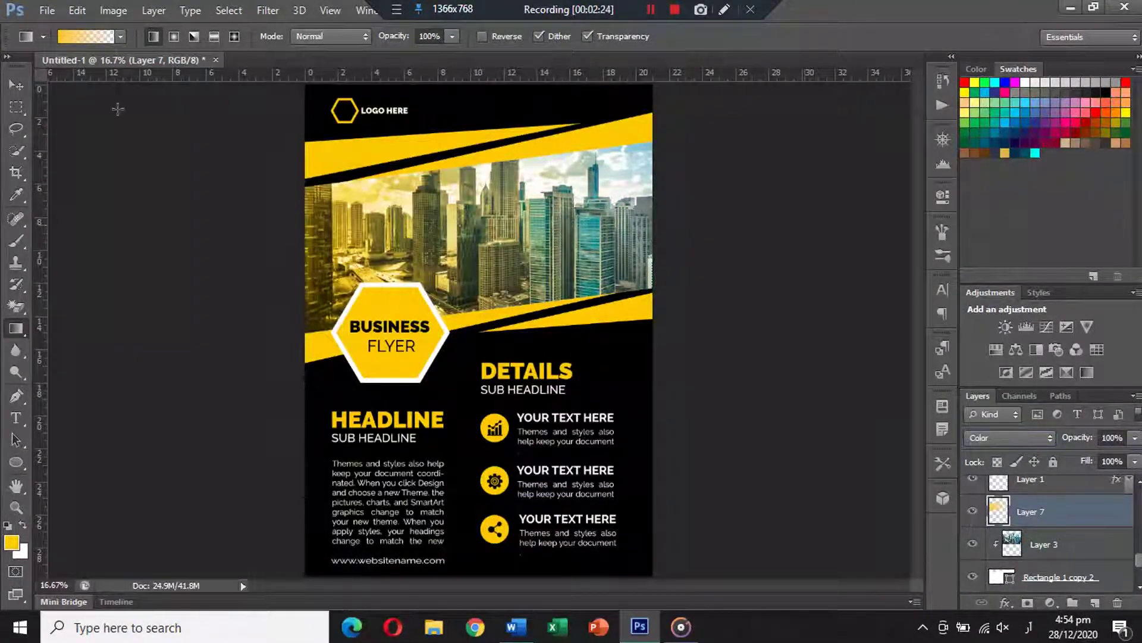
left_click(15, 87)
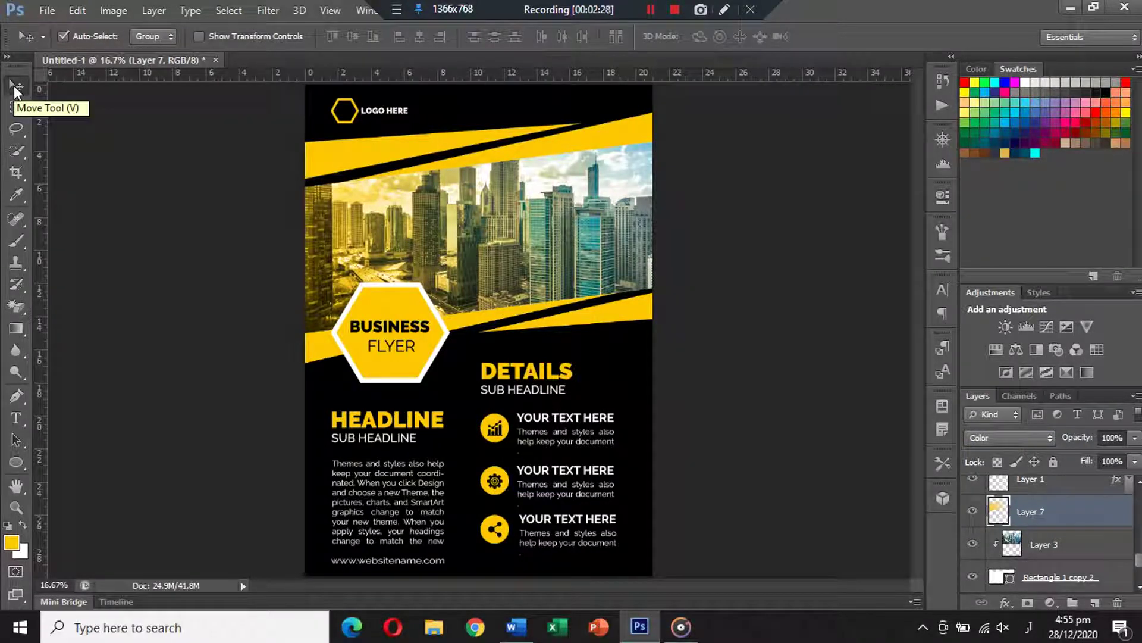
left_click(384, 556)
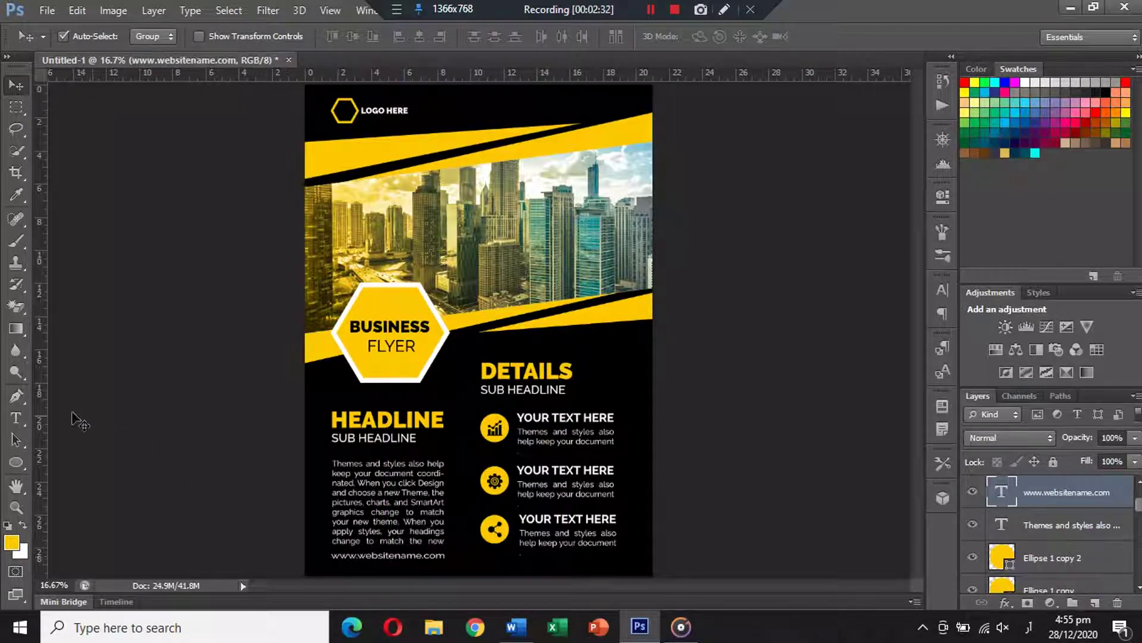
left_click(16, 418)
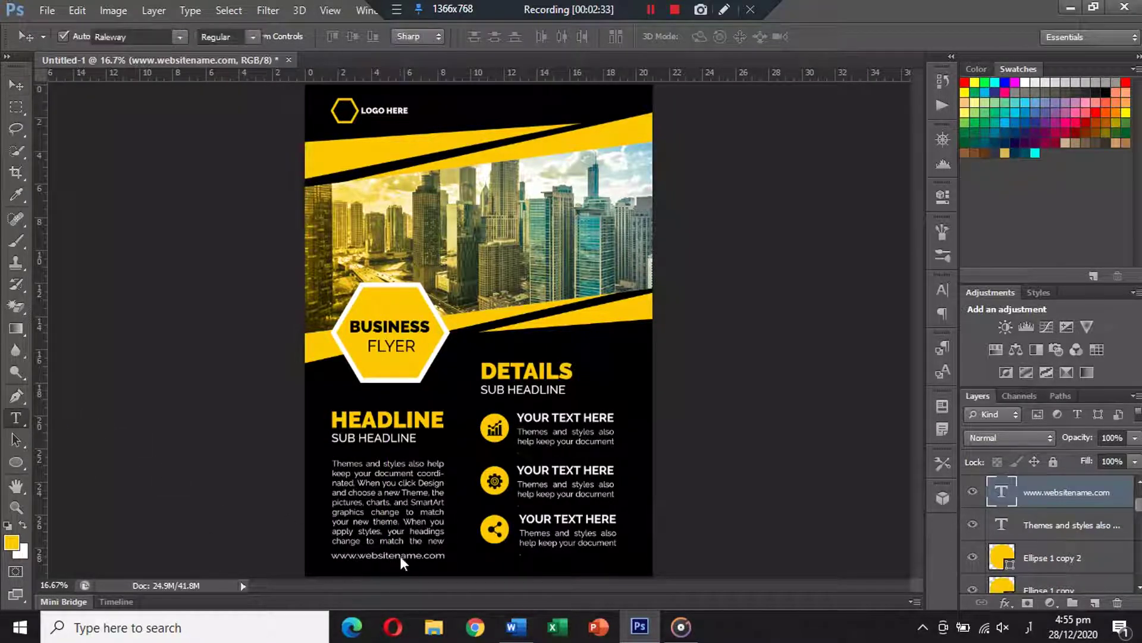
left_click(16, 85)
key("ctrl+t")
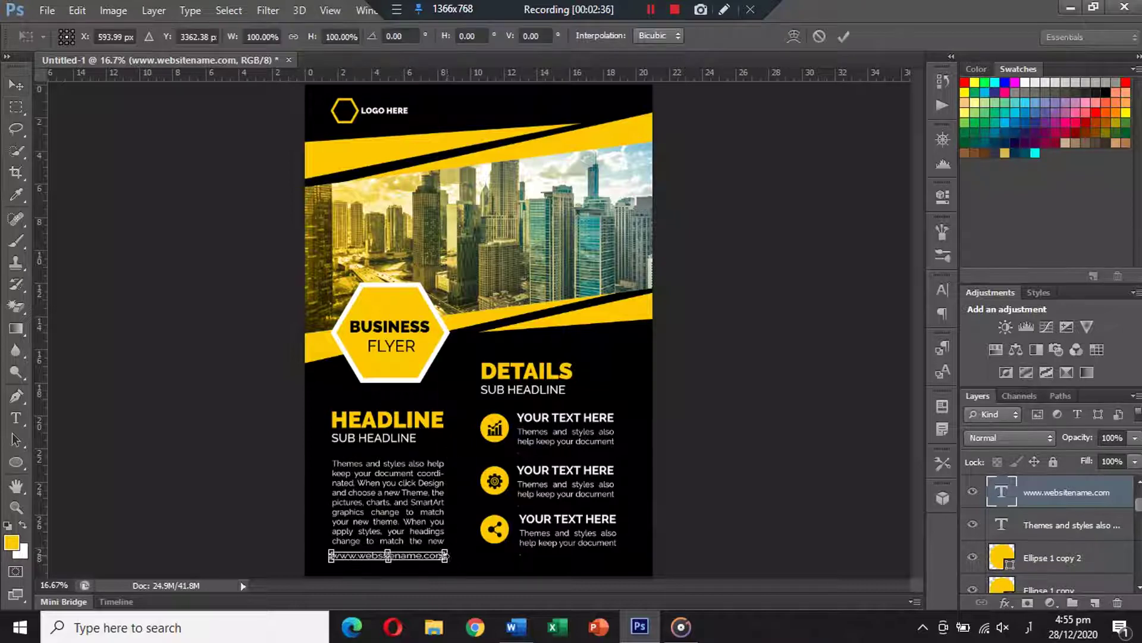
left_click_drag(447, 555, 441, 555)
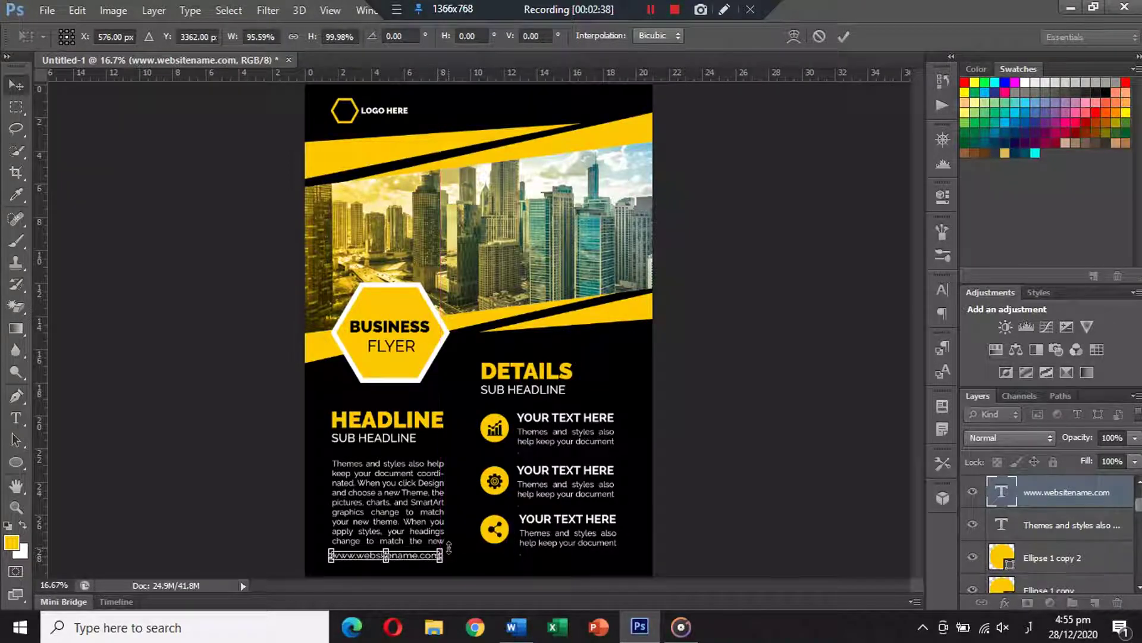
key("Return")
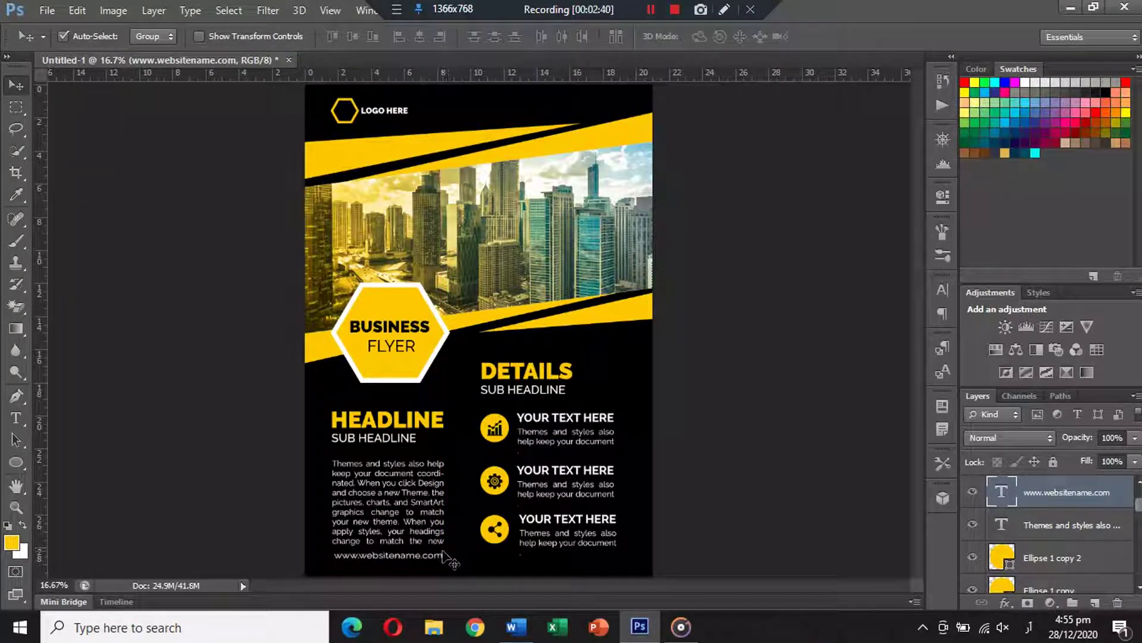
- Draw a thin yellow Rectangle 3 bar along the flyer's bottom edge, then fit the view
left_click(16, 462)
key("shift+u")
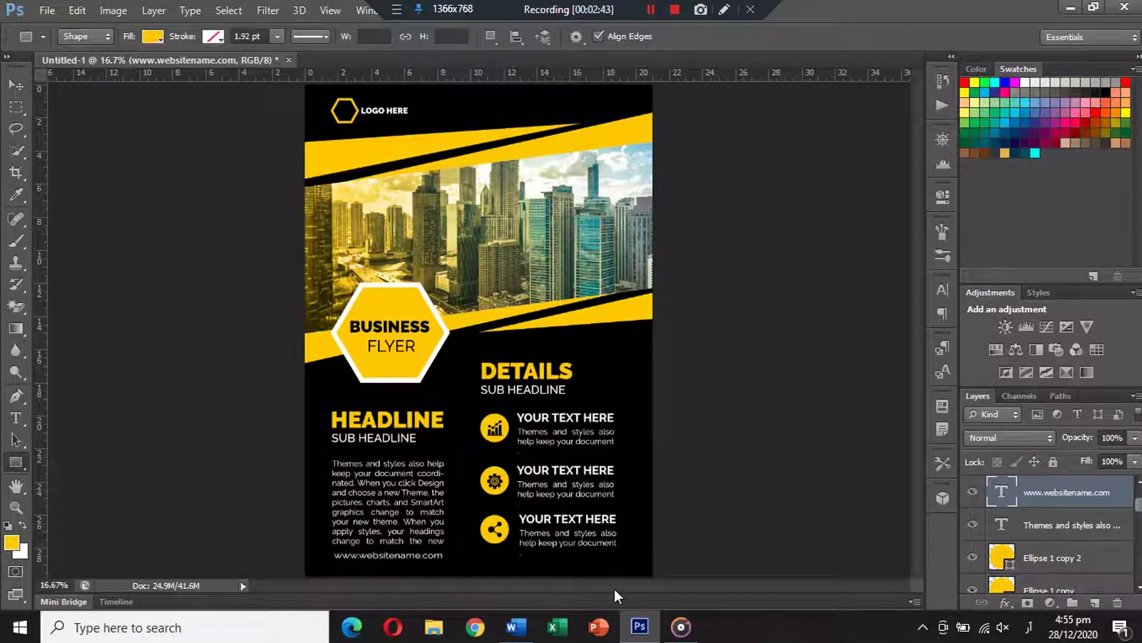
key("ctrl+0")
left_click_drag(651, 575, 306, 543)
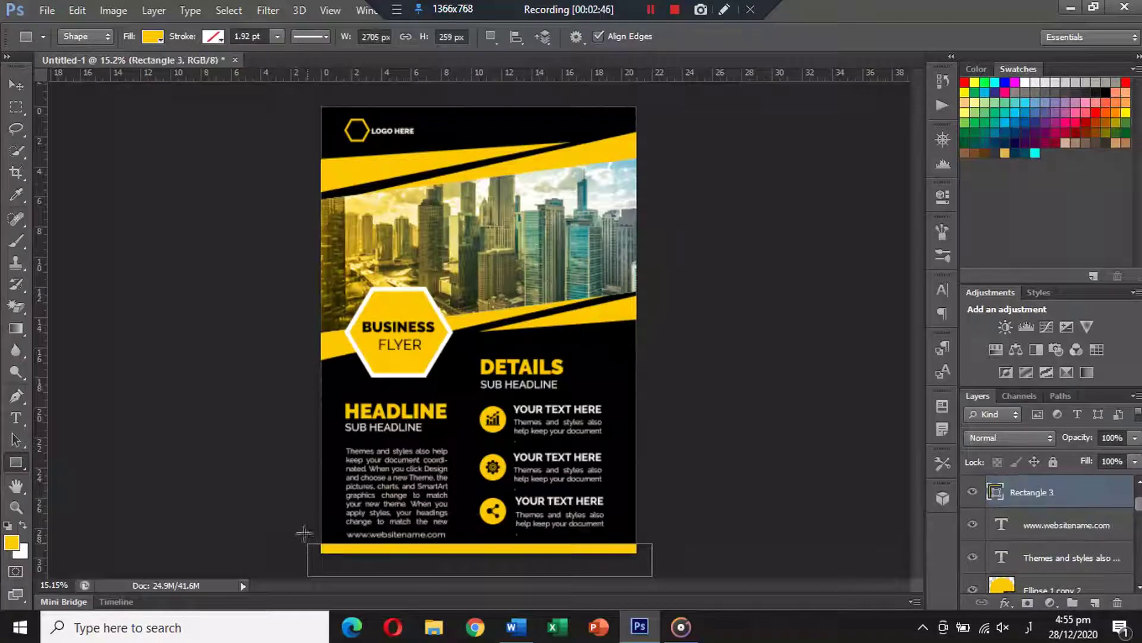
left_click(8, 88)
left_click(860, 487)
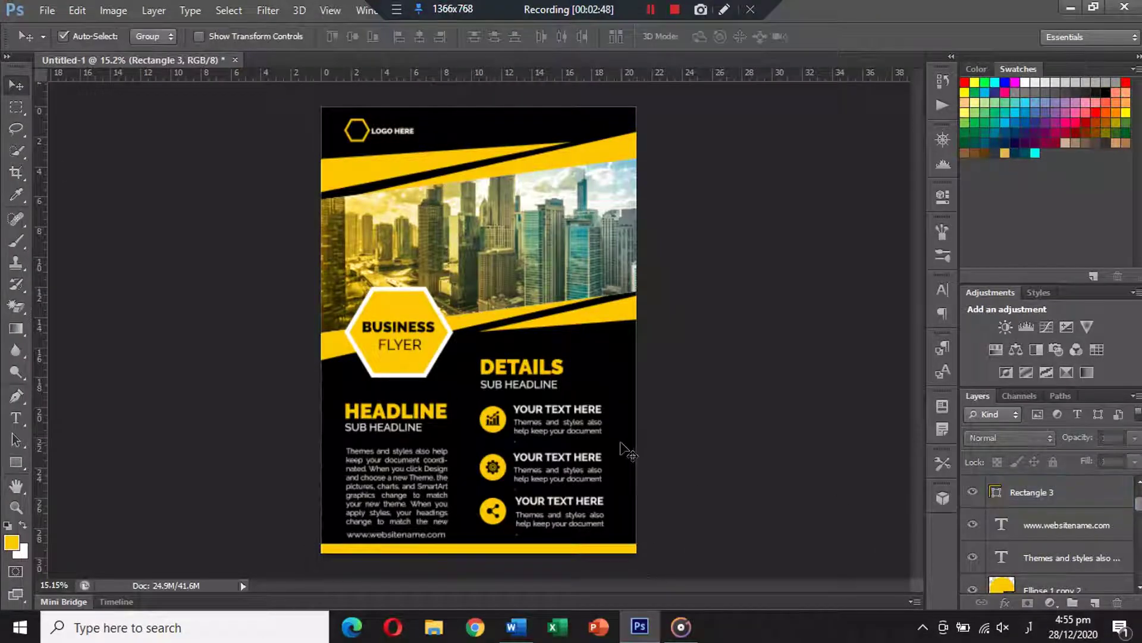
scroll(642, 473, "up", 1, "alt")
scroll(643, 473, "down", 1, "alt")
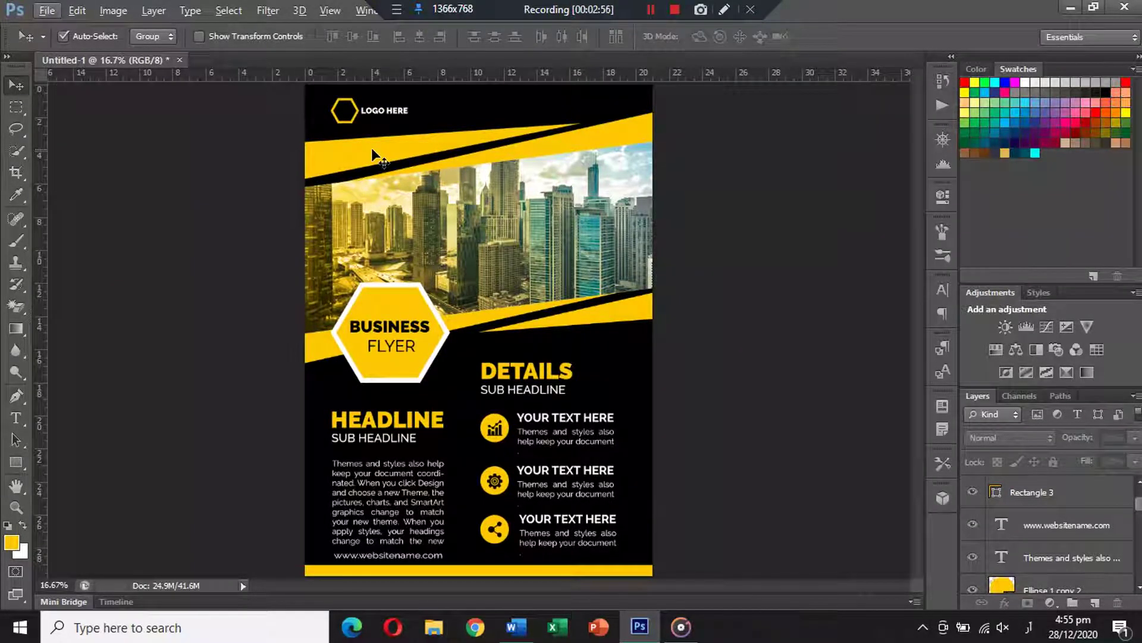
- Delete the stray trailing line from each of the three 'Themes and styles also…' descriptions
left_click(18, 417)
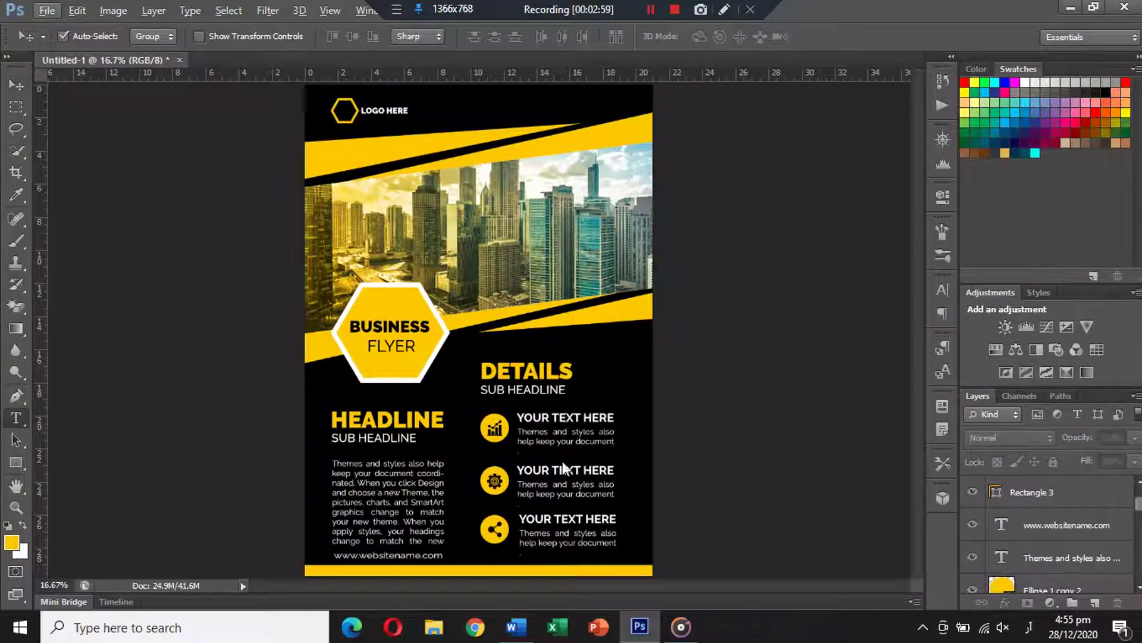
left_click(520, 448)
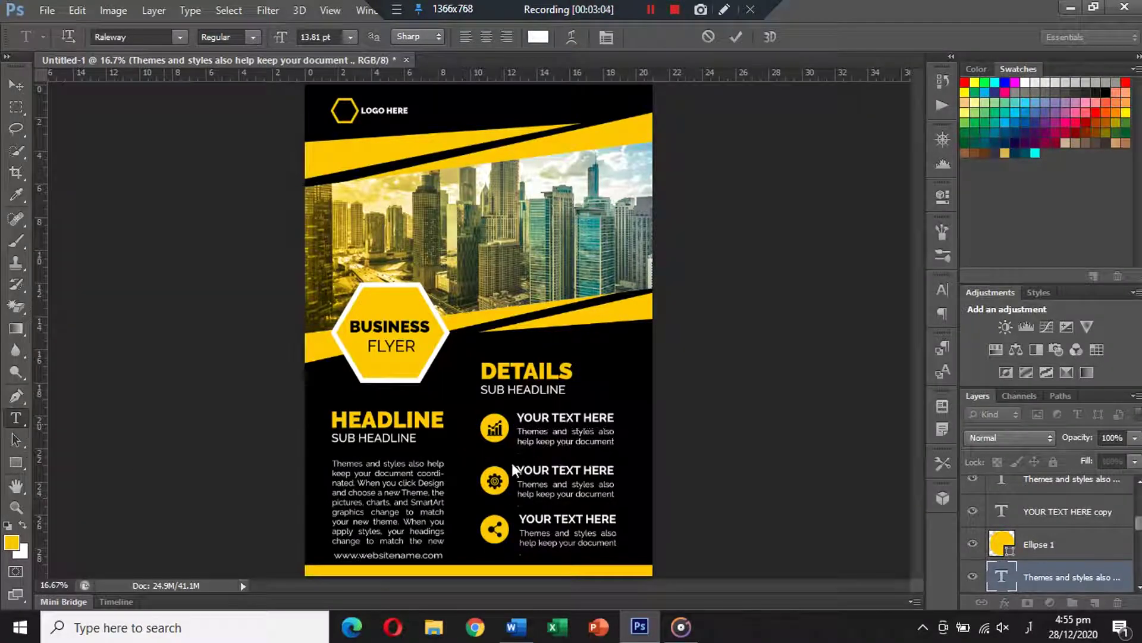
left_click(522, 500)
left_click(524, 503)
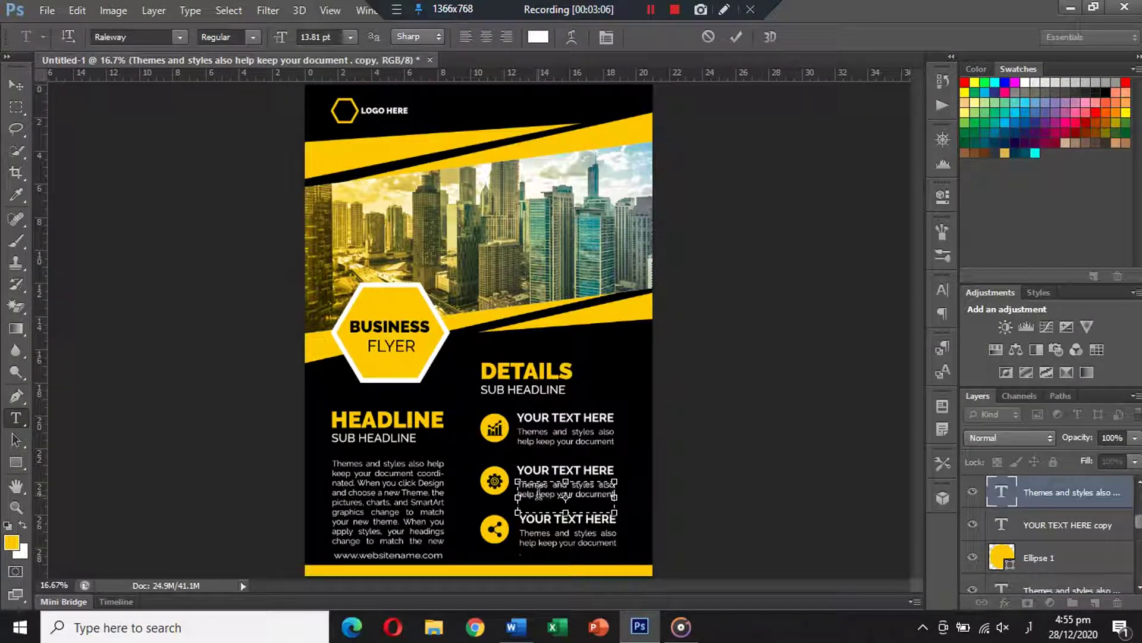
left_click(16, 84)
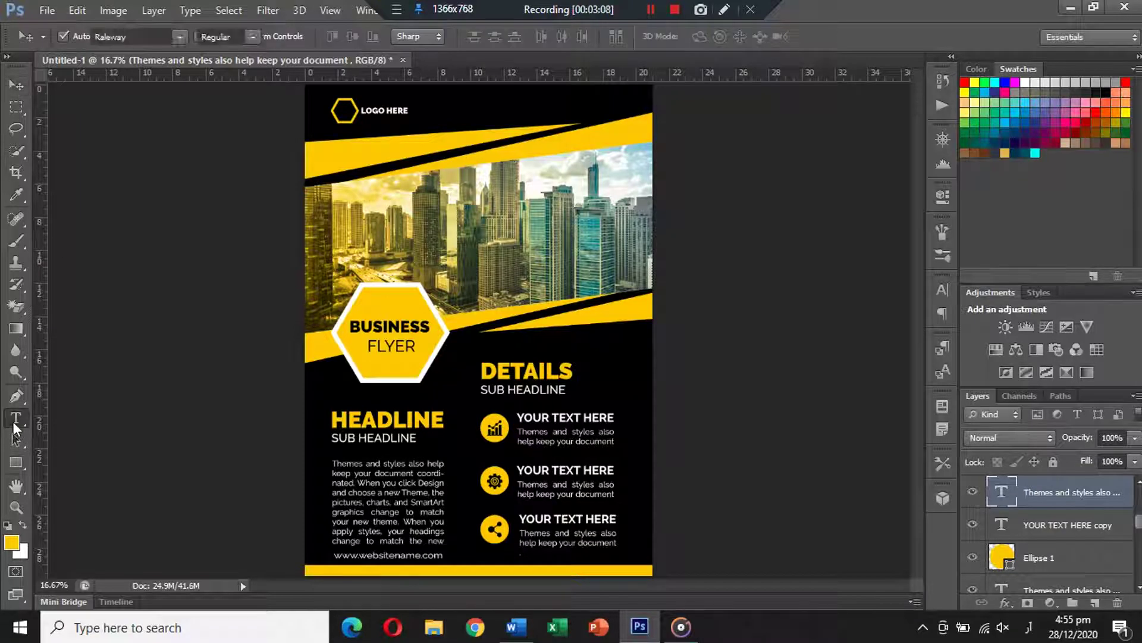
left_click(16, 417)
left_click(524, 550)
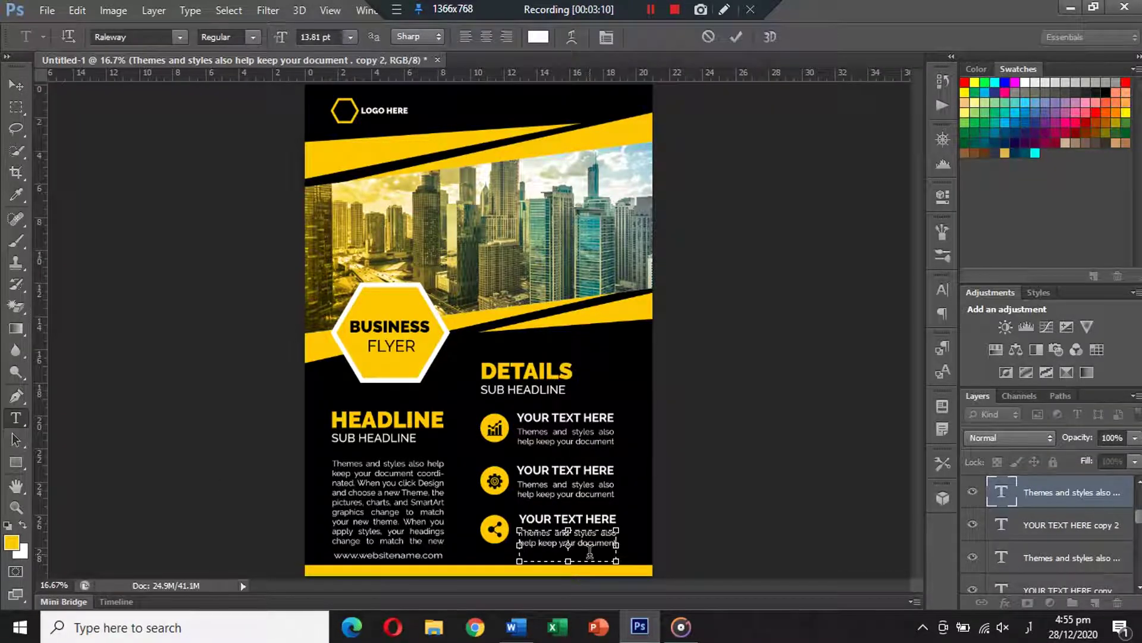
left_click(18, 84)
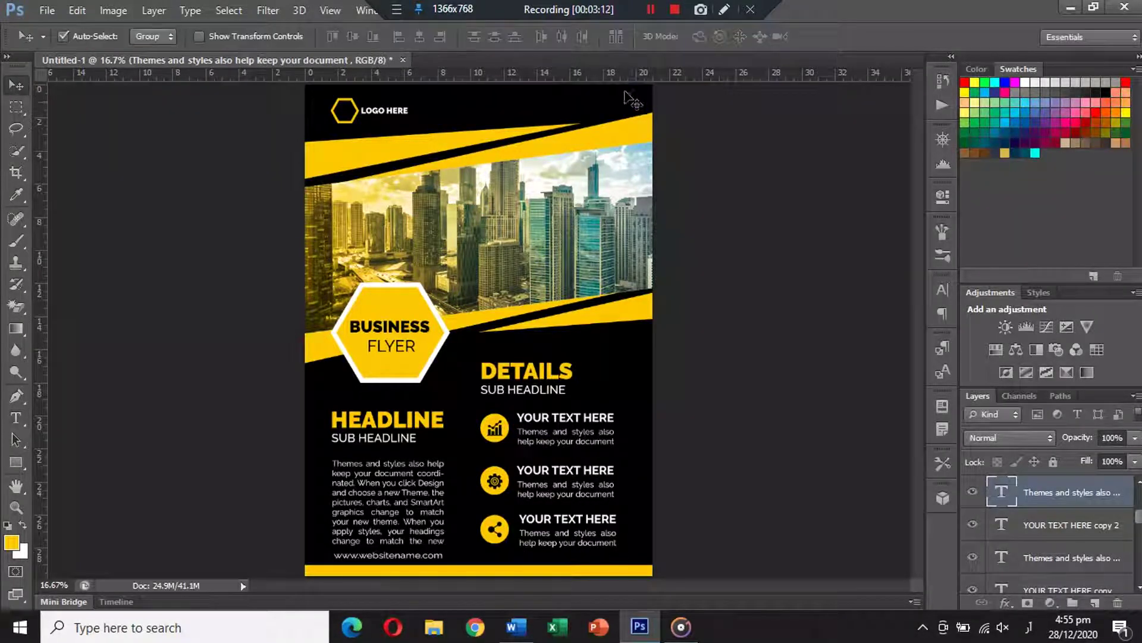